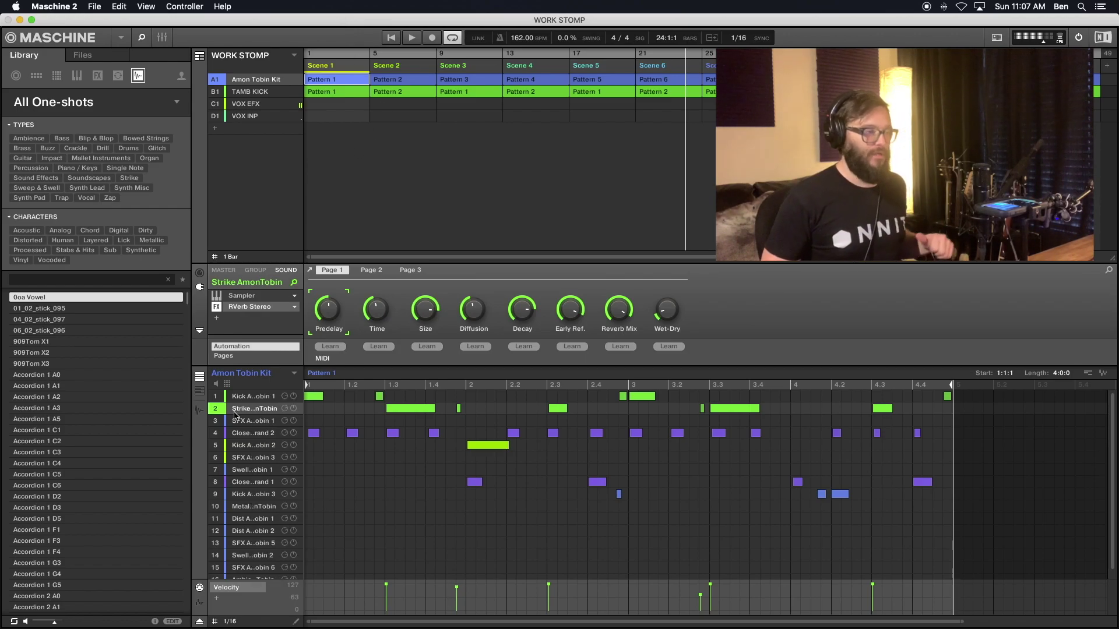
Compare the effect plug-ins on Kick AmonTobin 2, SFX AmonTobin 3, Kick AmonTobin 1 and Strike AmonTobin.
click(244, 446)
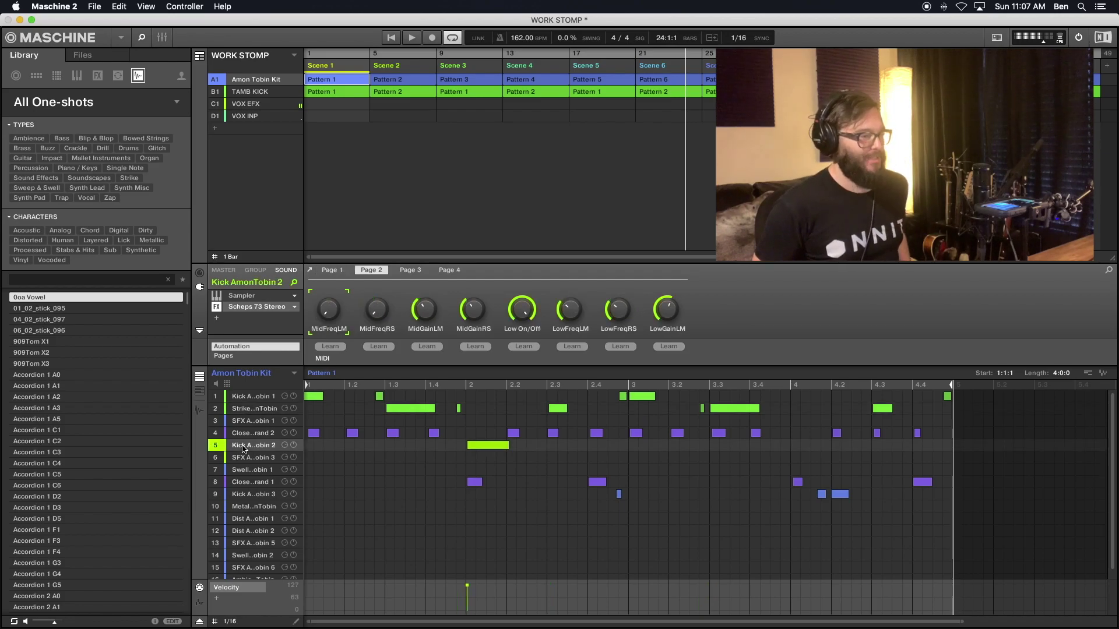
click(252, 459)
click(244, 444)
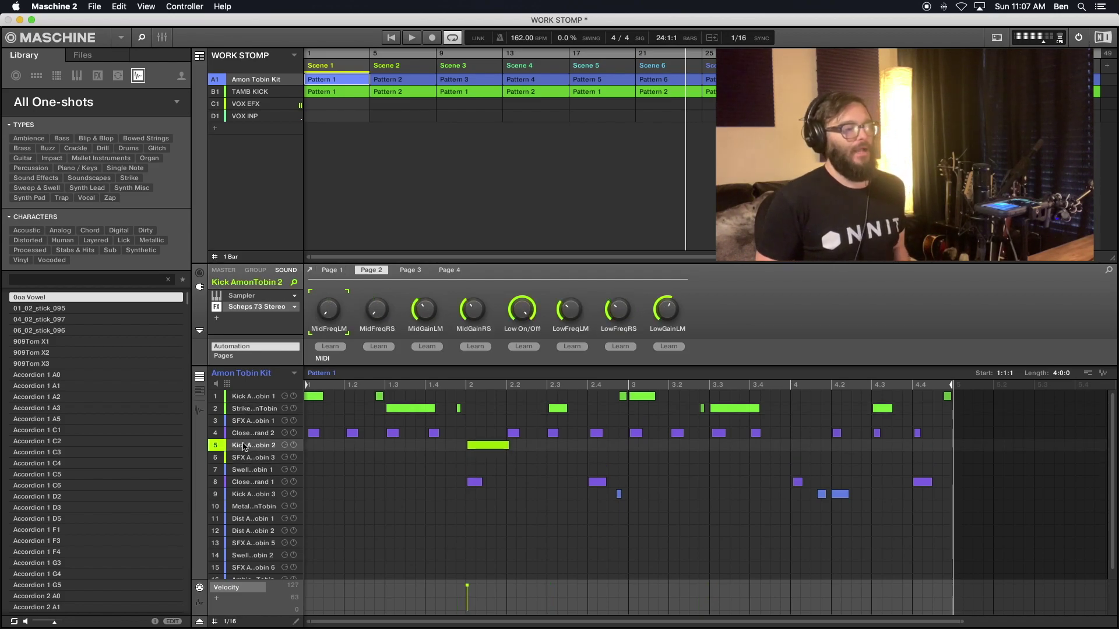
click(251, 458)
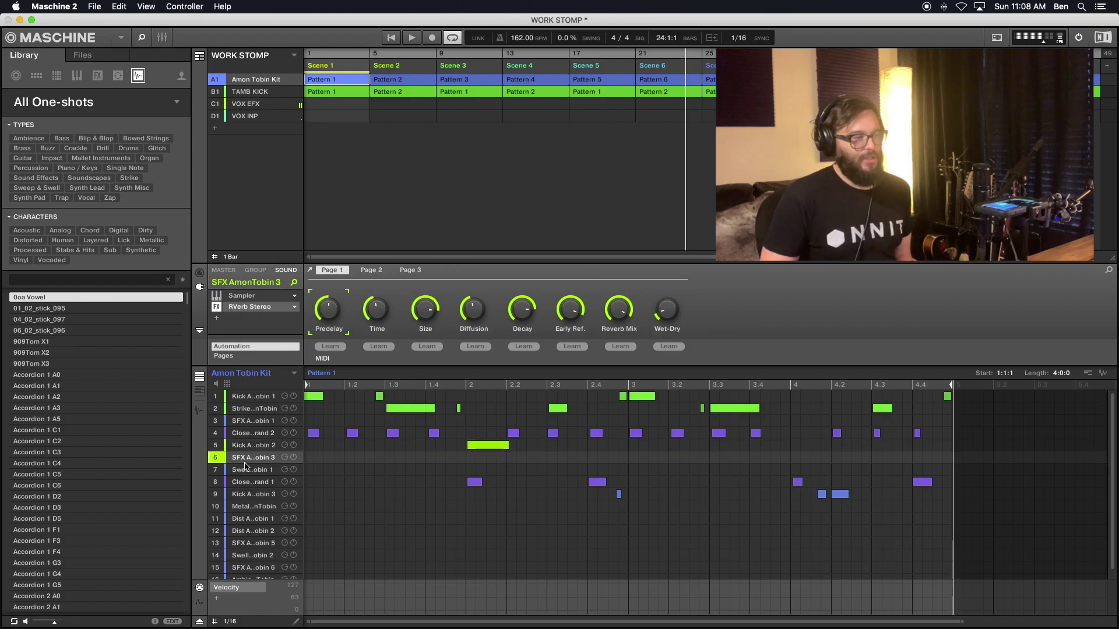
click(248, 447)
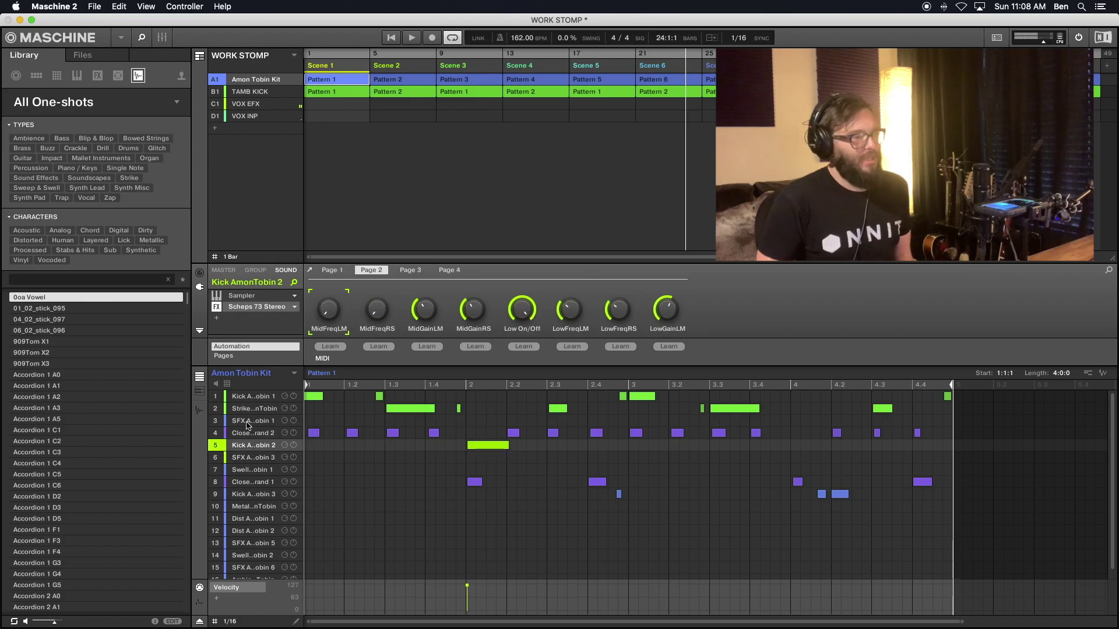
click(249, 458)
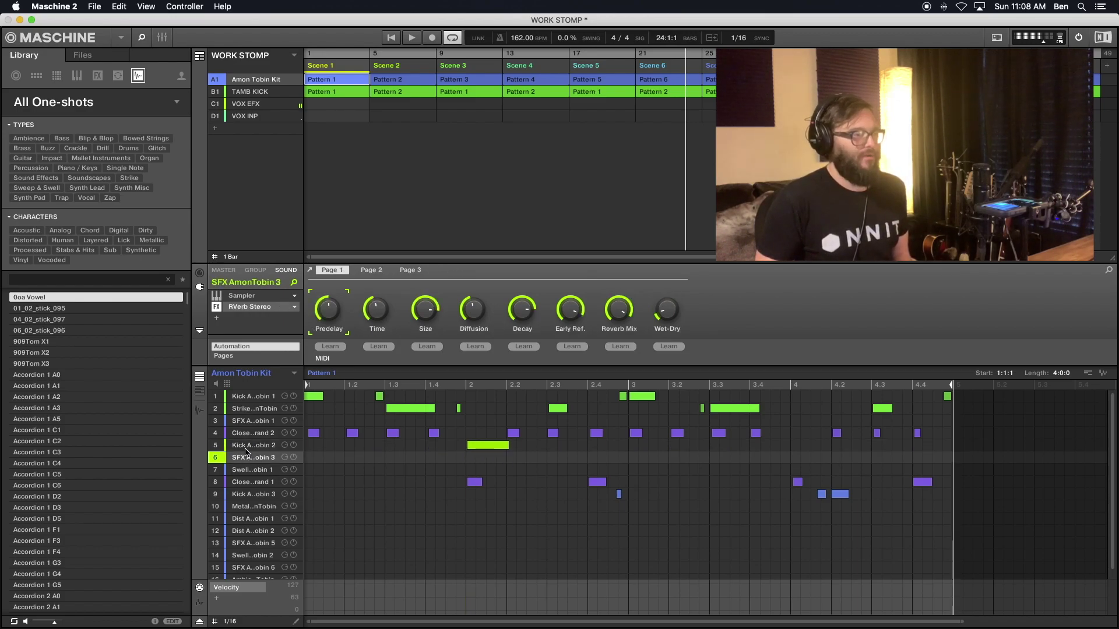
click(246, 447)
click(245, 459)
click(239, 447)
click(240, 398)
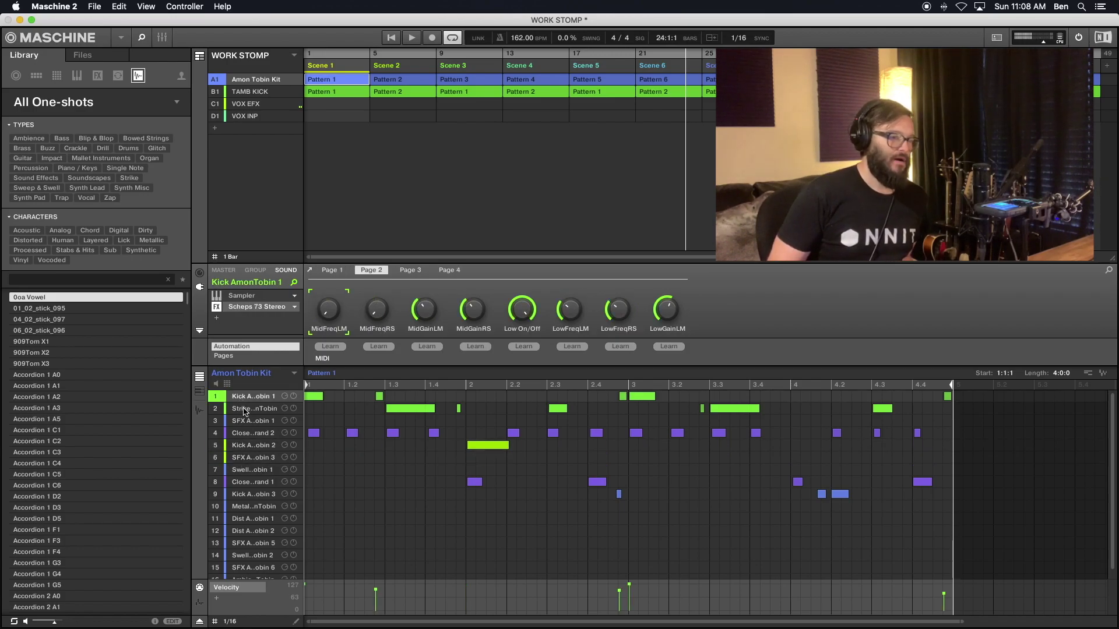
click(245, 410)
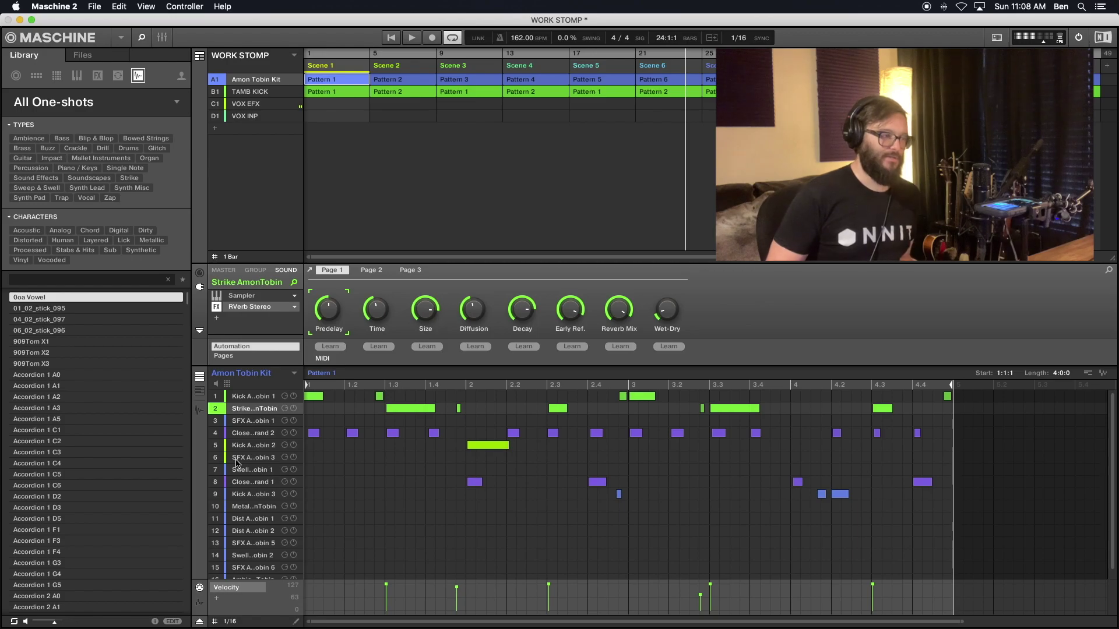
Inspect the Scheps 73 plug-in on Kick AmonTobin 1, browse the available effect plug-ins, and recheck the Strike AmonTobin sound.
click(250, 401)
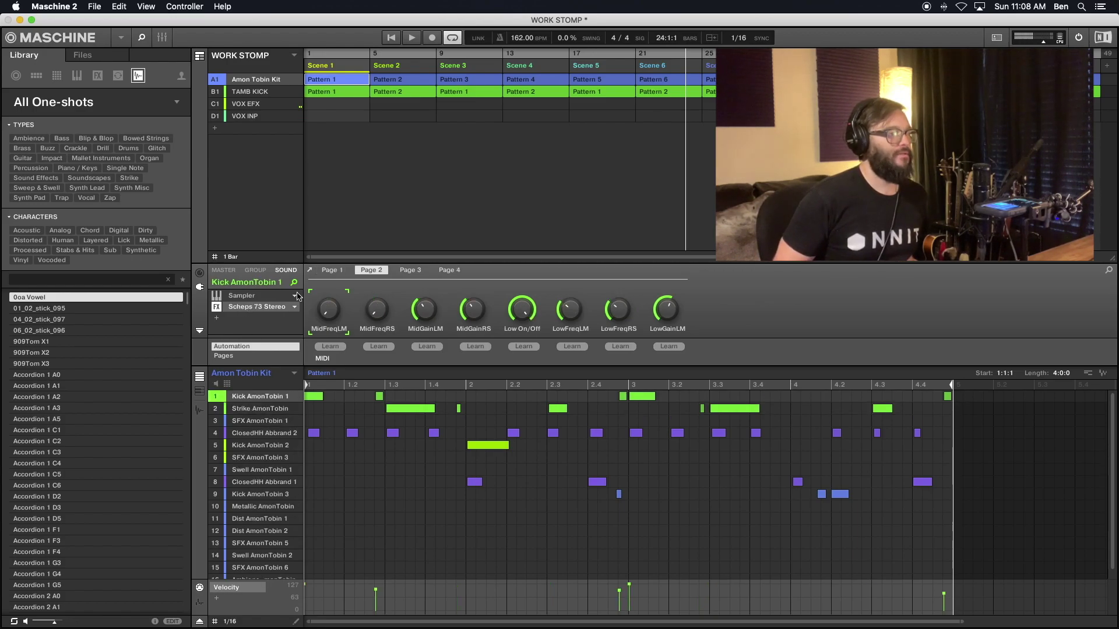
click(310, 271)
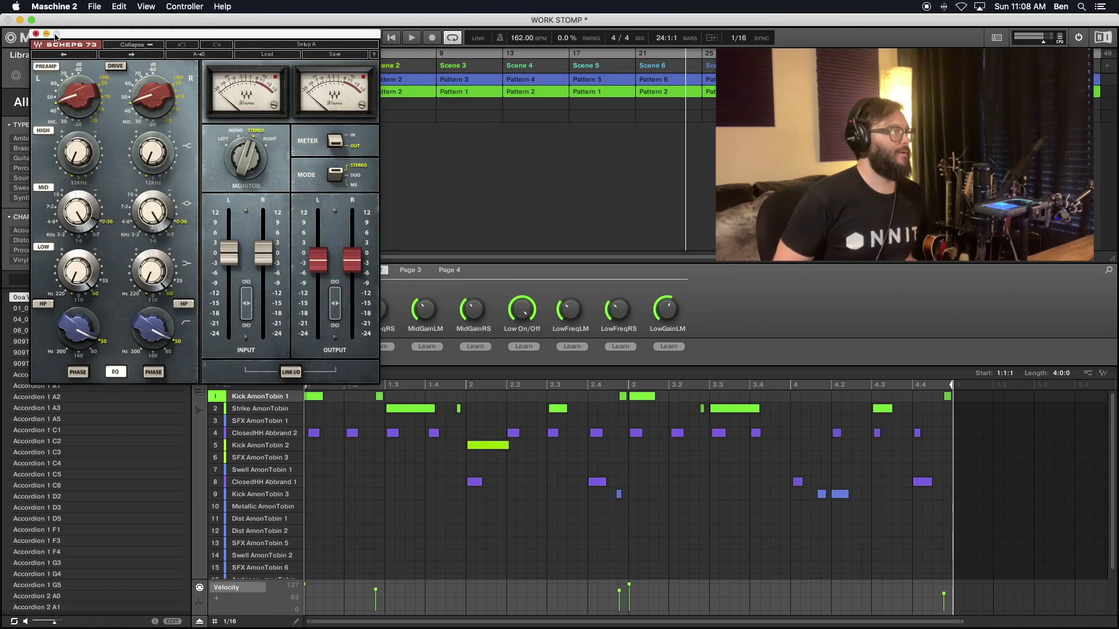
click(36, 33)
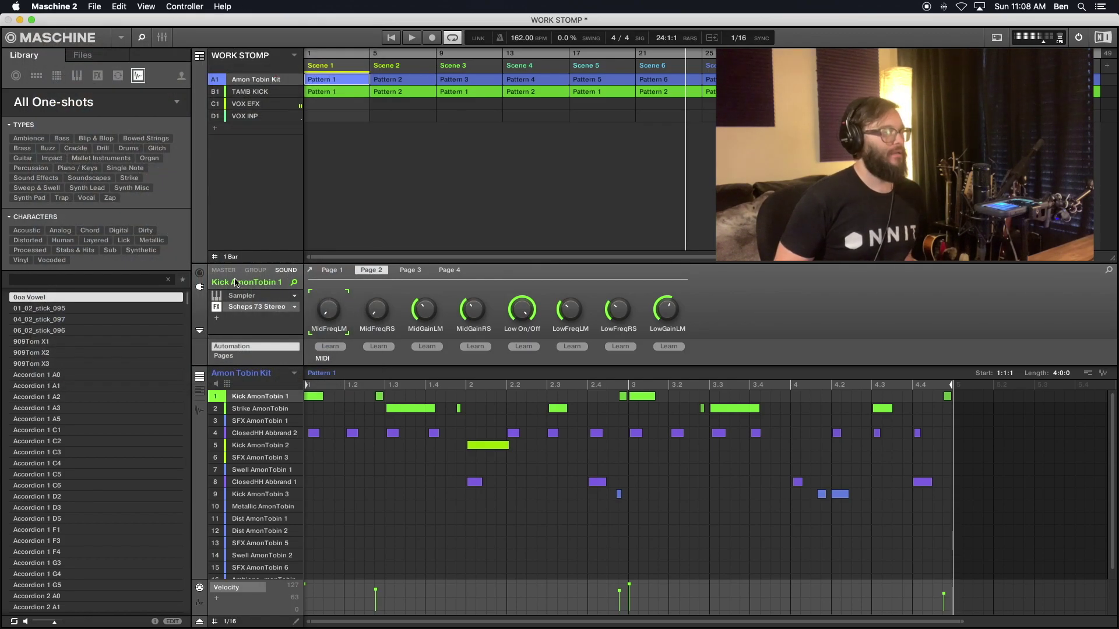
click(239, 310)
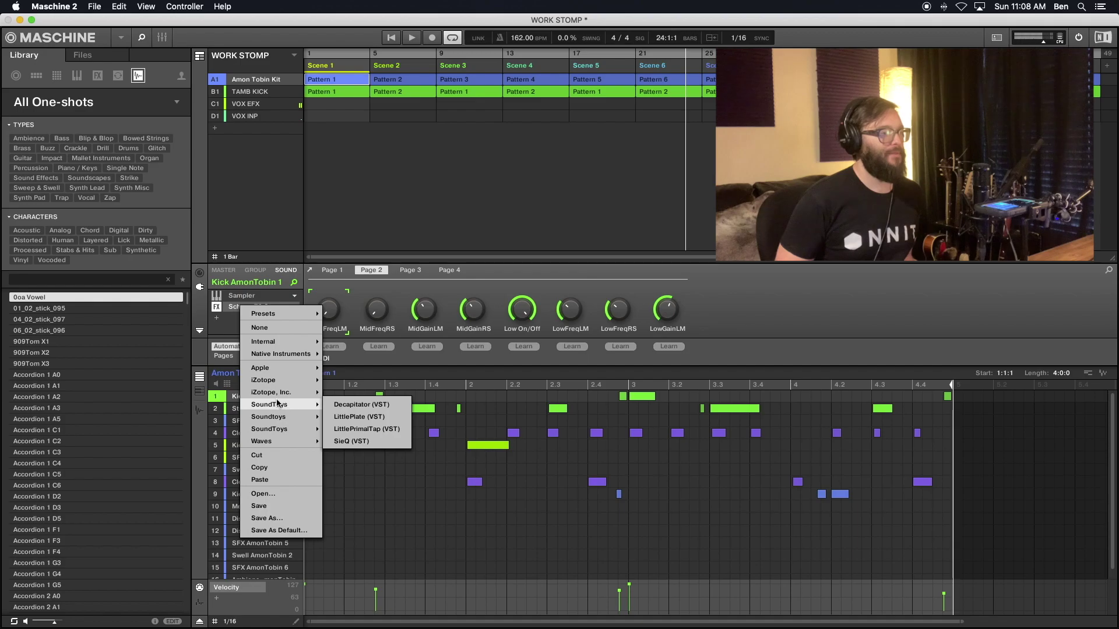
click(379, 463)
click(269, 447)
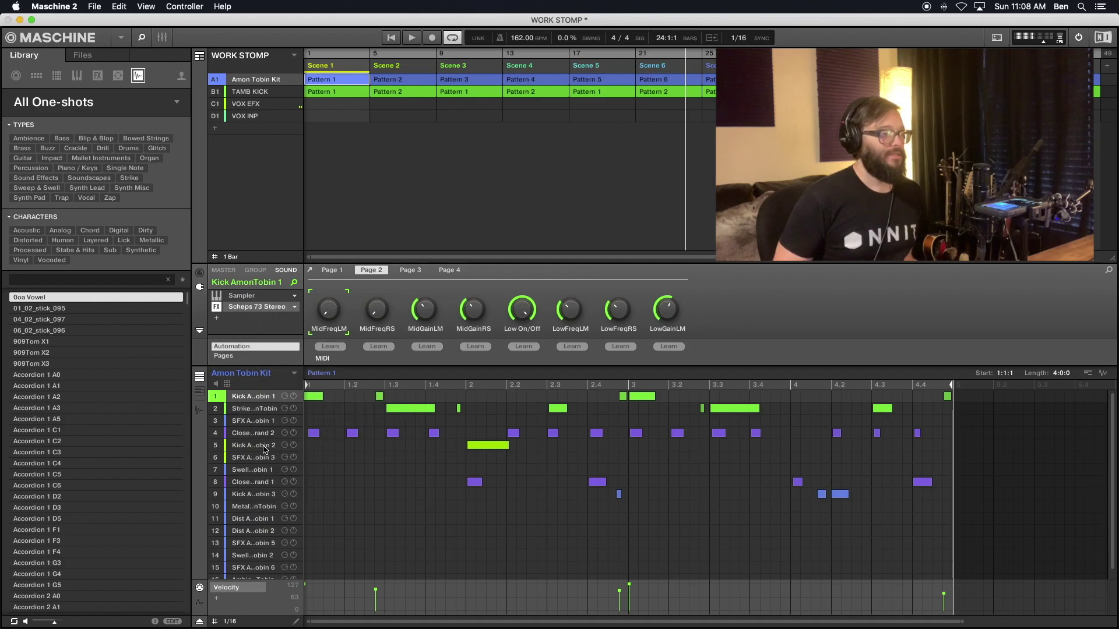
click(248, 408)
click(249, 459)
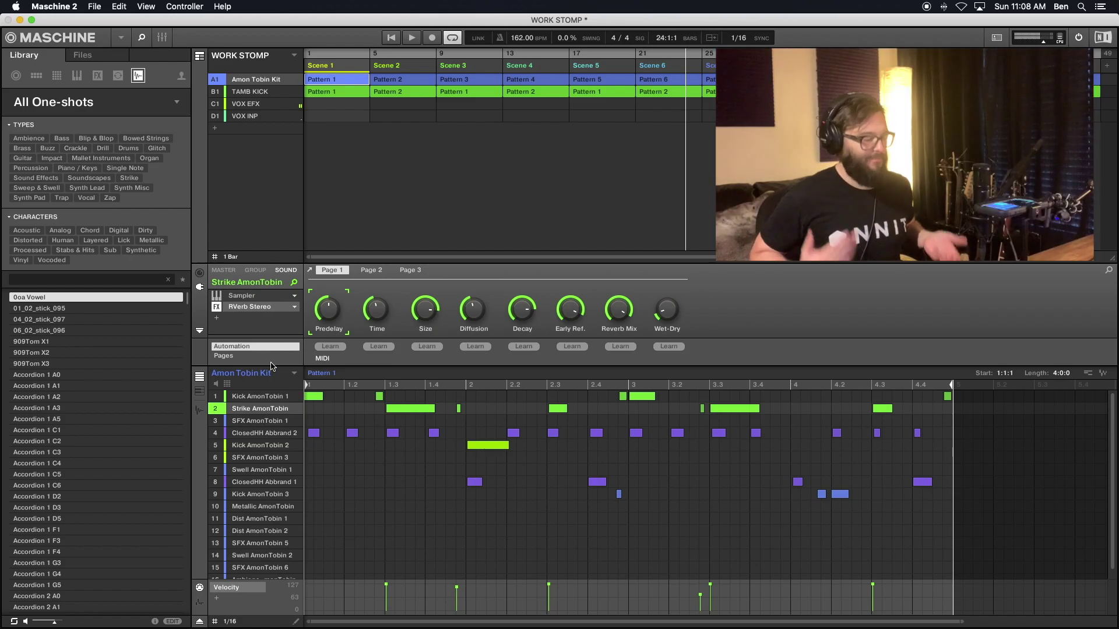
Save the WORK STOMP project.
key(super+s)
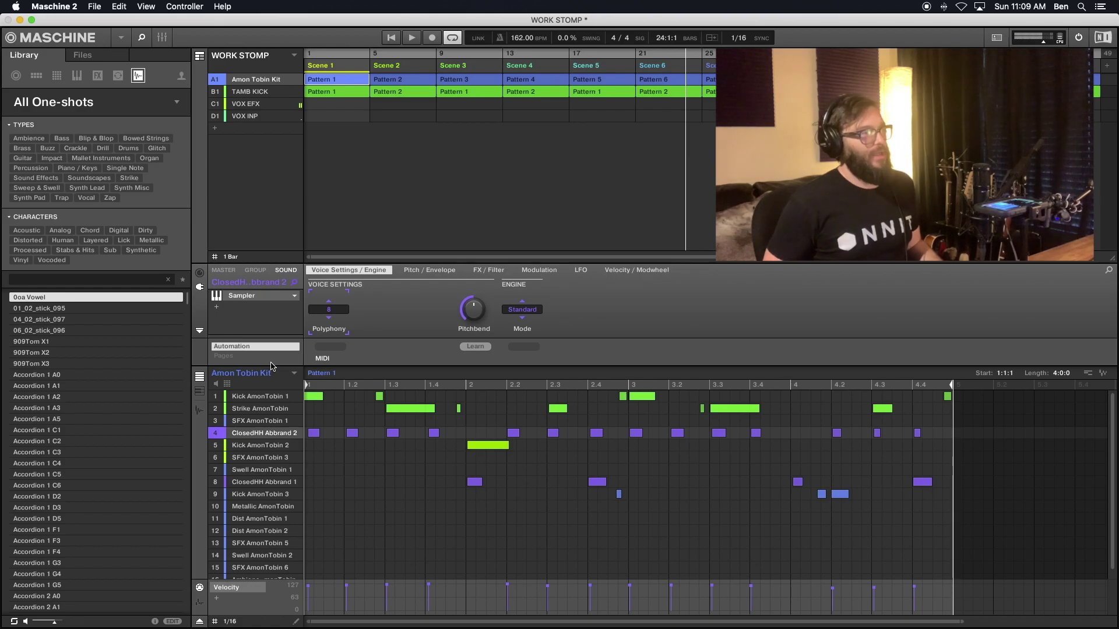
key(super+s)
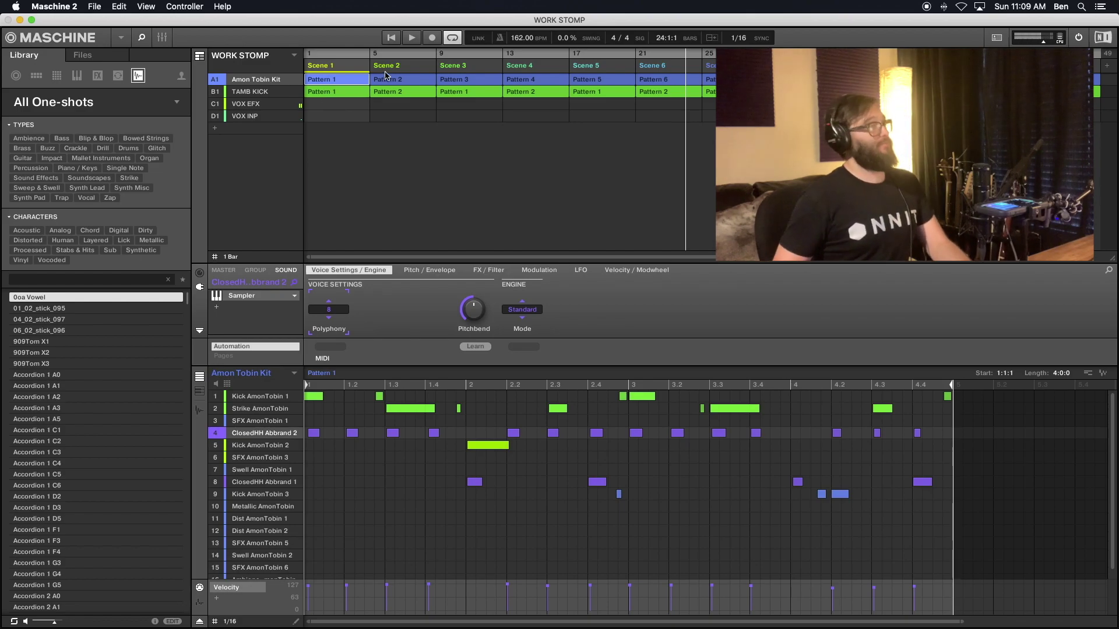
Review the notes of Amon Tobin Kit Patterns 2 through 7 in the arrangement, and return to Scene 1.
click(404, 74)
click(438, 71)
click(536, 79)
click(602, 79)
click(669, 79)
click(710, 80)
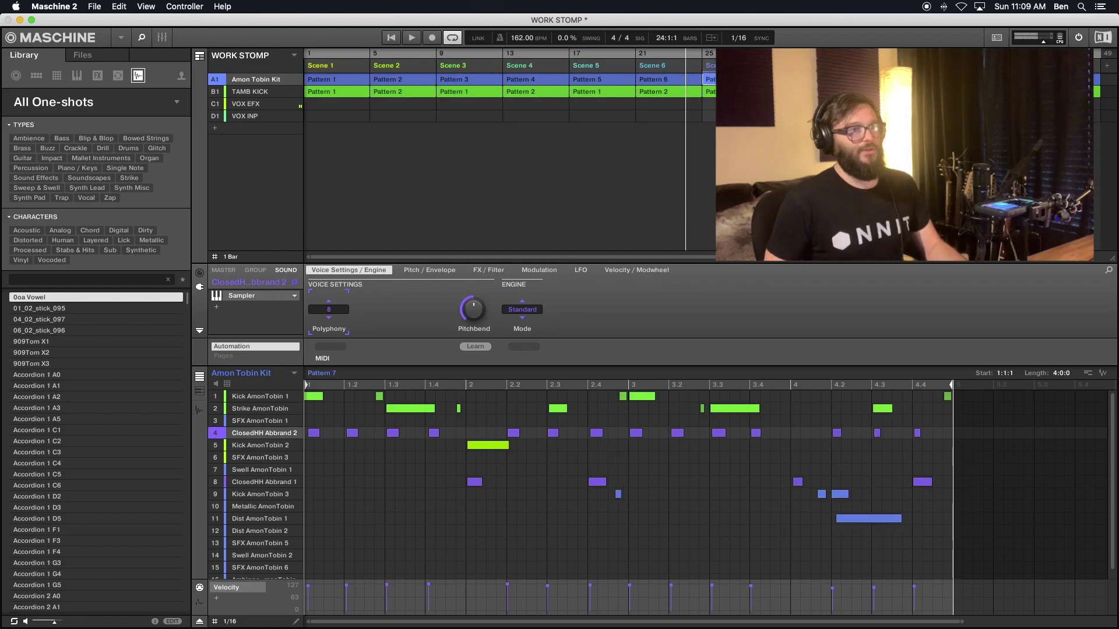
click(334, 66)
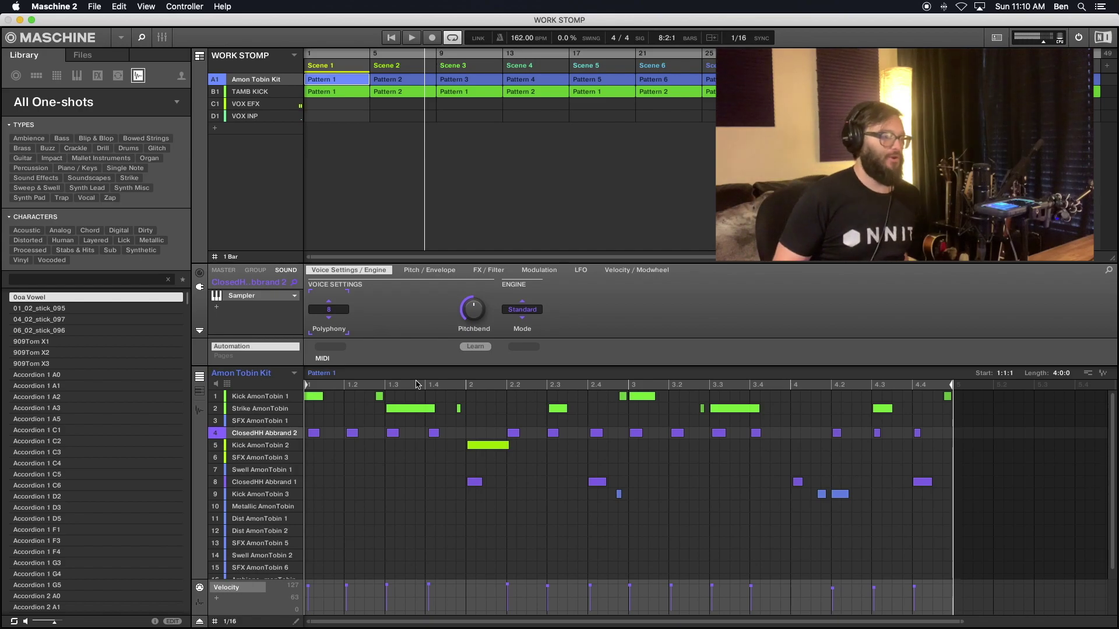
Select Strike AmonTobin and examine its notes in Patterns 2 through 12 of the Amon Tobin Kit.
click(262, 409)
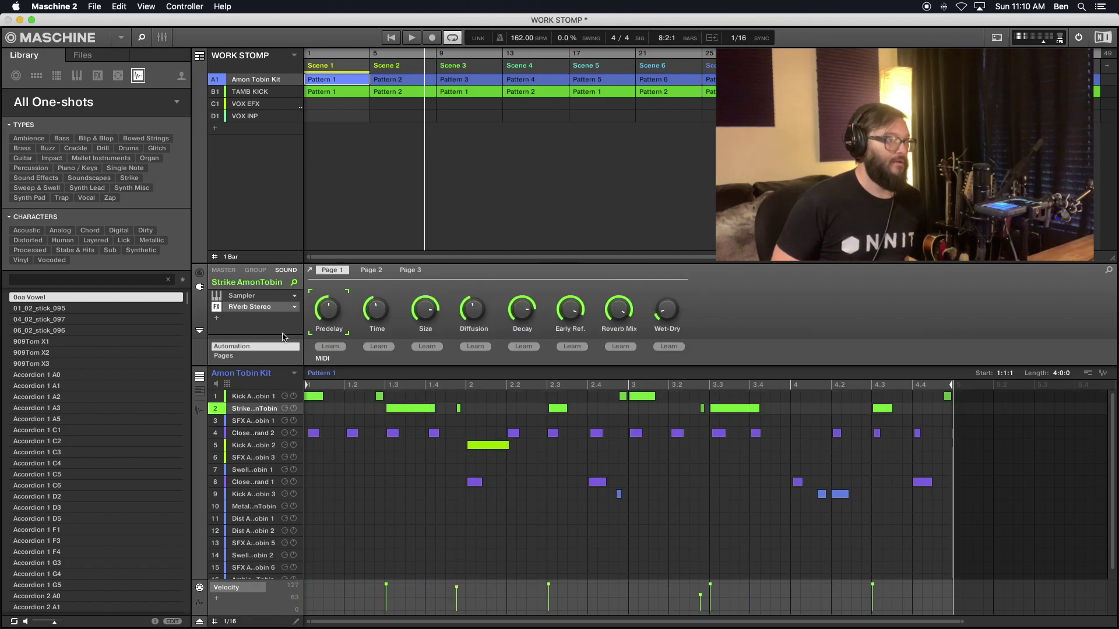
click(405, 81)
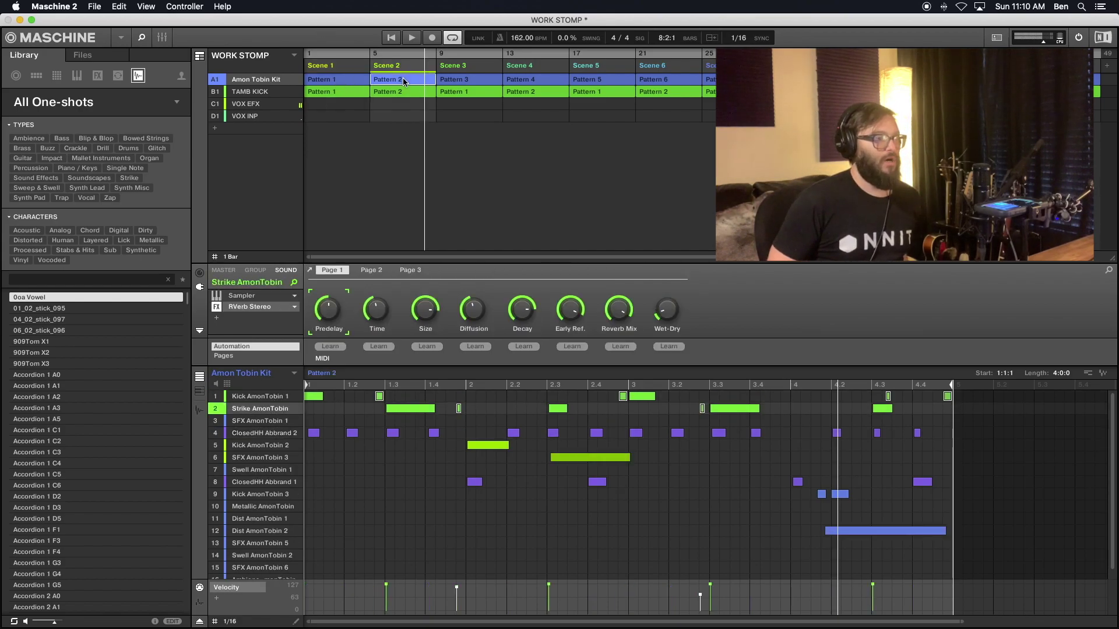
click(469, 82)
click(542, 80)
click(590, 82)
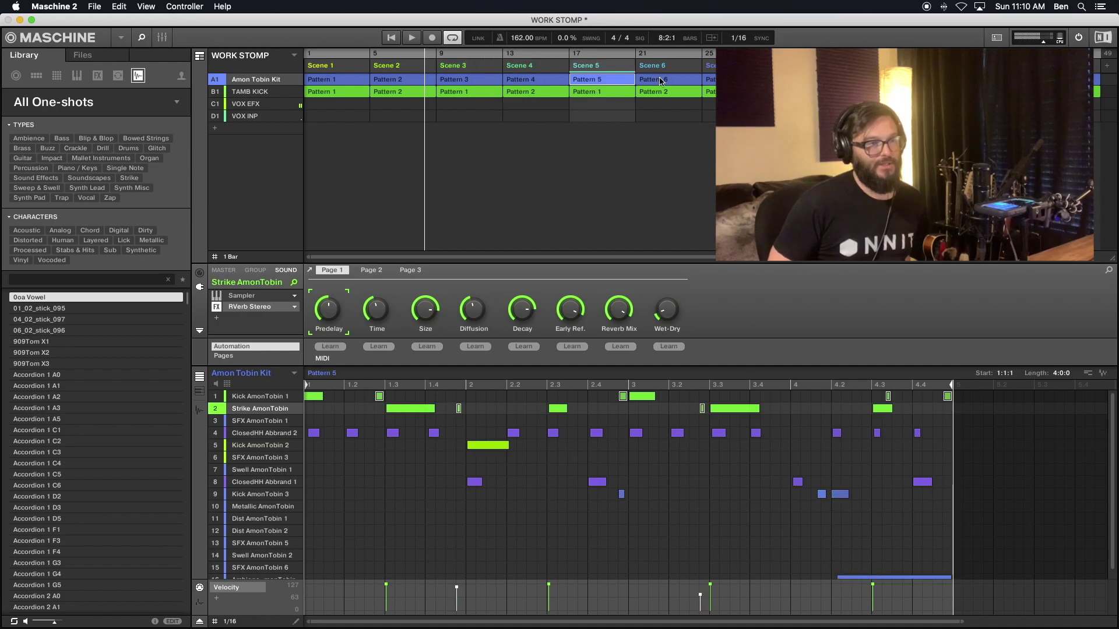
click(671, 82)
click(710, 80)
click(802, 80)
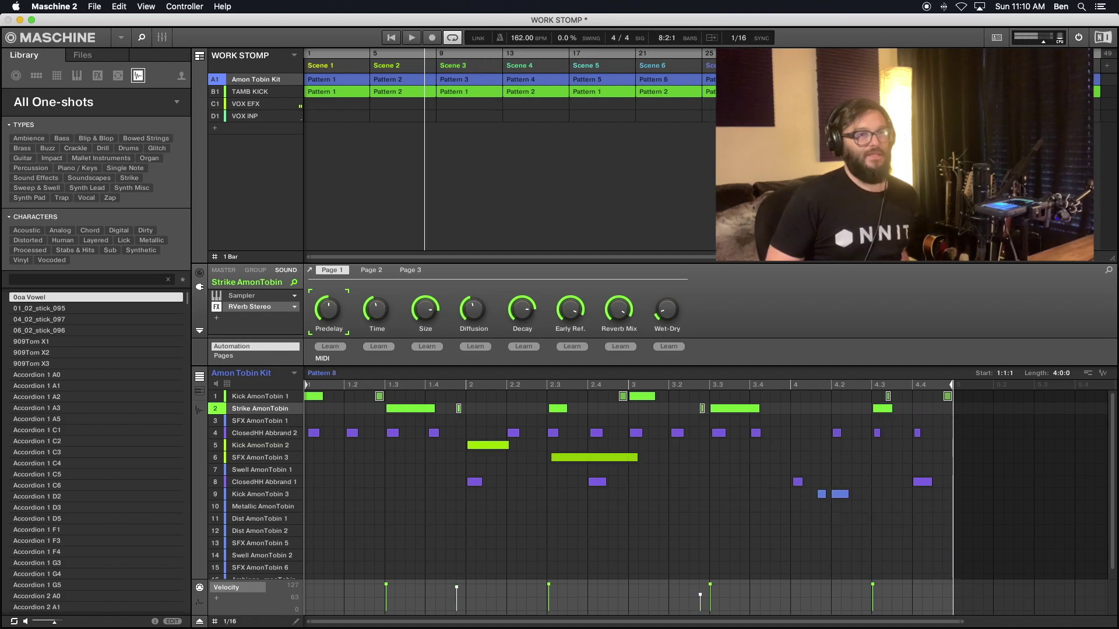
click(868, 80)
click(935, 80)
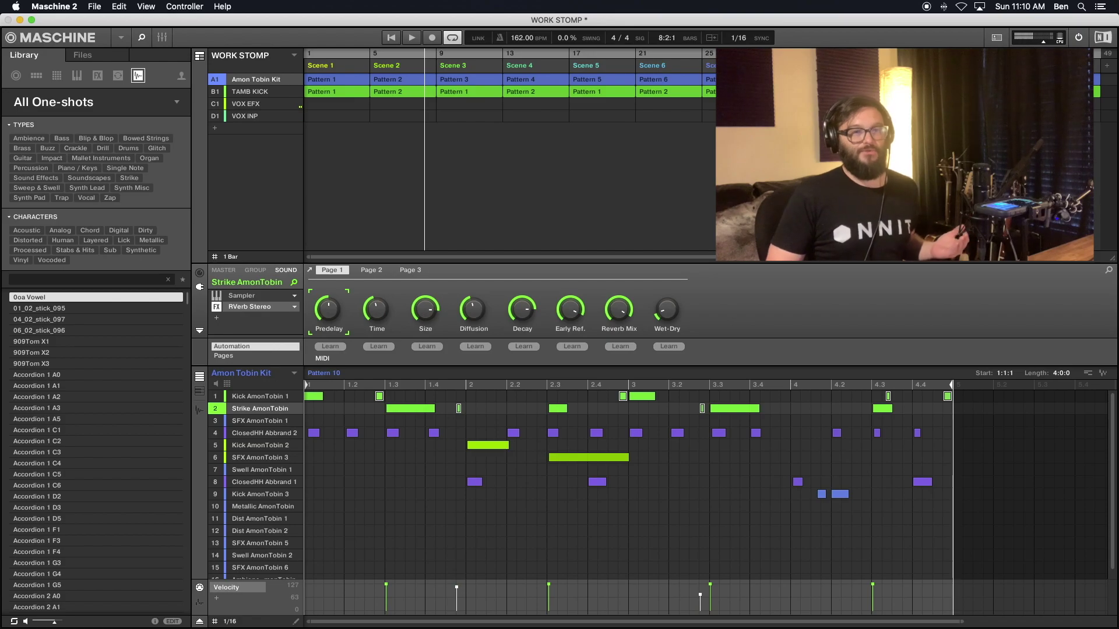
click(1001, 81)
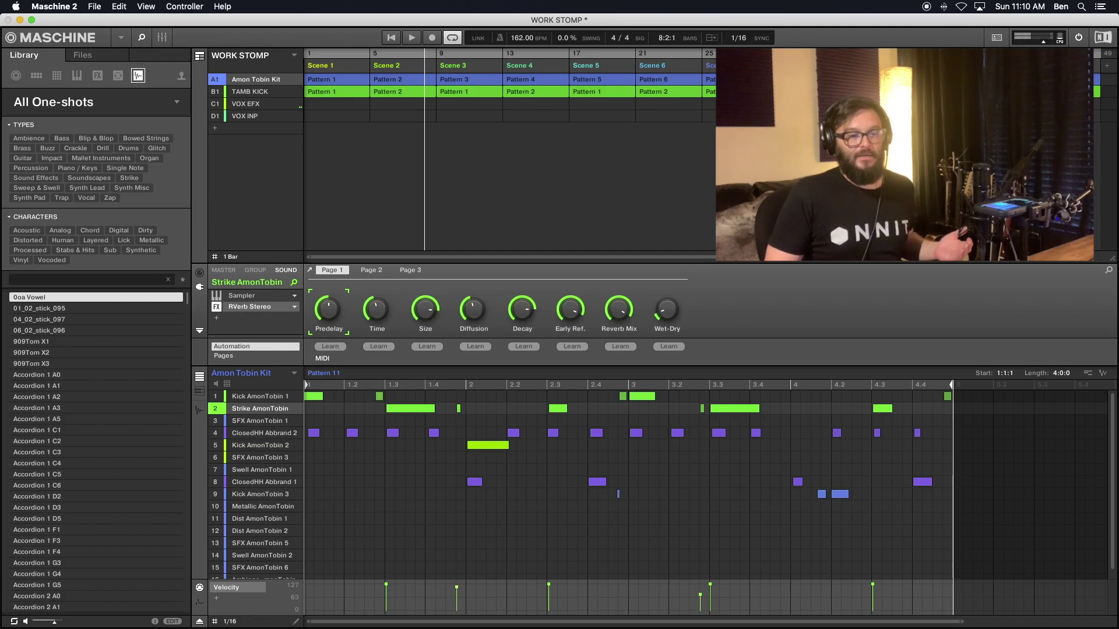
click(1068, 80)
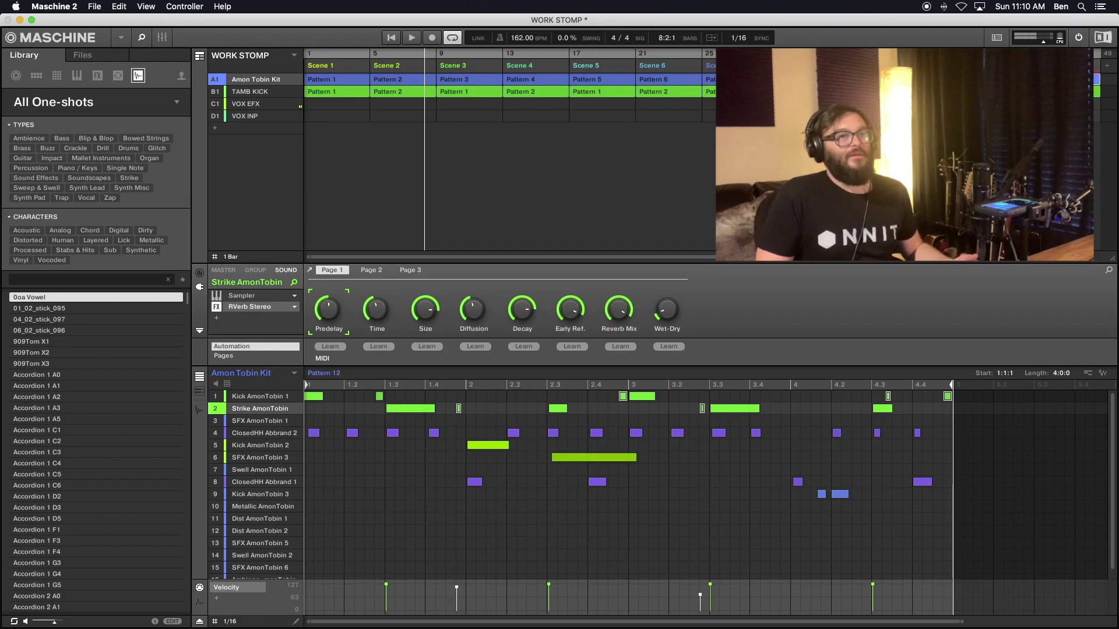
Compare the patterns of Scenes 1 through 5, and return to Scene 1 with the Kick AmonTobin 1 note before beat 1.3 selected.
click(345, 71)
click(378, 70)
click(444, 71)
click(520, 68)
click(602, 66)
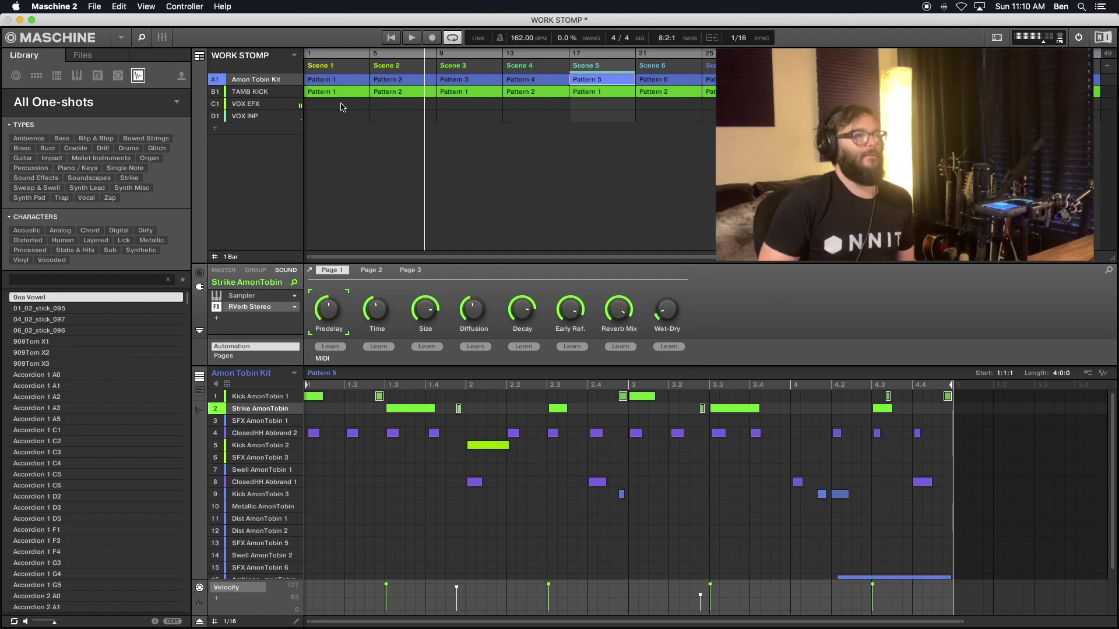
click(328, 68)
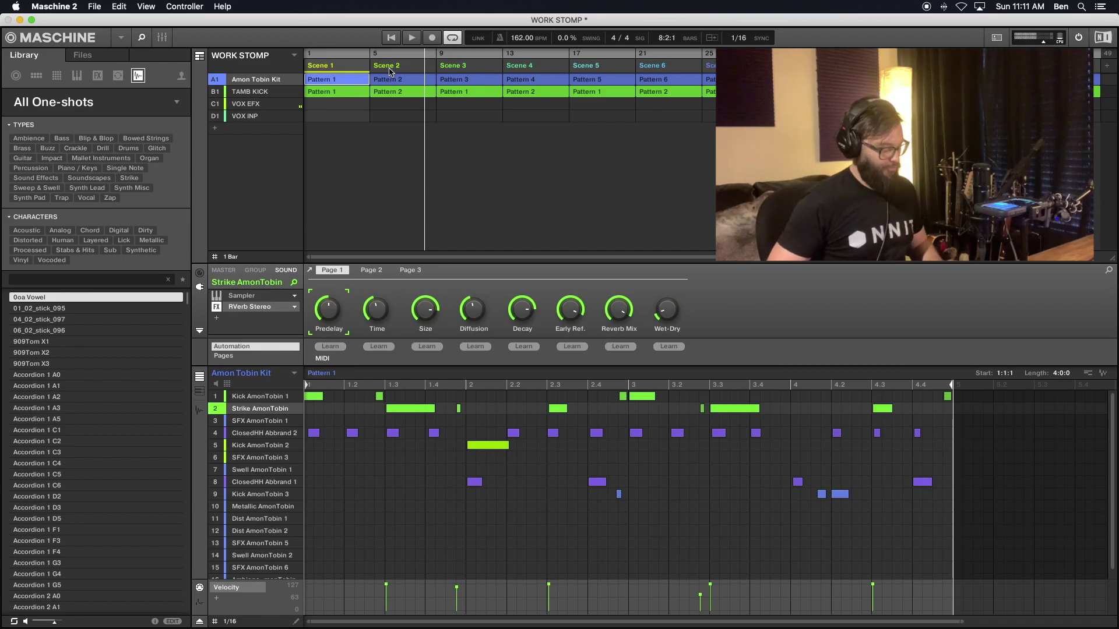
click(378, 397)
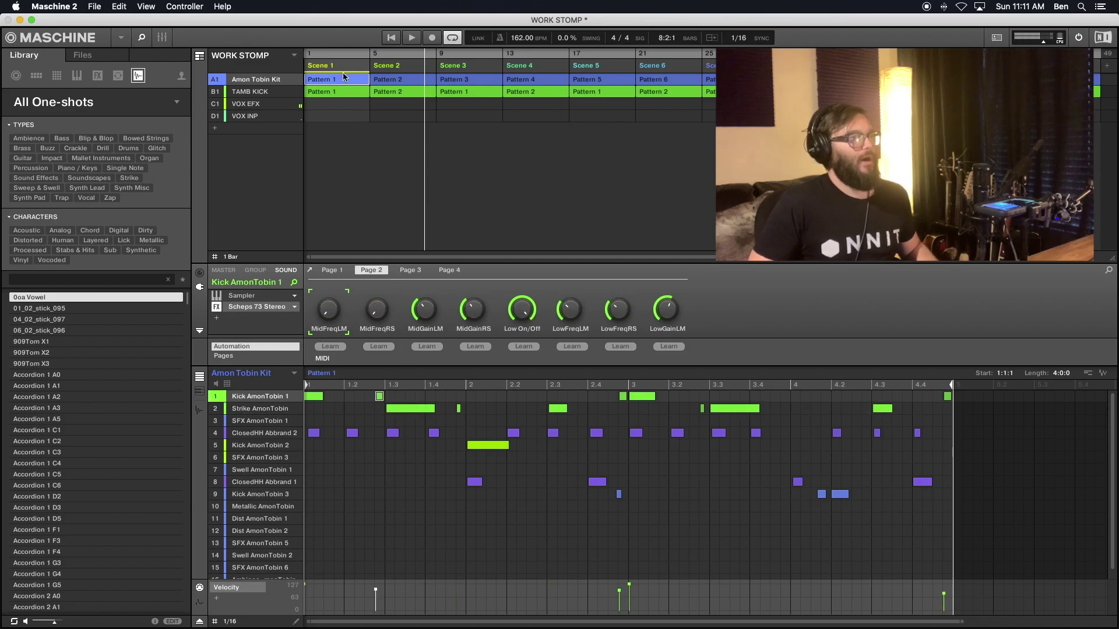
Open Pattern 2 of the Amon Tobin Kit, change from the arrangement to the scene and pattern grid, and play Scene 2.
click(396, 79)
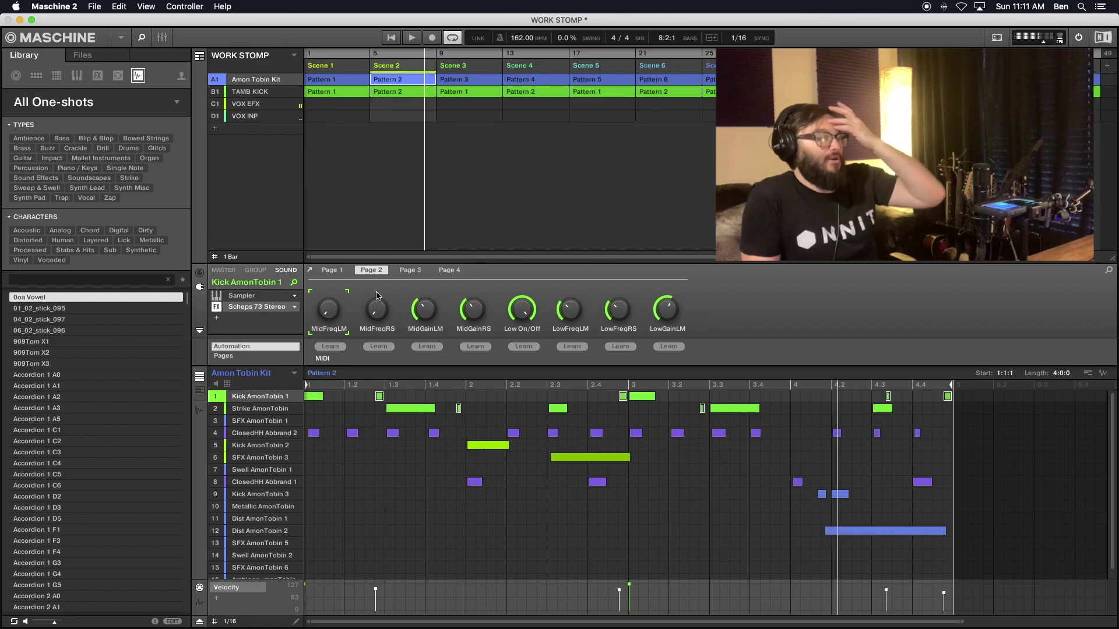
click(434, 395)
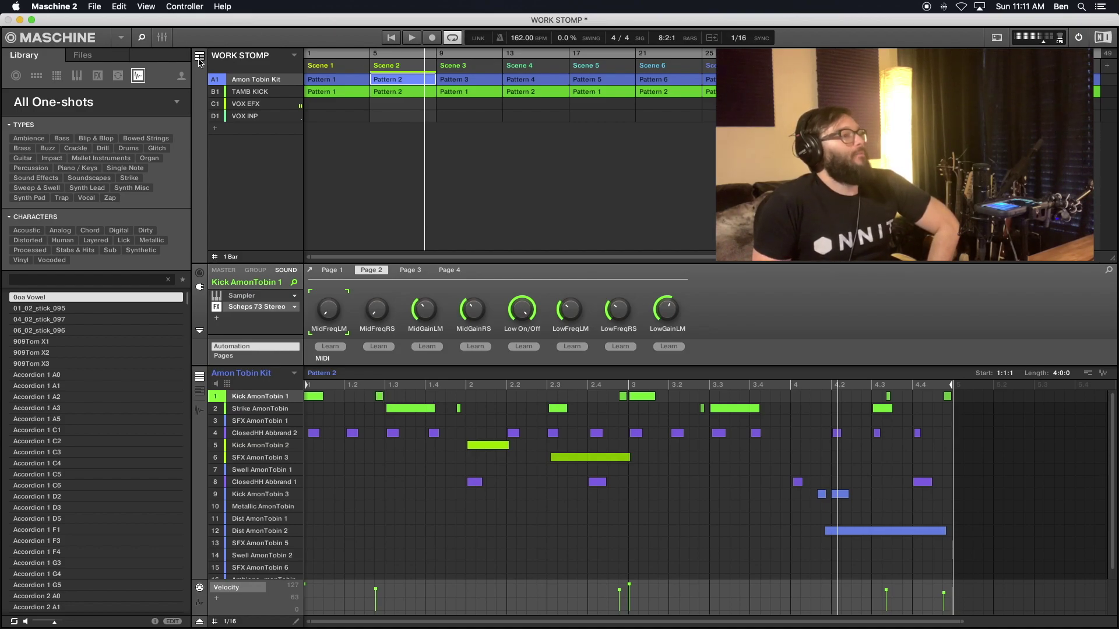
click(198, 58)
click(290, 57)
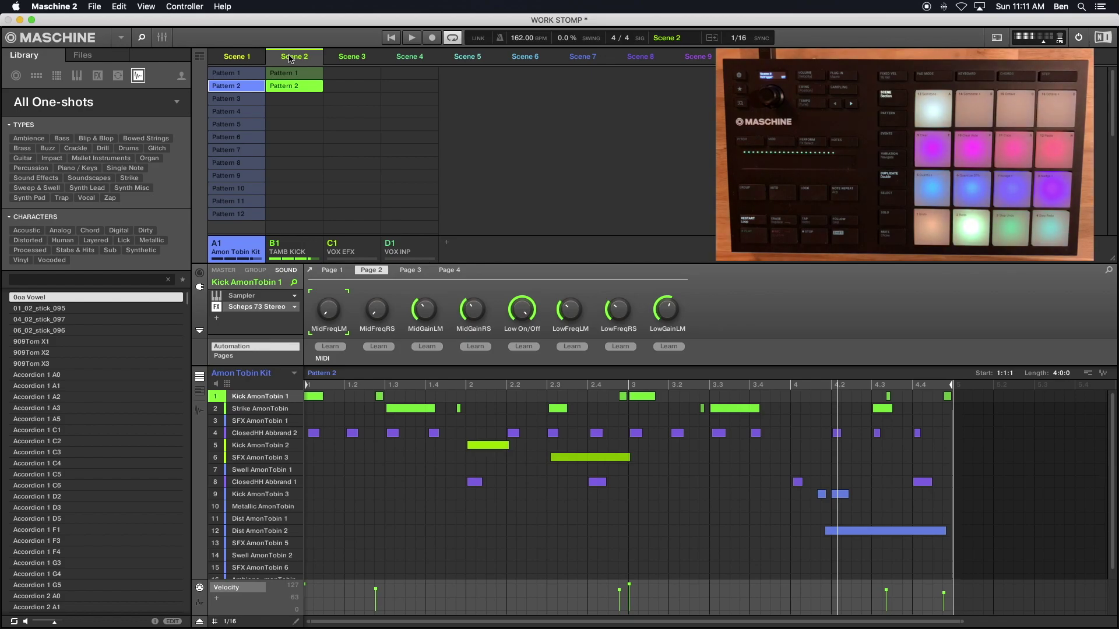
key(space)
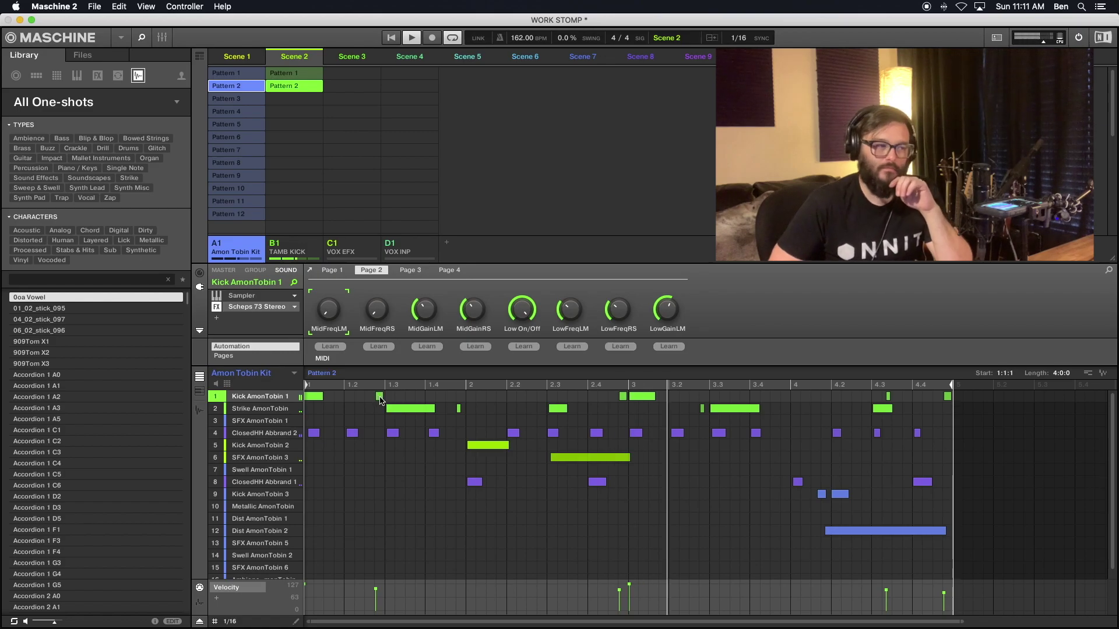
In Pattern 2, delete the Kick AmonTobin 1 note before 1.3, move its note before 3 to Strike AmonTobin, and move the strike before 3.3 to Kick AmonTobin 1.
double_click(380, 397)
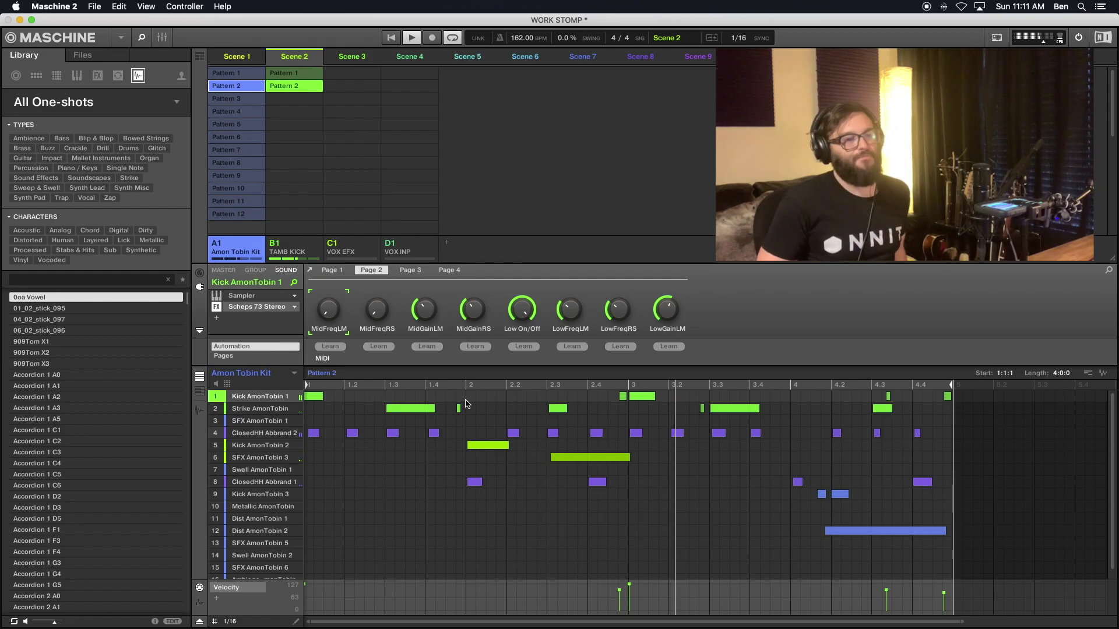
drag(623, 398, 624, 409)
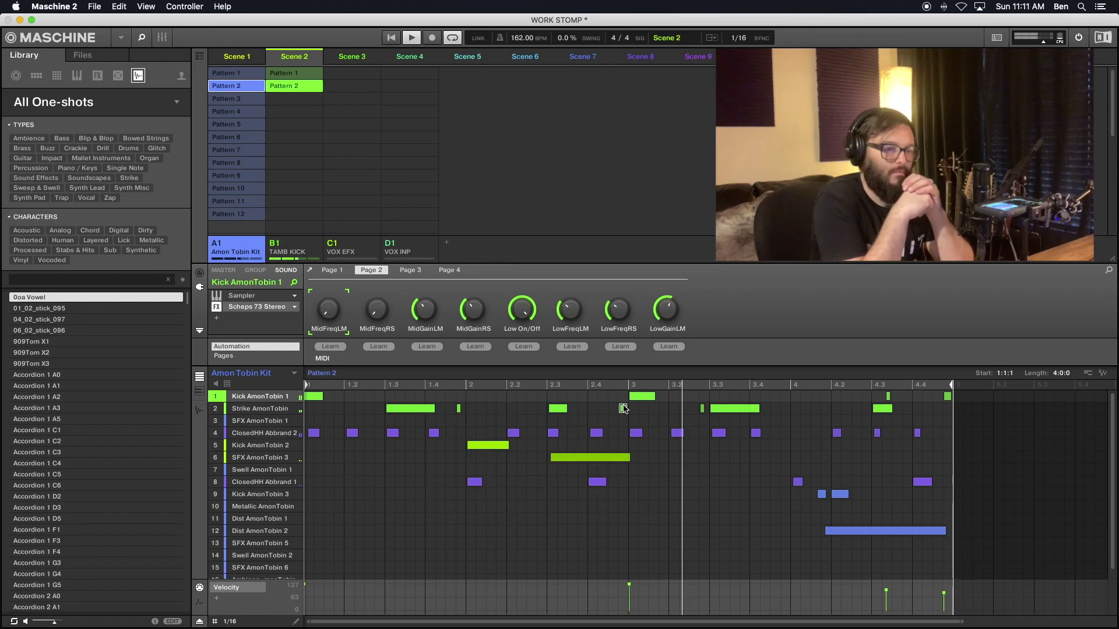
click(702, 408)
drag(705, 410, 705, 402)
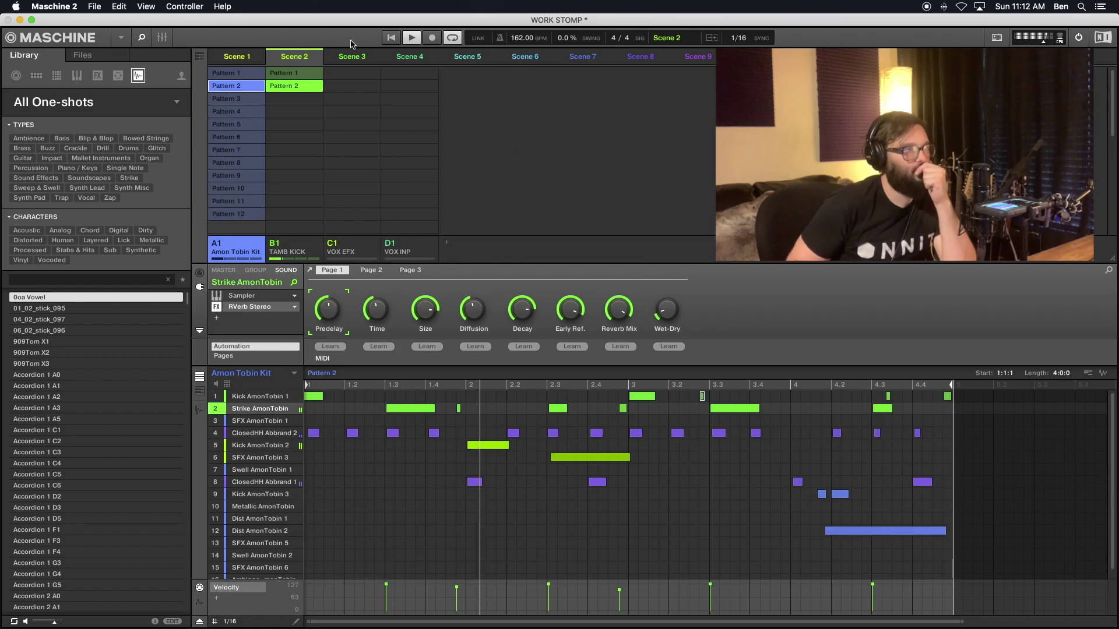
In Scene 3's Pattern 3, delete the short Strike AmonTobin note before 2 and move the Kick AmonTobin 1 note before 3 to Strike AmonTobin.
click(350, 60)
click(407, 61)
click(362, 61)
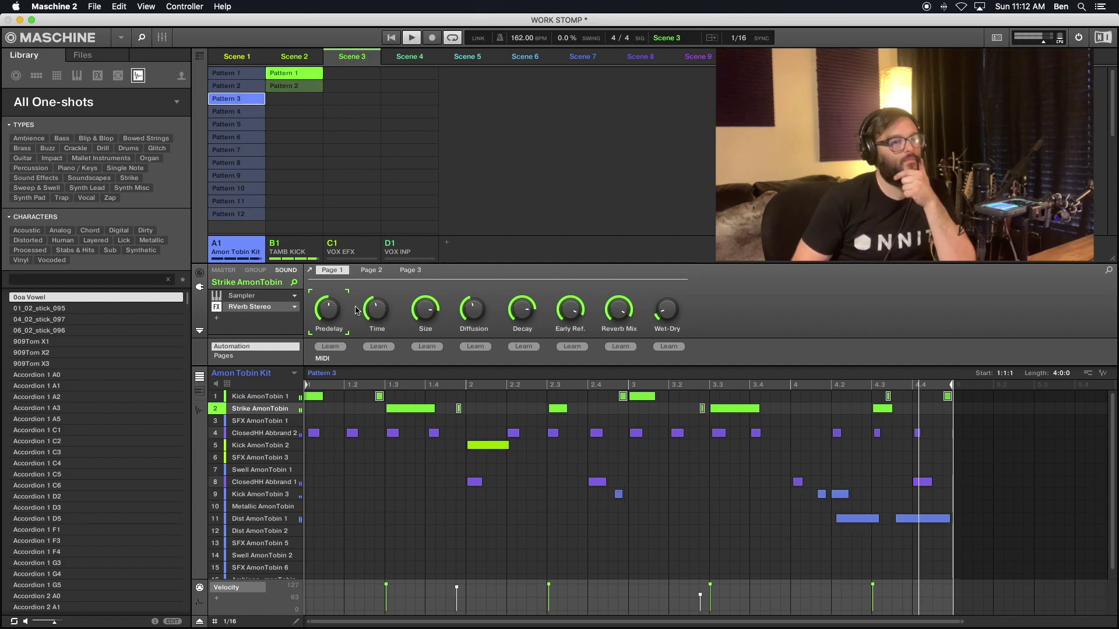
click(755, 463)
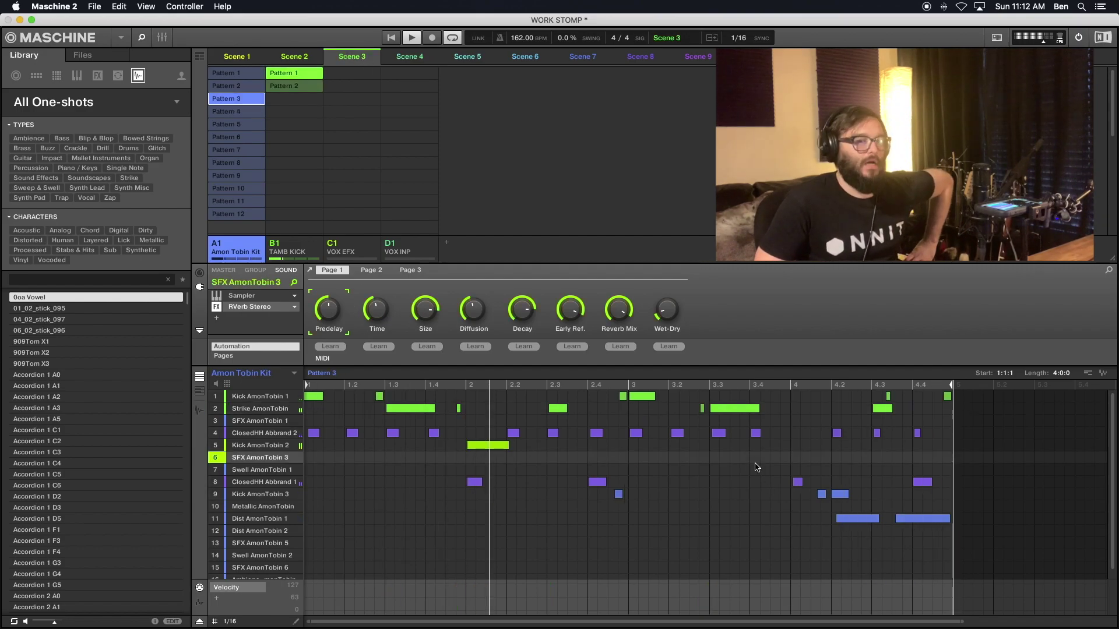
click(901, 408)
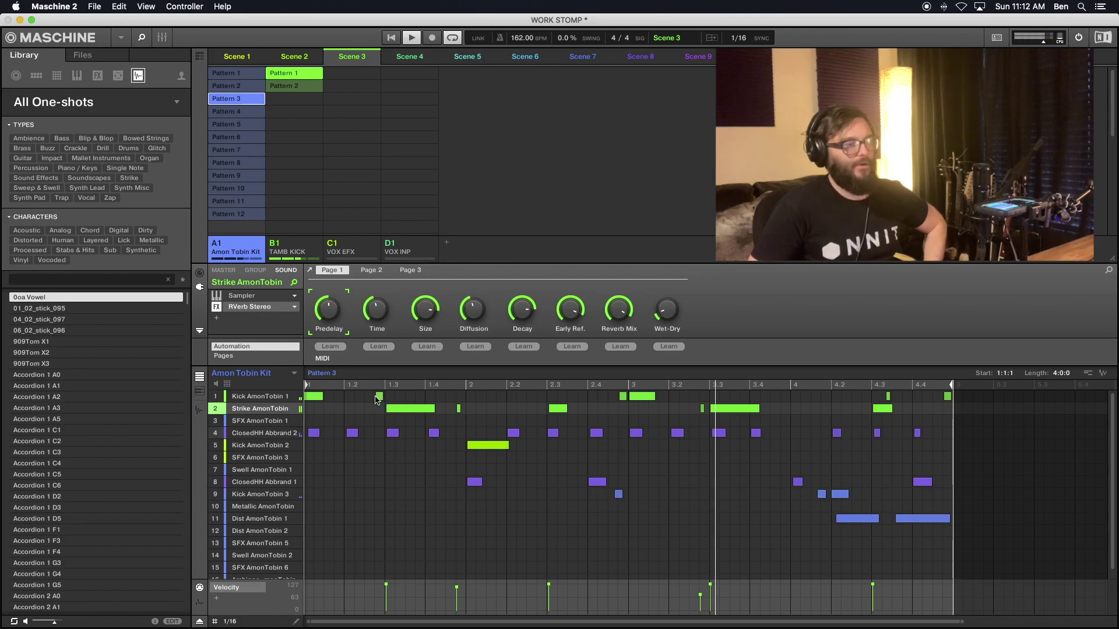
click(379, 397)
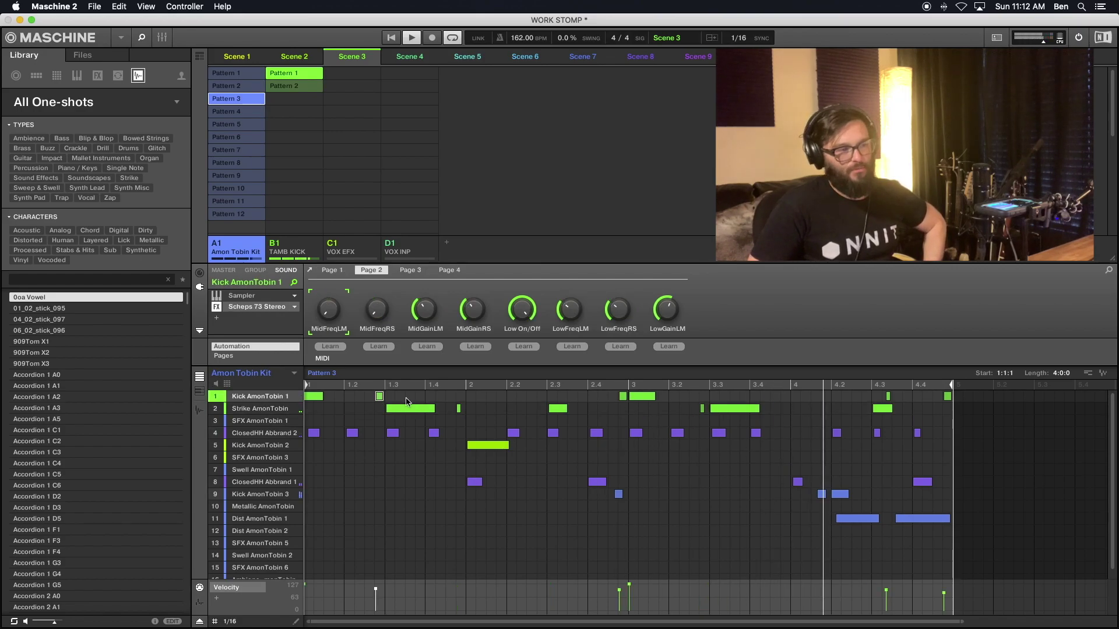
double_click(459, 410)
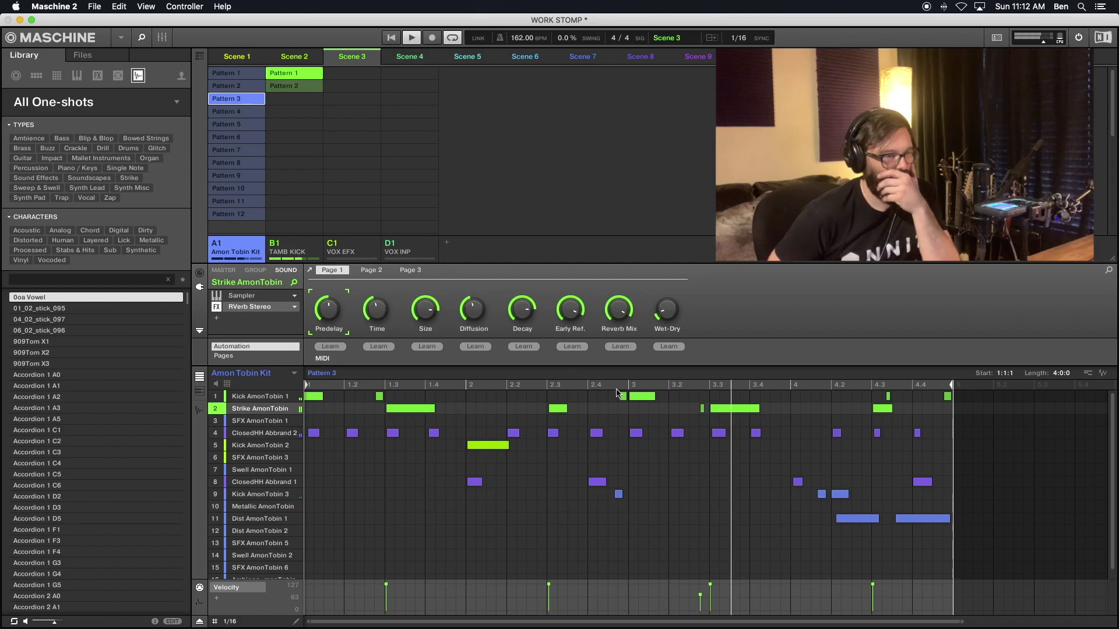
drag(622, 399, 623, 409)
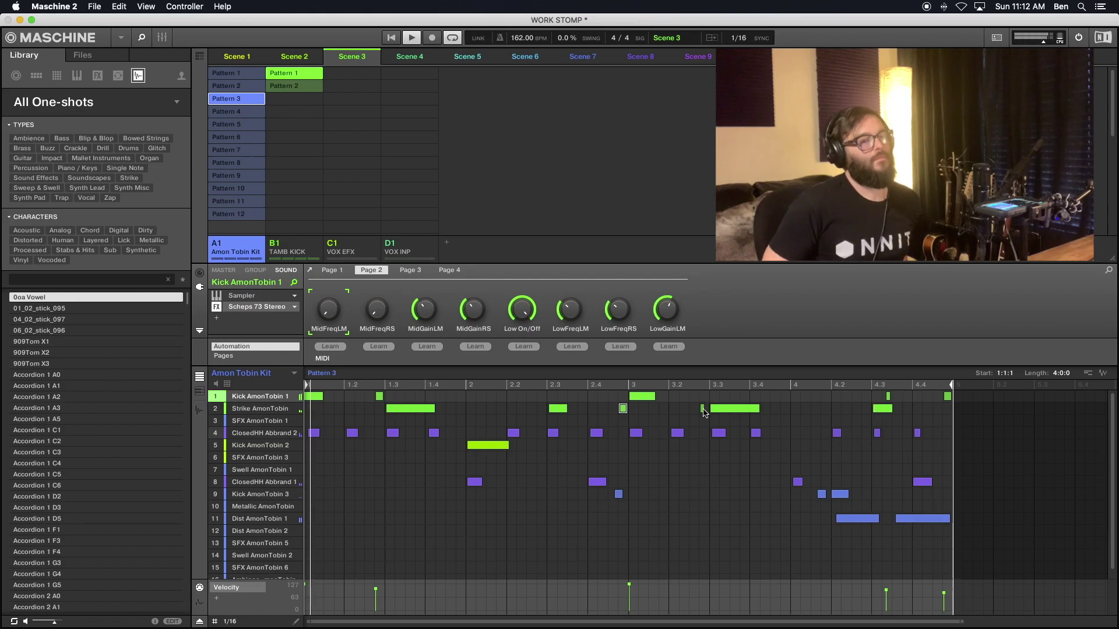
In Scene 4's Pattern 4, delete the Kick AmonTobin 1 note before 3 and move the short strike note before 2 to Kick AmonTobin 1.
click(402, 57)
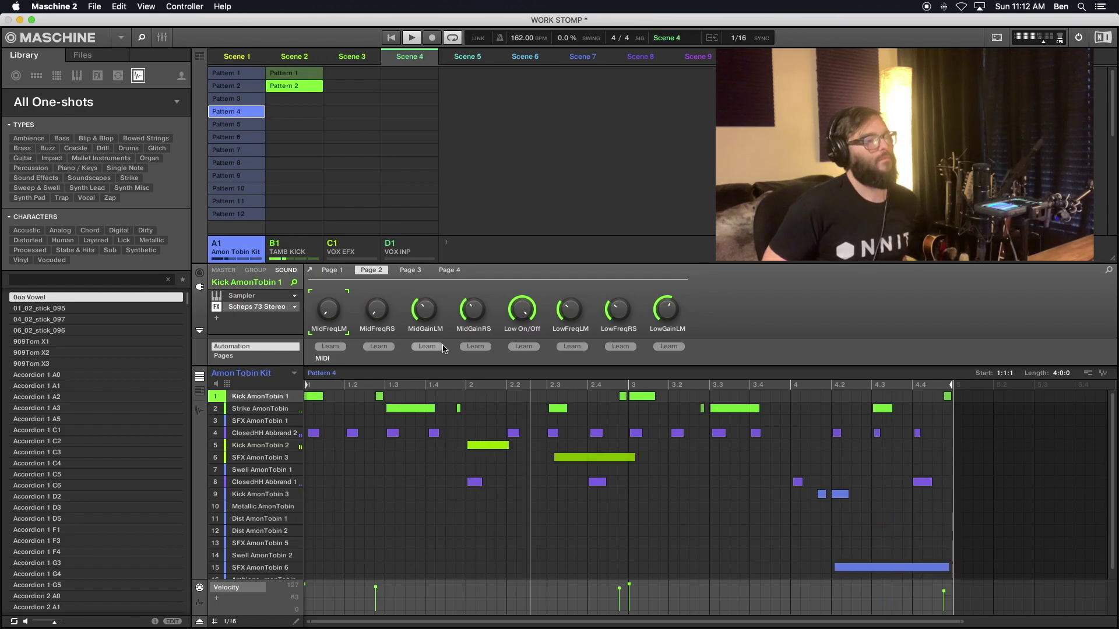
double_click(622, 396)
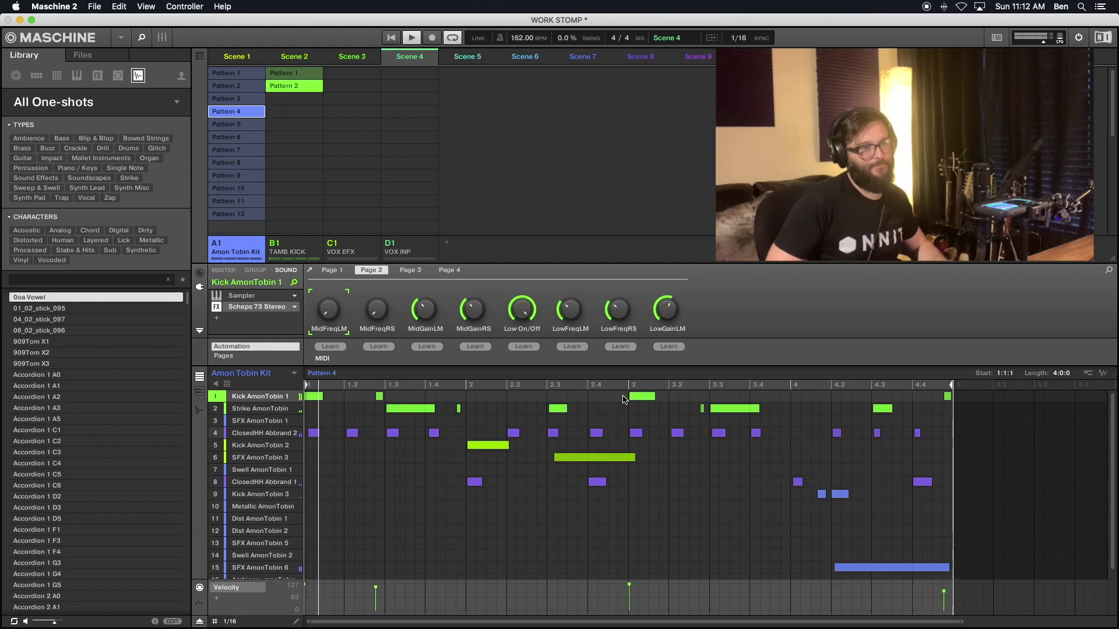
click(459, 408)
drag(459, 410, 459, 398)
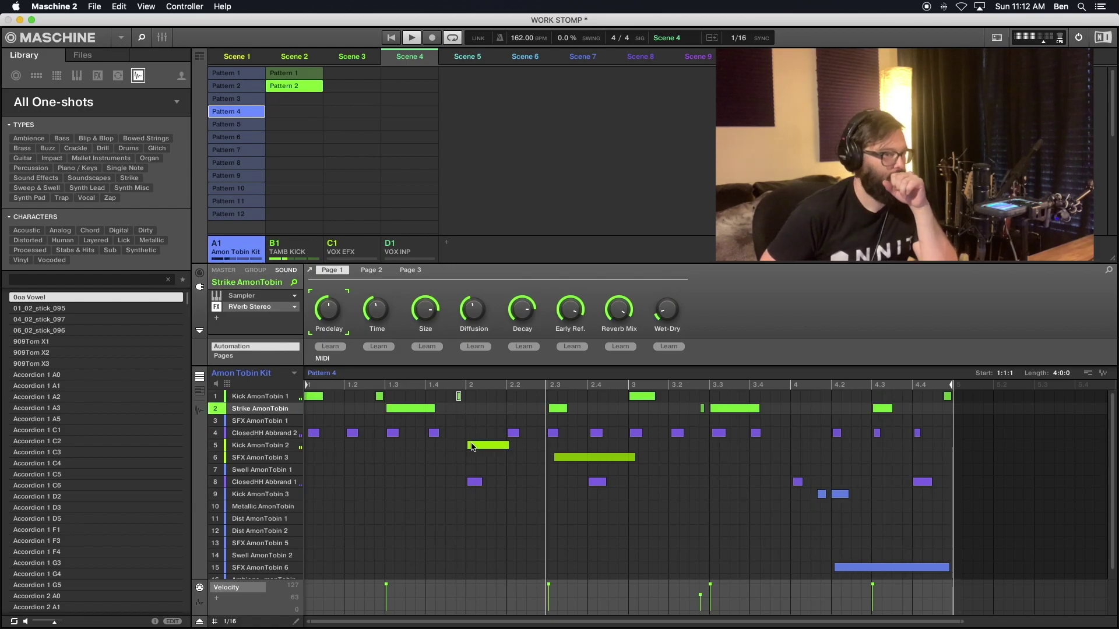
click(642, 396)
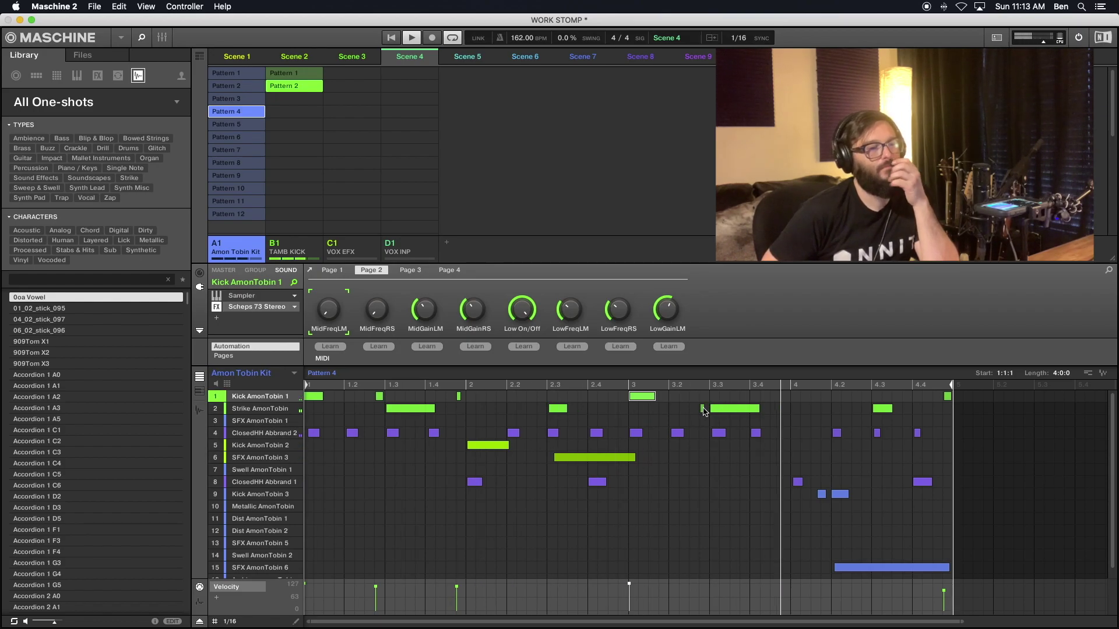
click(703, 408)
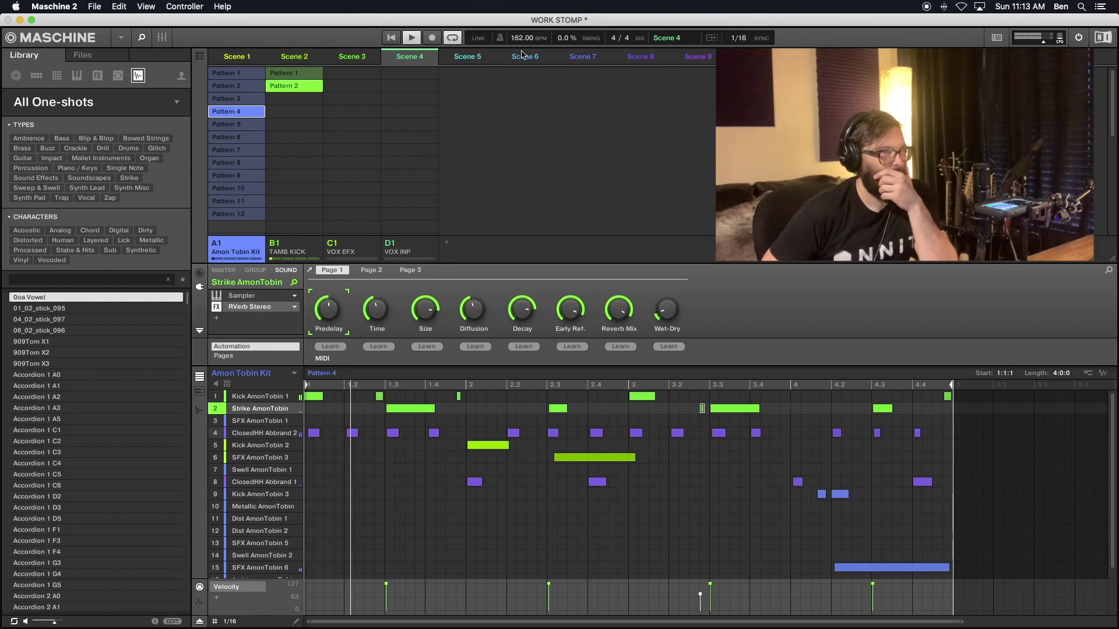
In Scene 5's Pattern 5, delete the short strike notes before 2 and 3.3, and move the kick note before 1.3 to Strike AmonTobin.
click(469, 57)
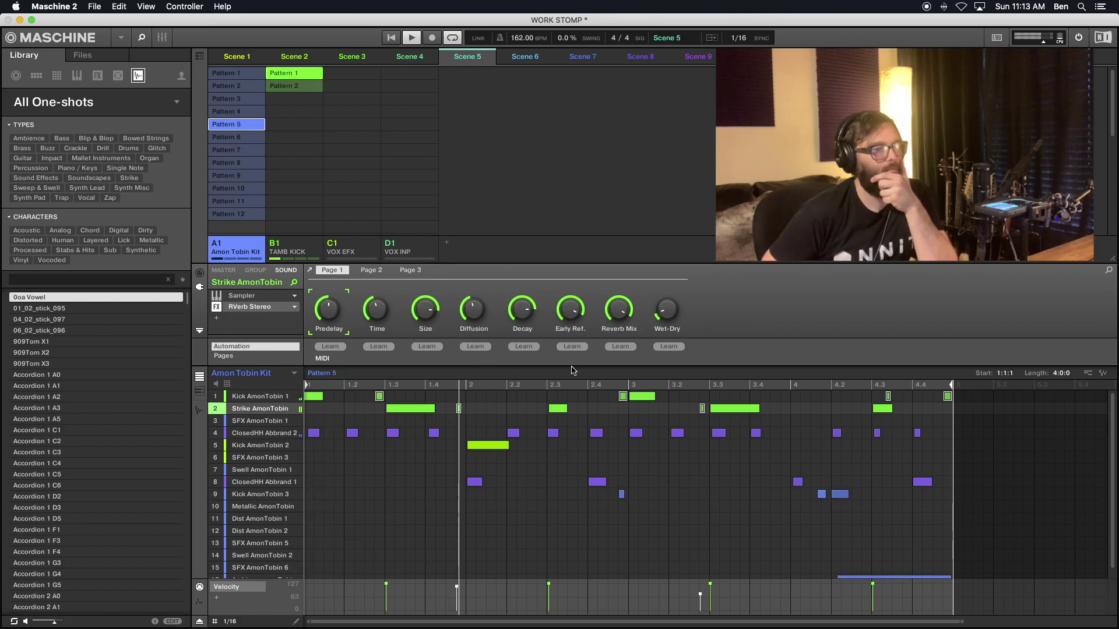
double_click(703, 411)
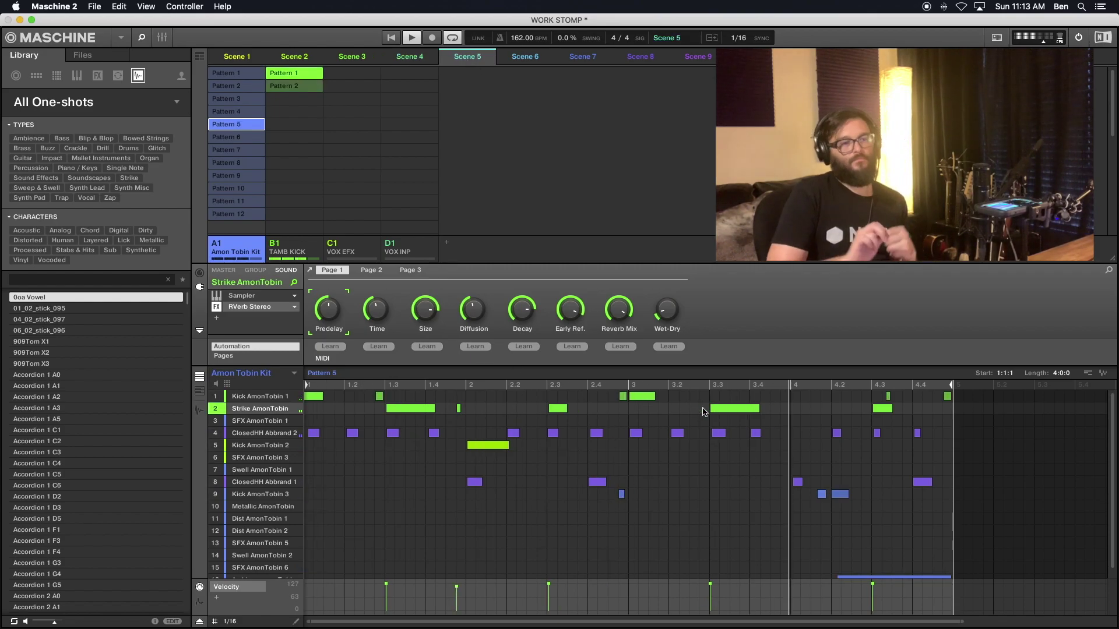
double_click(380, 397)
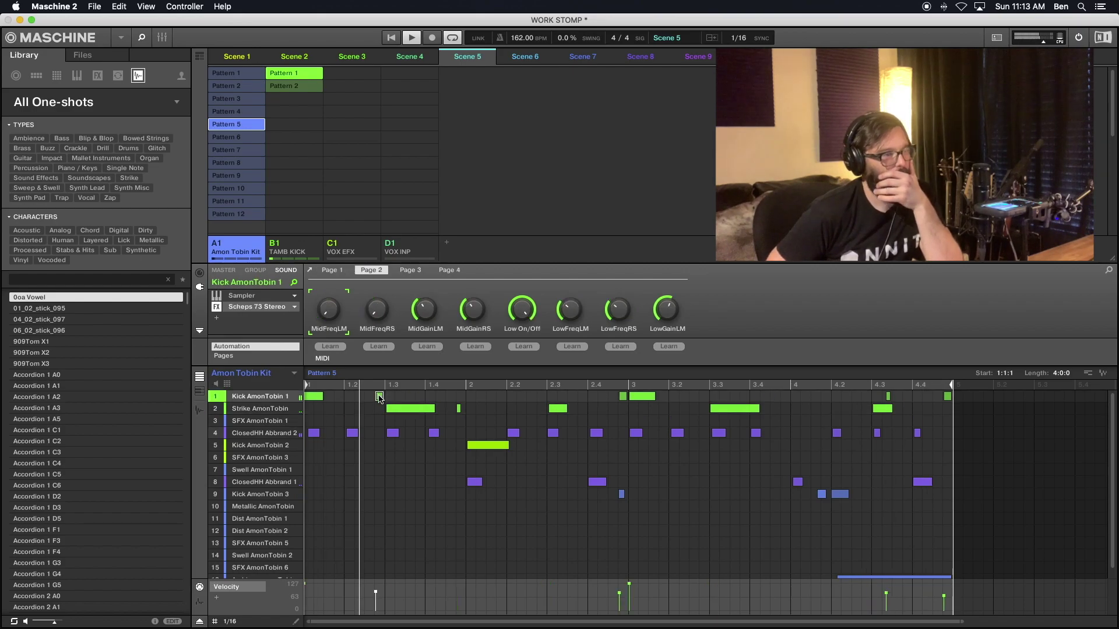
click(459, 410)
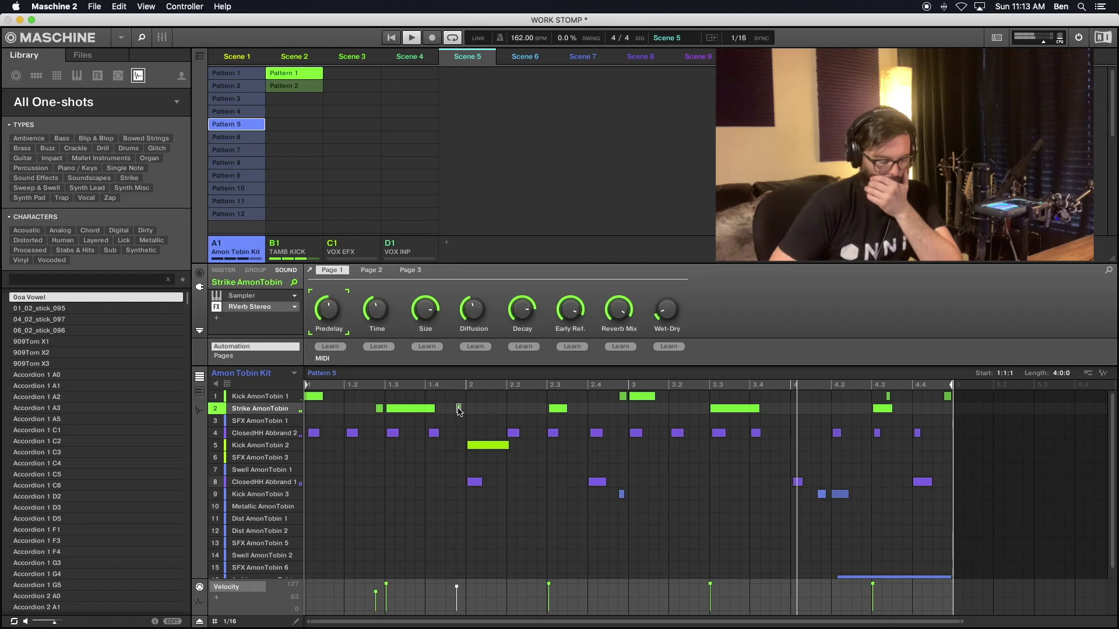
double_click(459, 411)
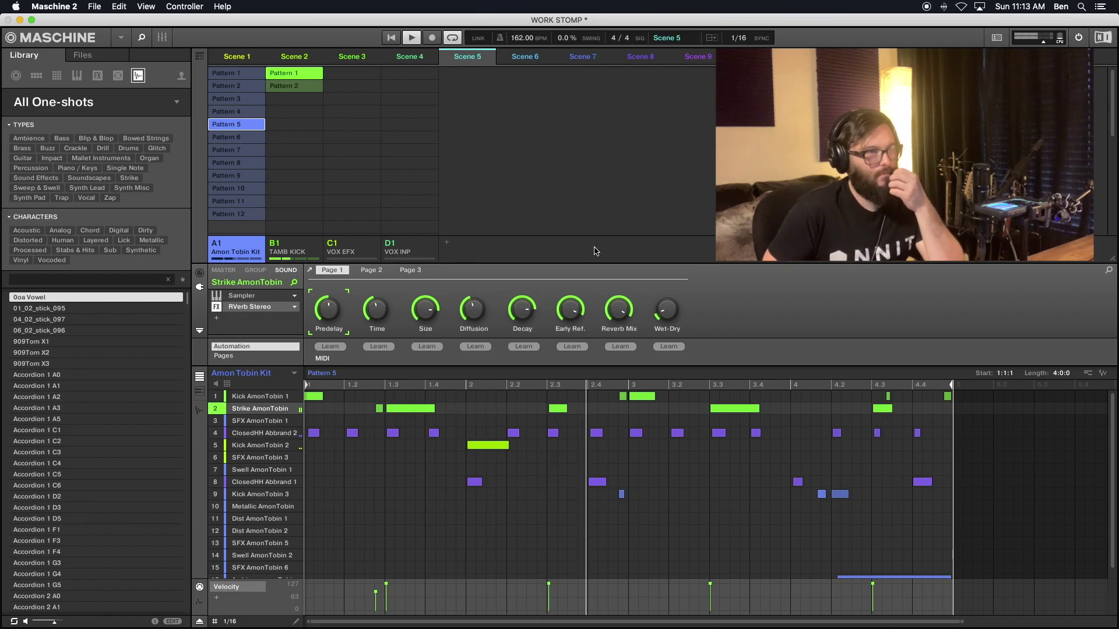
In Scene 6's Pattern 6, delete the Kick AmonTobin 1 note after 4.3 and move the short strike note before 2 to Kick AmonTobin 1.
click(525, 56)
click(495, 431)
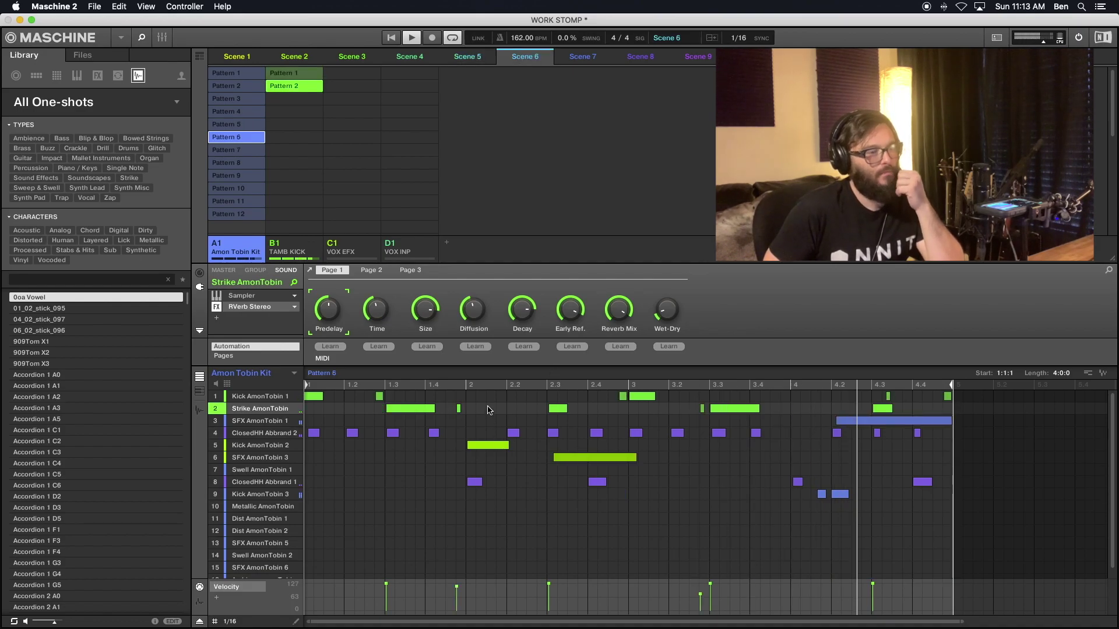
click(888, 397)
double_click(888, 397)
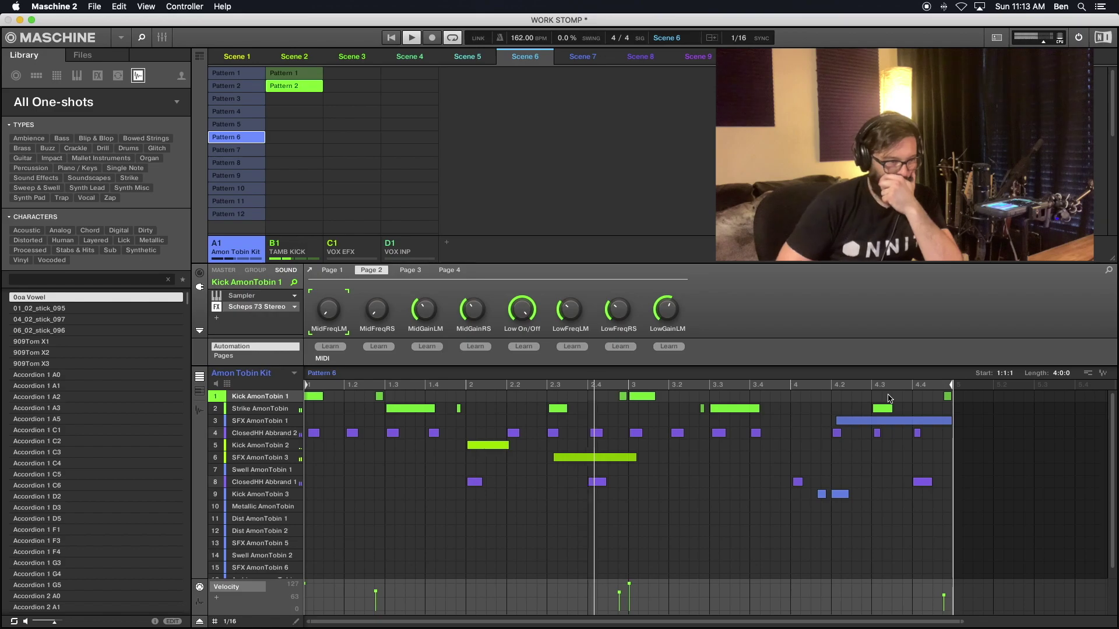
click(459, 408)
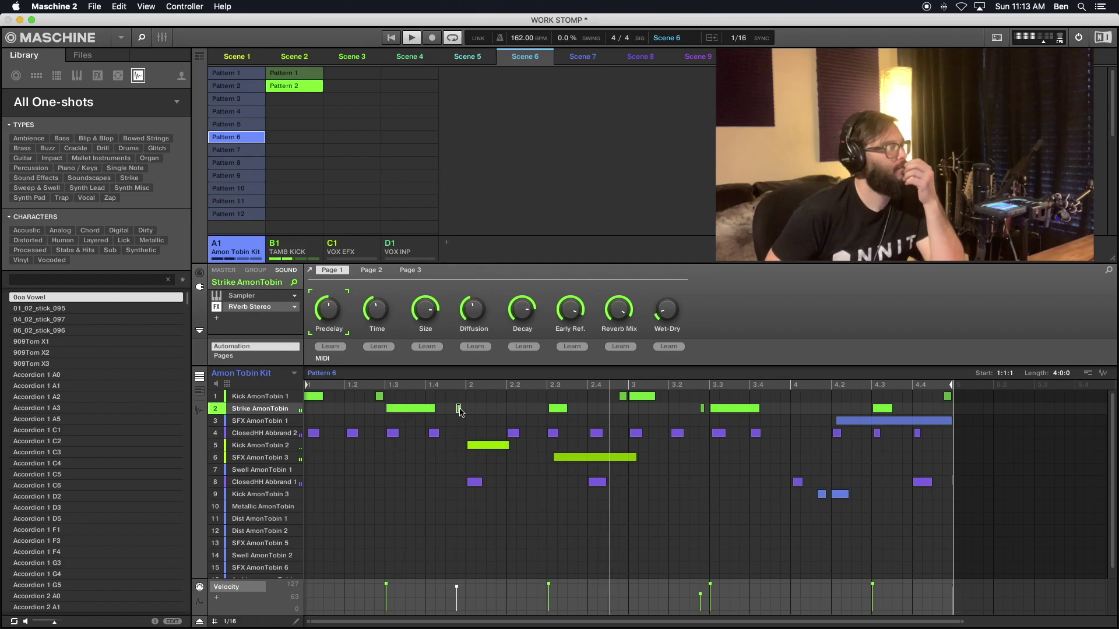
drag(460, 409, 460, 398)
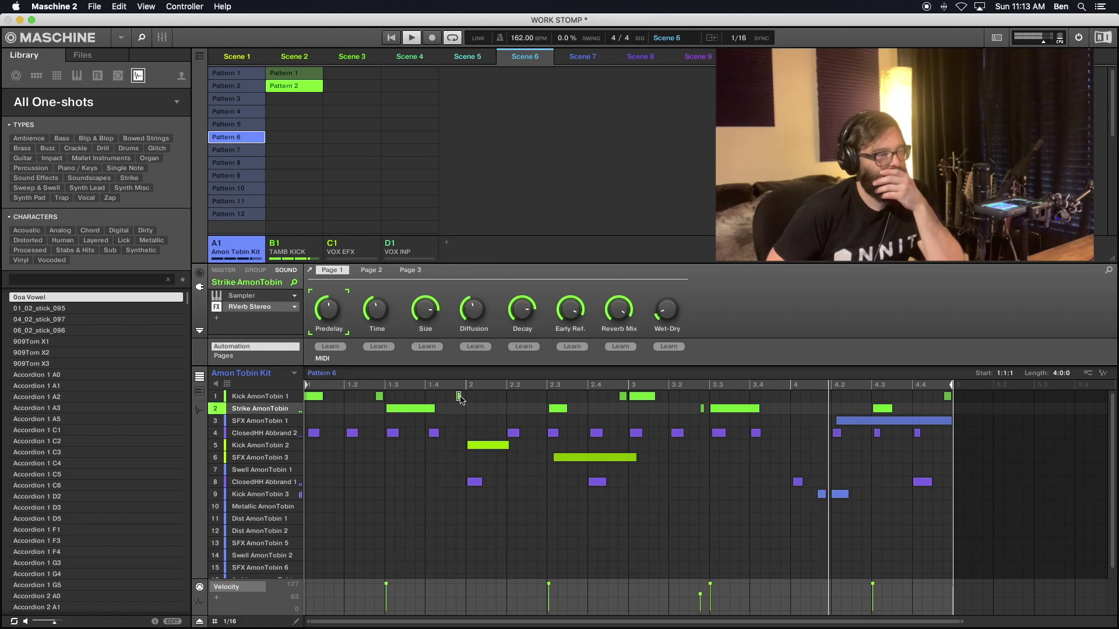
click(380, 397)
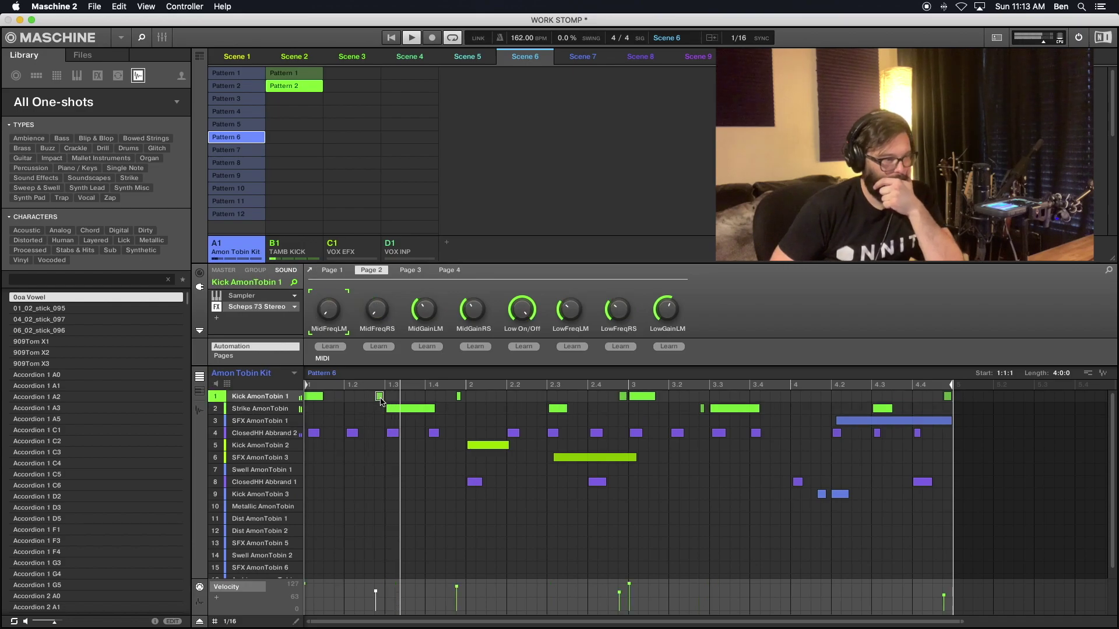
In Scene 7's Pattern 7, delete the last Kick AmonTobin 1 note, and move the strike before 3.3 to Kick AmonTobin 1 and the kick before 3 to Strike.
click(578, 56)
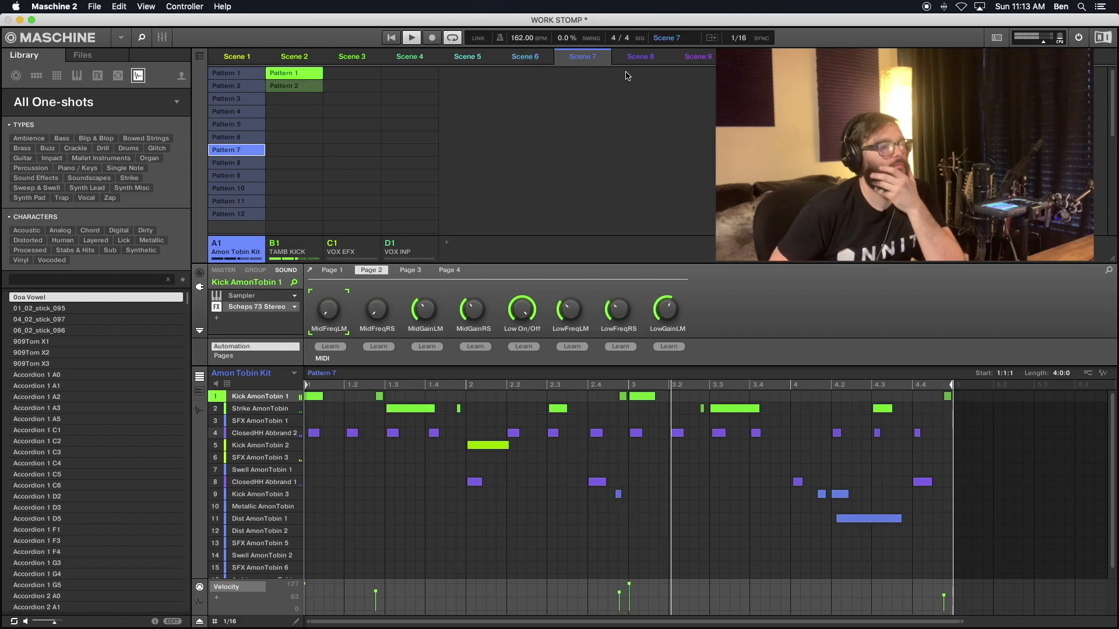
click(949, 397)
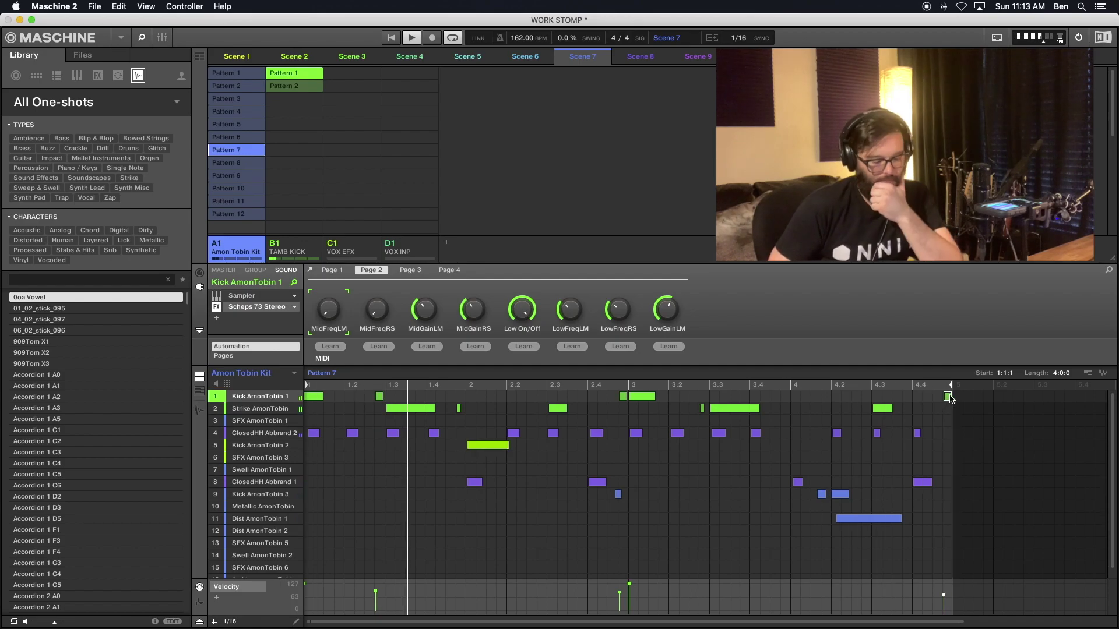
click(702, 410)
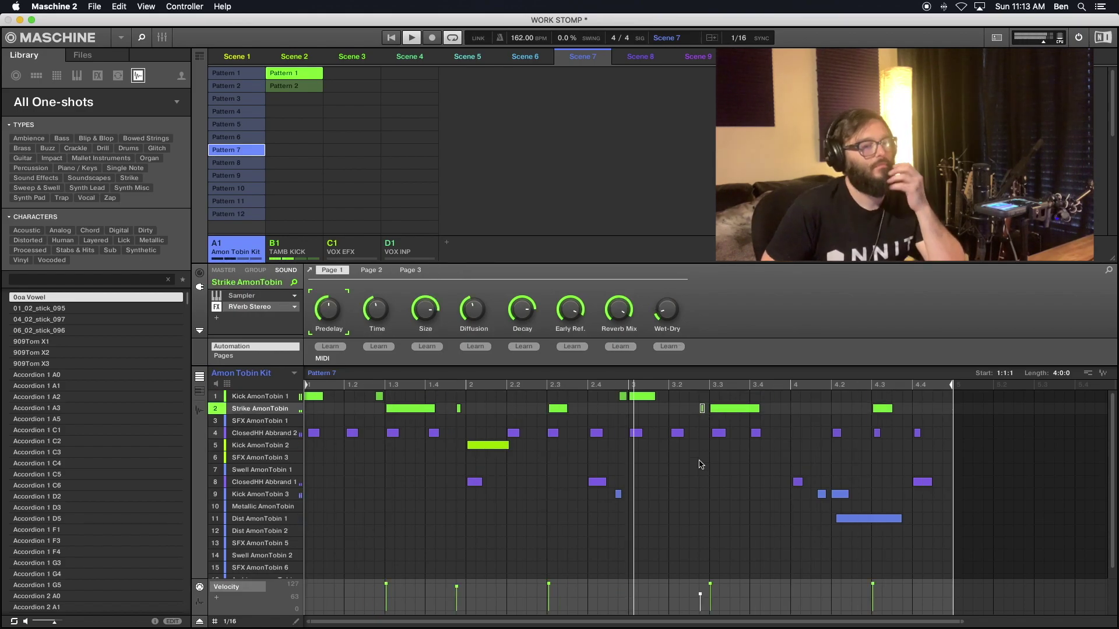
drag(703, 409, 702, 396)
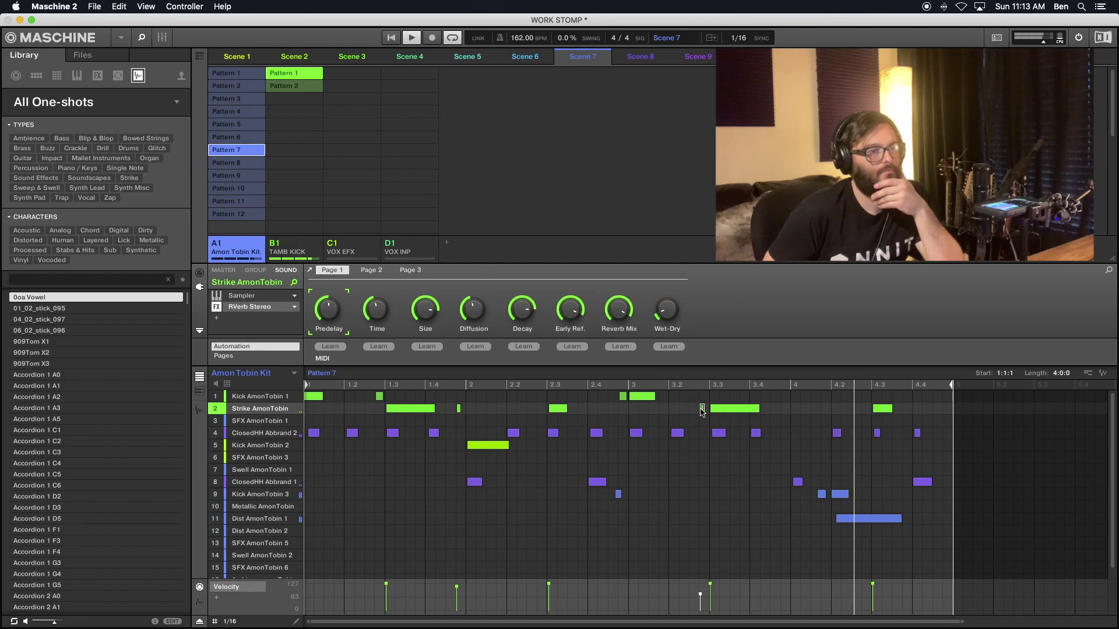
drag(623, 397, 623, 409)
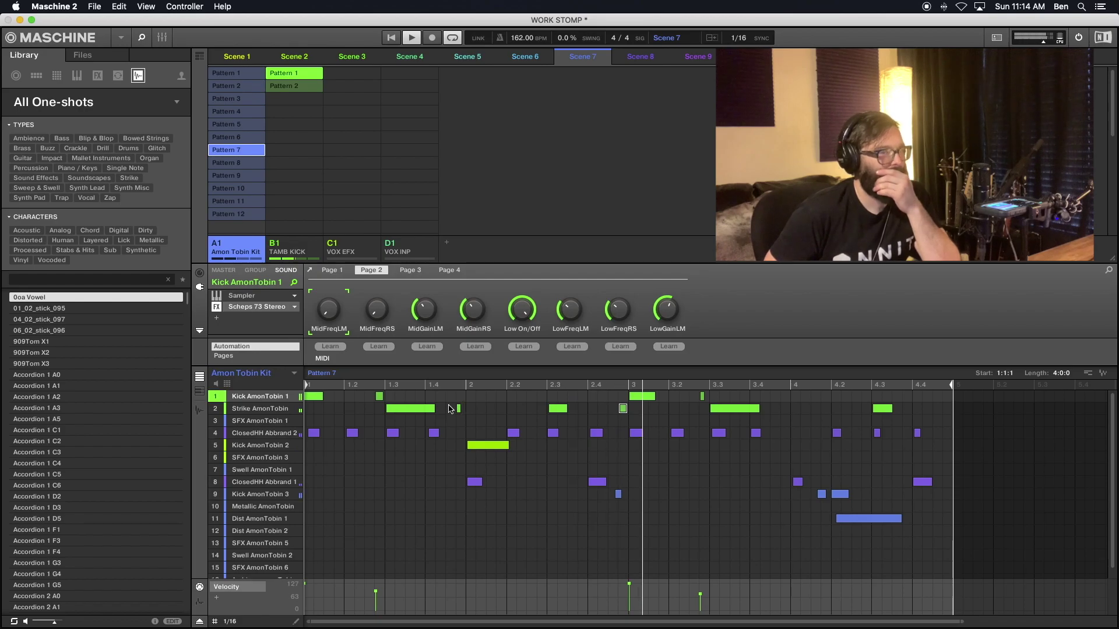
In Scene 8's Pattern 8, delete the kick notes before 1.3 and after 4.3, and move the short strike note before 2 to Kick AmonTobin 1.
click(639, 59)
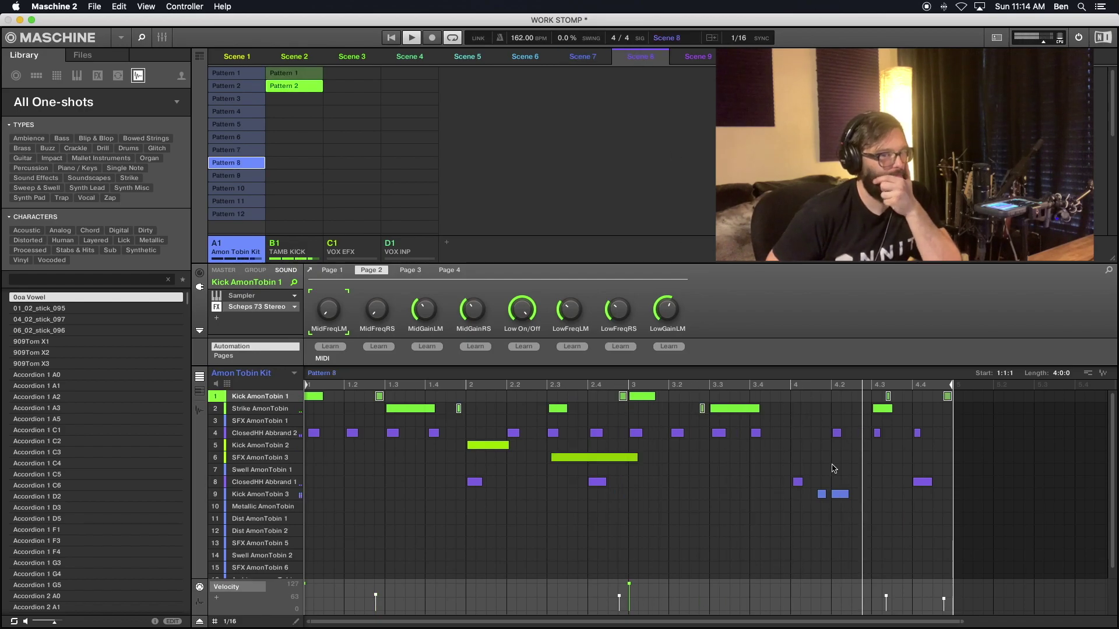
click(836, 408)
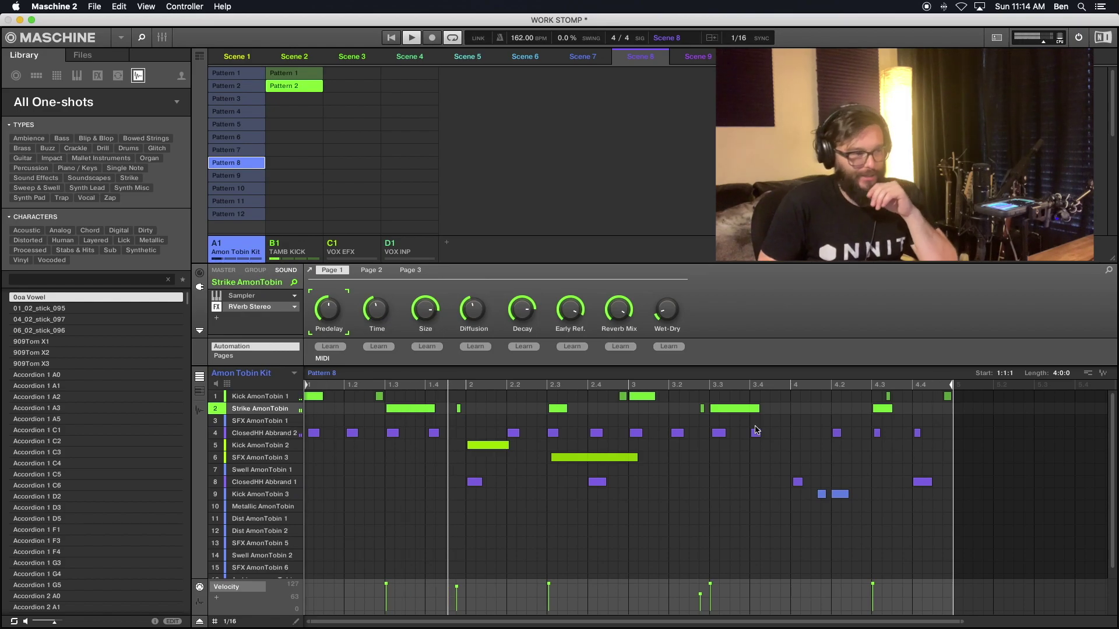
click(889, 397)
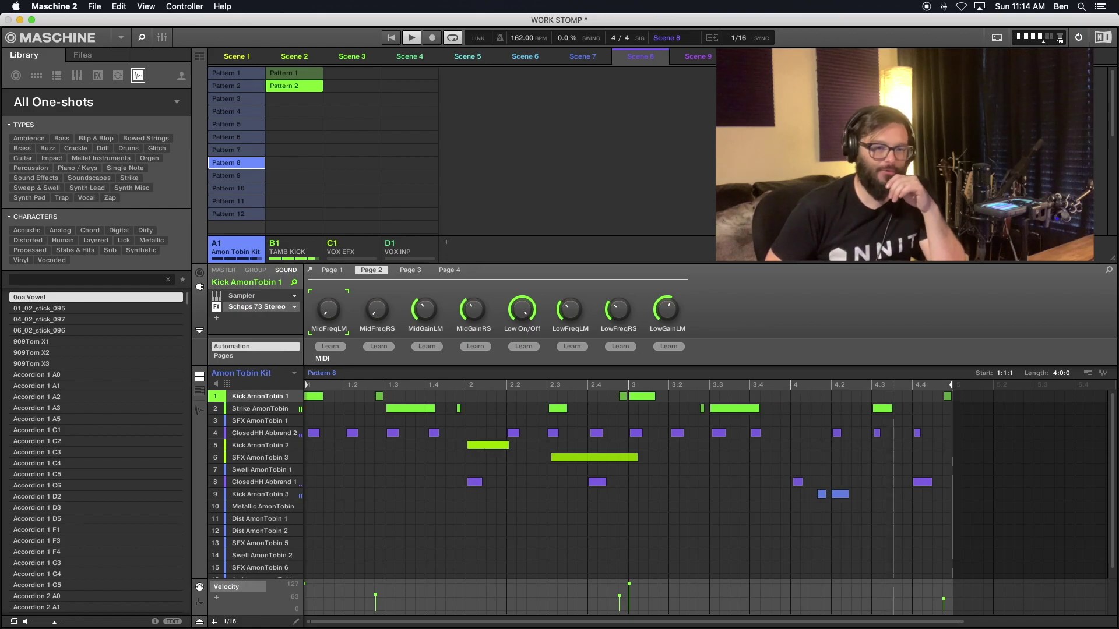
click(459, 408)
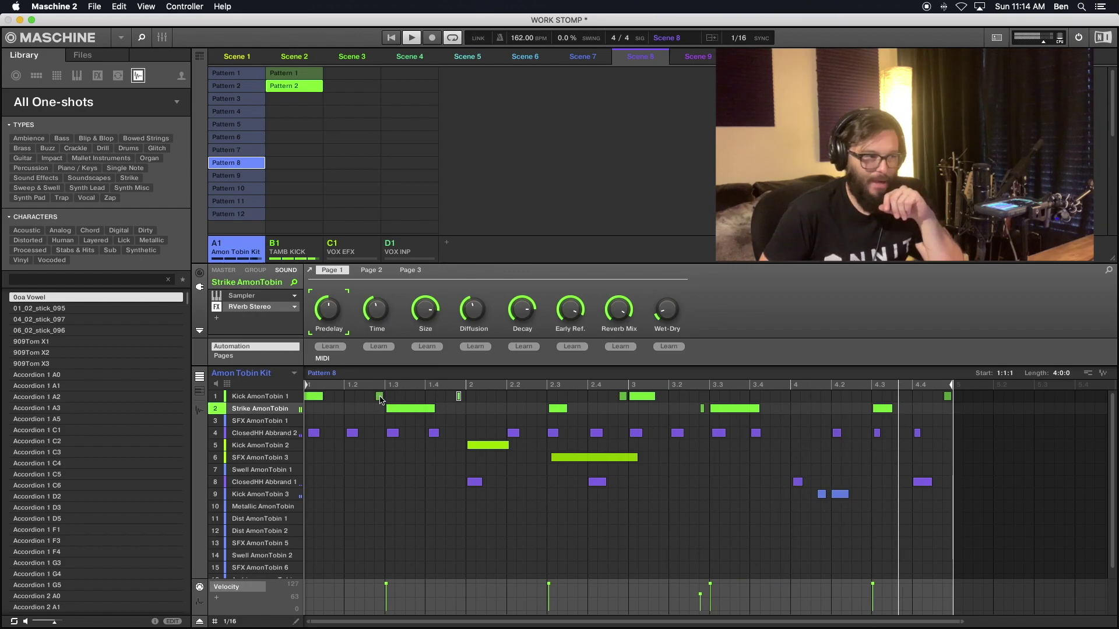
click(379, 397)
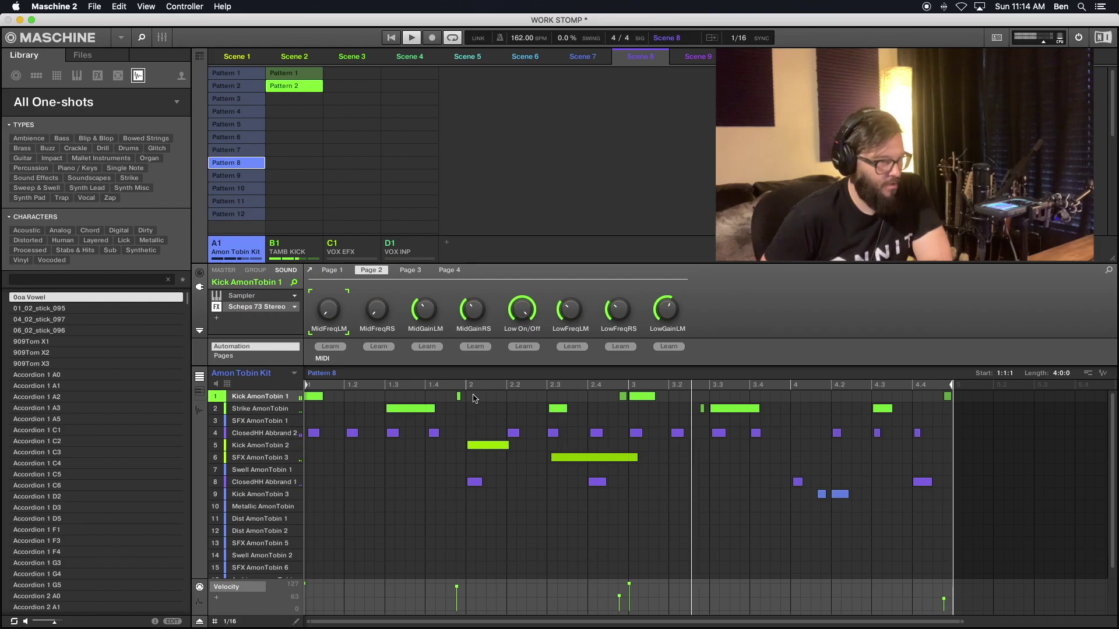
mouse_move(458, 588)
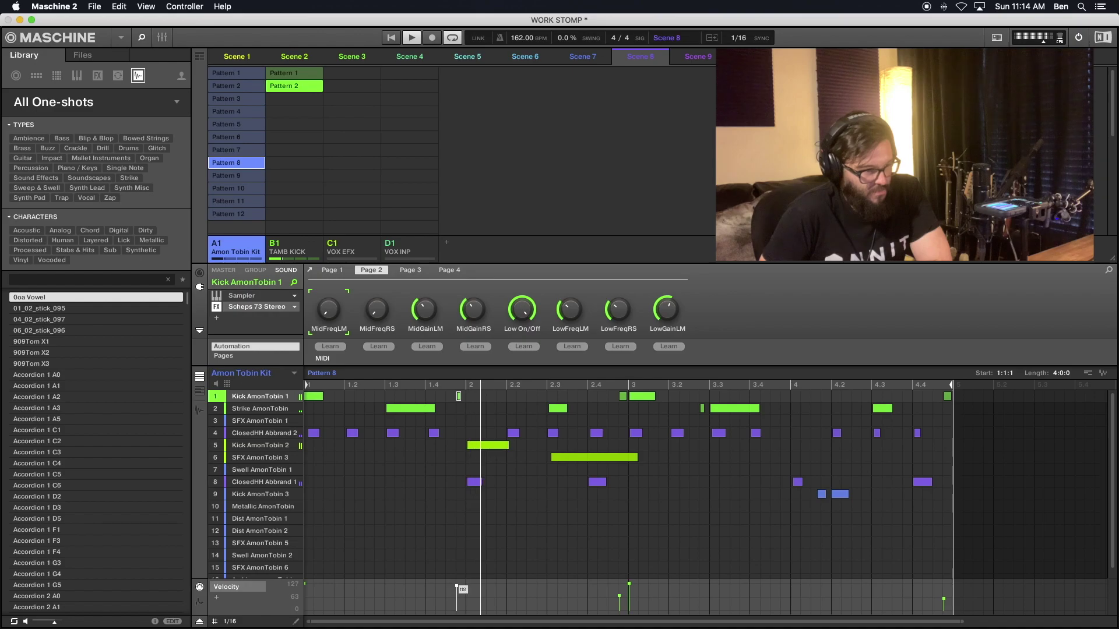
In Scene 9's Pattern 9, delete the Kick AmonTobin 1 note before 3 and the one at the end of bar 4.
click(702, 54)
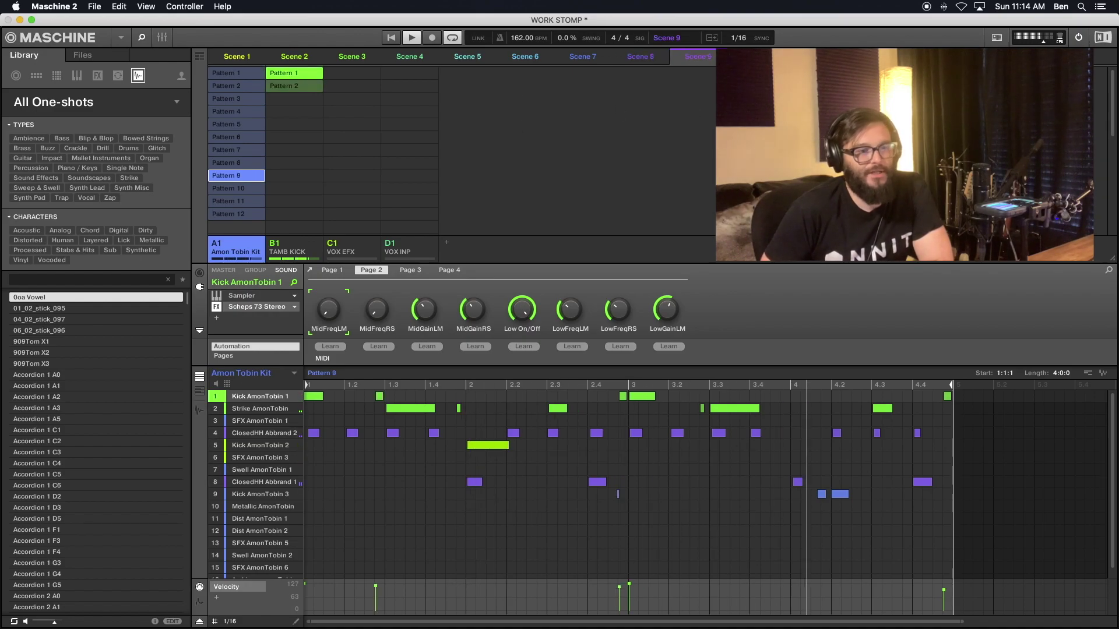
click(947, 398)
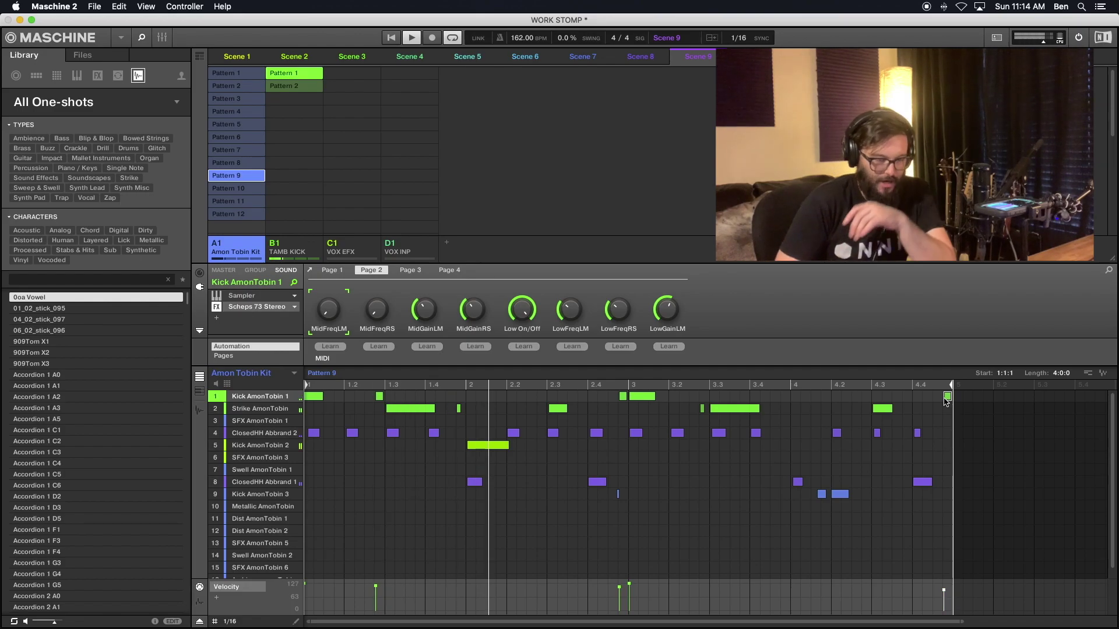
click(622, 397)
double_click(624, 398)
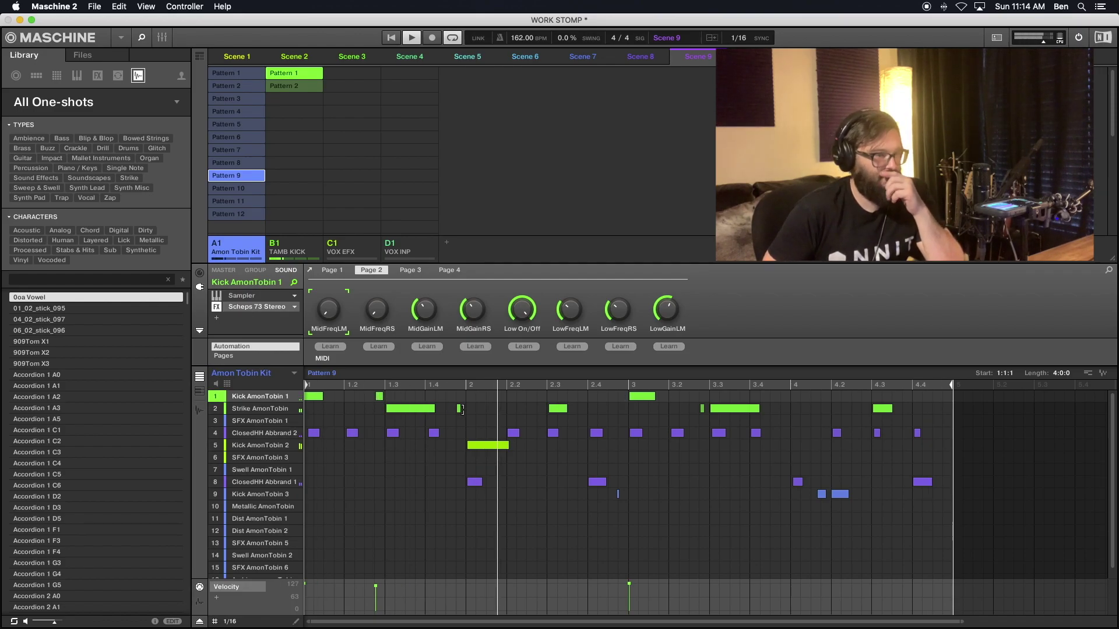
In Scene 9's Pattern 9, move the short strike note before 2 to Kick AmonTobin 1.
drag(459, 409, 460, 396)
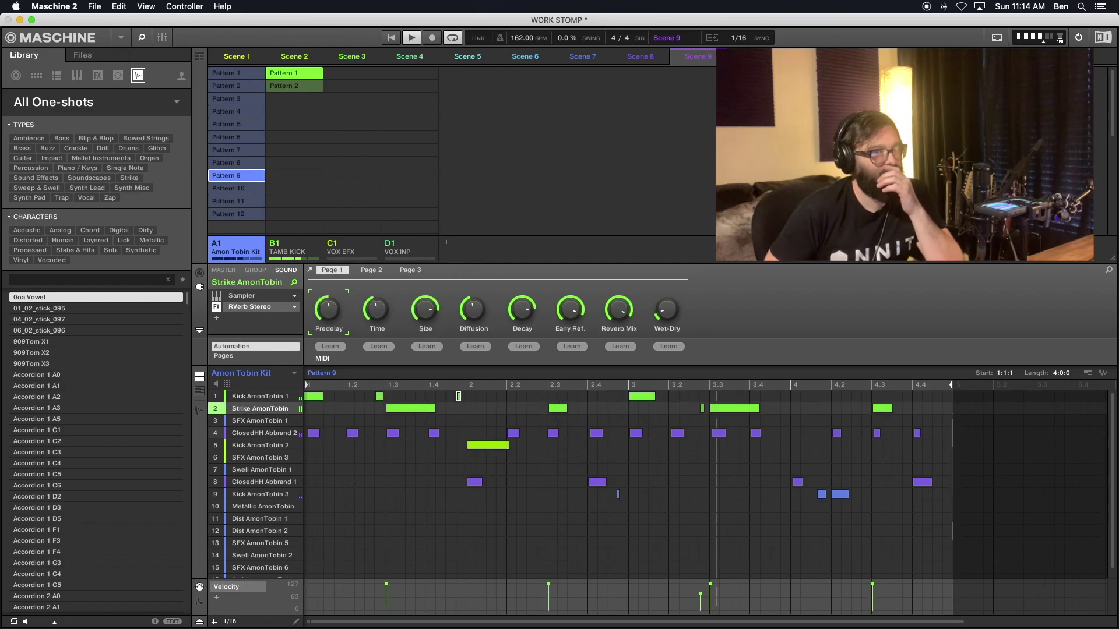
In Scene 10's Pattern 10, delete the short strike note before 2 and move the kick note before 3 to Strike AmonTobin.
click(761, 54)
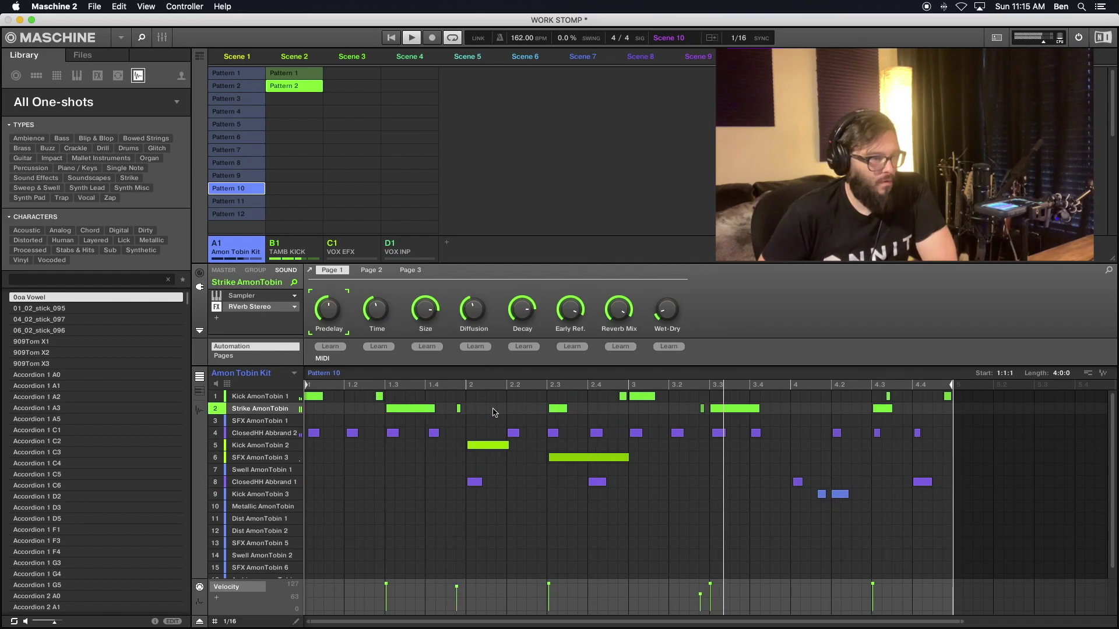
double_click(458, 409)
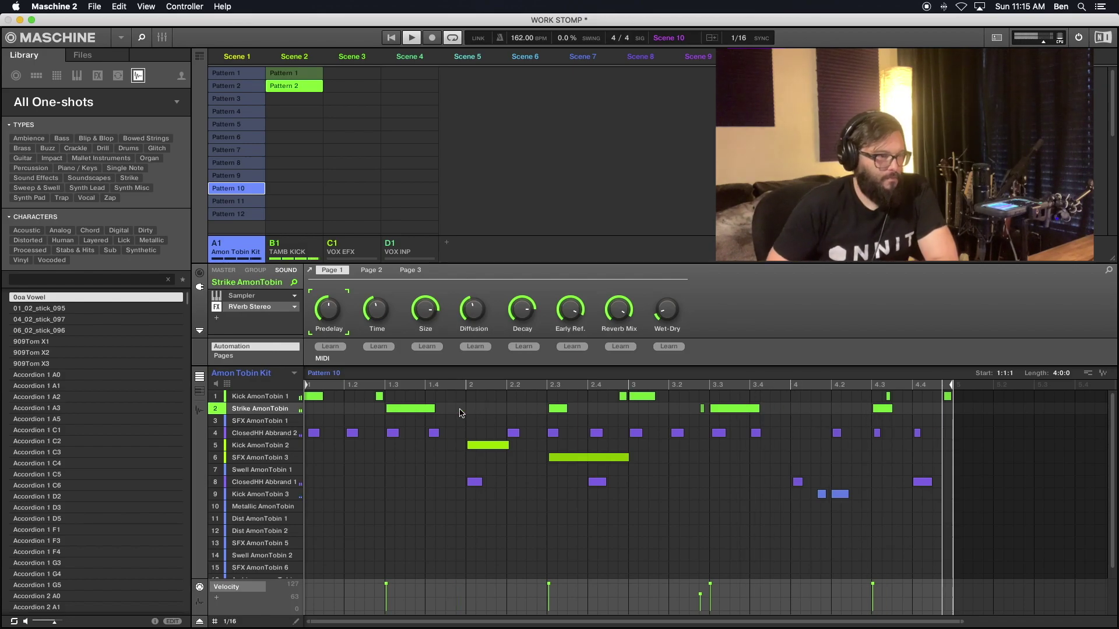
drag(379, 397, 379, 409)
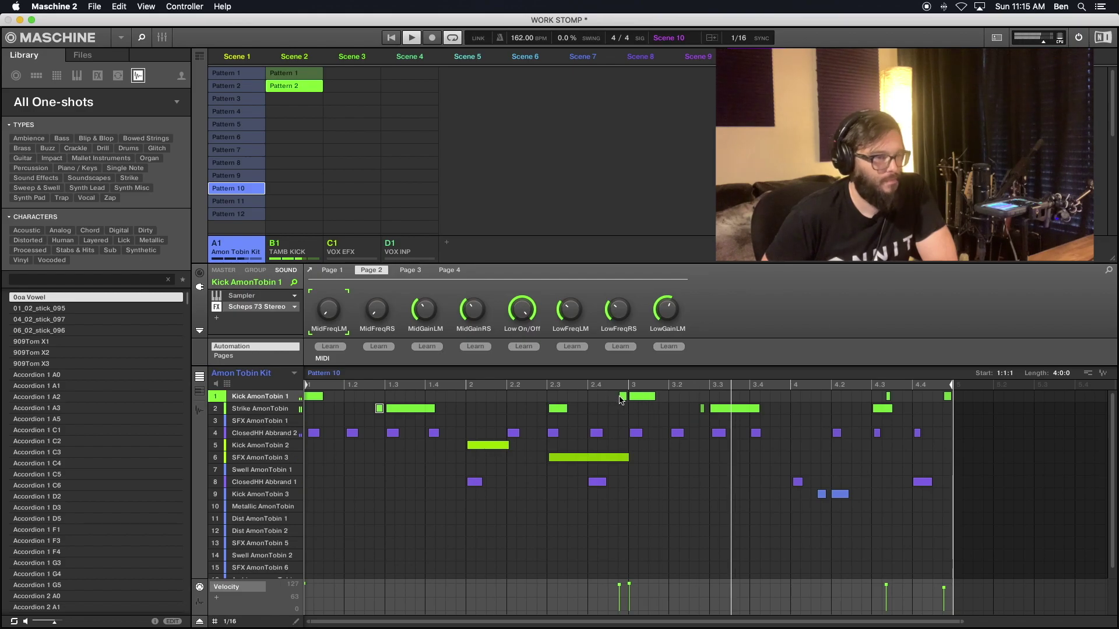
drag(623, 398, 623, 408)
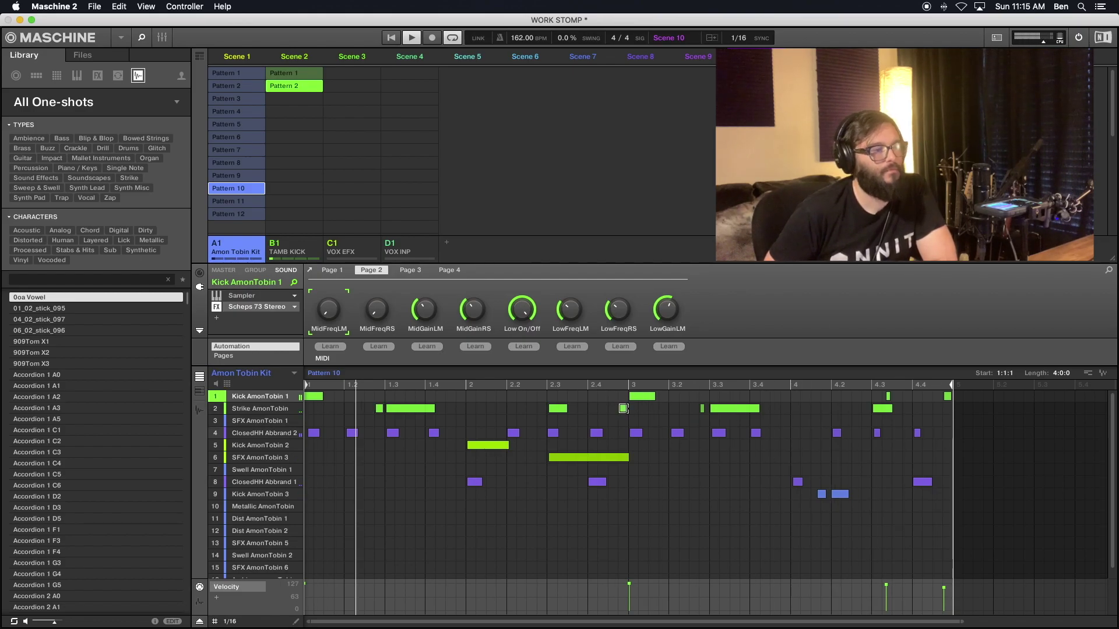
click(379, 408)
drag(379, 409, 379, 396)
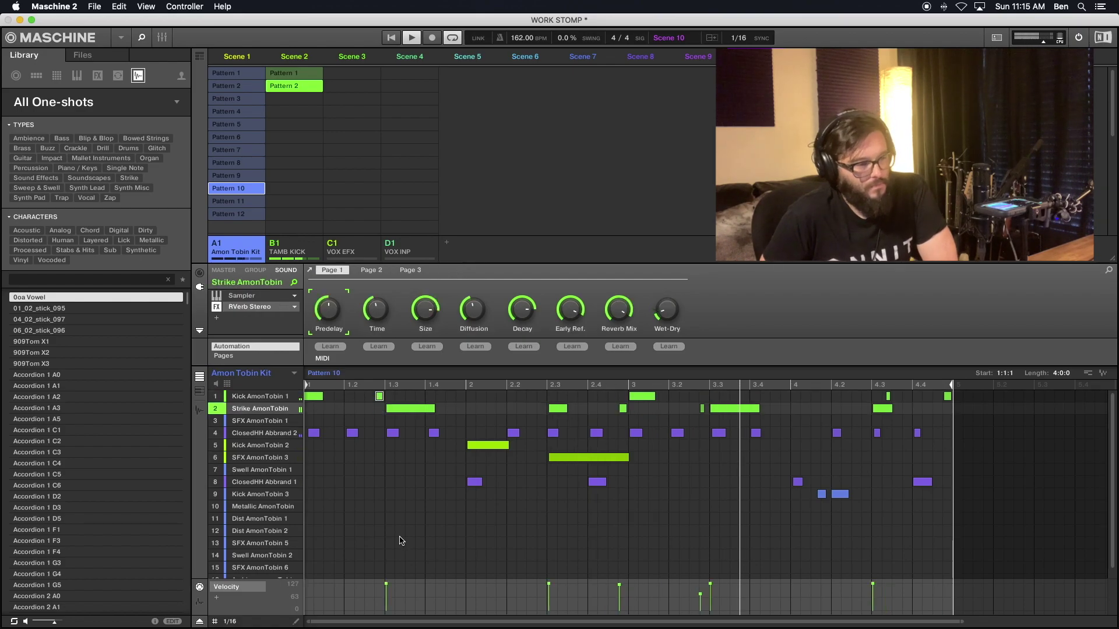
In Pattern 10, slightly lower the velocity of the strike at 1.3 and delete the Kick AmonTobin 1 note after 4.3.
drag(385, 583, 386, 590)
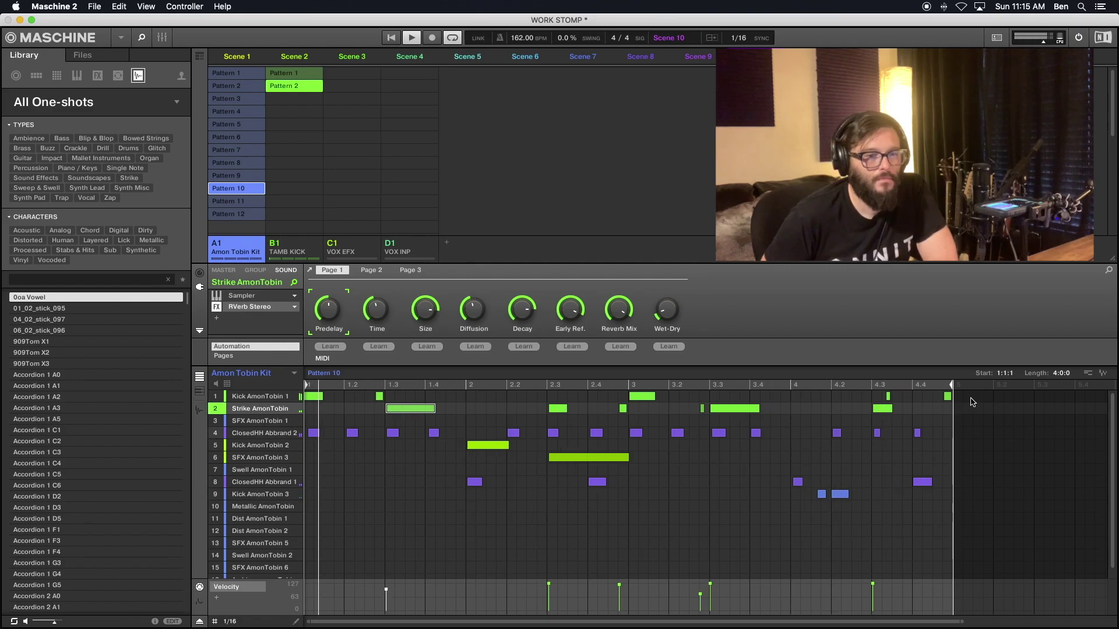
click(948, 396)
double_click(888, 397)
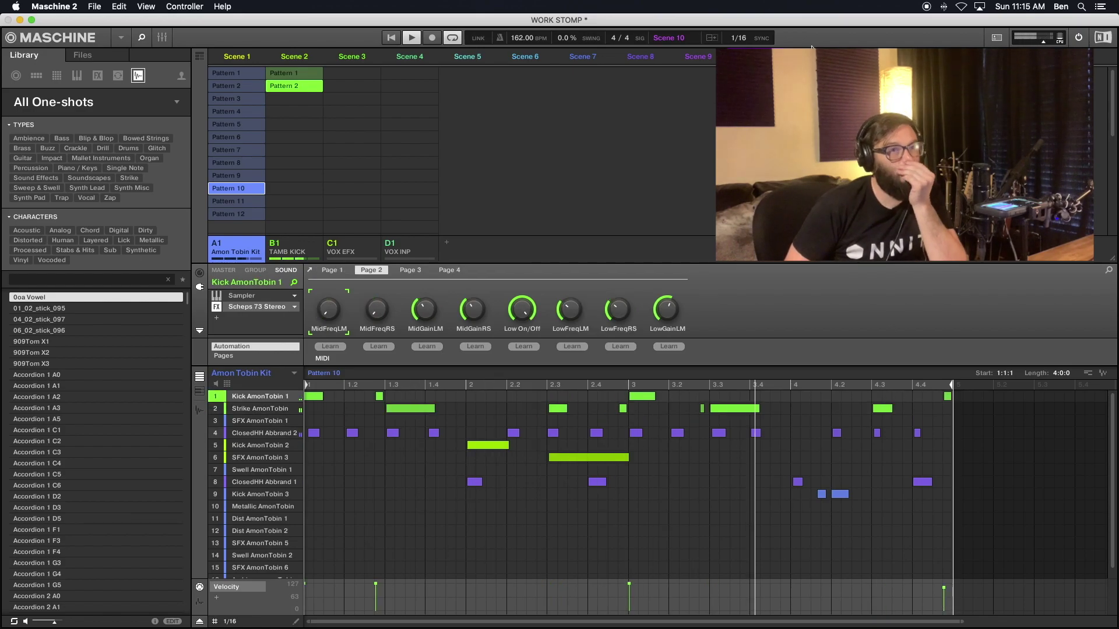
double_click(379, 397)
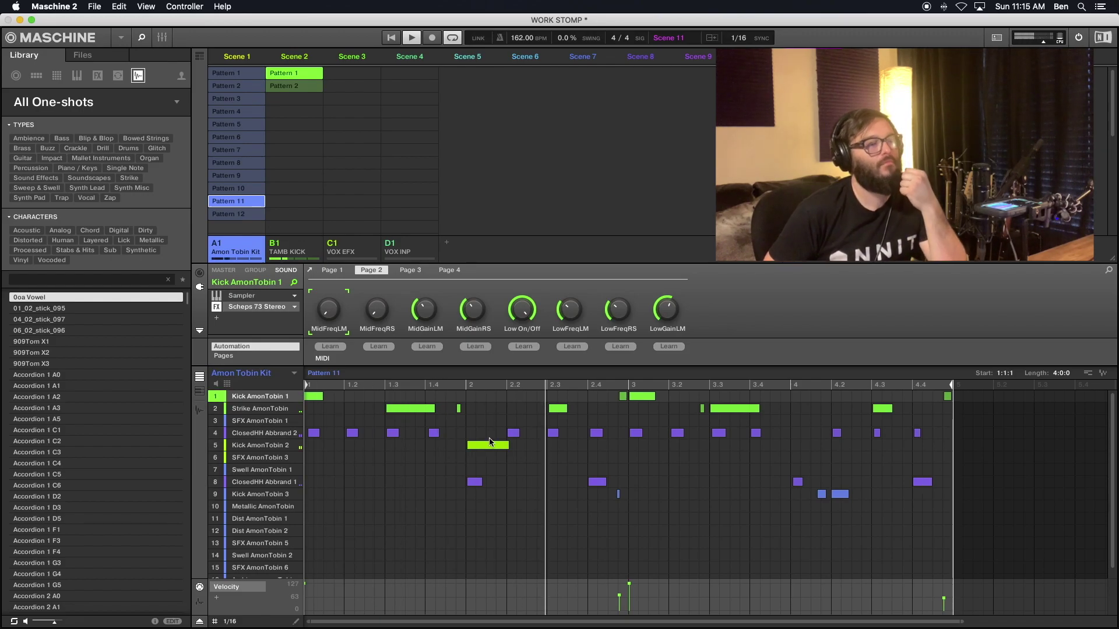
key(super+z)
click(435, 431)
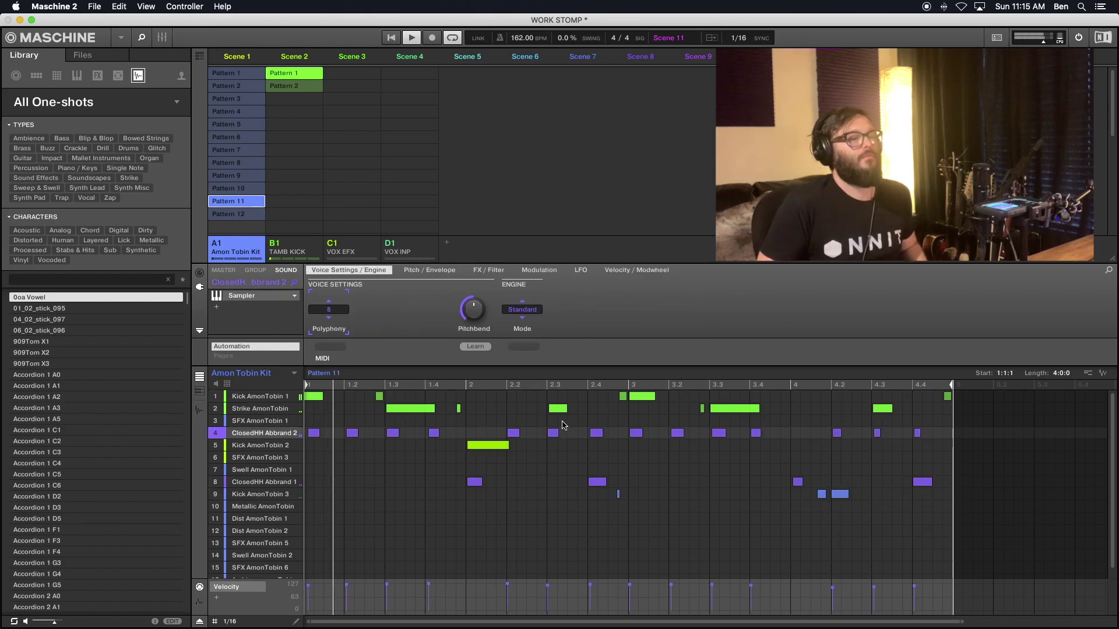
In Scene 11's Pattern 11, delete the Kick AmonTobin 1 note before 3 and the one at the end of bar 4.
click(623, 397)
key(Delete)
click(947, 397)
key(Delete)
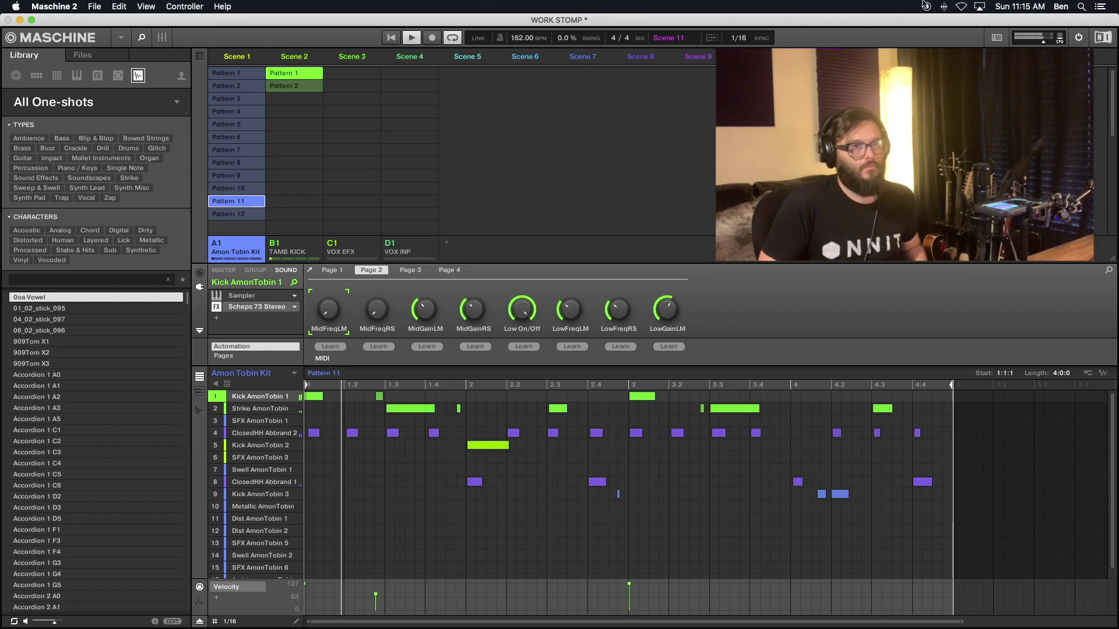
In Scene 12's Pattern 12, delete the kick before 1.3 and strike before 3.3, move the kick before 3 to Strike, and save the project.
click(871, 56)
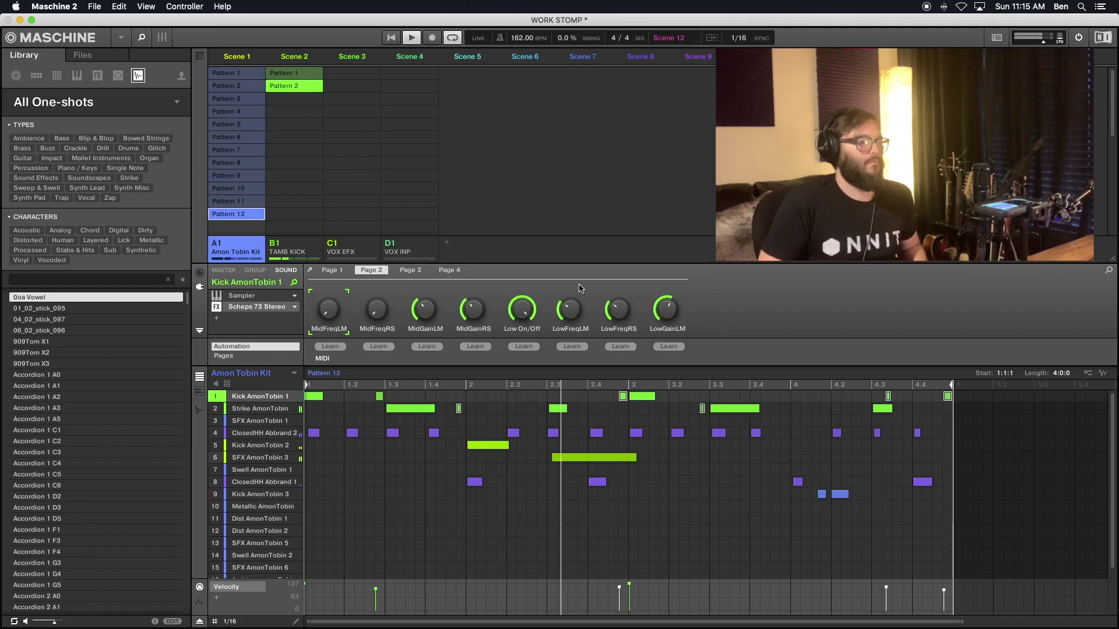
click(380, 397)
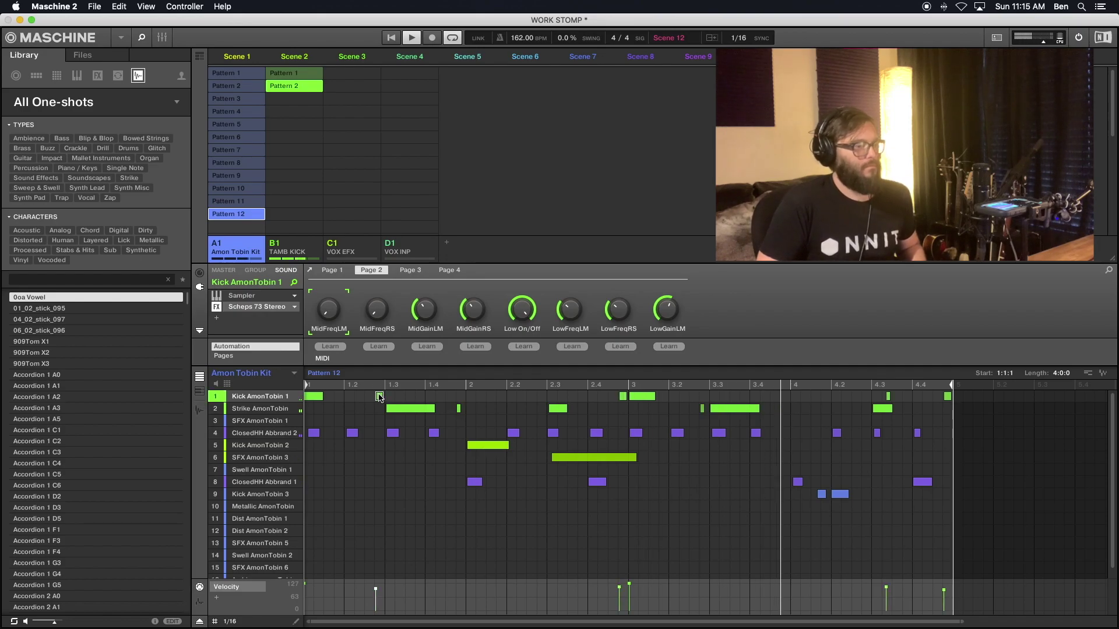
key(Delete)
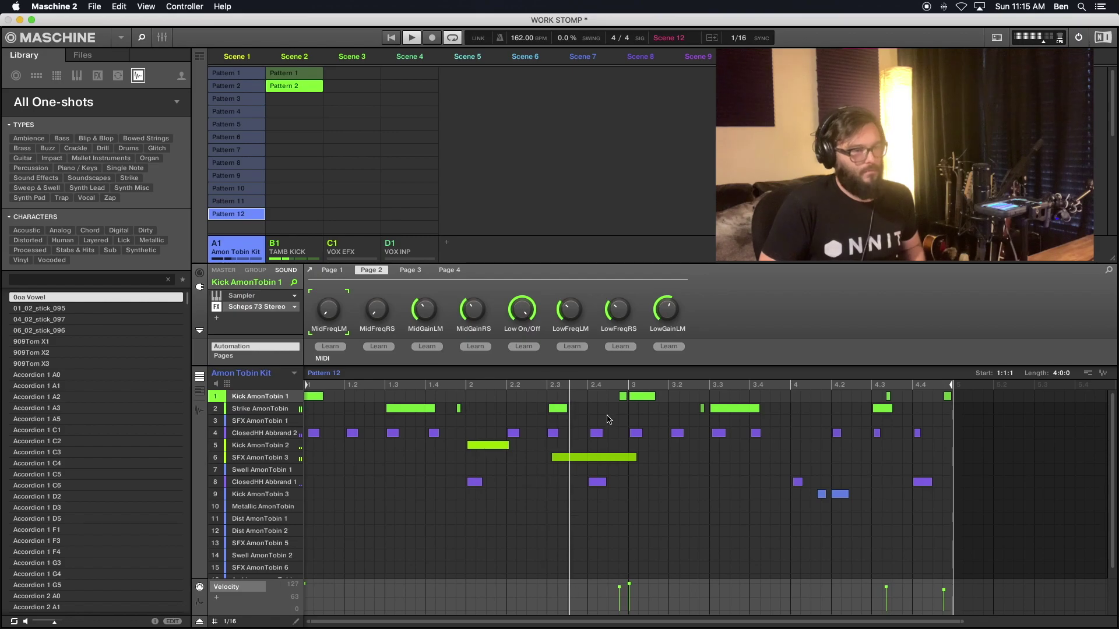
drag(623, 401, 622, 409)
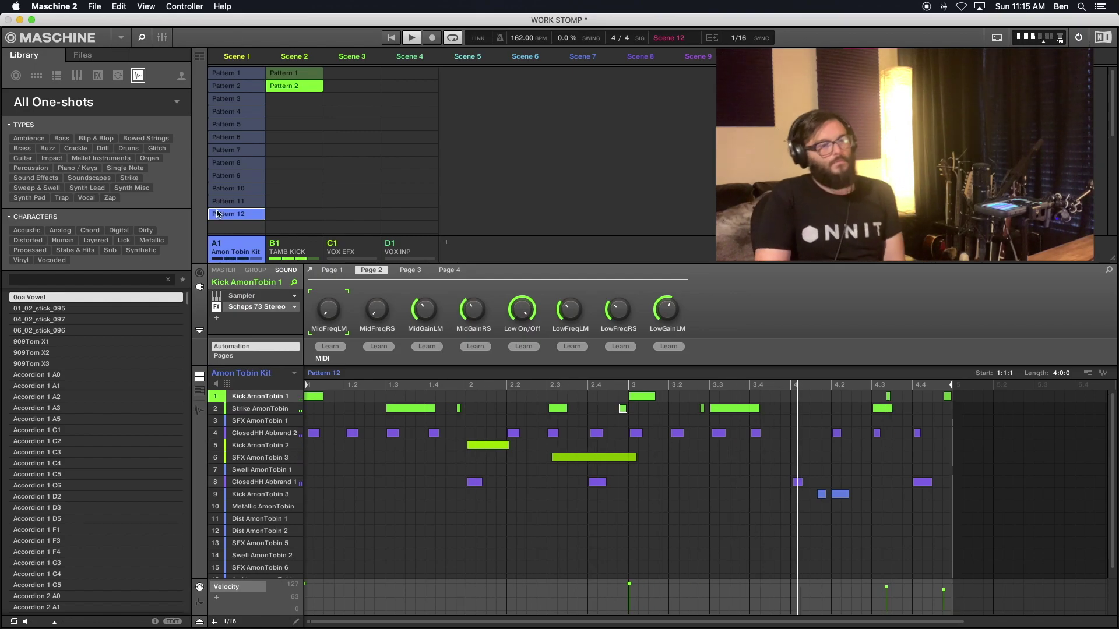
double_click(703, 410)
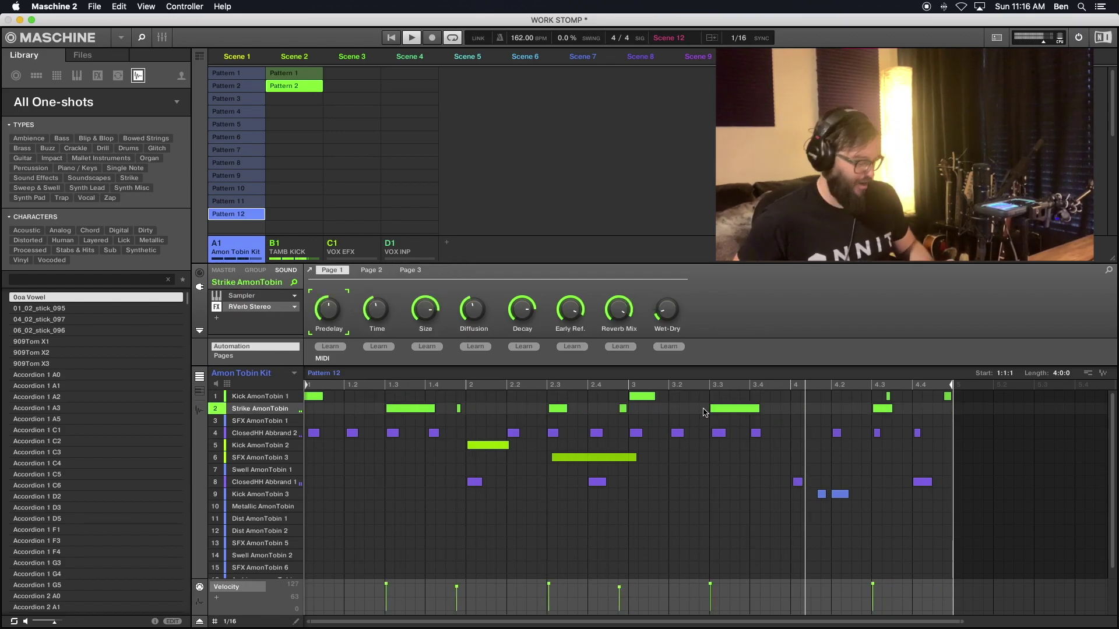
key(super+s)
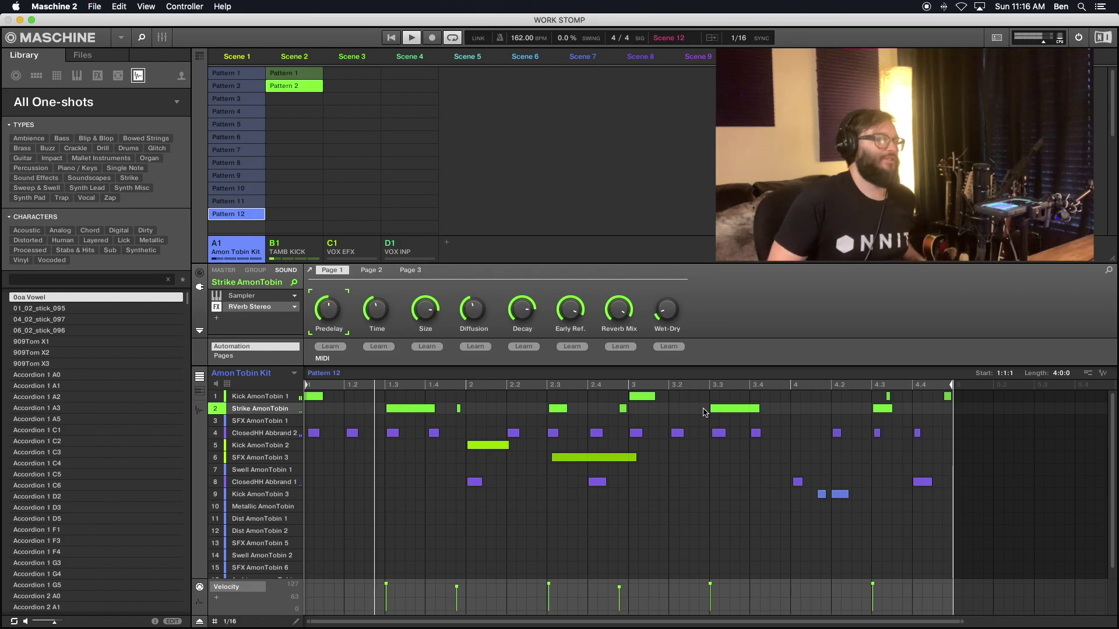
Select Scene 1, show the scenes on the song timeline, and toggle playback of the arrangement.
click(236, 59)
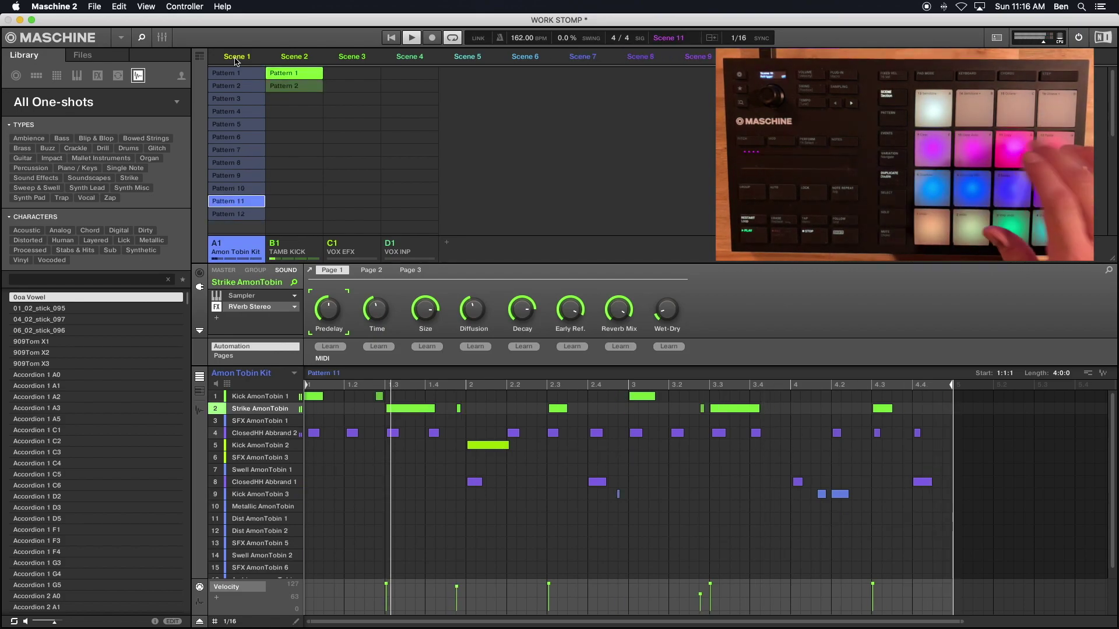
click(233, 59)
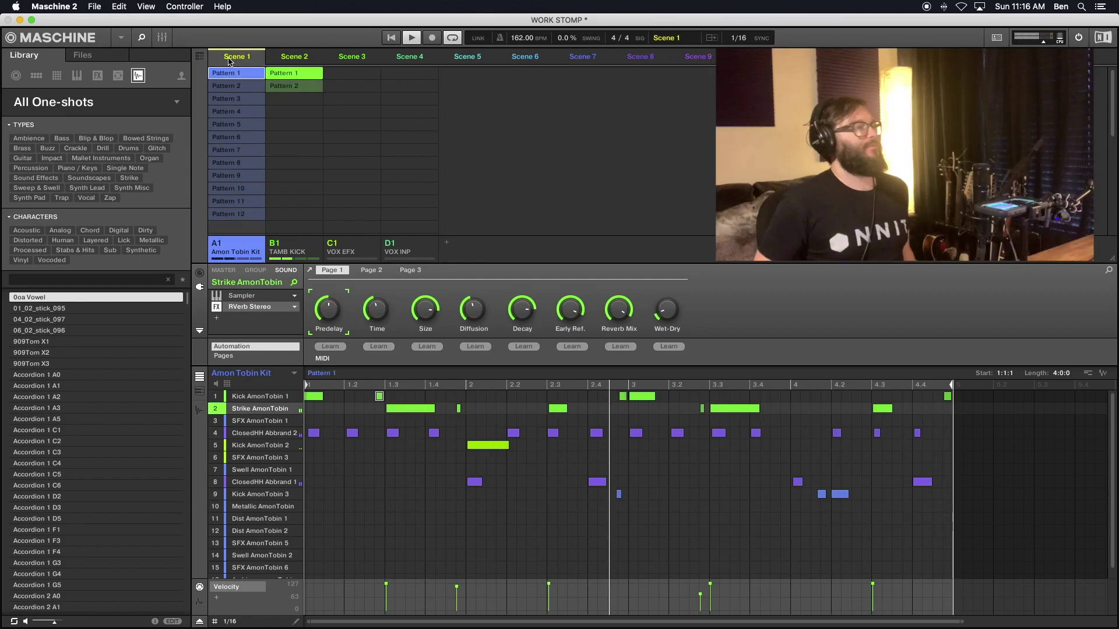
click(199, 57)
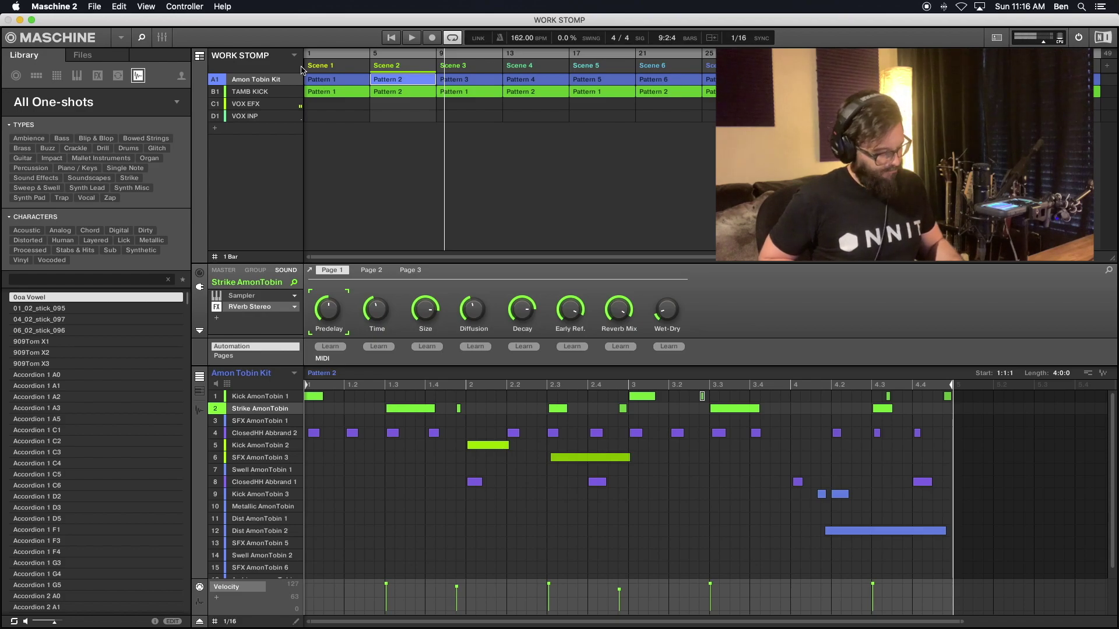
key(space)
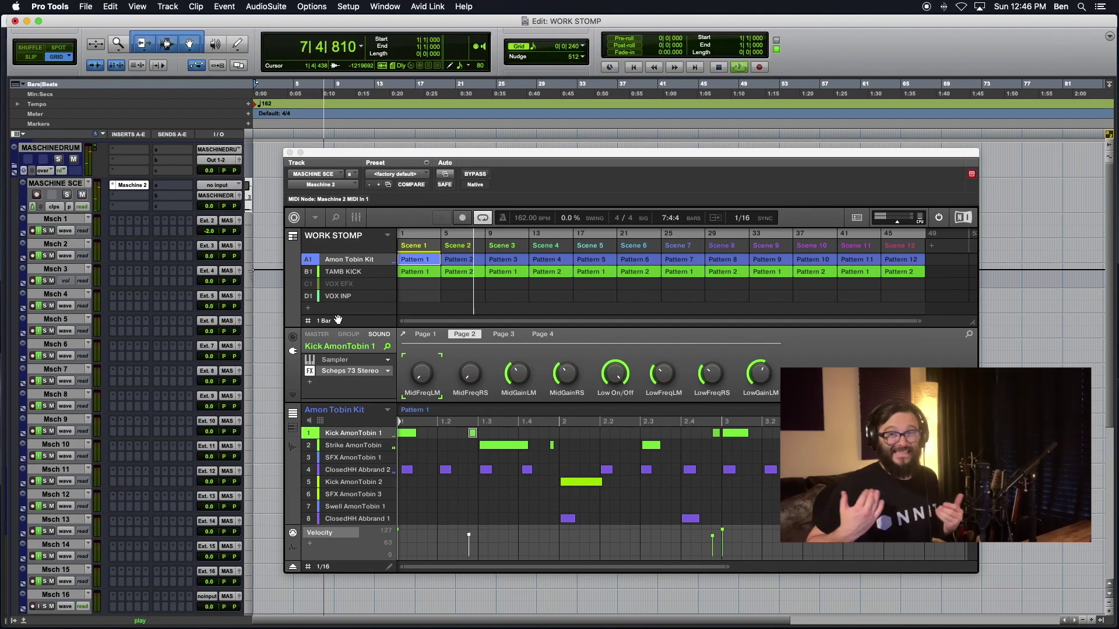
In Pro Tools, restart playback and check the TAMB KICK and Amon Tobin Kit channel levels in the Maschine plug-in's mixer.
key(space)
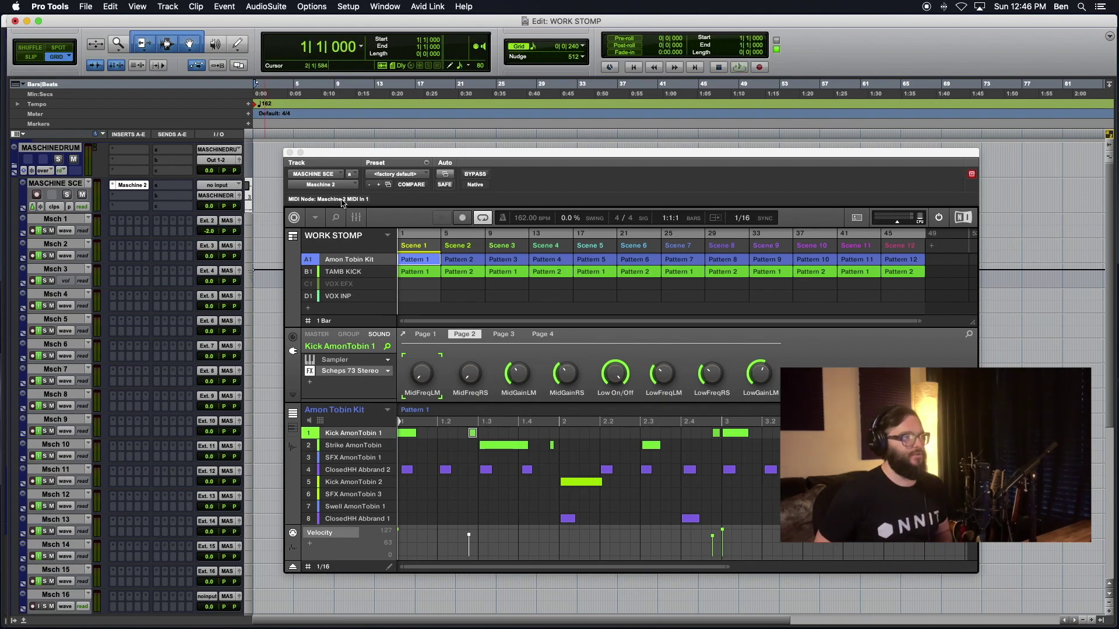
key(space)
click(356, 219)
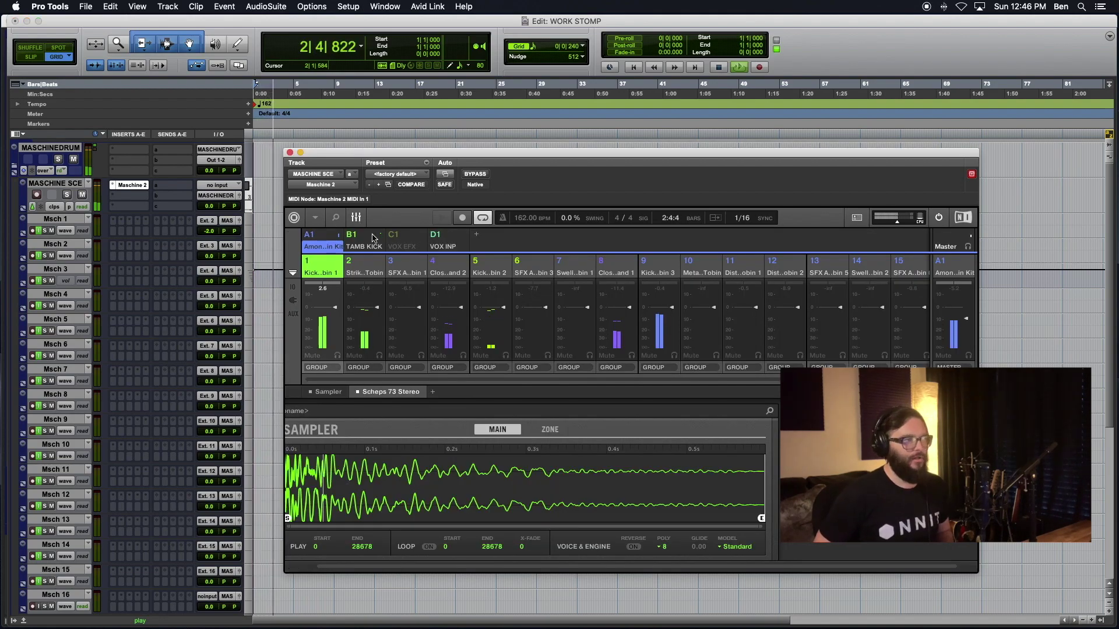
click(365, 246)
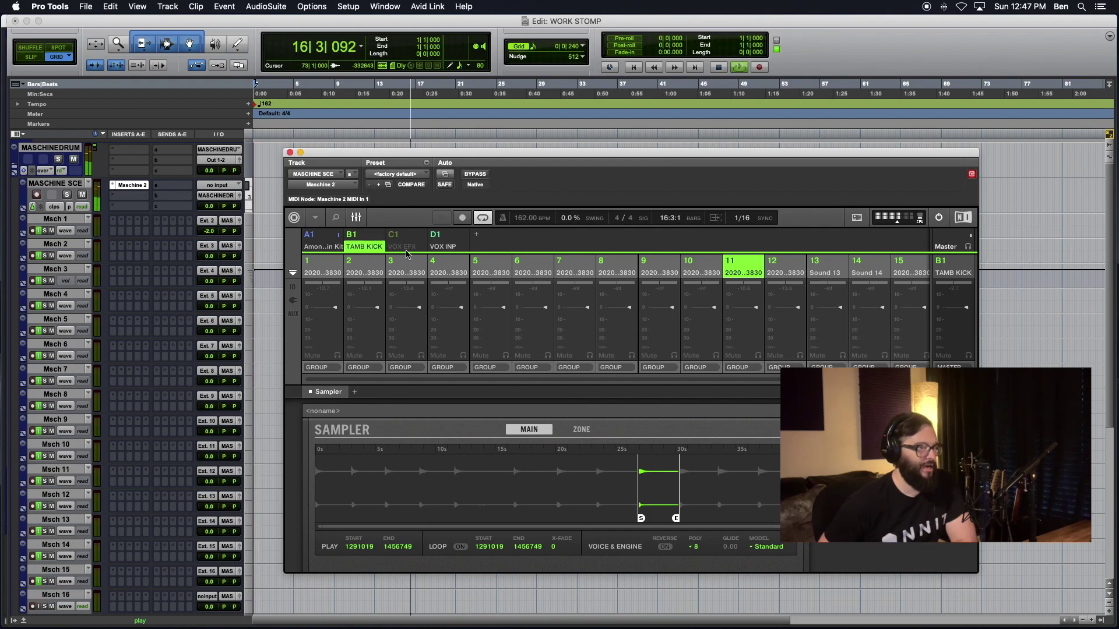
click(323, 247)
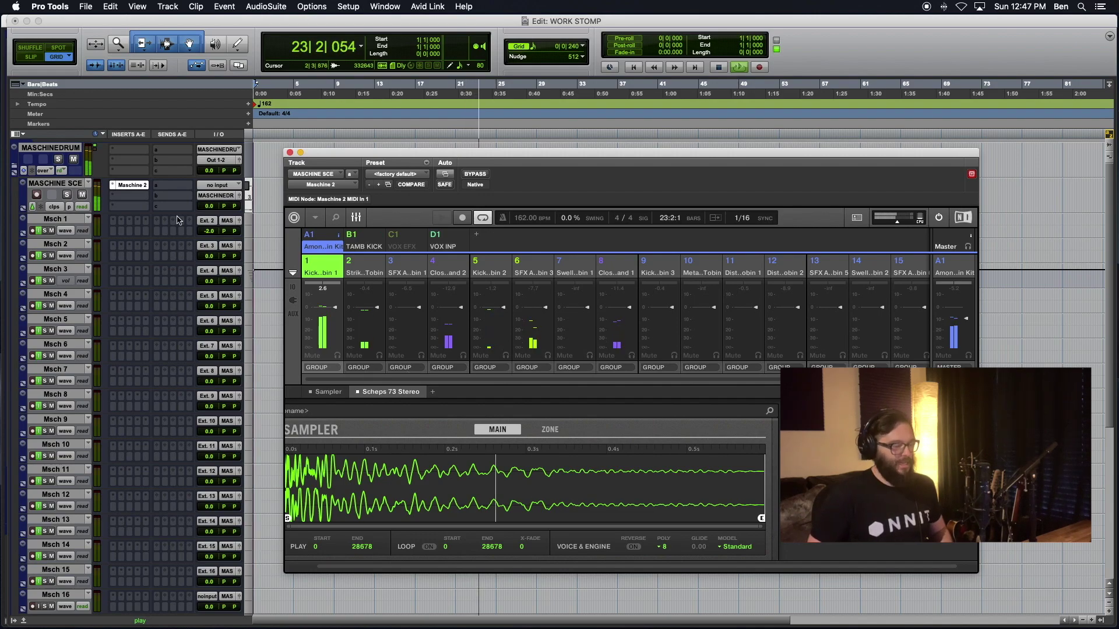
Show the Mix window, move it down below the Edit window's transport area, and save the session.
key(super+equal)
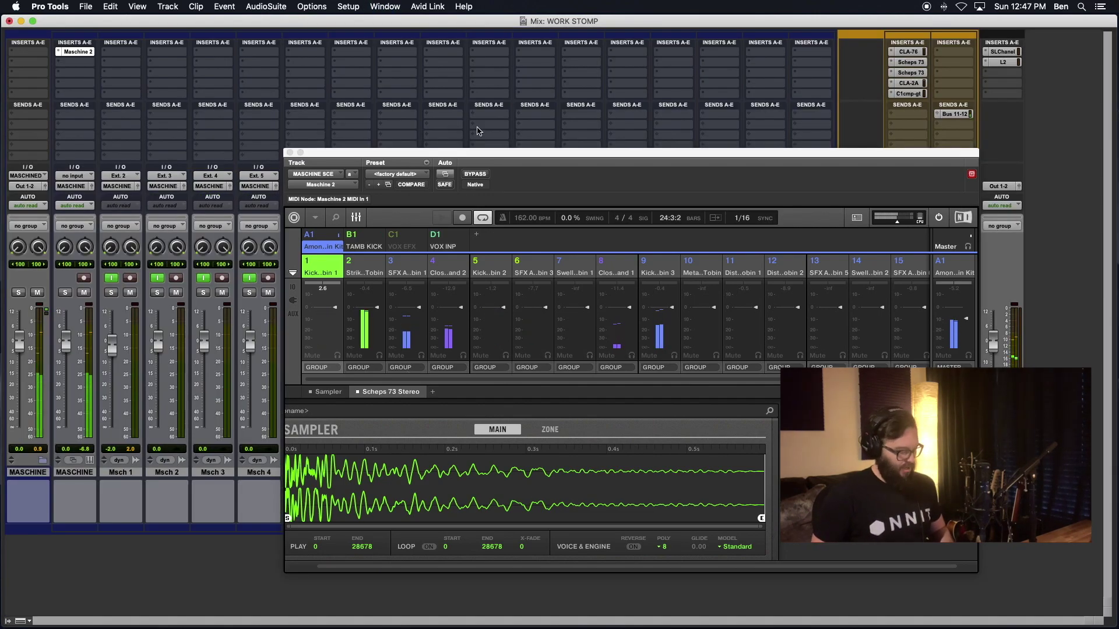
key(super+s)
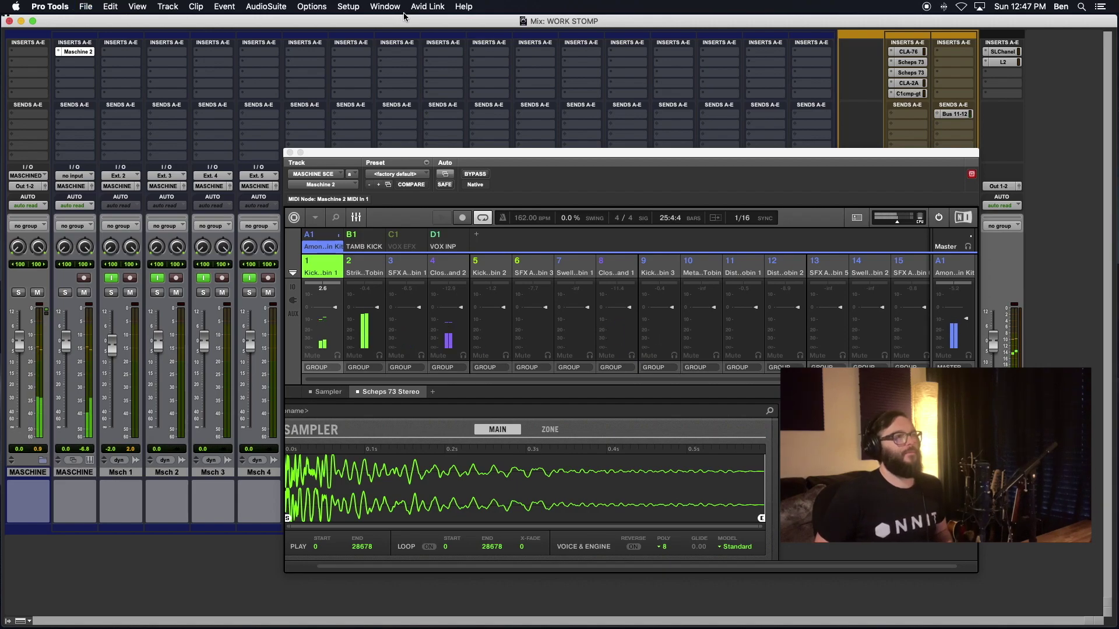
drag(404, 16, 407, 97)
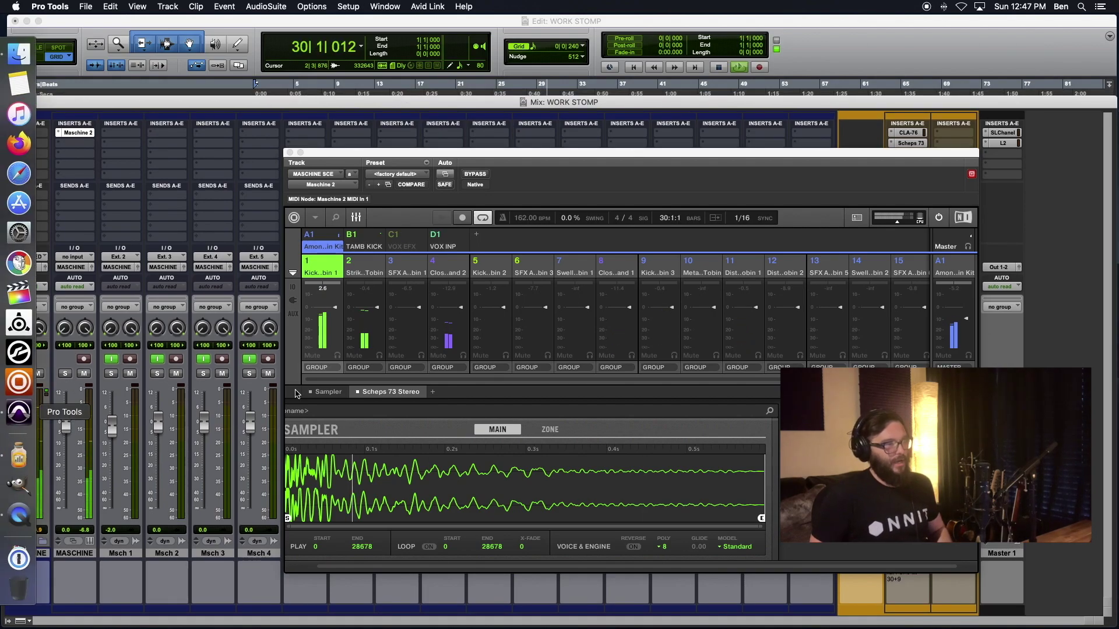
key(super+s)
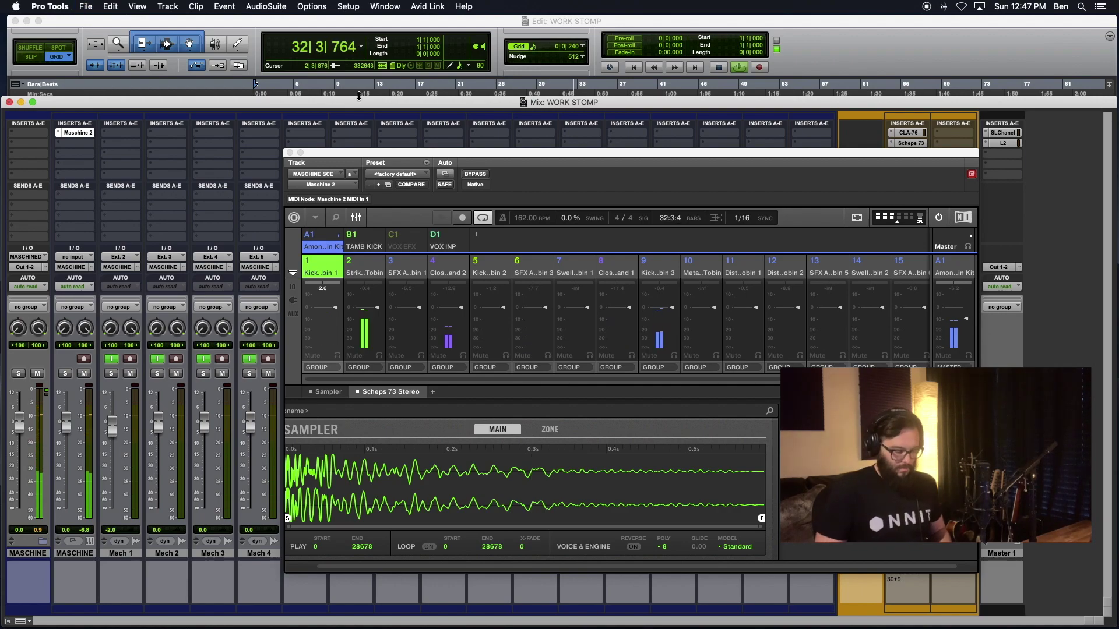
Return to the Edit window, stop playback, and move the Maschine plug-in window lower to uncover the upper tracks.
key(super+equal)
key(space)
drag(340, 155, 401, 247)
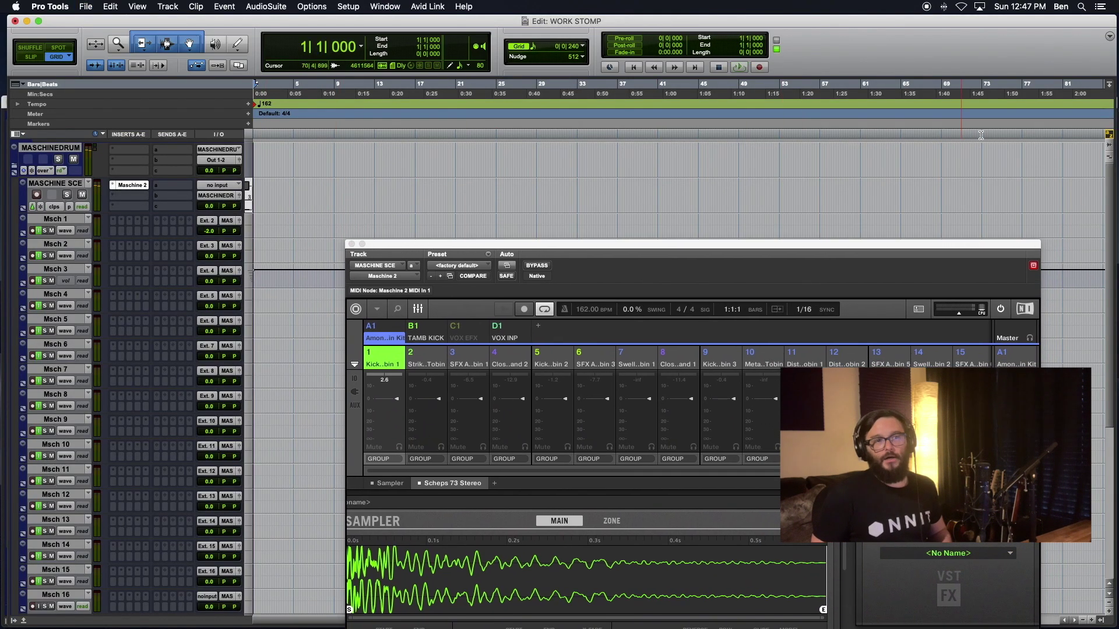
Play the session from the start, and restart playback from 22|1|720.
key(space)
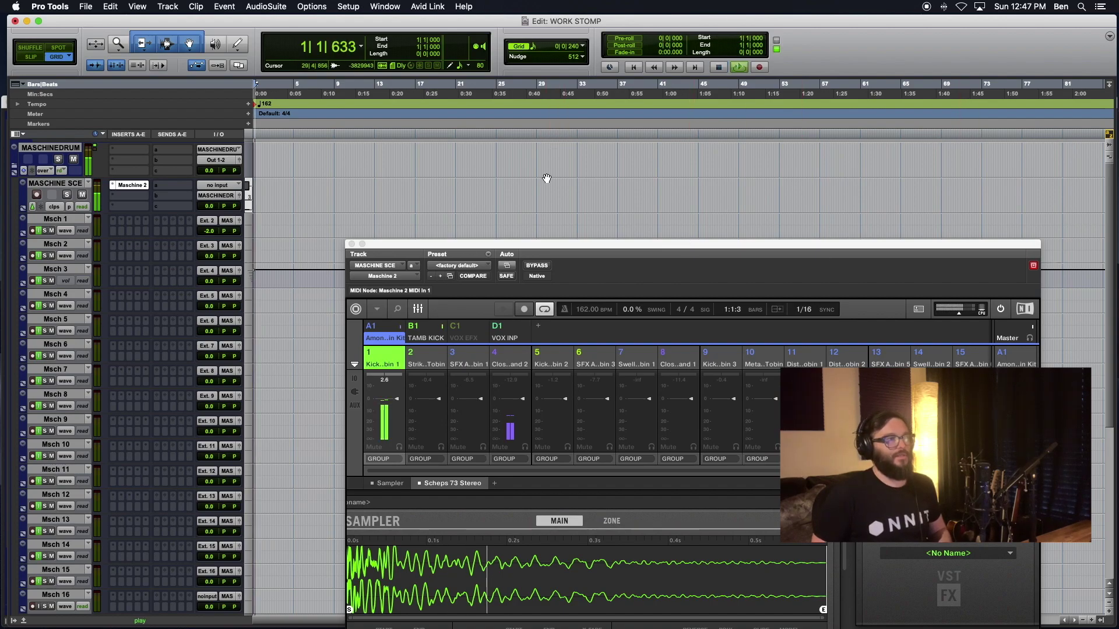
key(space)
key(space)
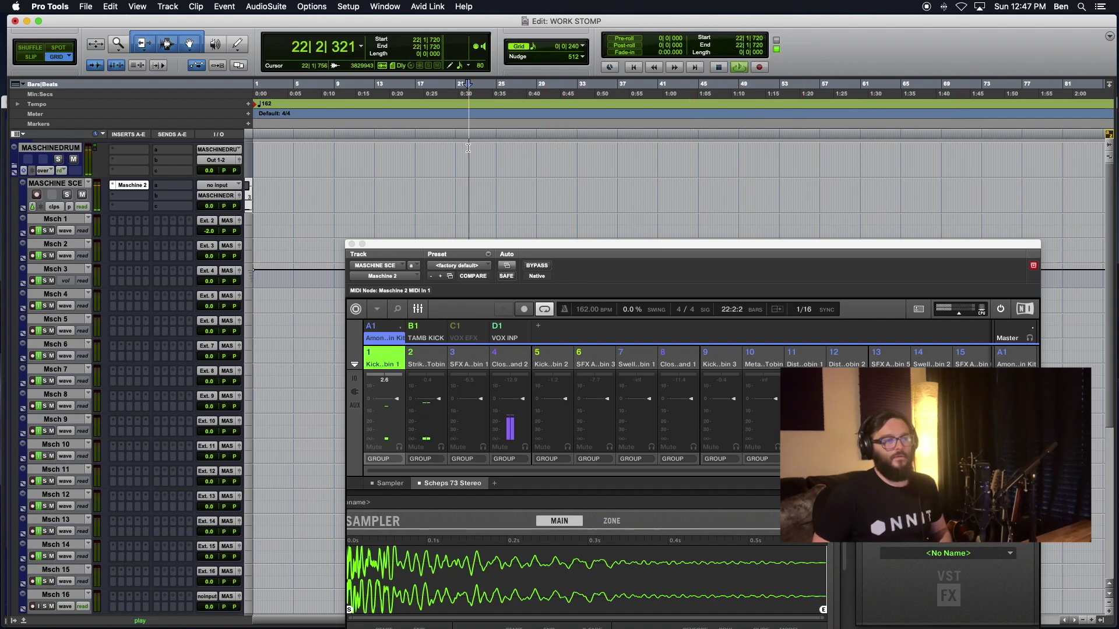
Show Maschine's arrangement view and restart playback near the end of the scenes, from 47|3|240.
click(418, 310)
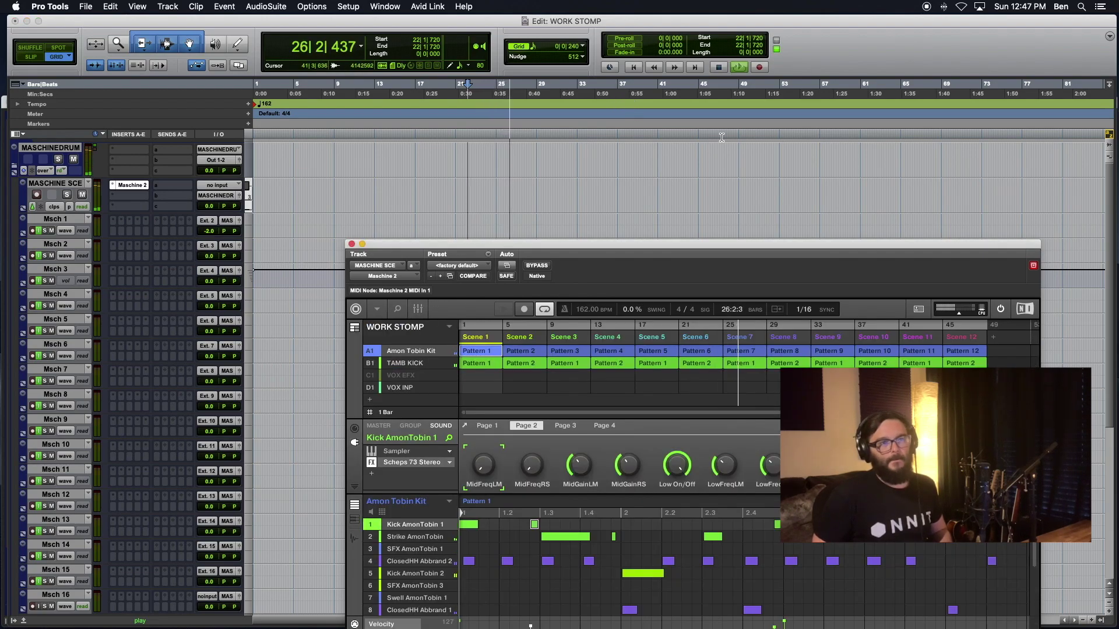
click(717, 170)
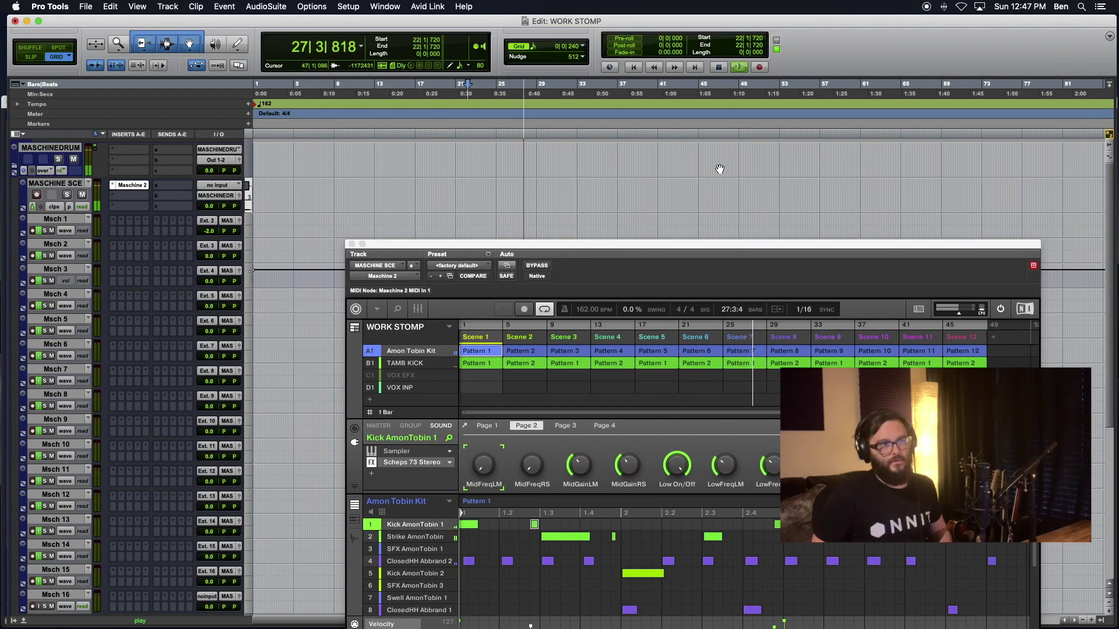
click(726, 151)
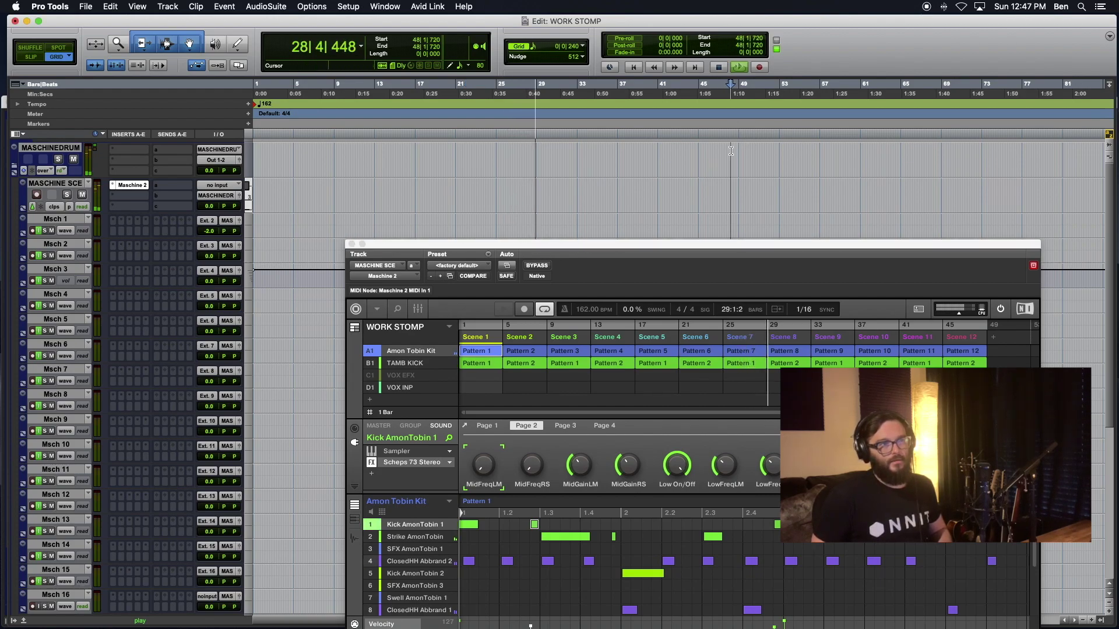
click(738, 86)
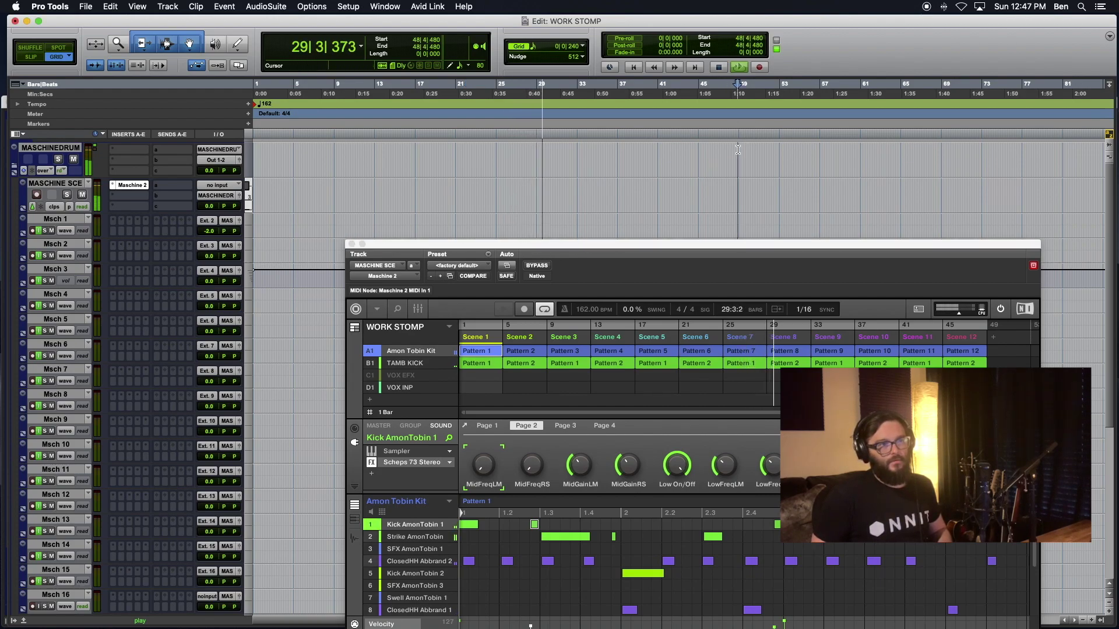
click(724, 86)
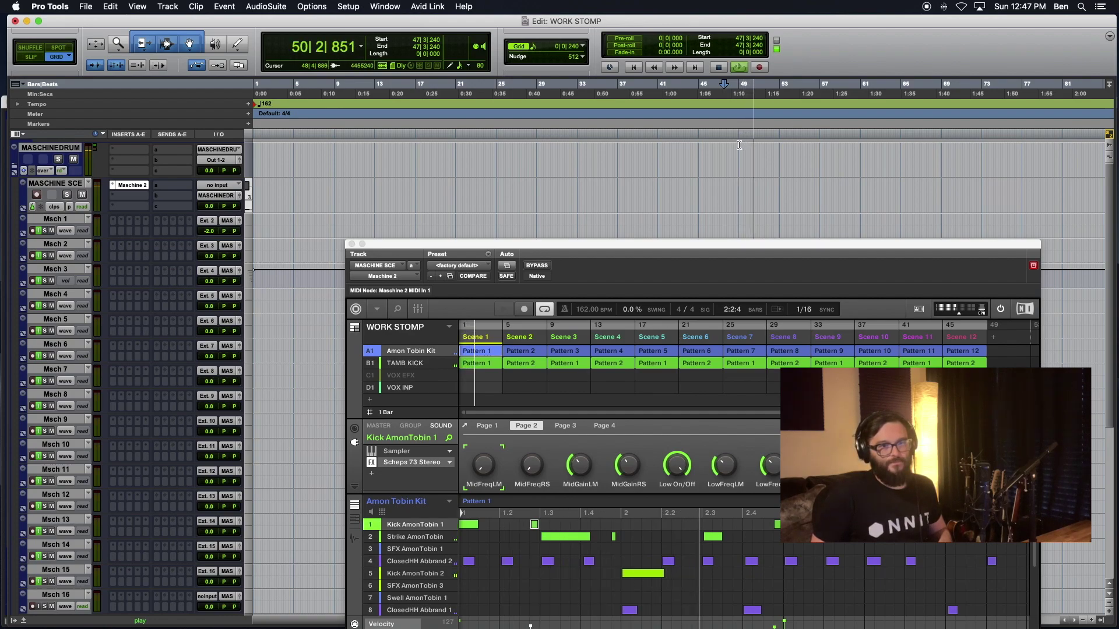
Select bars 1 to 49 on the MASCHINEDRUM track, play from the start, and move the Maschine window higher.
drag(739, 145, 158, 64)
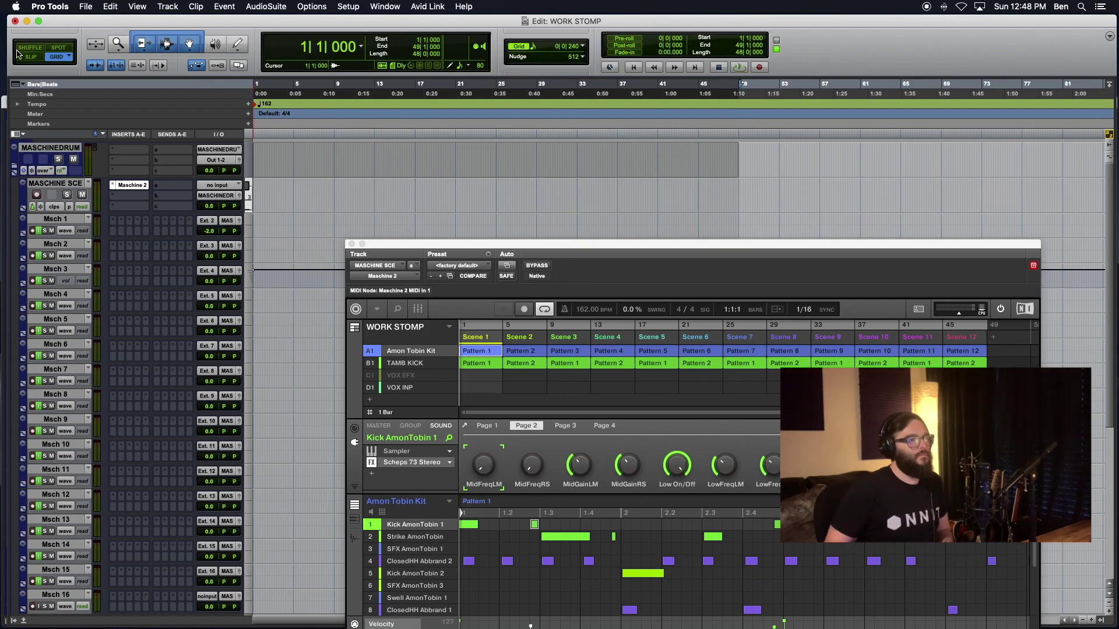
key(space)
drag(620, 243, 564, 161)
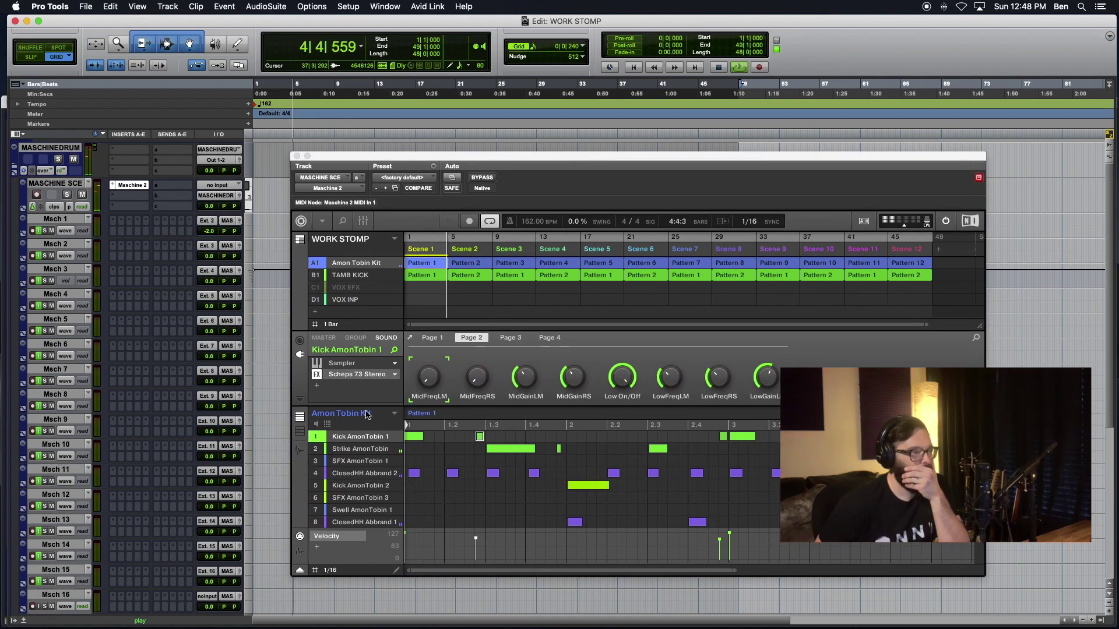
Show Maschine's mixer and route the Kick AmonTobin 1 channel's output to Ext. 2.
click(363, 221)
click(363, 221)
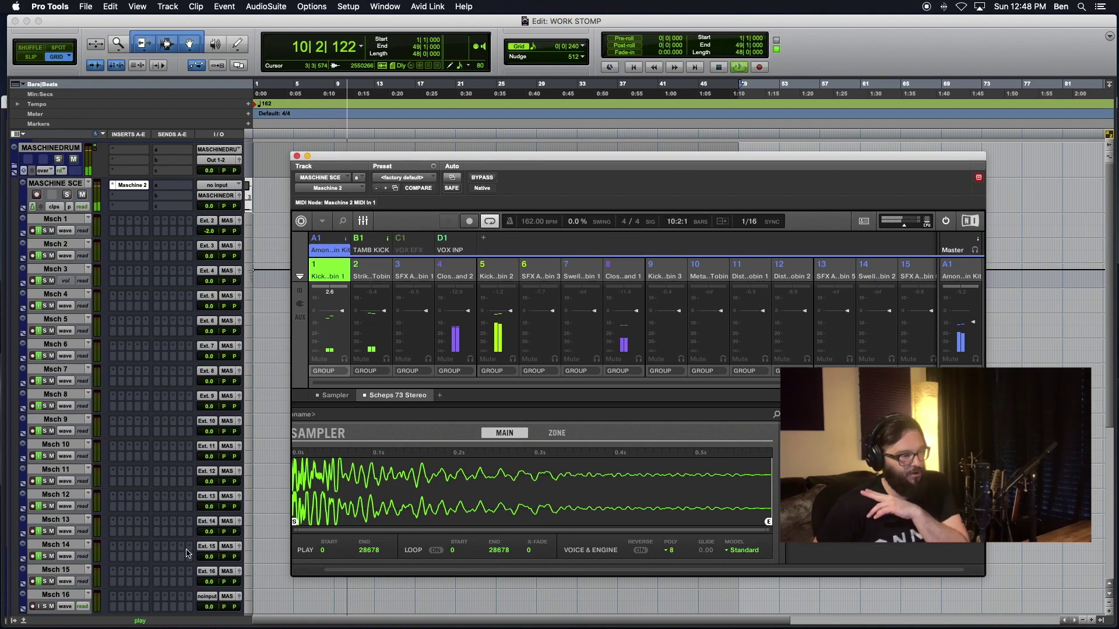
click(331, 371)
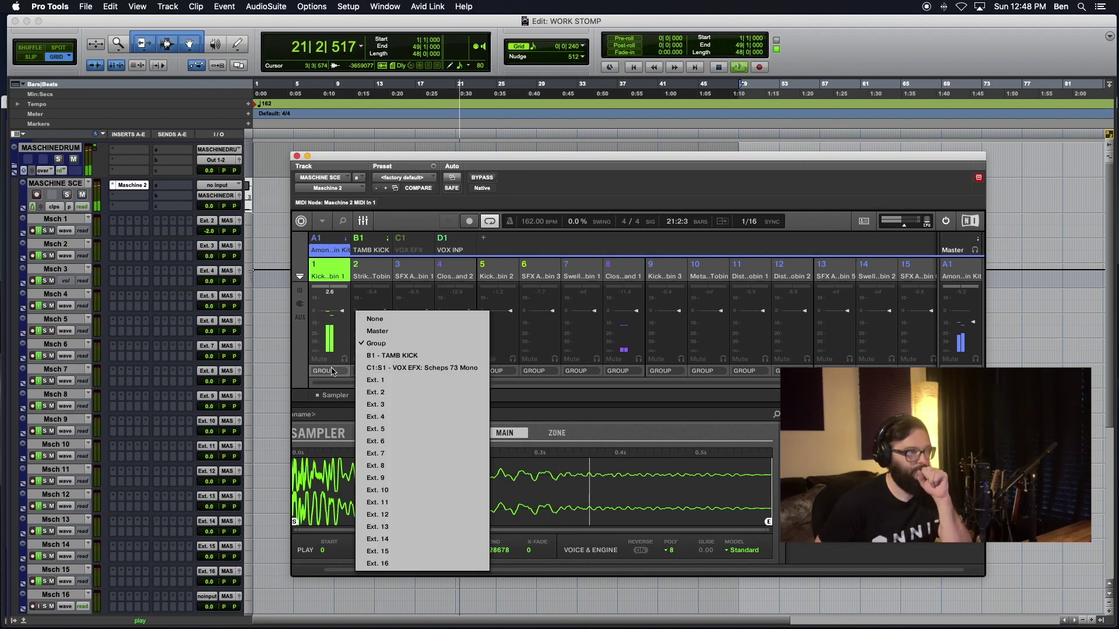
click(389, 392)
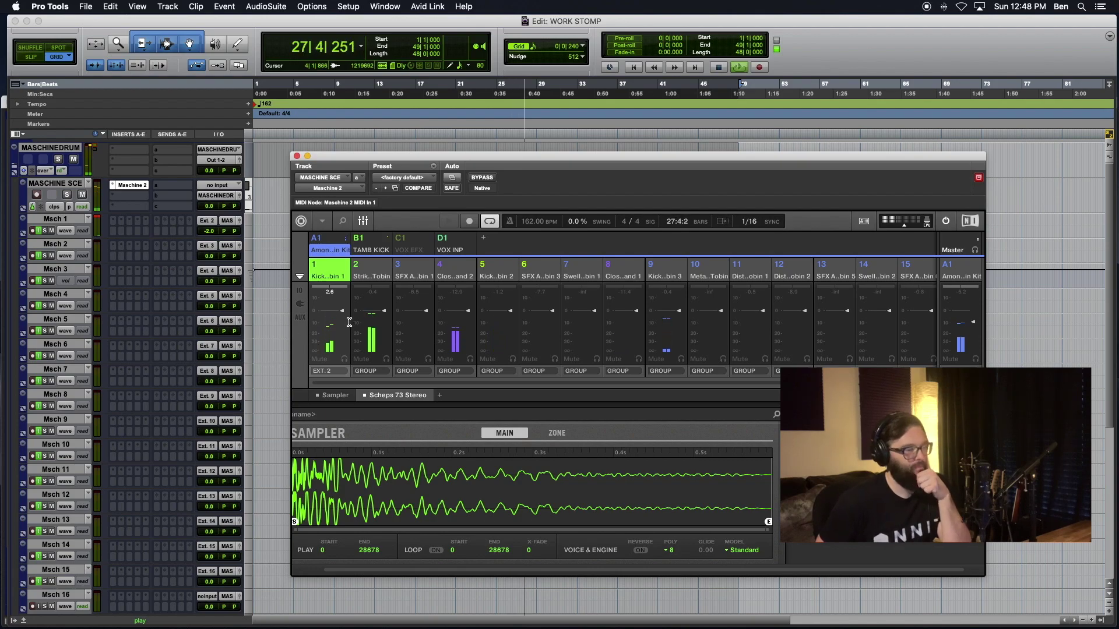
Show the Mix window, lower the Kick AmonTobin 1 level in Maschine's mixer, and clear the Msch 1 clip indicator.
key(super+equal)
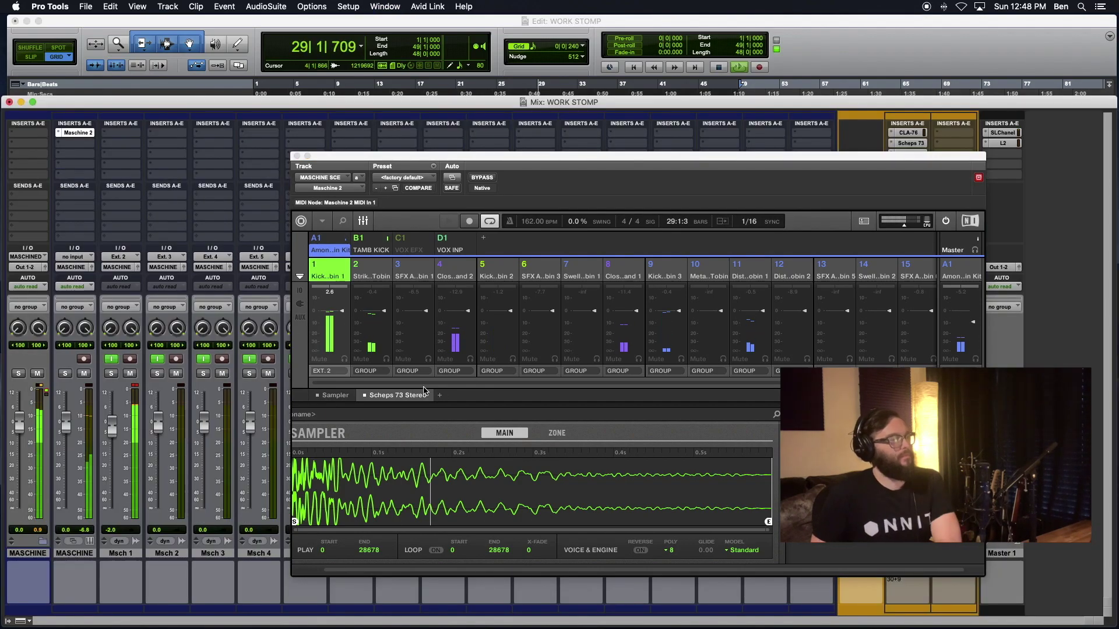
drag(343, 311, 343, 327)
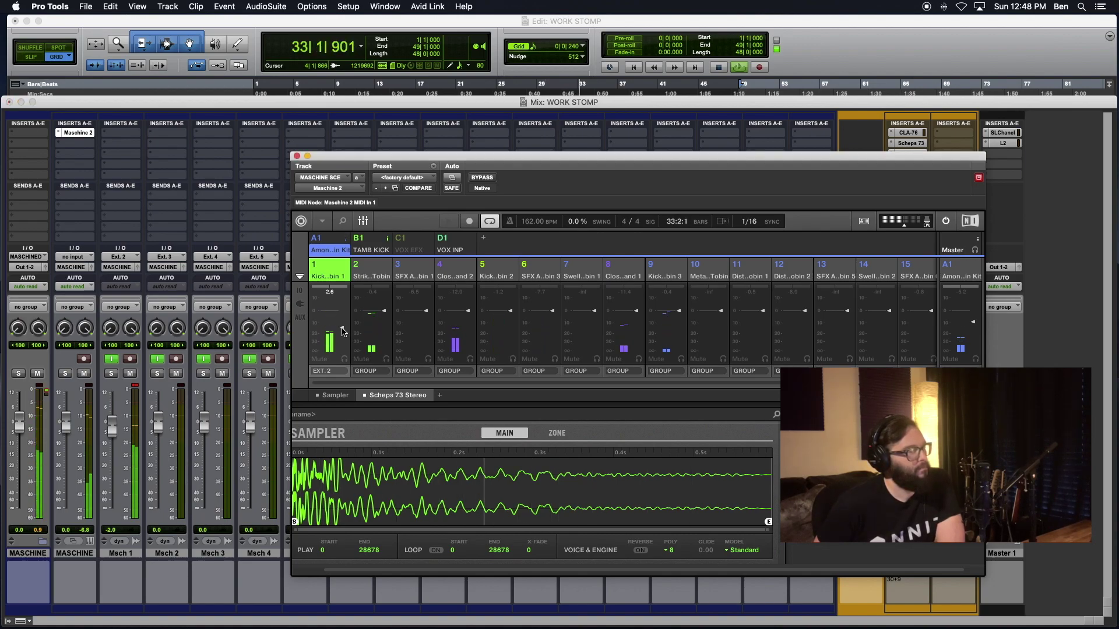
click(135, 386)
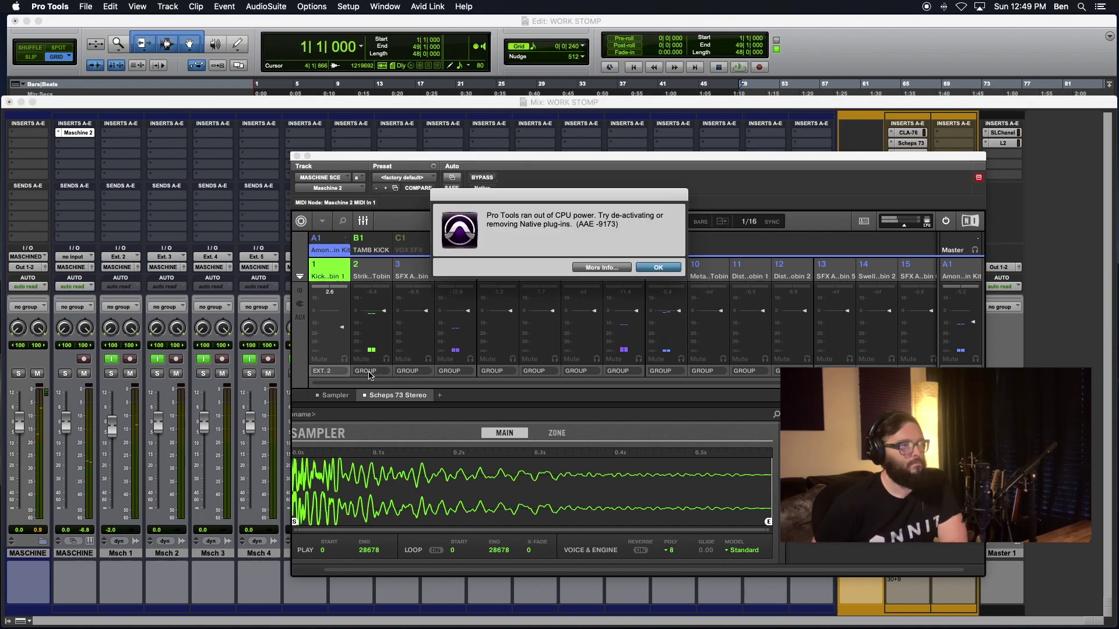
Dismiss the CPU error, restart playback, route the Strike AmonTobin channel to Ext. 3, and lower its level in Maschine's mixer.
click(661, 267)
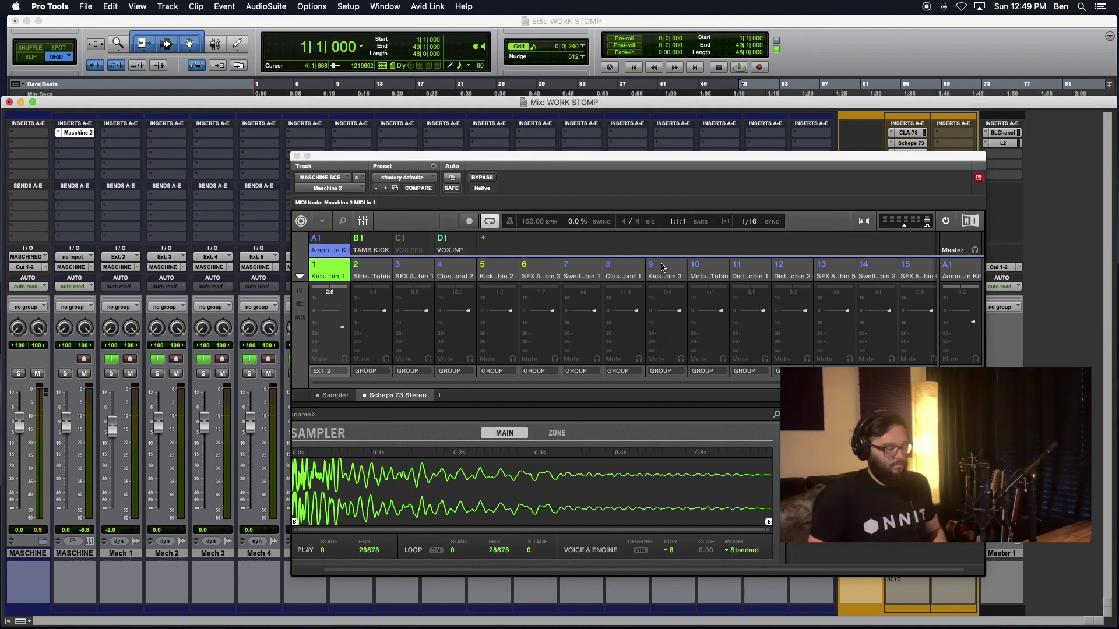
key(space)
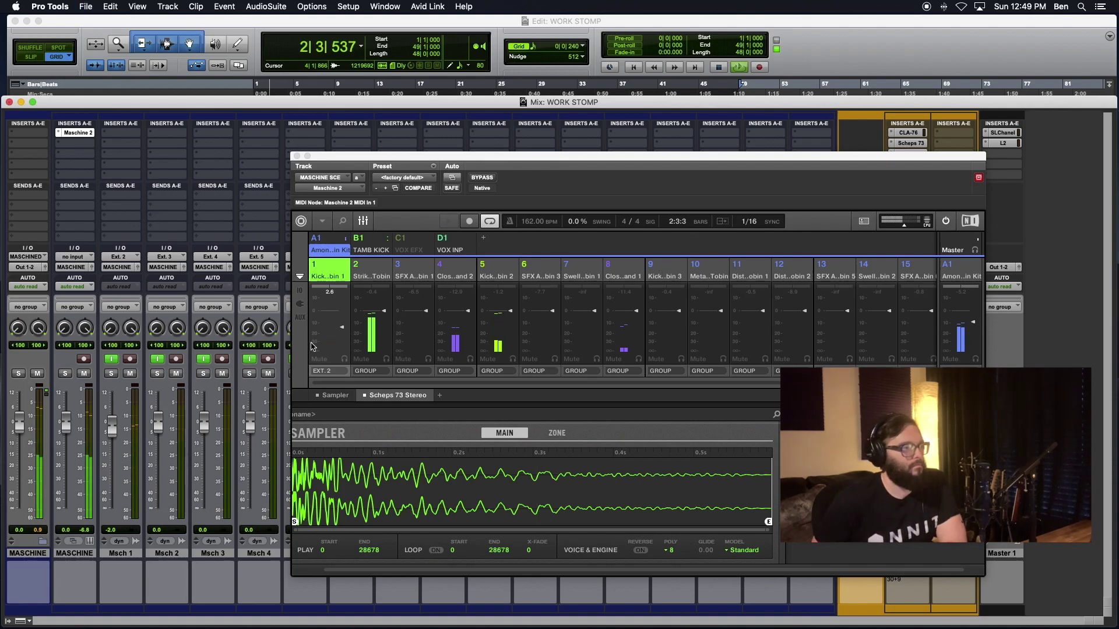
click(369, 372)
click(469, 405)
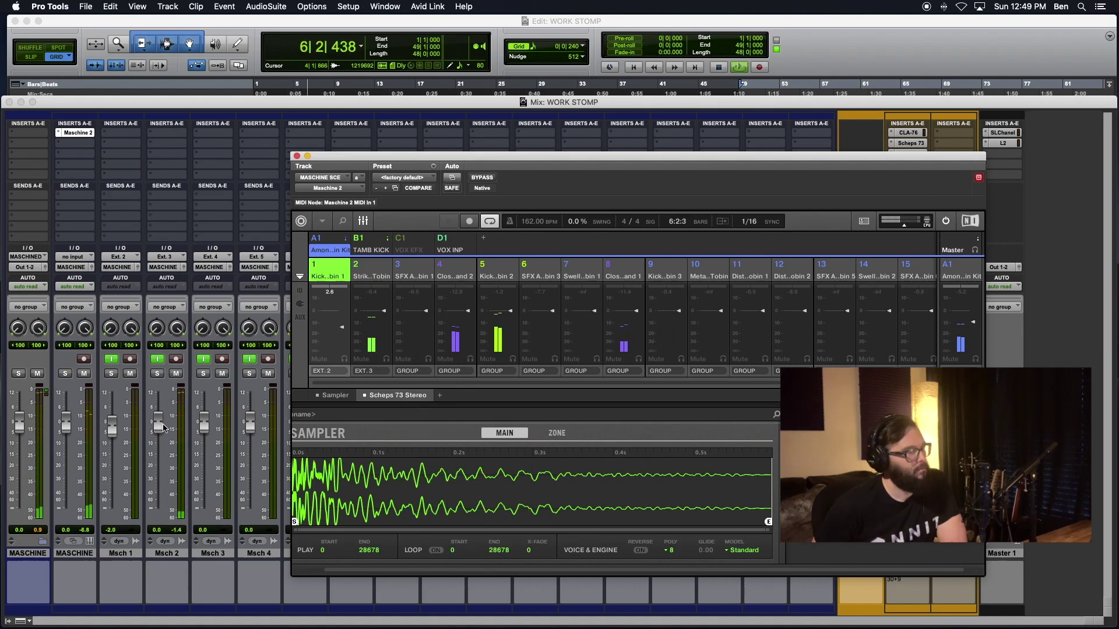
mouse_move(383, 313)
mouse_down()
mouse_move(383, 336)
mouse_move(385, 326)
mouse_up()
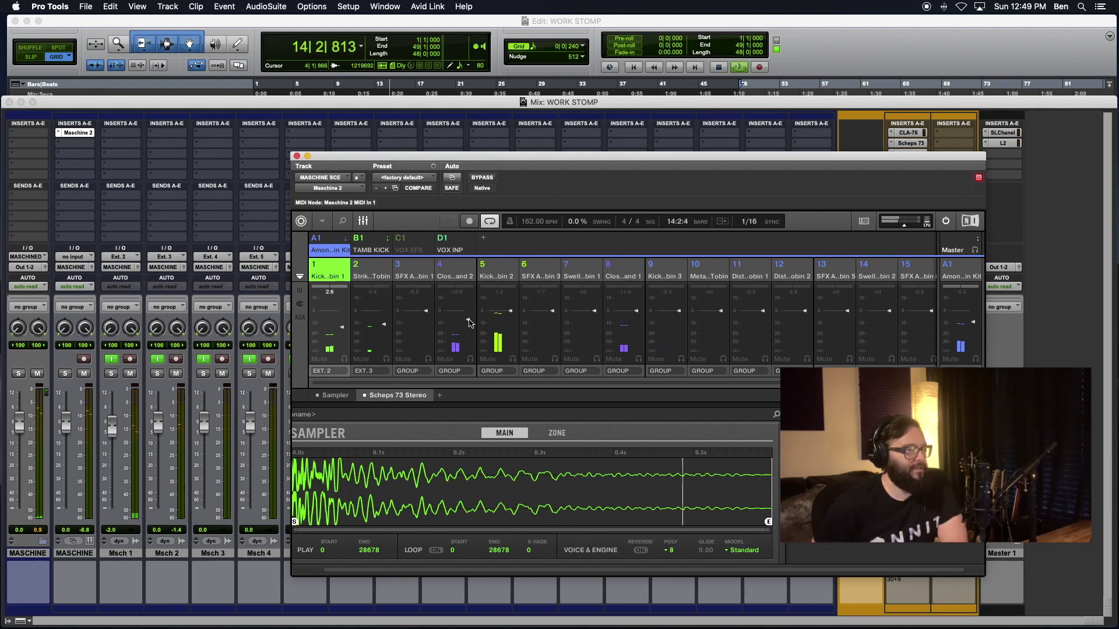
Route the ClosedHH Abbrand 2 channel to Ext. 4, fine-tune its Maschine level, and set the Msch 3 fader to -15.0 dB.
click(493, 371)
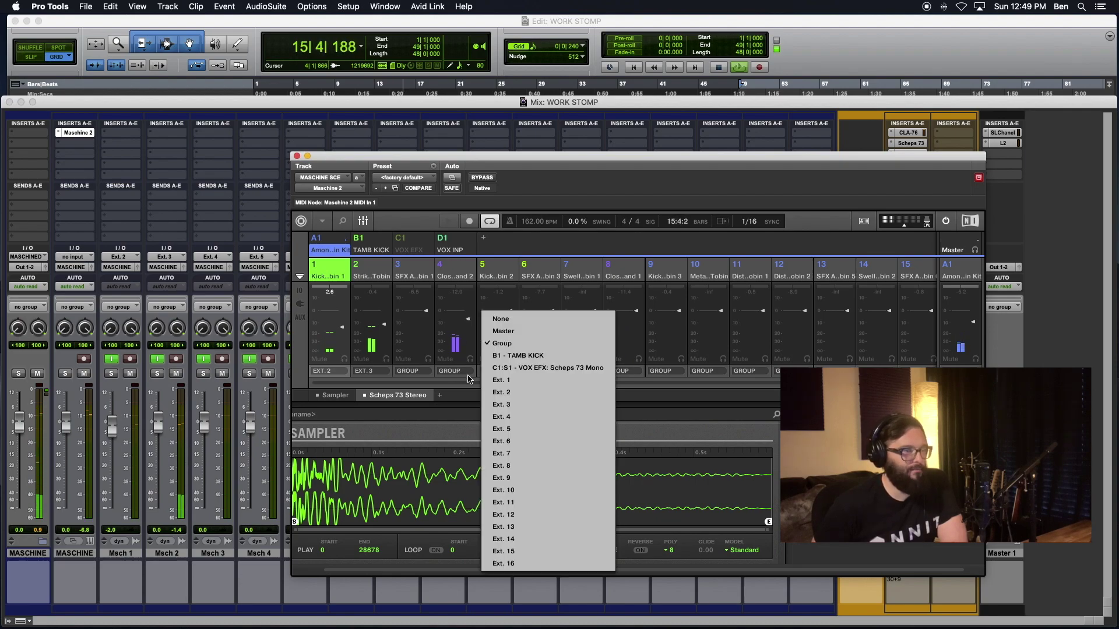
click(501, 416)
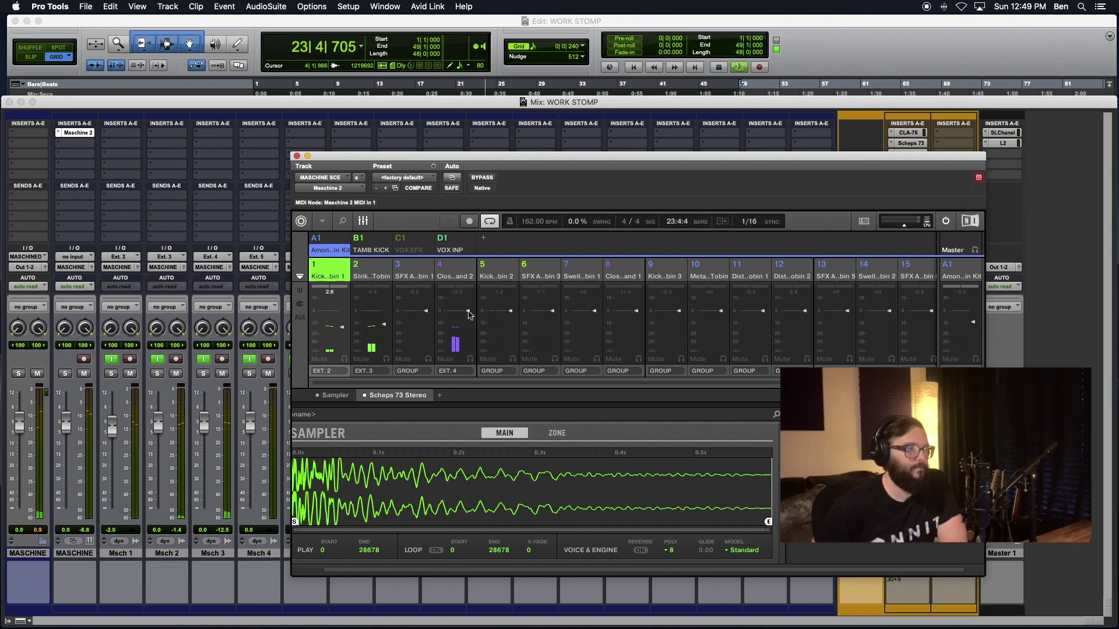
drag(204, 424, 215, 447)
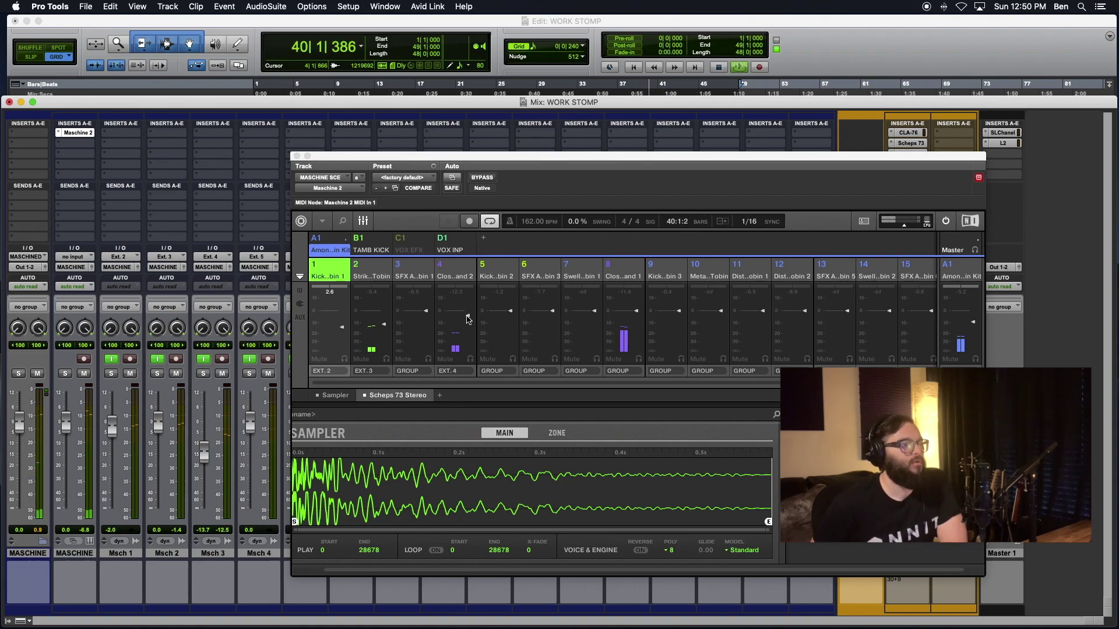
drag(467, 316, 468, 313)
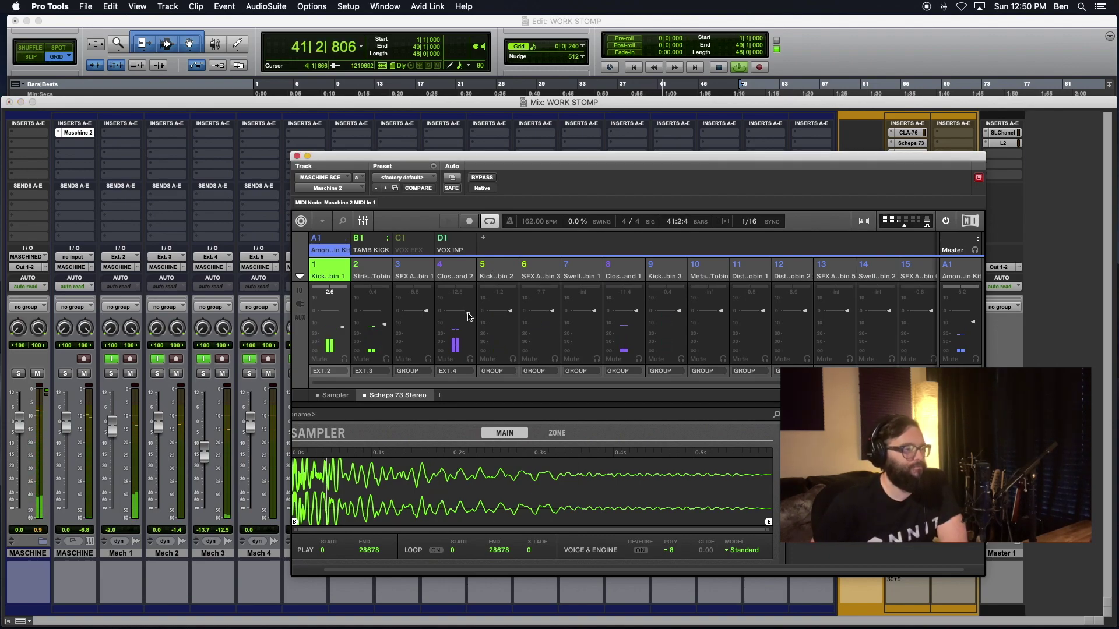
drag(209, 449, 209, 453)
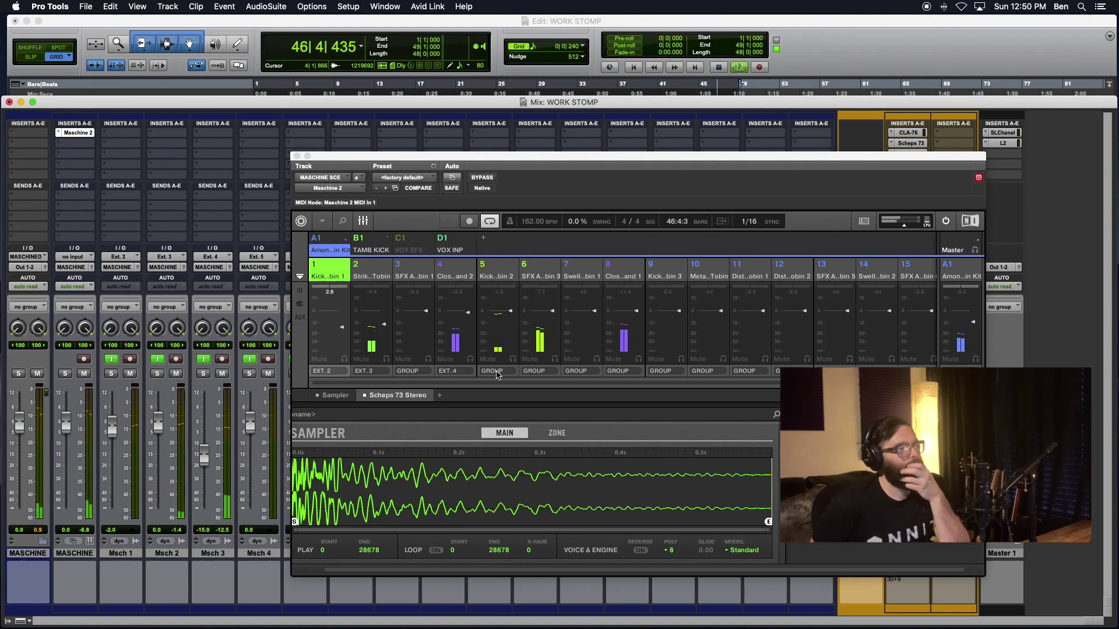
Route the Kick AmonTobin 2 channel to Ext. 5 and the SFX AmonTobin 3 channel to Ext. 6.
click(493, 371)
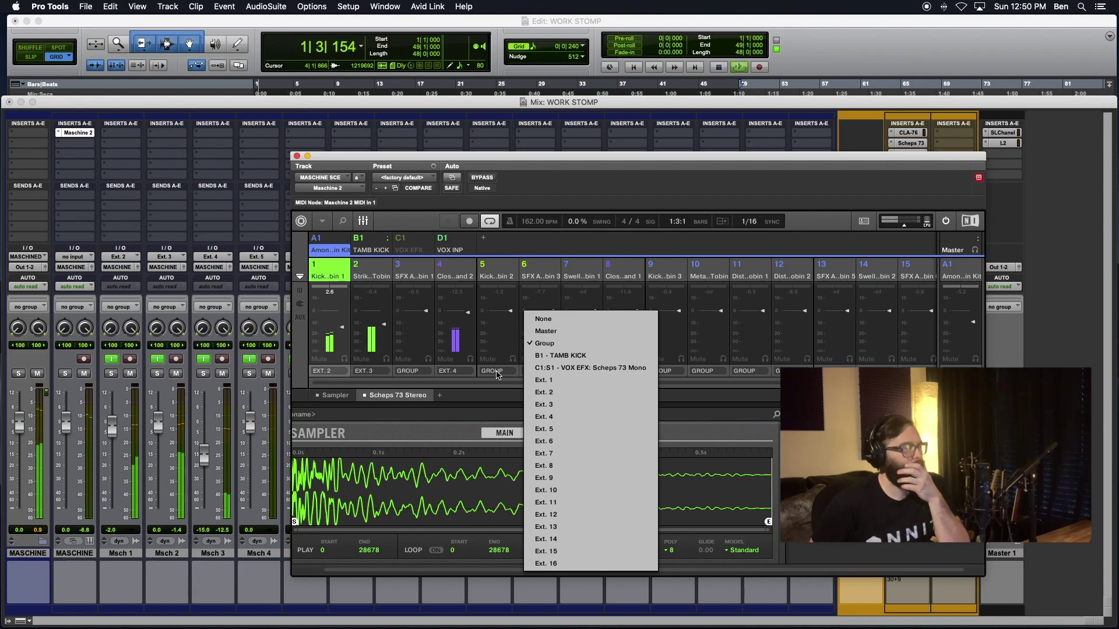
click(497, 375)
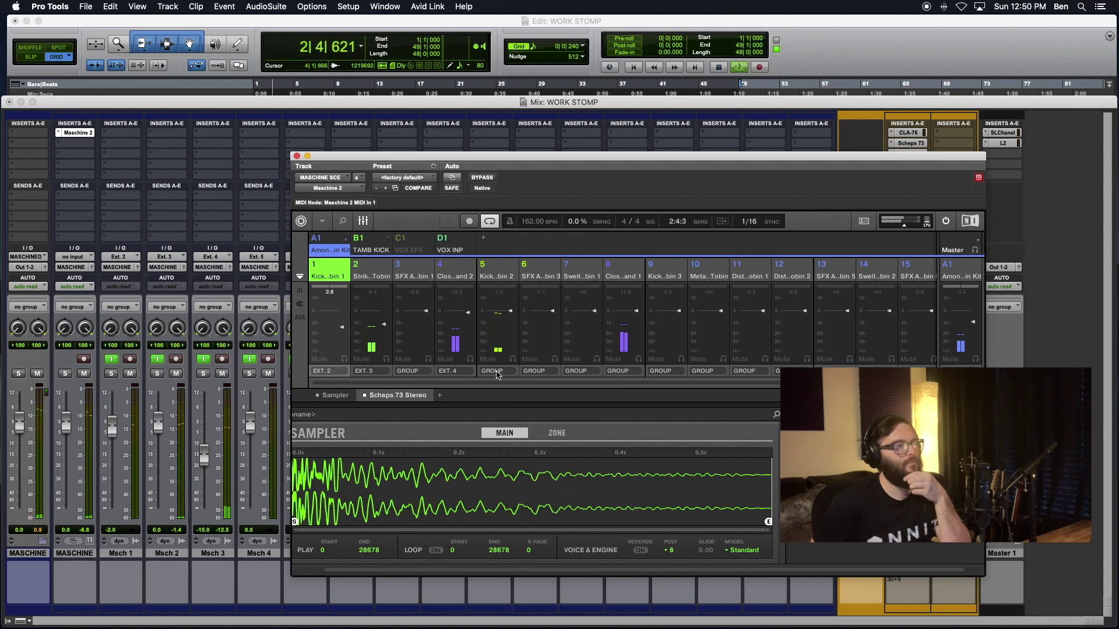
click(533, 371)
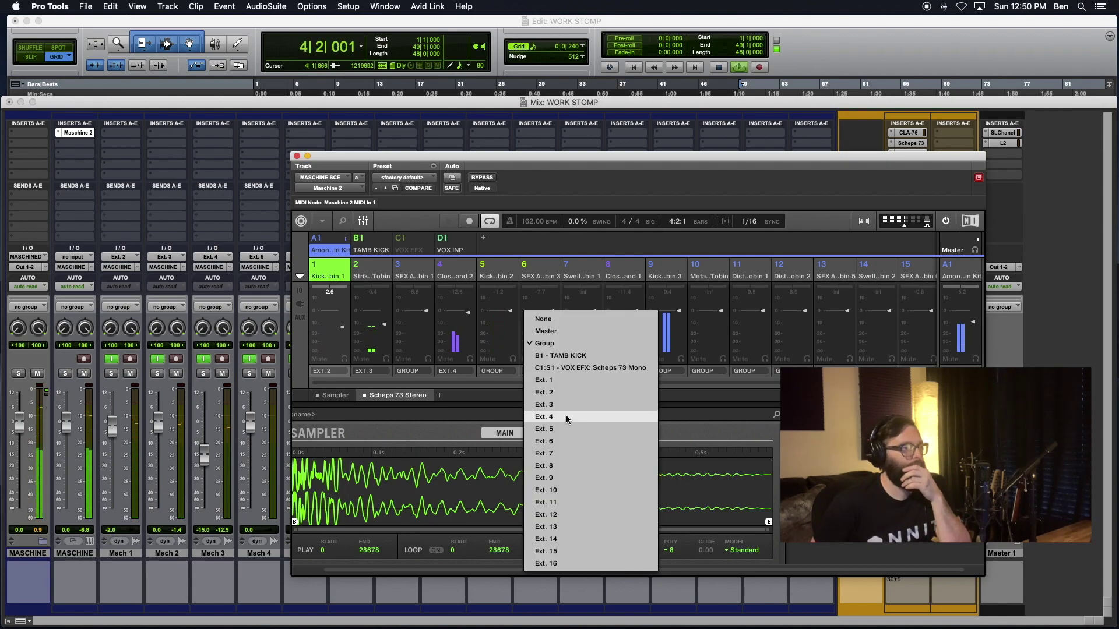
click(559, 429)
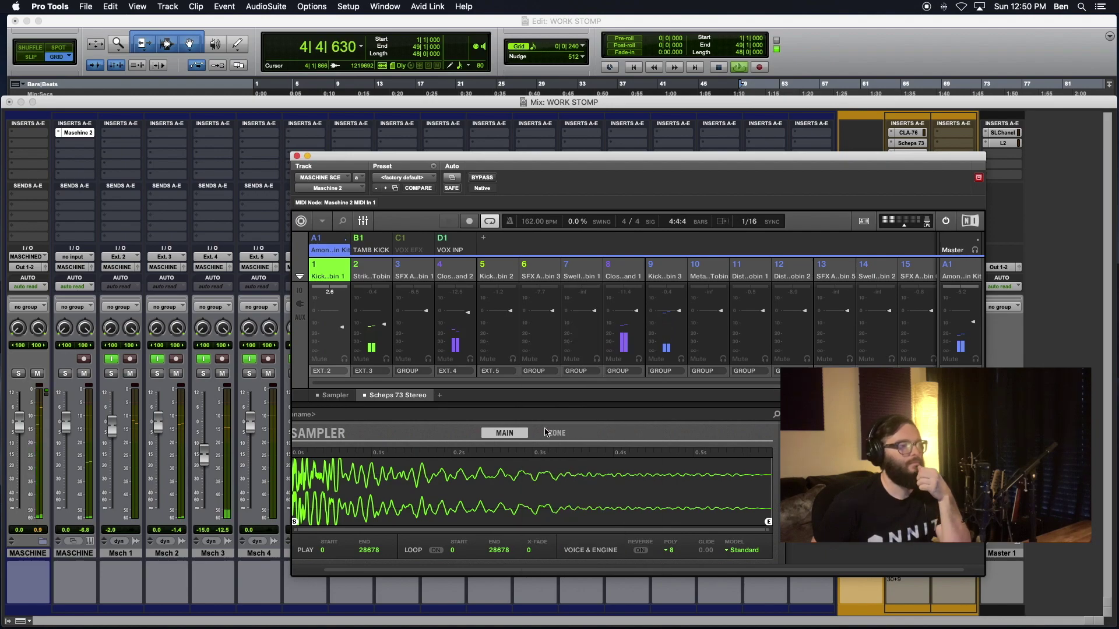
click(542, 372)
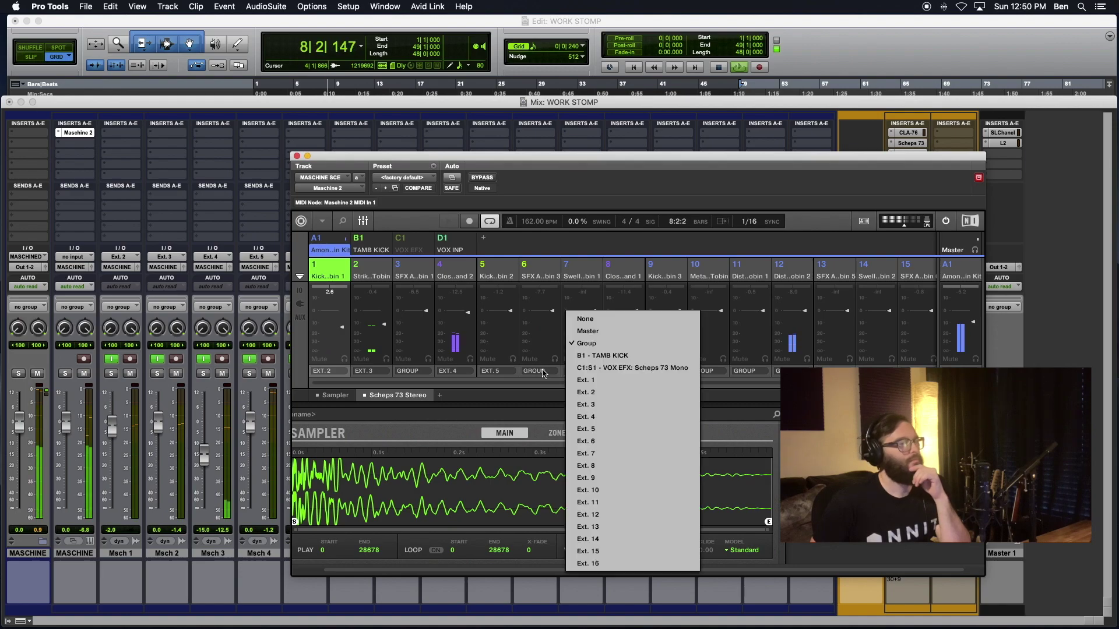
click(592, 446)
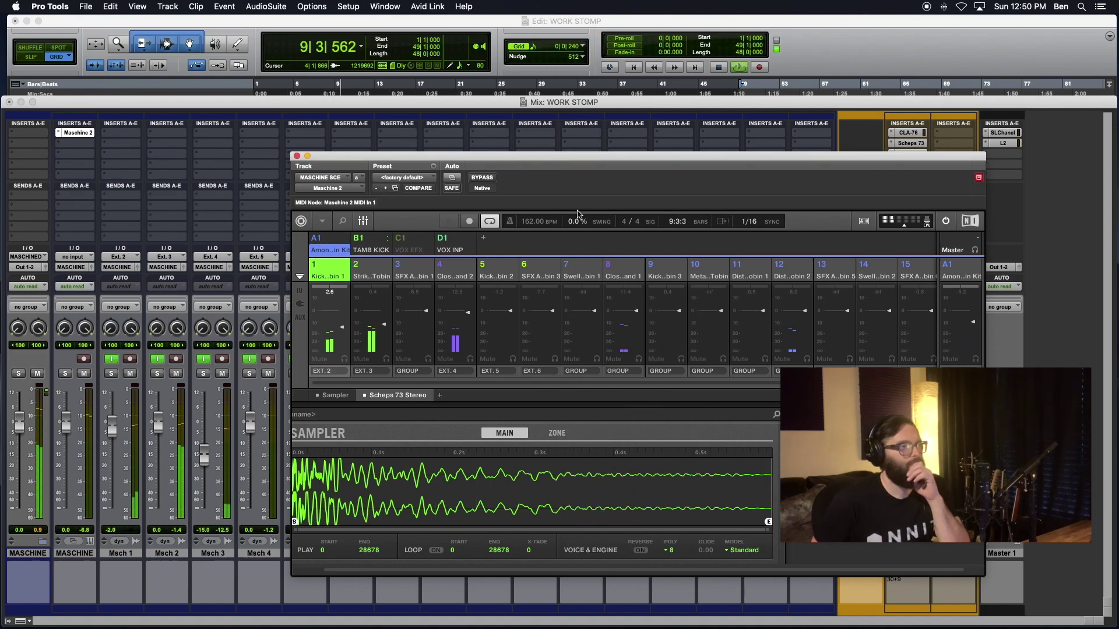
Move the Maschine window aside to uncover the Msch 5 and Msch 6 strips, and adjust the Kick AmonTobin 2 and SFX AmonTobin 3 levels.
drag(565, 161, 661, 174)
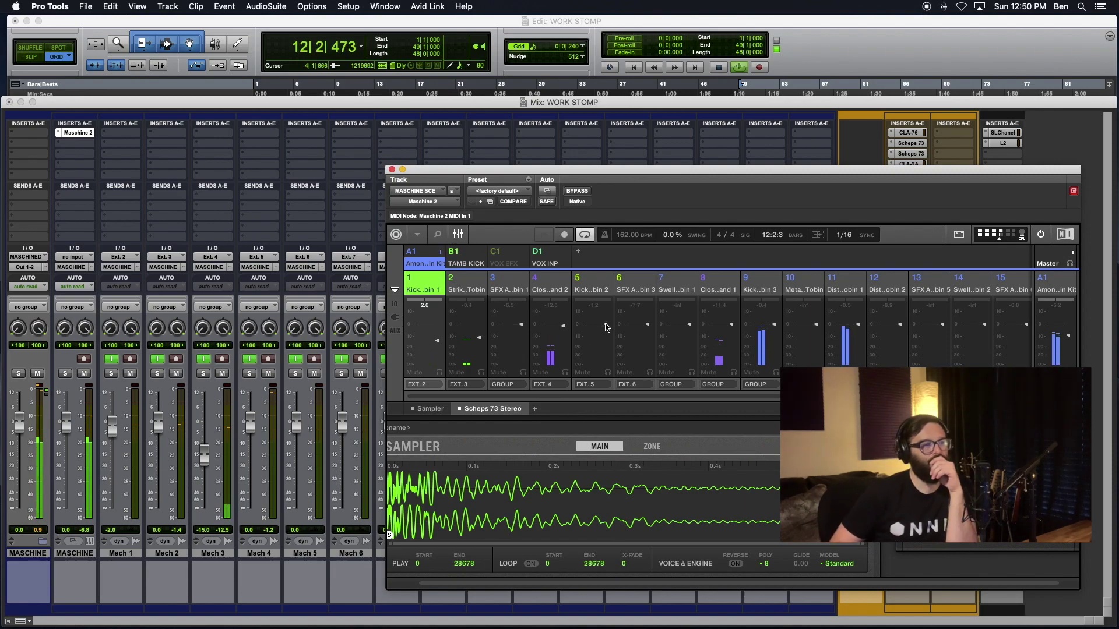
drag(649, 331, 649, 347)
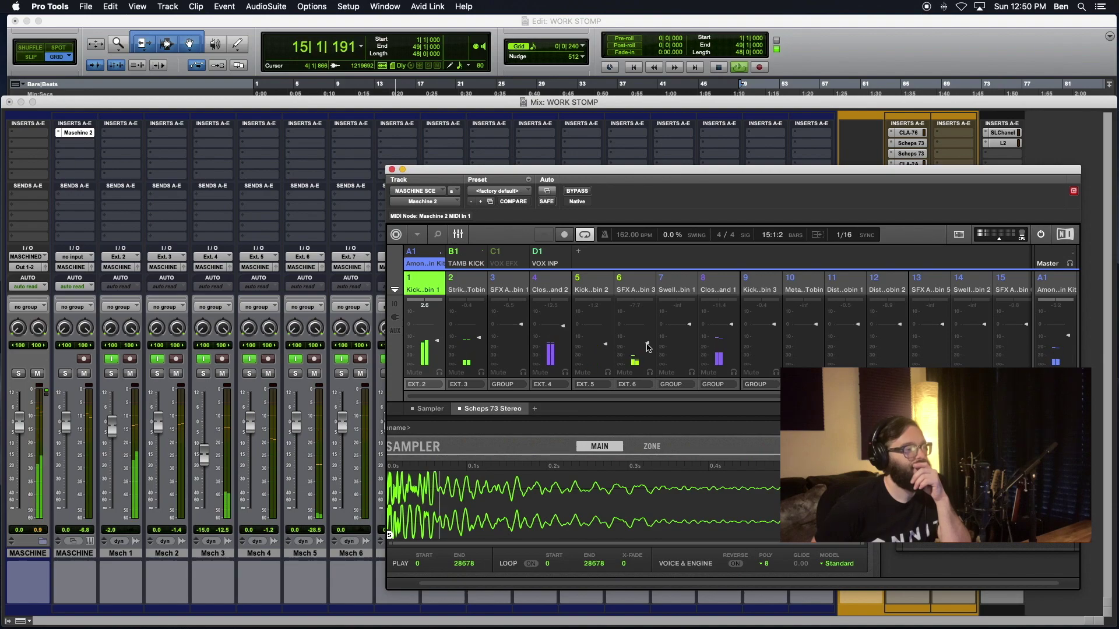
drag(648, 341, 648, 324)
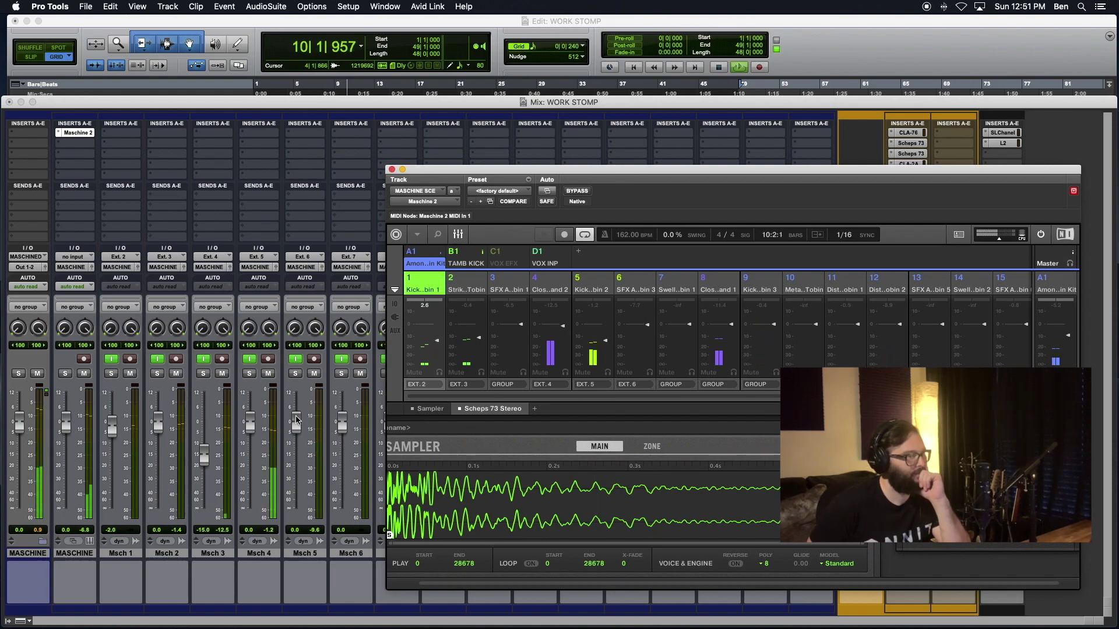
Set the Msch 5 fader to -10.2 dB and fine-tune the SFX AmonTobin 3 level in Maschine's mixer.
drag(296, 418, 297, 440)
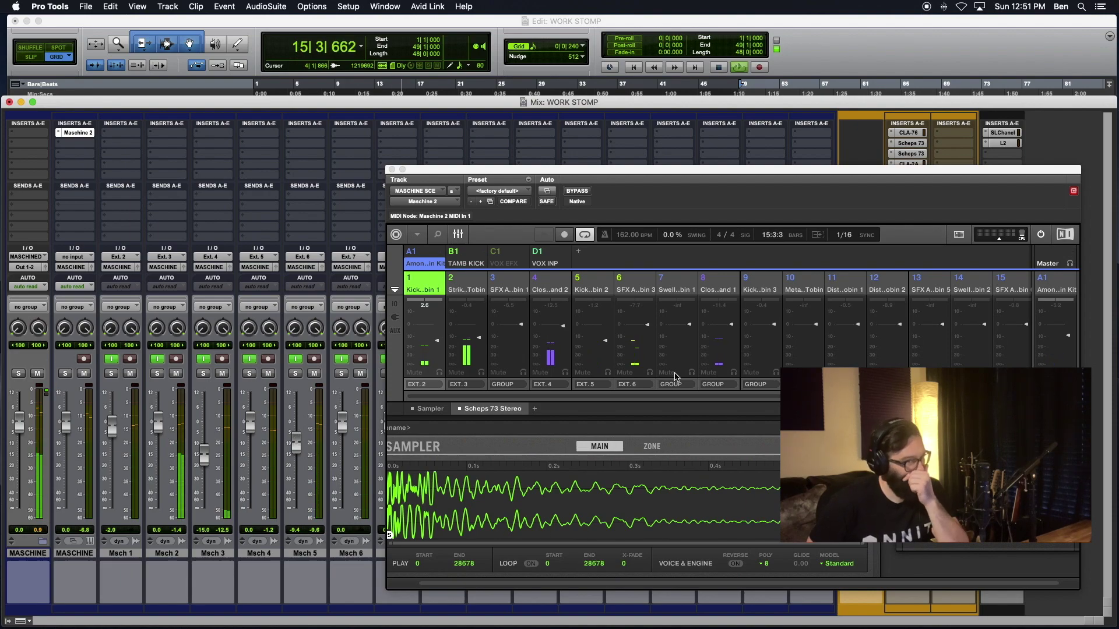
click(648, 328)
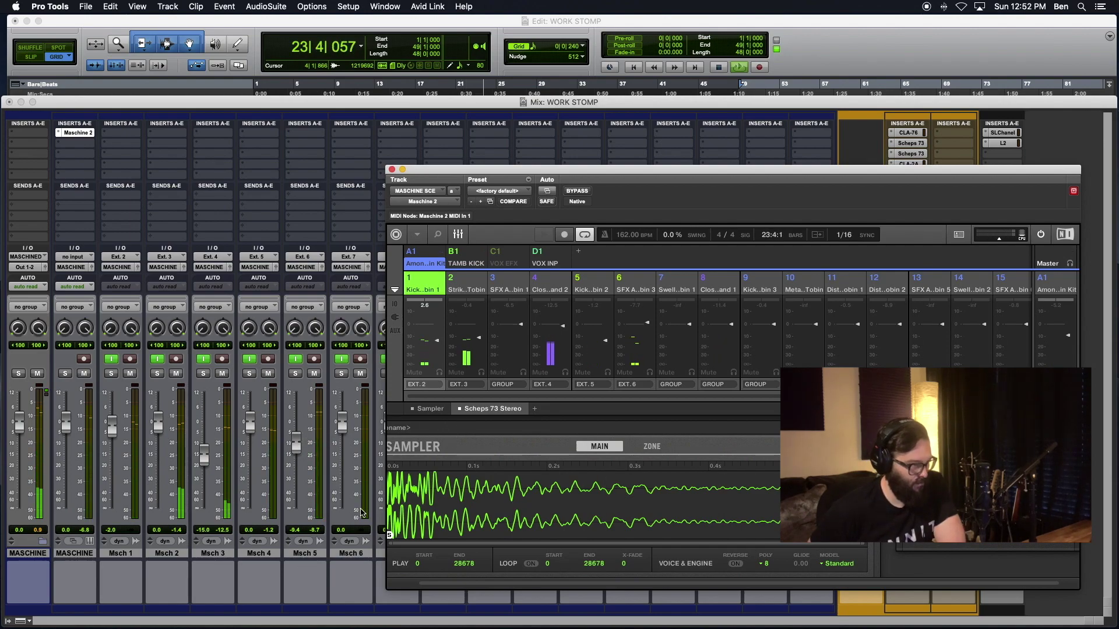
drag(297, 441, 294, 447)
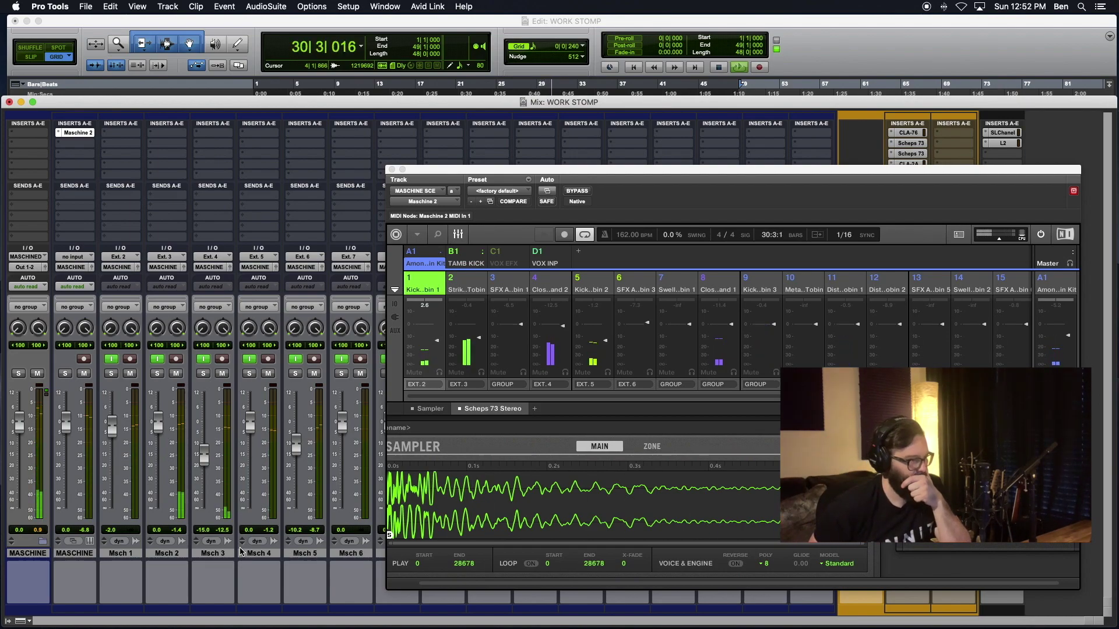
click(650, 326)
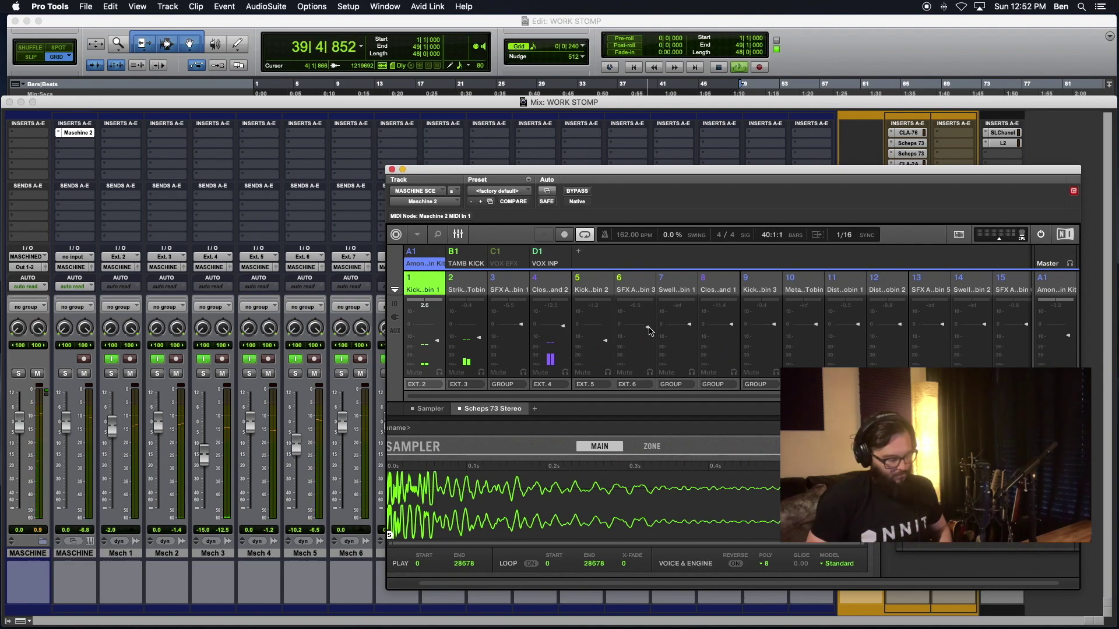
Play the session from bar 1 and show Maschine's arrangement and pattern view, with its window clear of the Msch 1 to 6 strips.
key(Return)
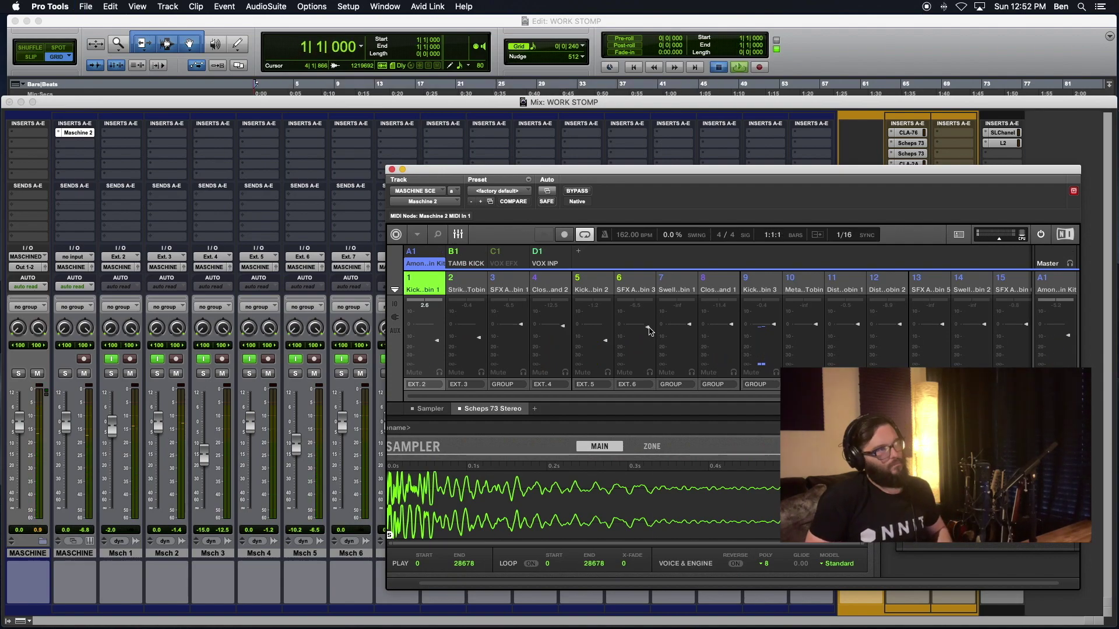
key(space)
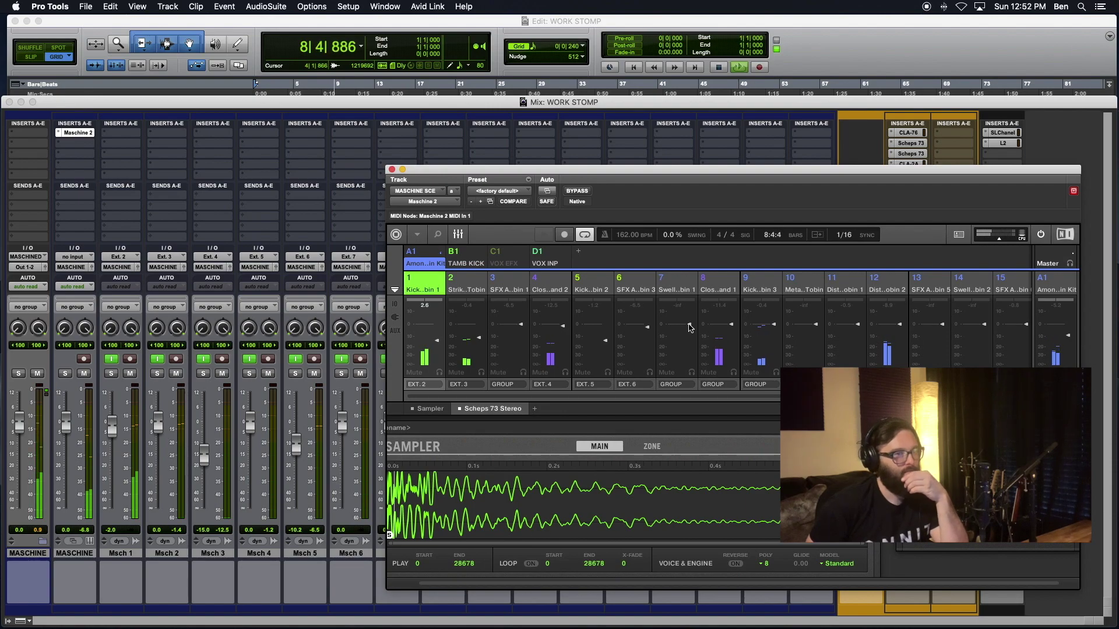
drag(723, 172, 814, 169)
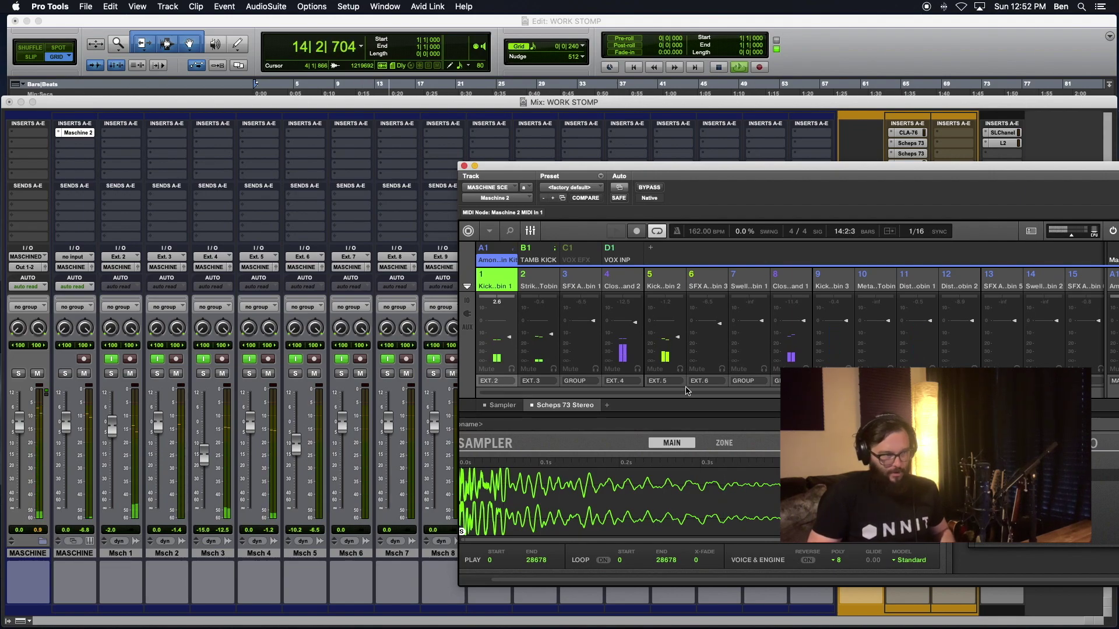
click(530, 232)
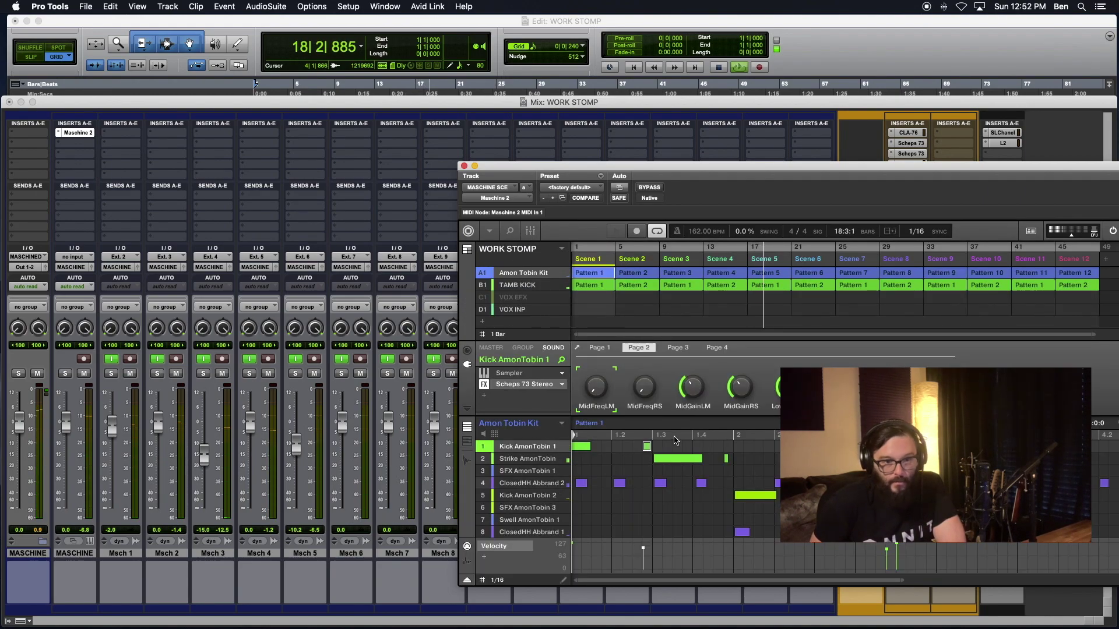
drag(900, 581, 966, 596)
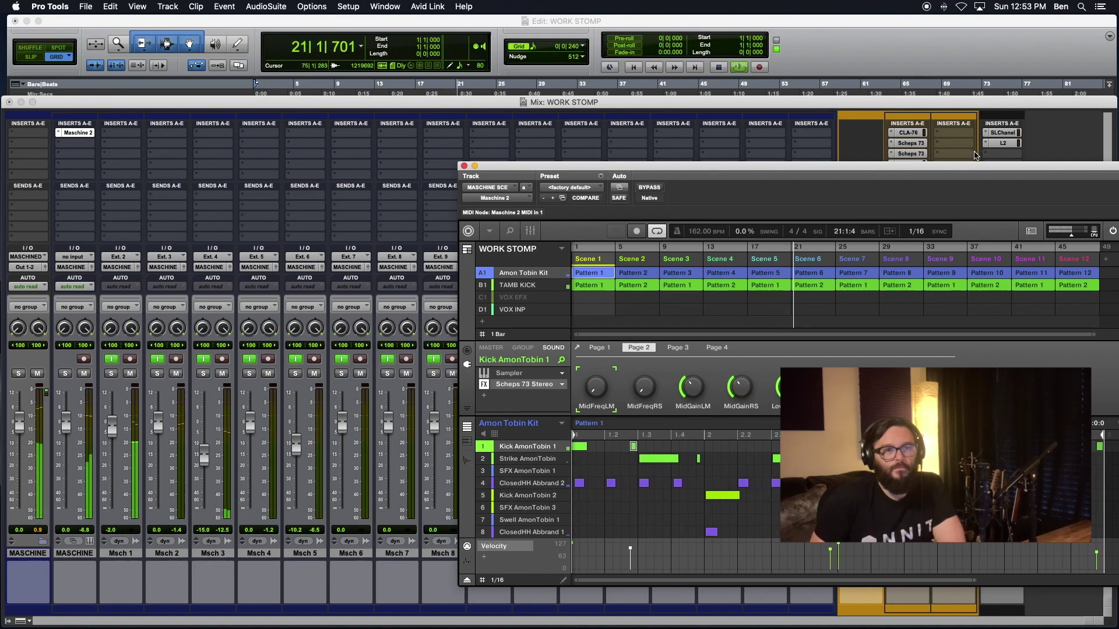
drag(965, 167, 890, 167)
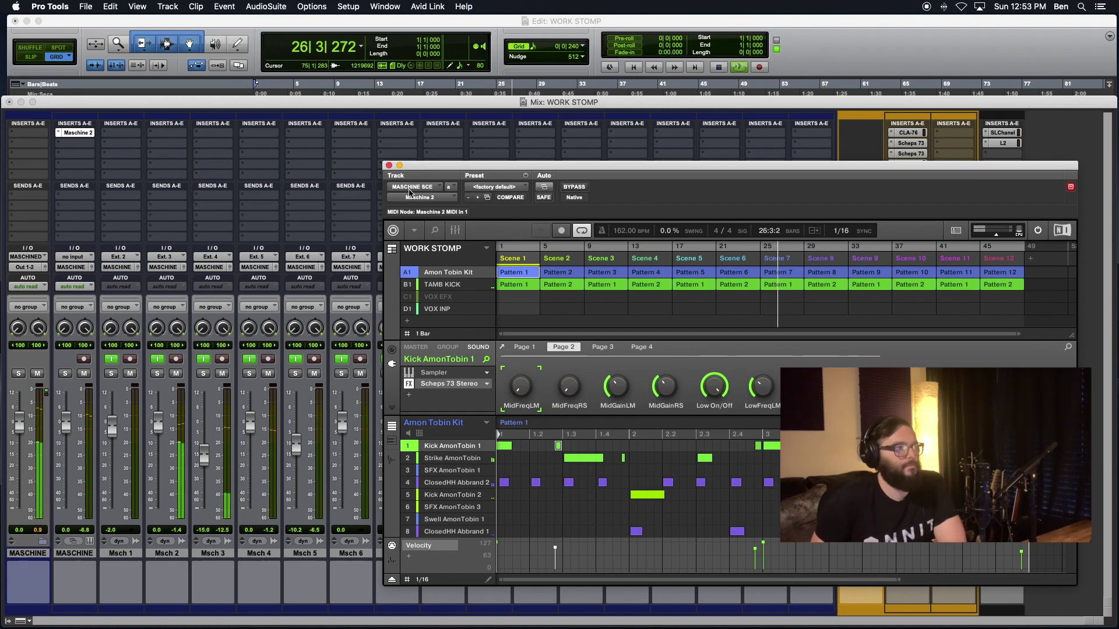
drag(573, 165, 604, 168)
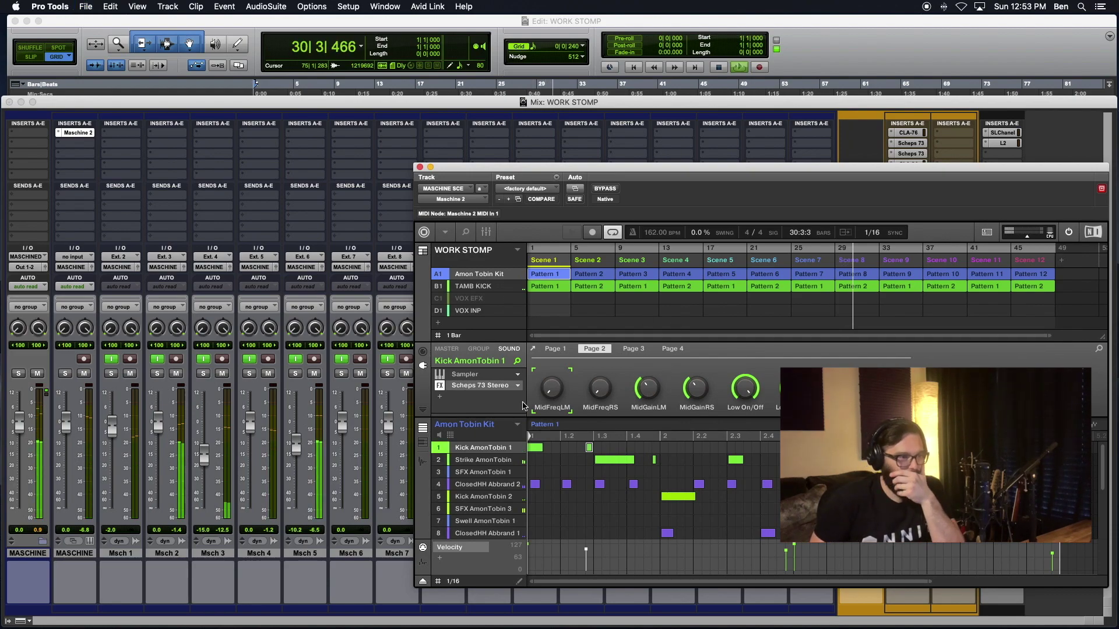
Examine the Amon Tobin Kit's Patterns 2 through 6 to see which drum sounds are used across the scenes.
click(598, 277)
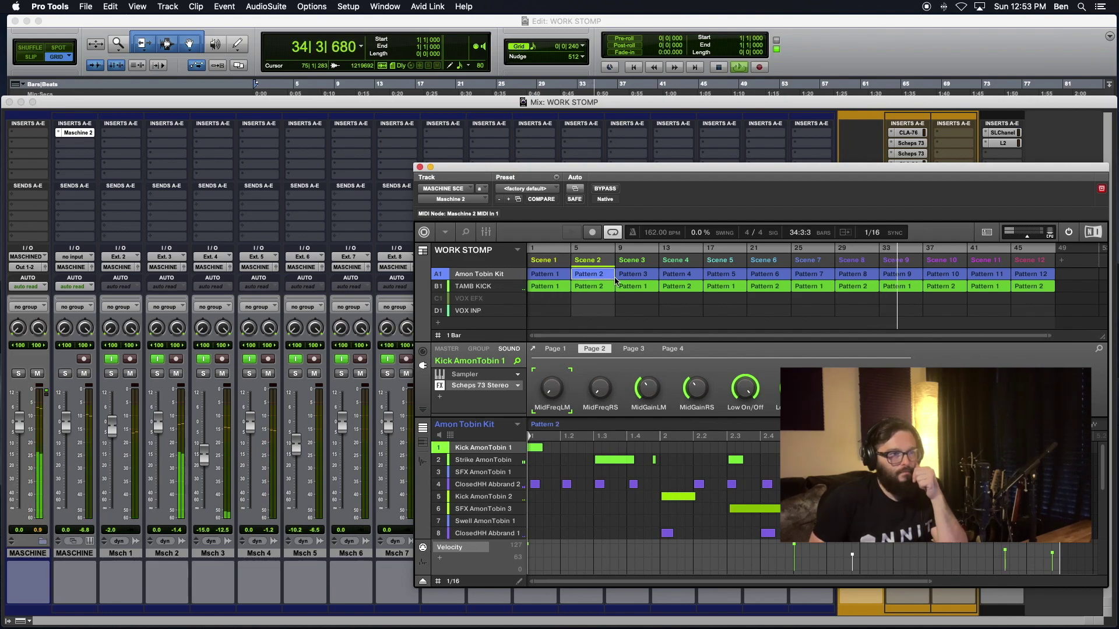
click(633, 277)
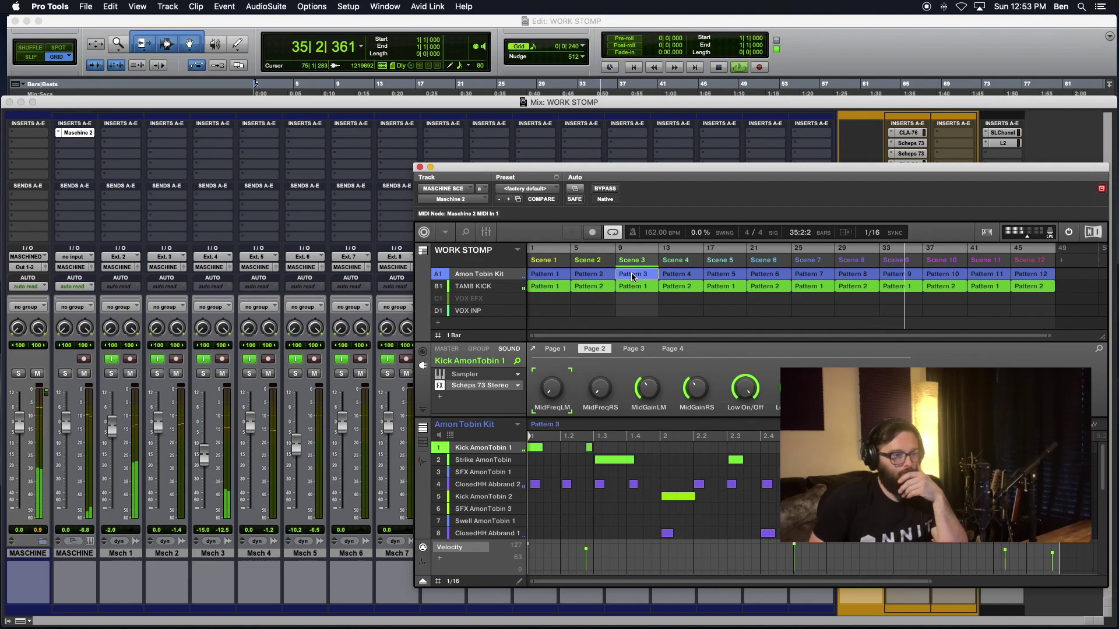
click(679, 277)
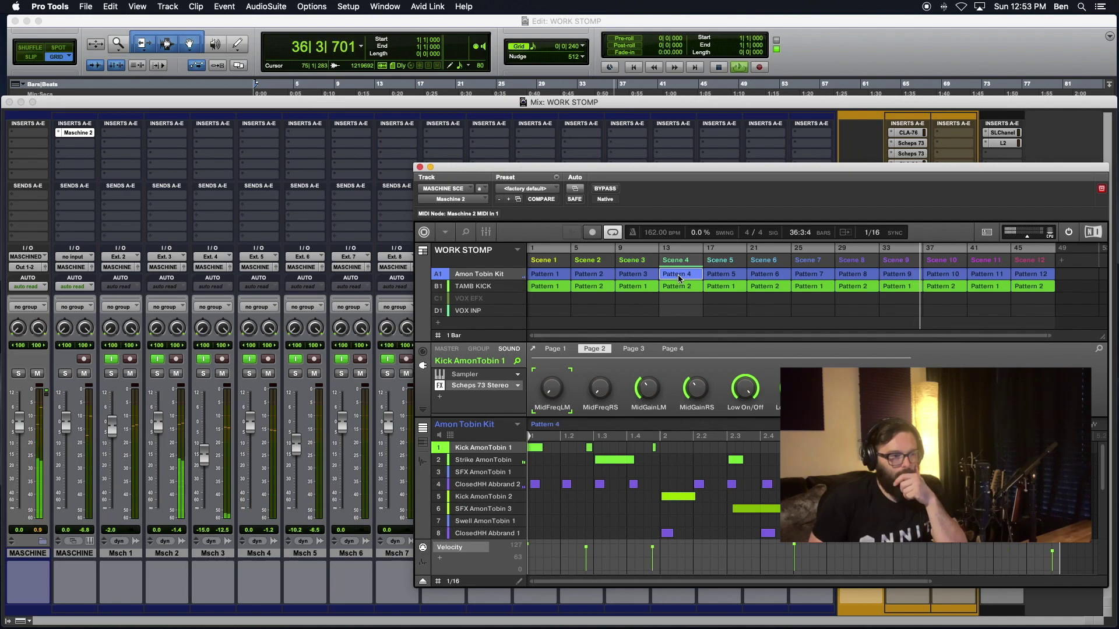
click(720, 262)
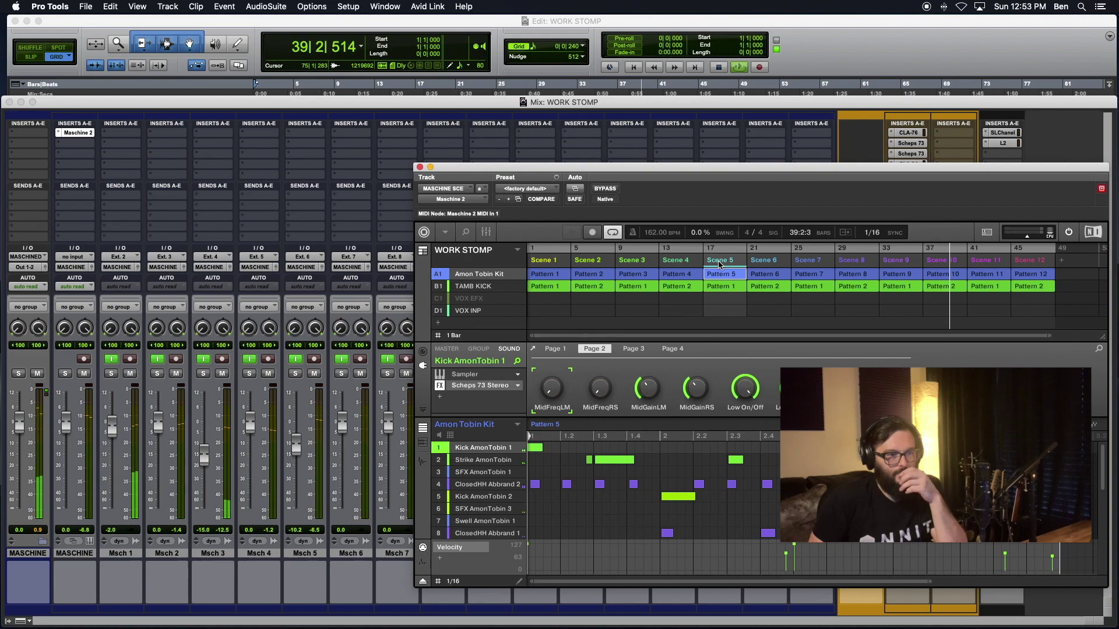
click(759, 265)
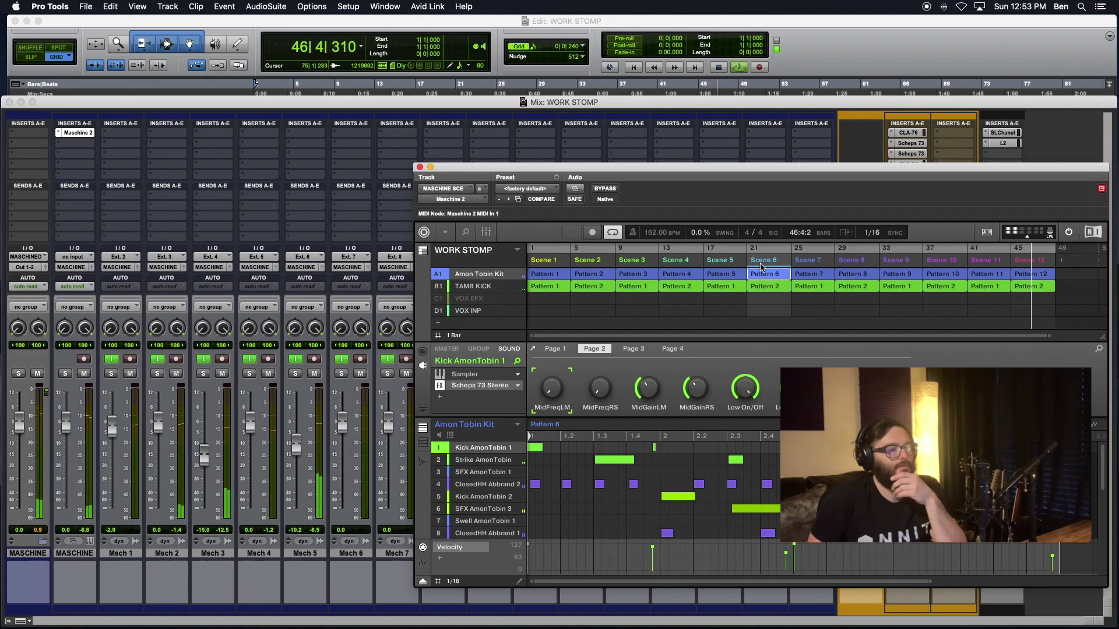
scroll(613, 488, down, 3)
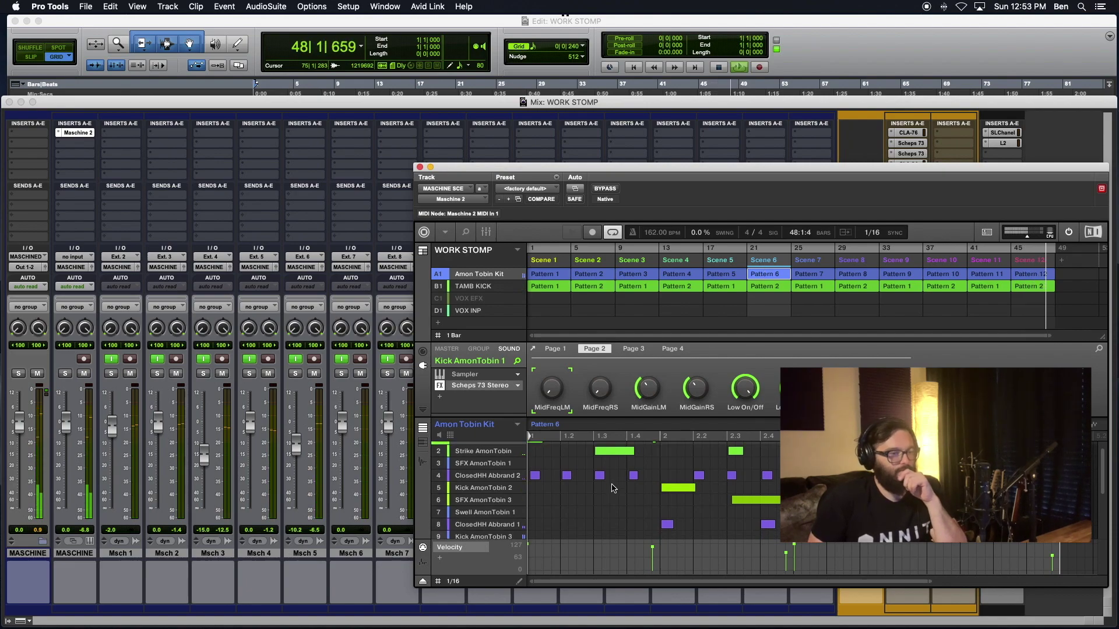
scroll(614, 489, down, 1)
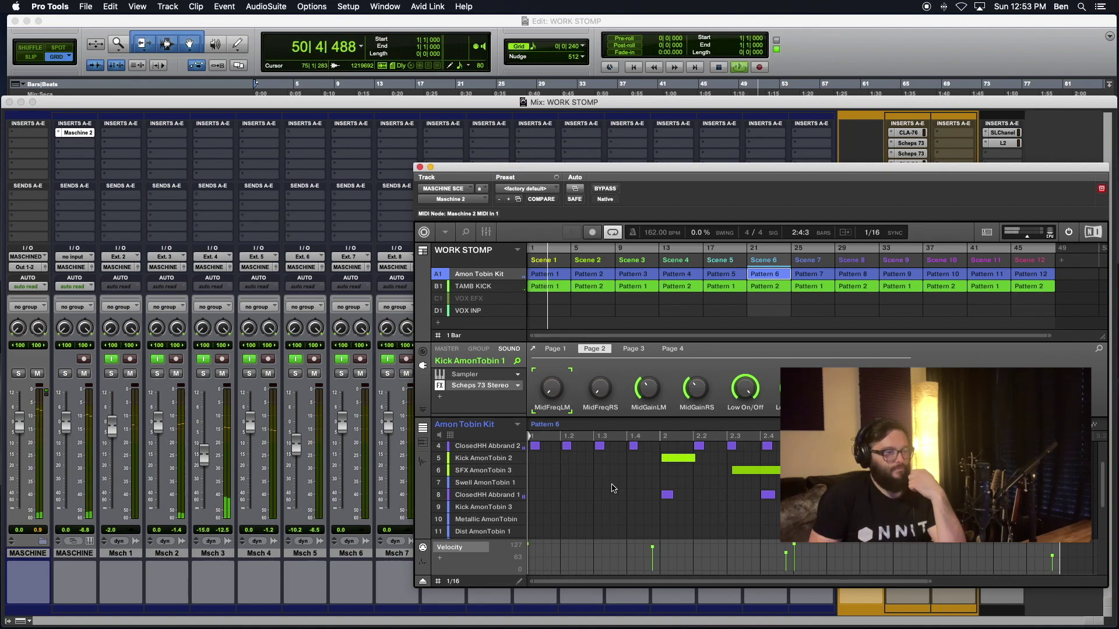
scroll(613, 488, down, 2)
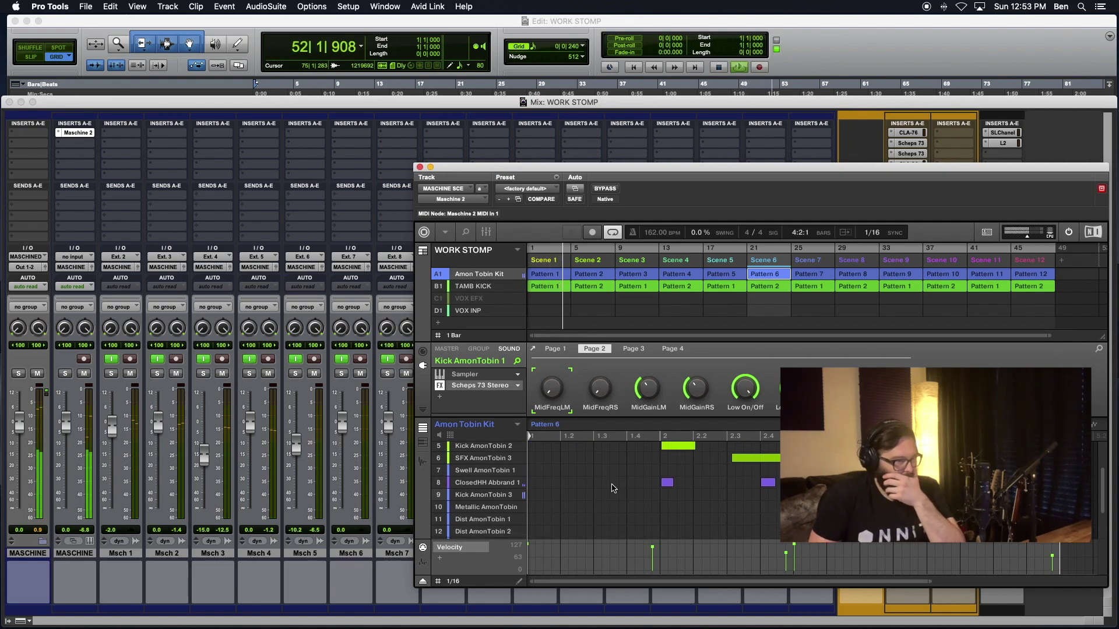
Select Kick AmonTobin 3, route it to Ext. 7 in Maschine's mixer, and lower its level.
click(475, 495)
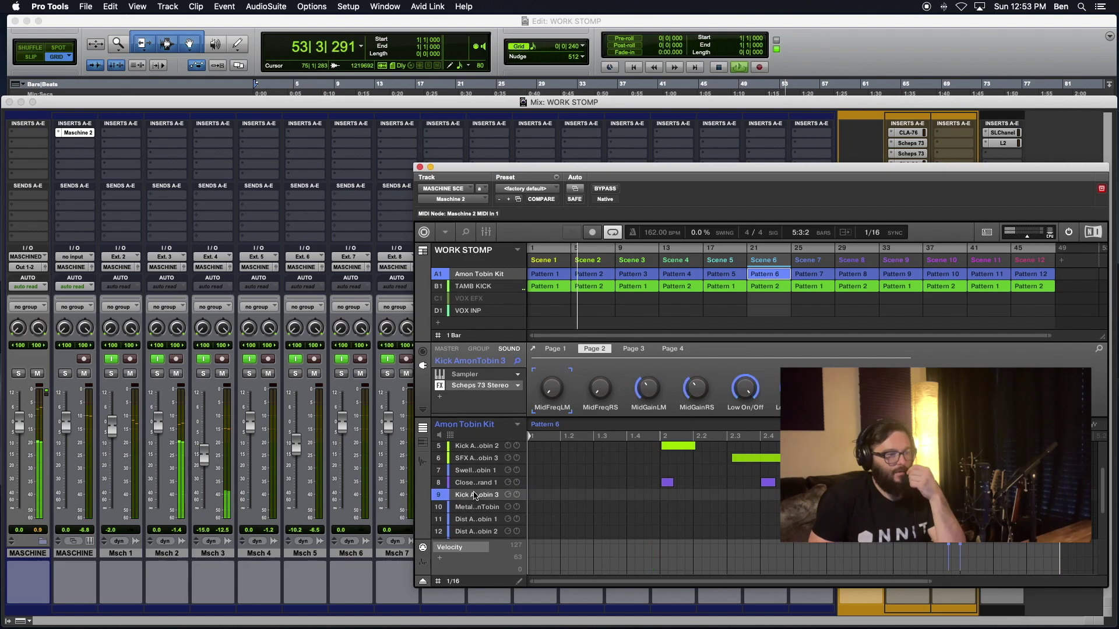
click(486, 233)
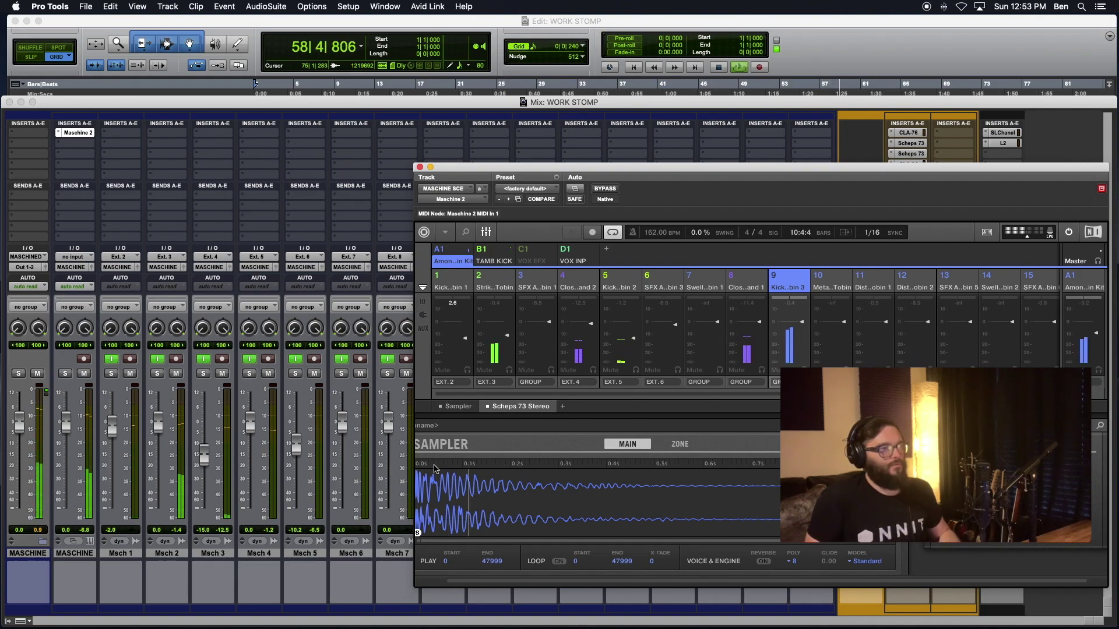
mouse_move(493, 168)
mouse_down()
mouse_move(571, 168)
mouse_move(463, 159)
mouse_move(481, 165)
mouse_up()
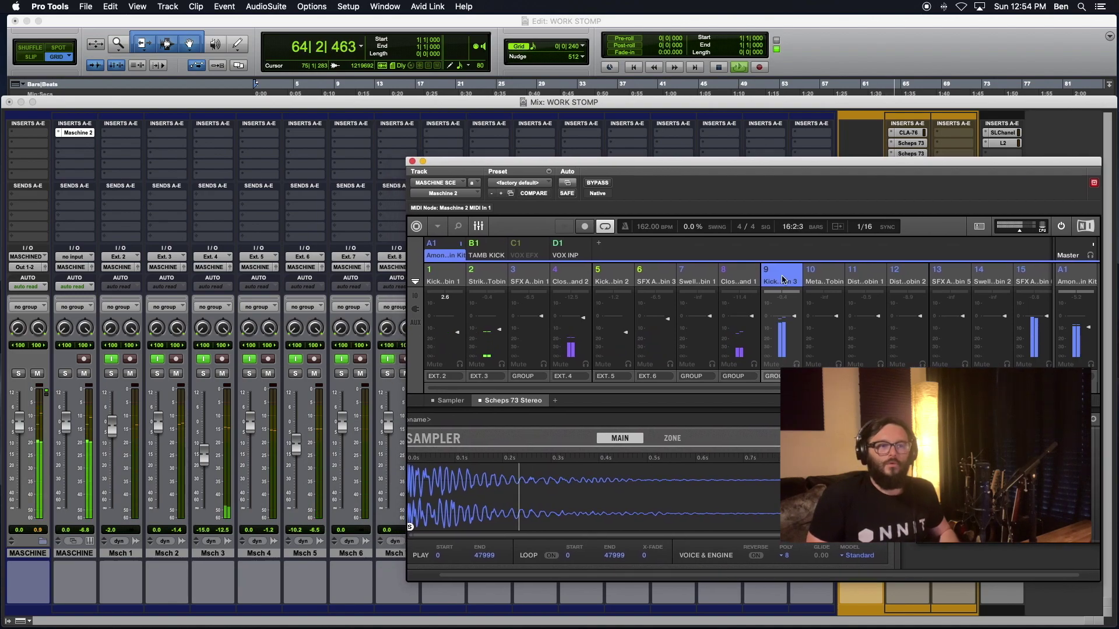
click(821, 376)
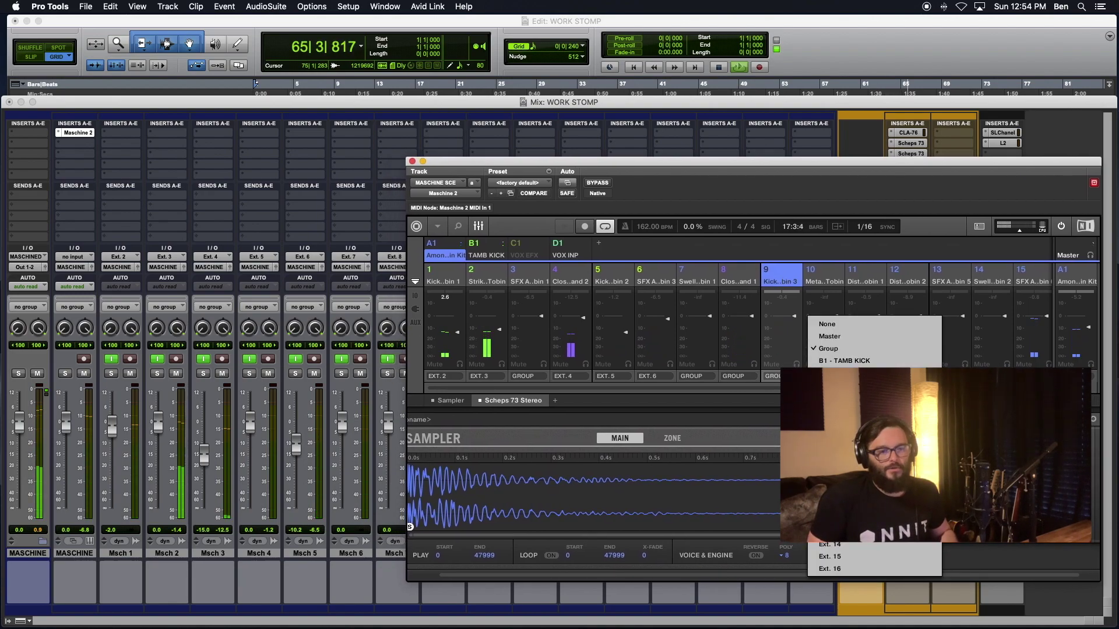
click(830, 459)
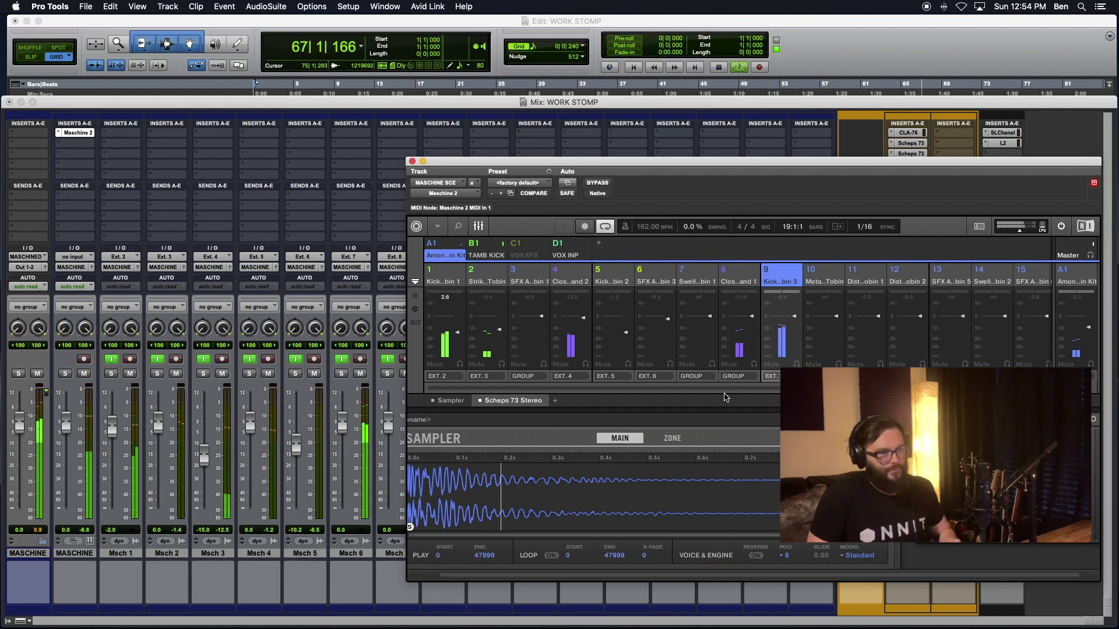
drag(536, 170, 628, 159)
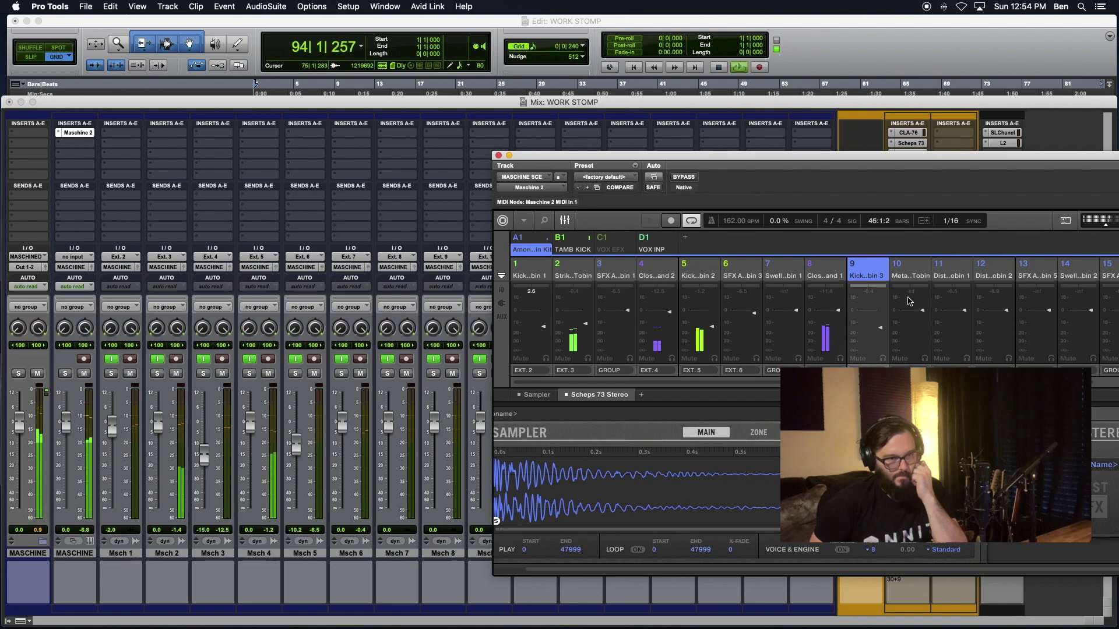
drag(928, 156, 834, 172)
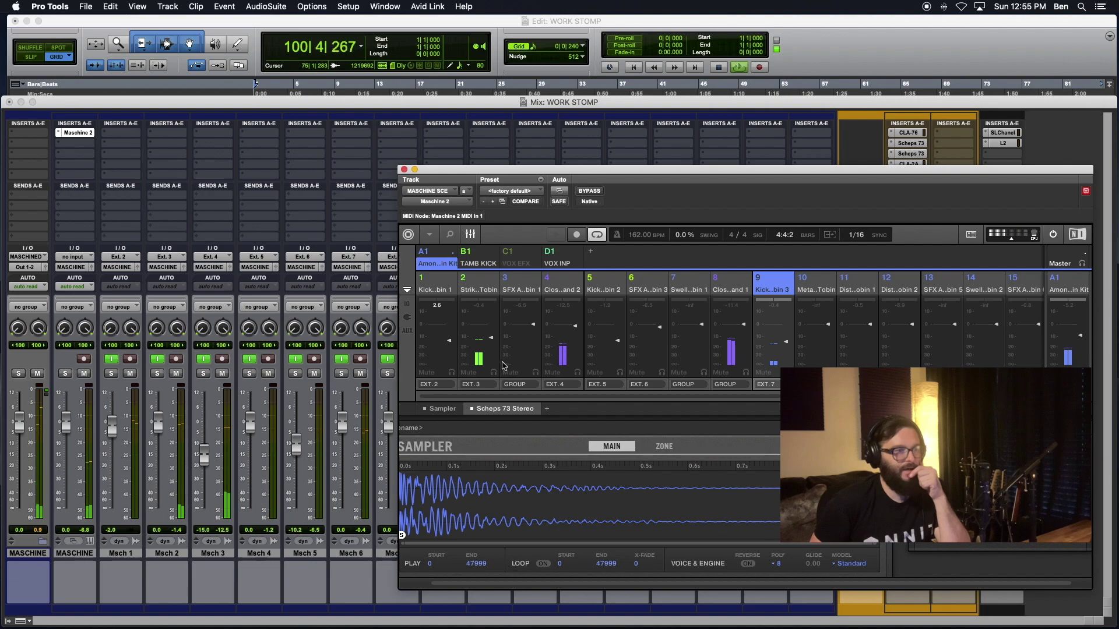
Route SFX AmonTobin 1 to Ext. 8, Swell AmonTobin 1 to Ext. 9, and ClosedHH Abbrand 1 to Ext. 10.
click(520, 386)
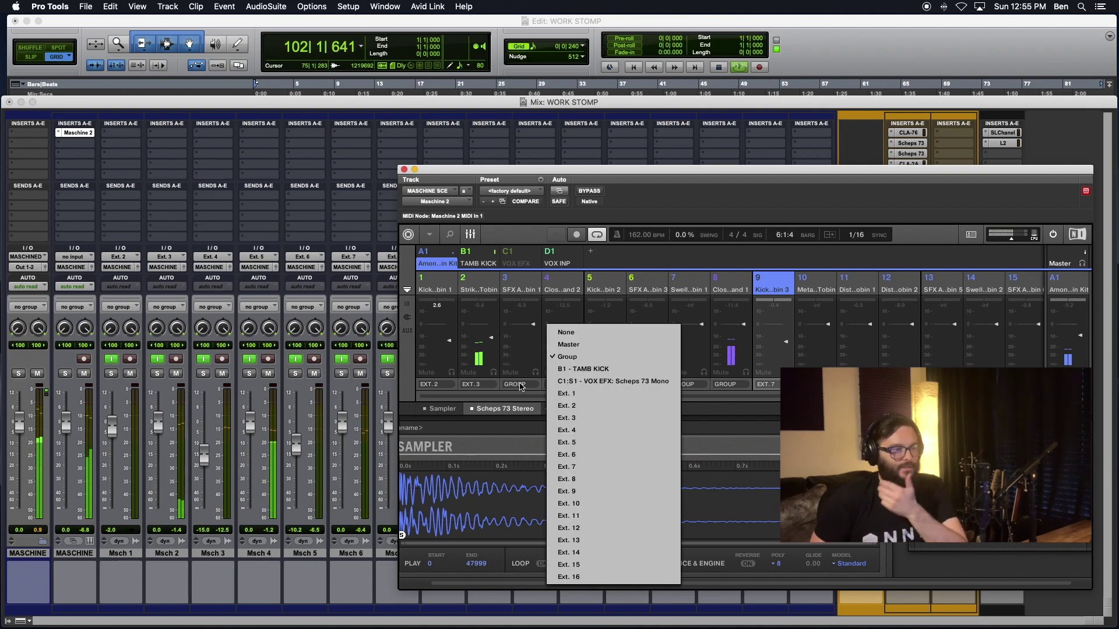
click(572, 482)
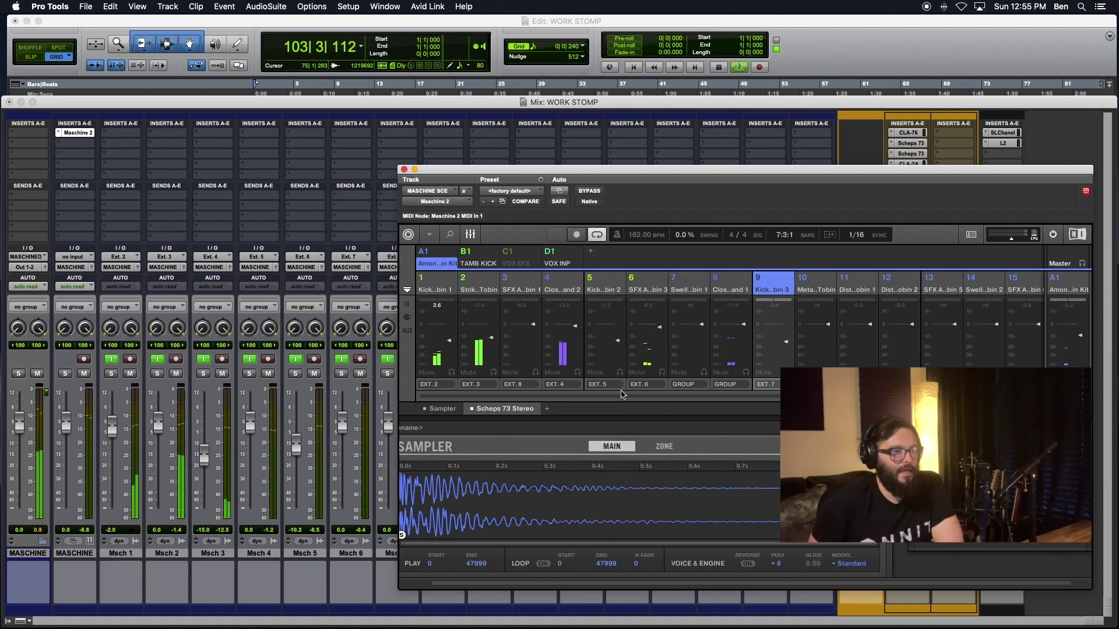
click(693, 386)
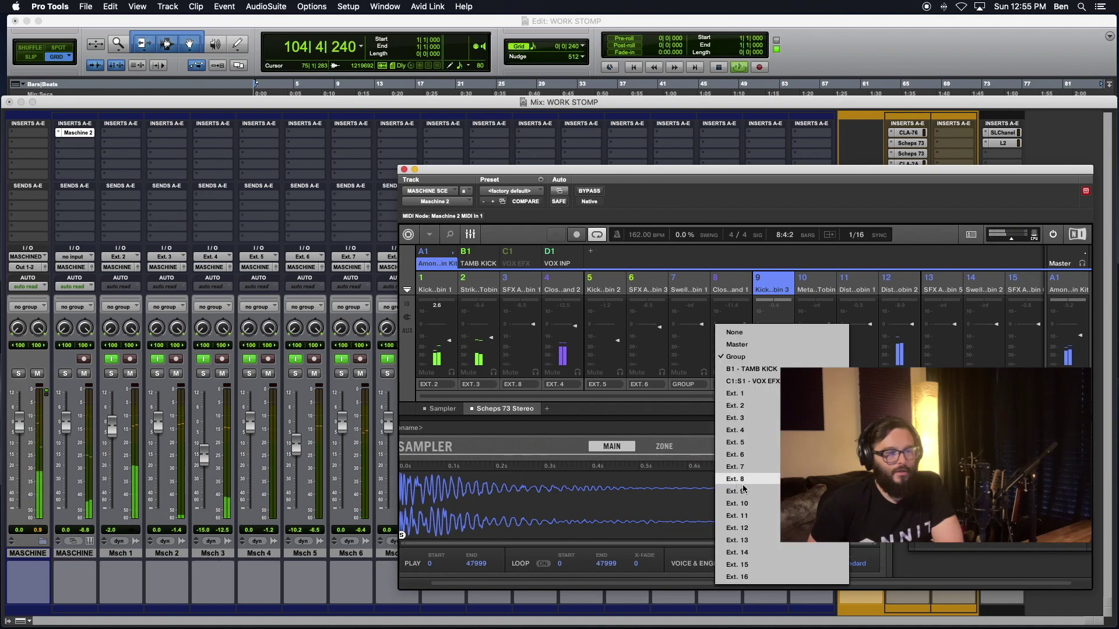
click(741, 492)
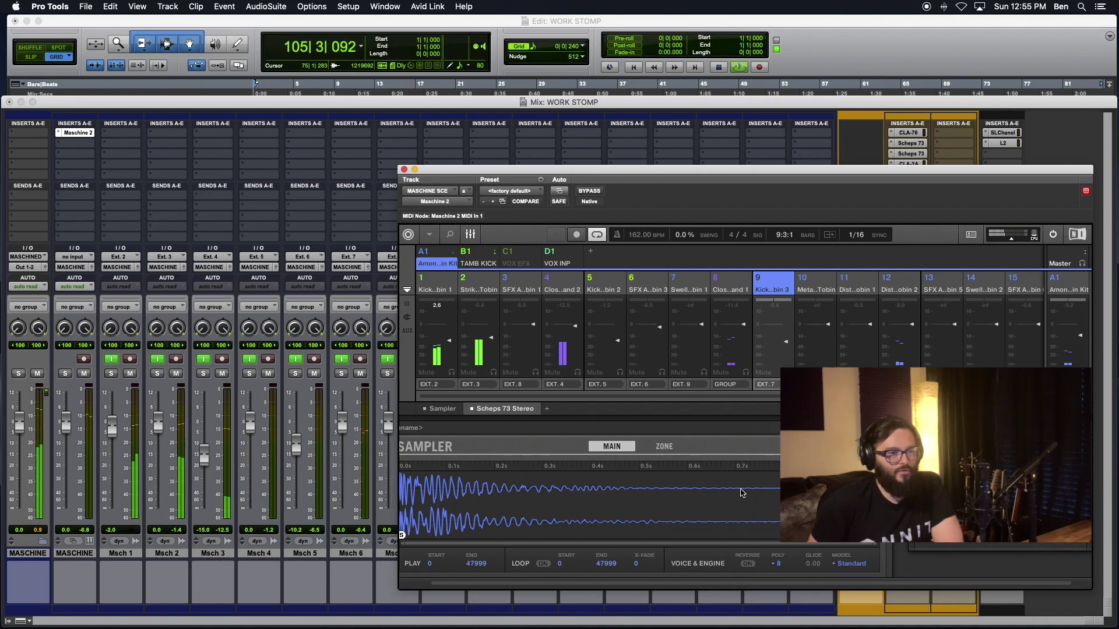
click(737, 386)
click(774, 503)
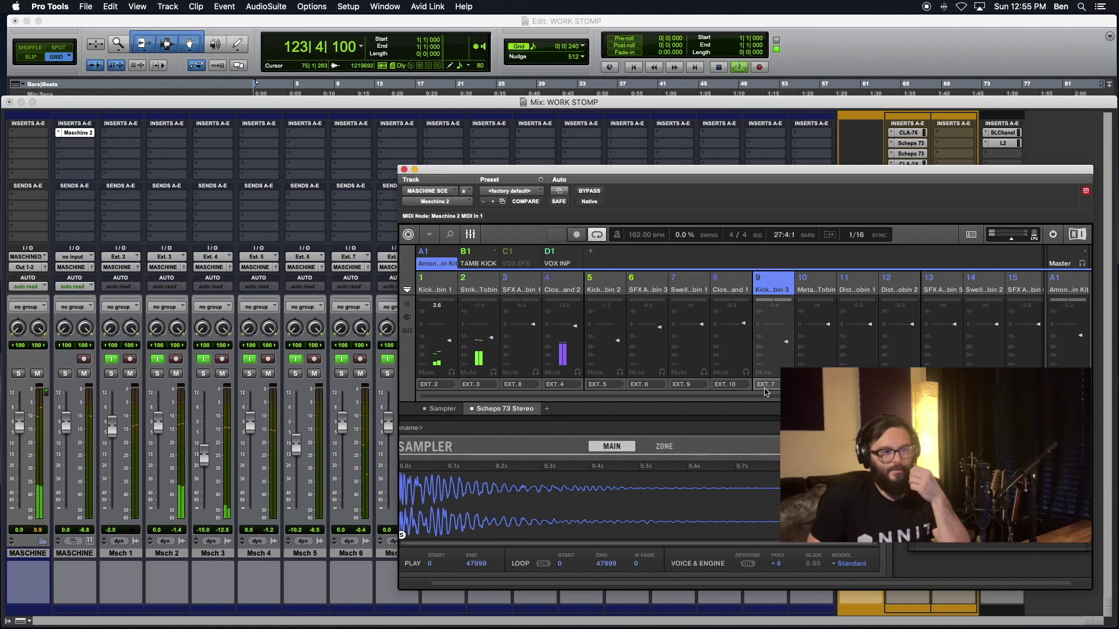
Return ClosedHH Abbrand 1's output to Group and route Swell AmonTobin 1 to Ext. 10.
click(733, 385)
click(768, 355)
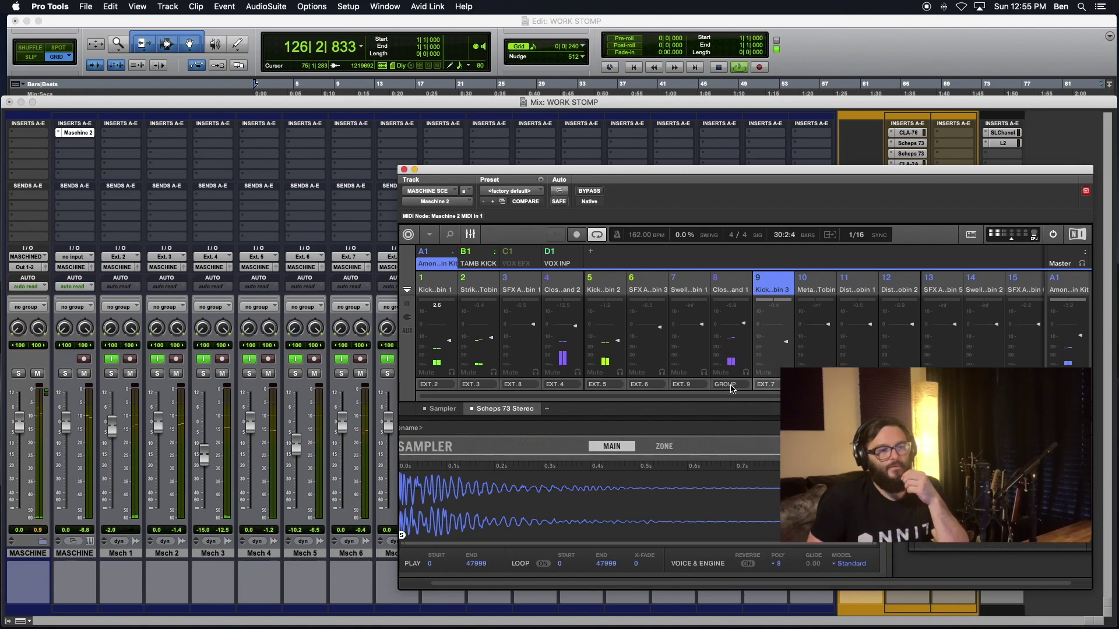
click(692, 385)
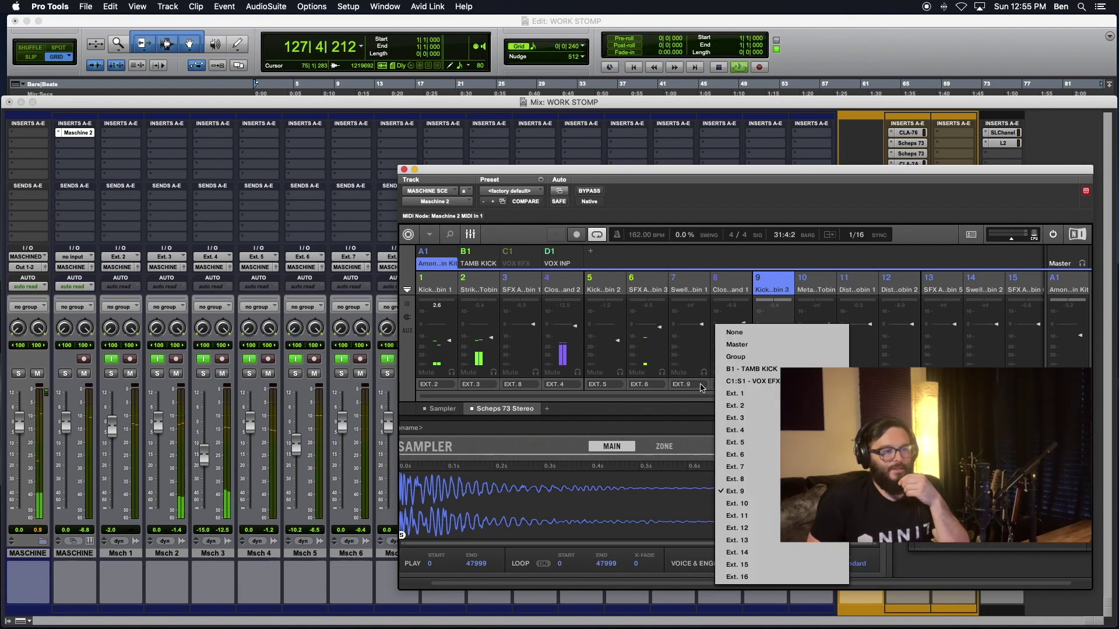
click(747, 504)
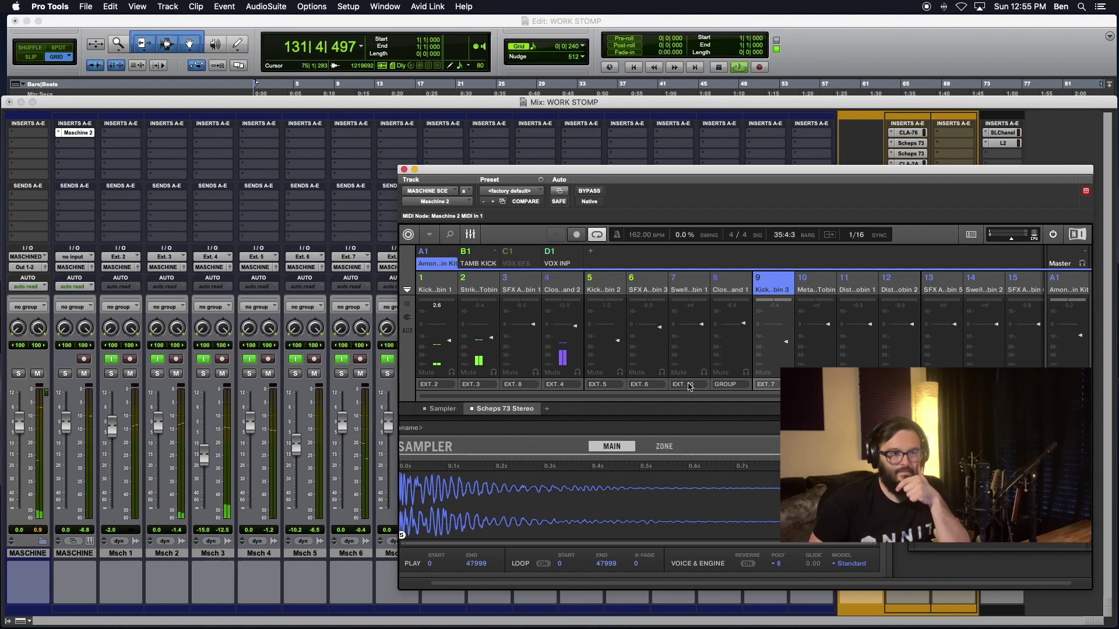
Reroute SFX AmonTobin 1 to Ext. 9 and Kick AmonTobin 3 to Ext. 8.
click(526, 385)
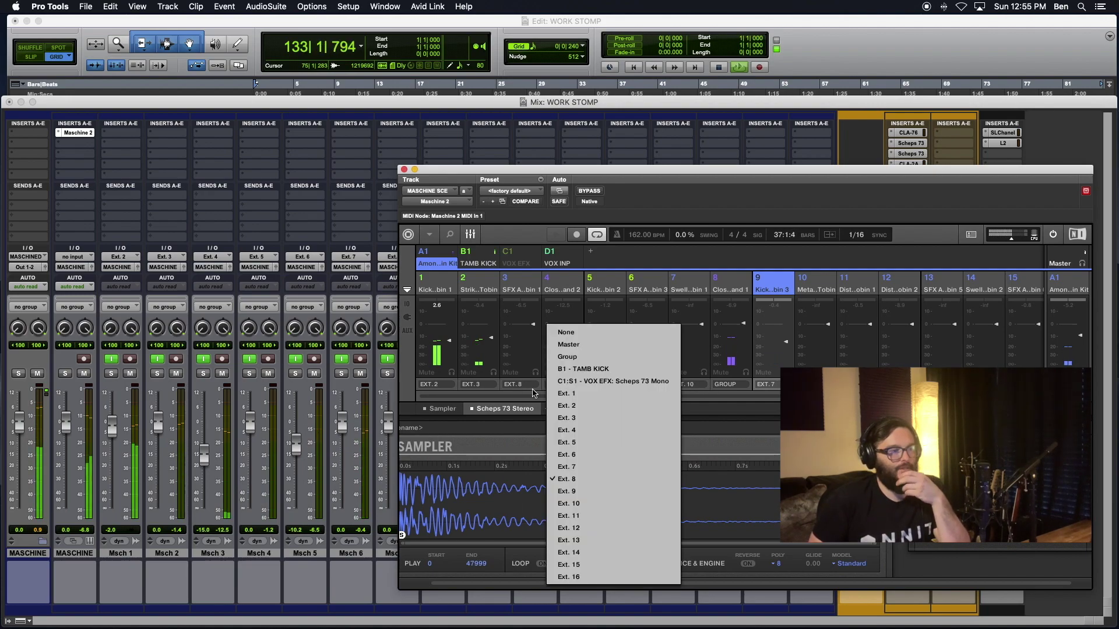
click(568, 492)
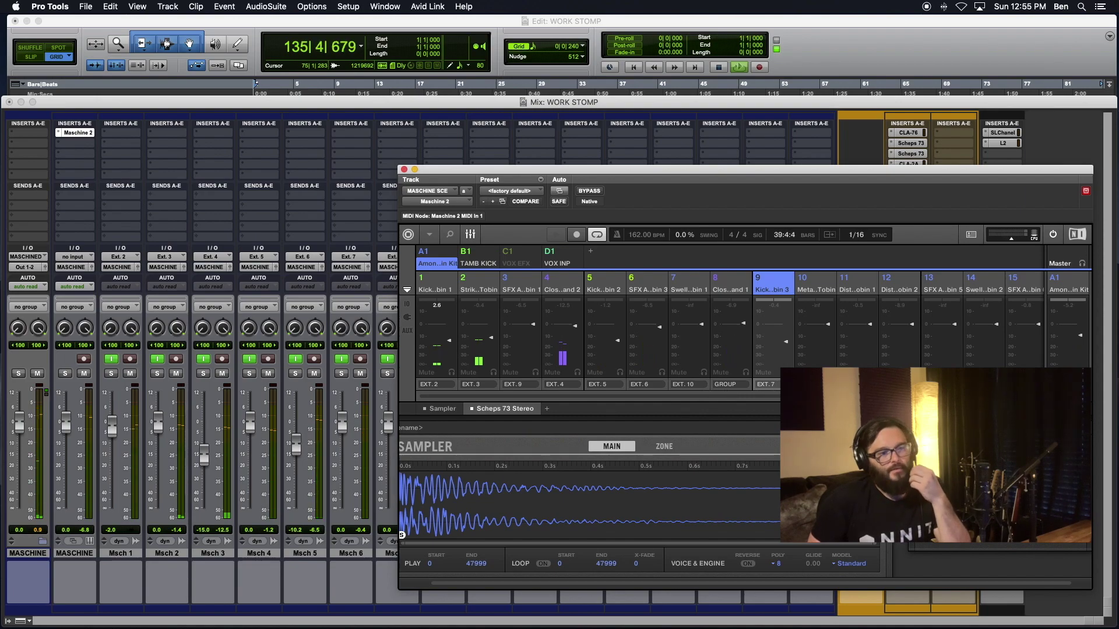
click(775, 385)
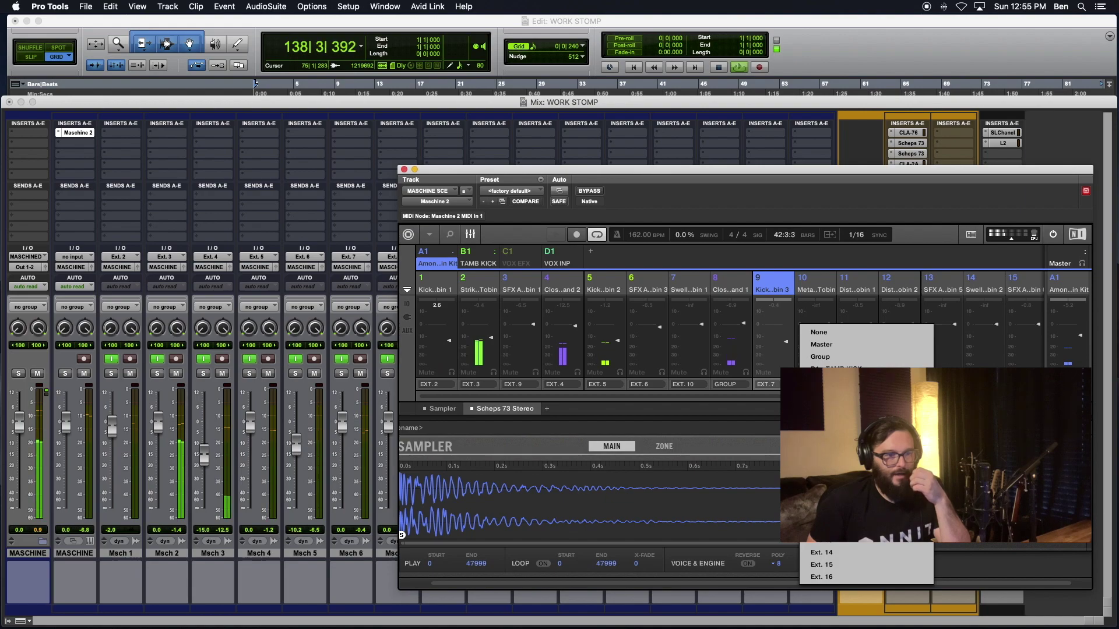
click(828, 469)
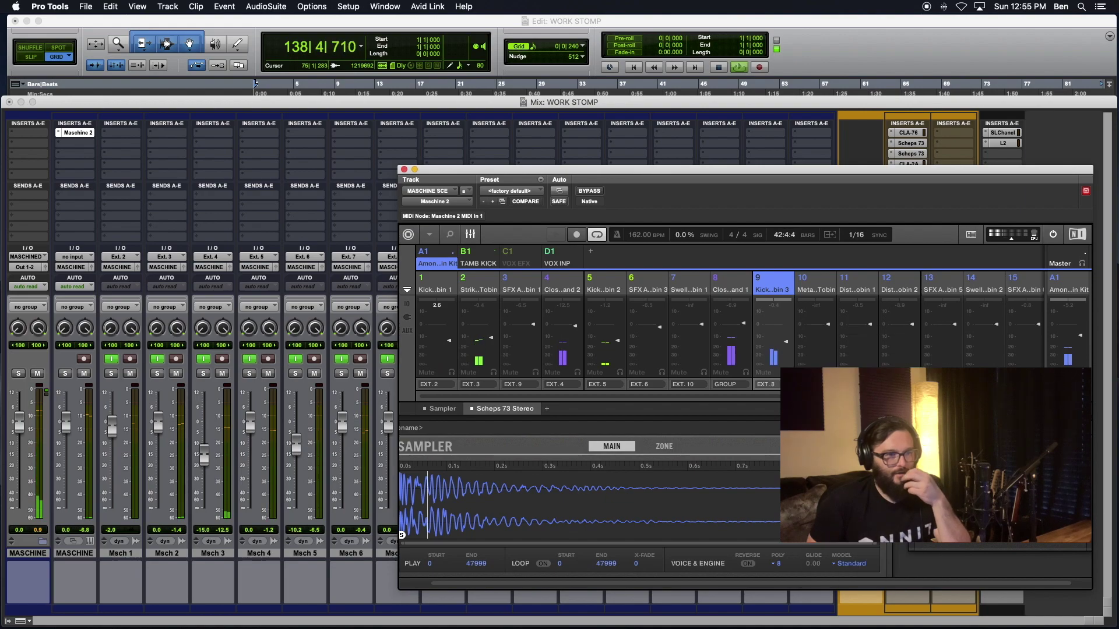
Route SFX AmonTobin 3 to Ext. 7 in Maschine's mixer and lower the Msch 6 track's level to -9.9 dB.
click(654, 385)
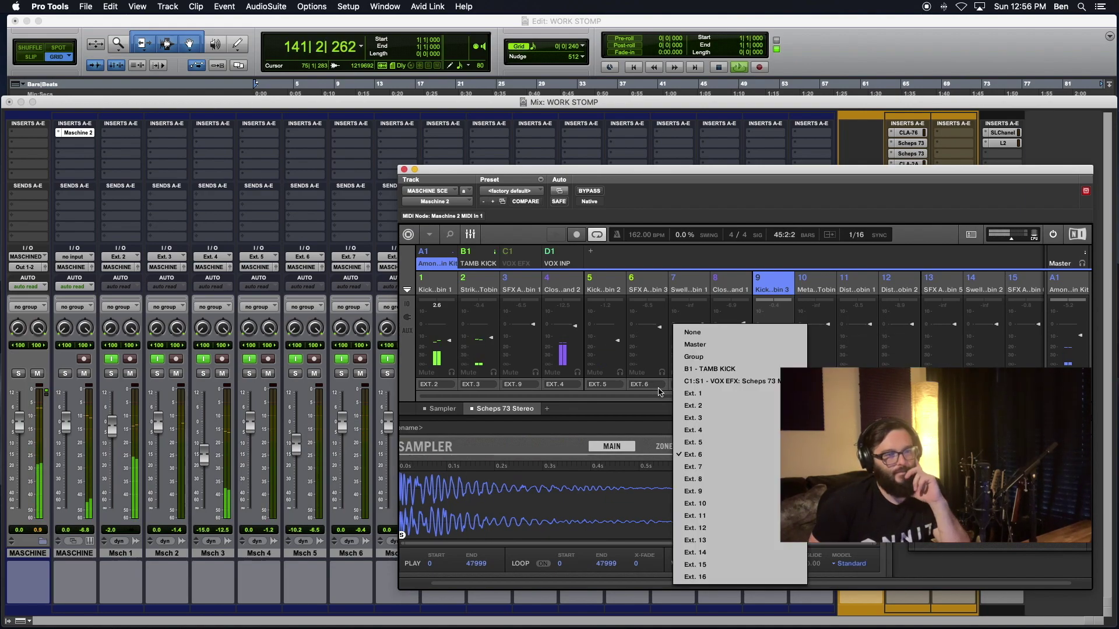
click(701, 475)
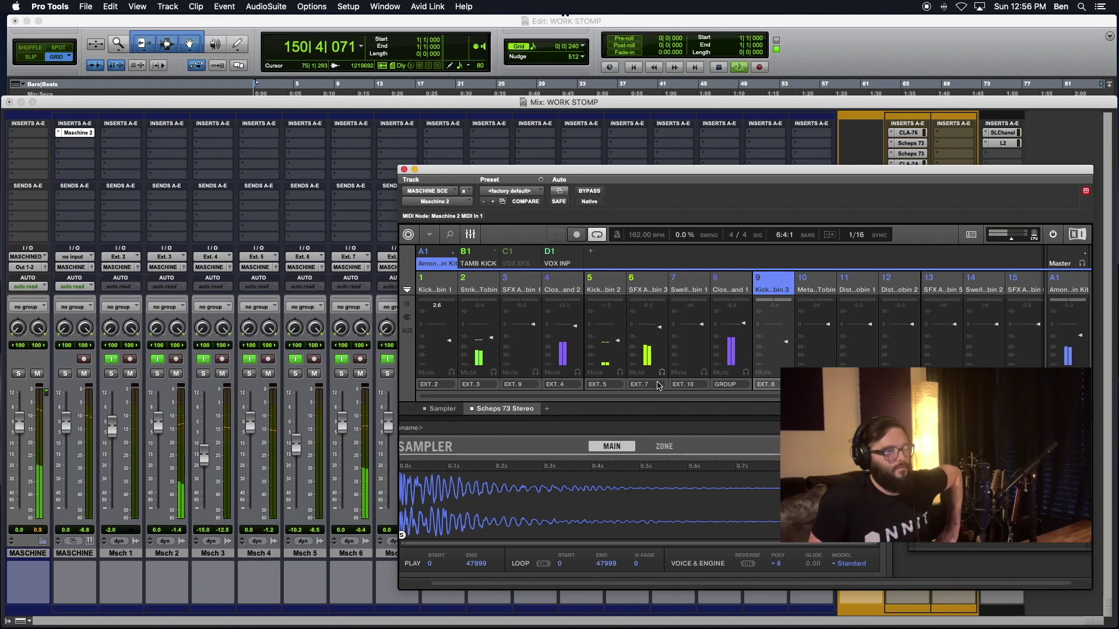
drag(342, 422, 344, 447)
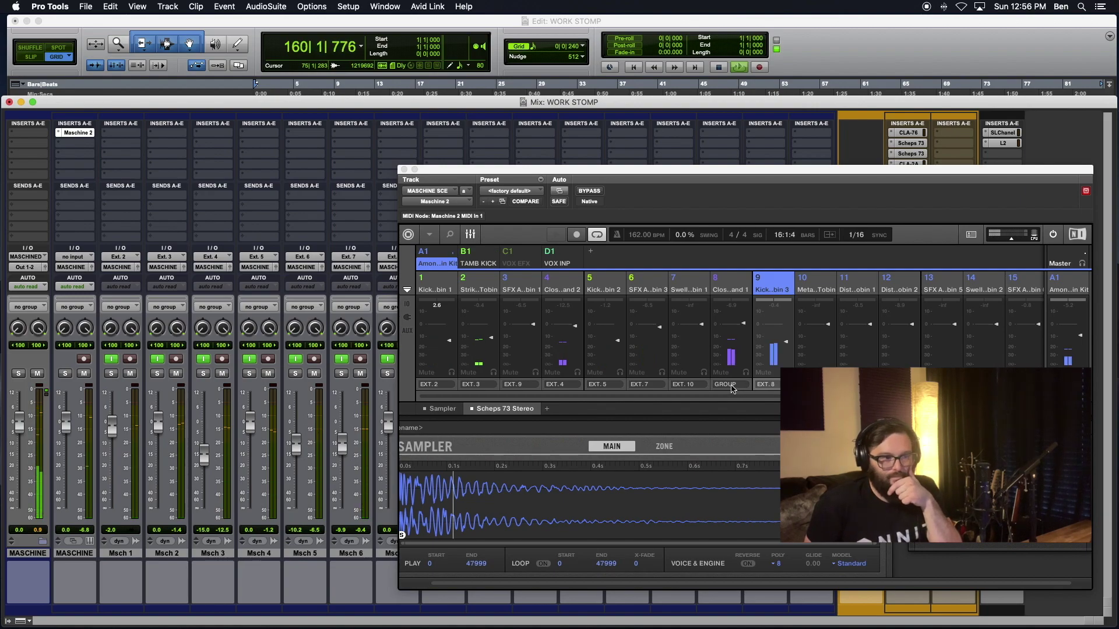
Route Kick AmonTobin 2 to Ext. 6 and ClosedHH Abbrand 1 to Ext. 5 in Maschine's mixer.
click(604, 387)
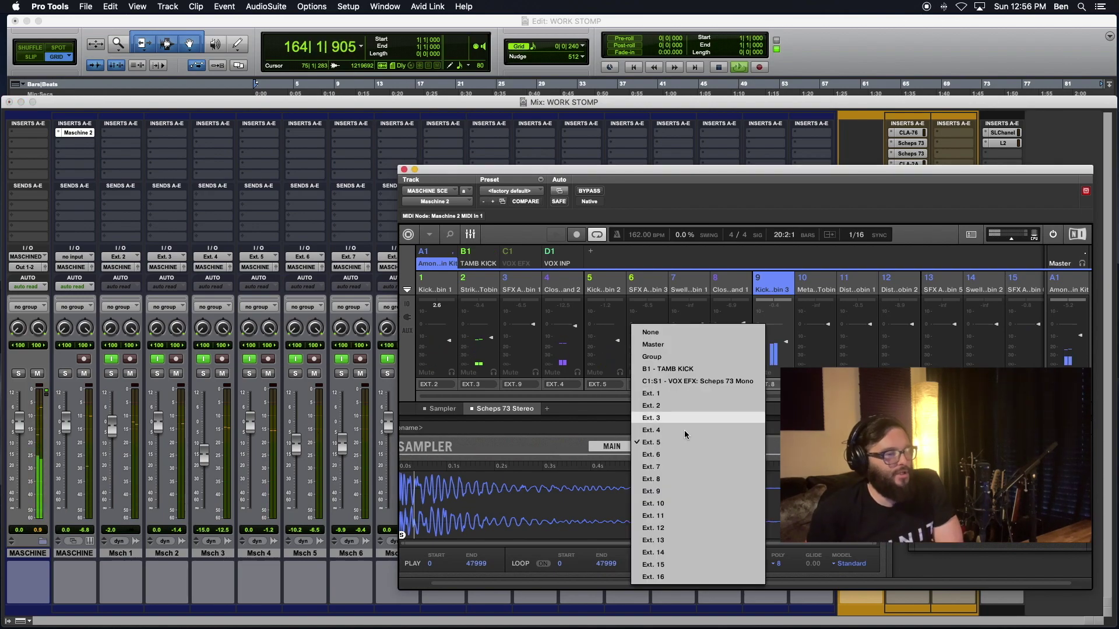
click(651, 454)
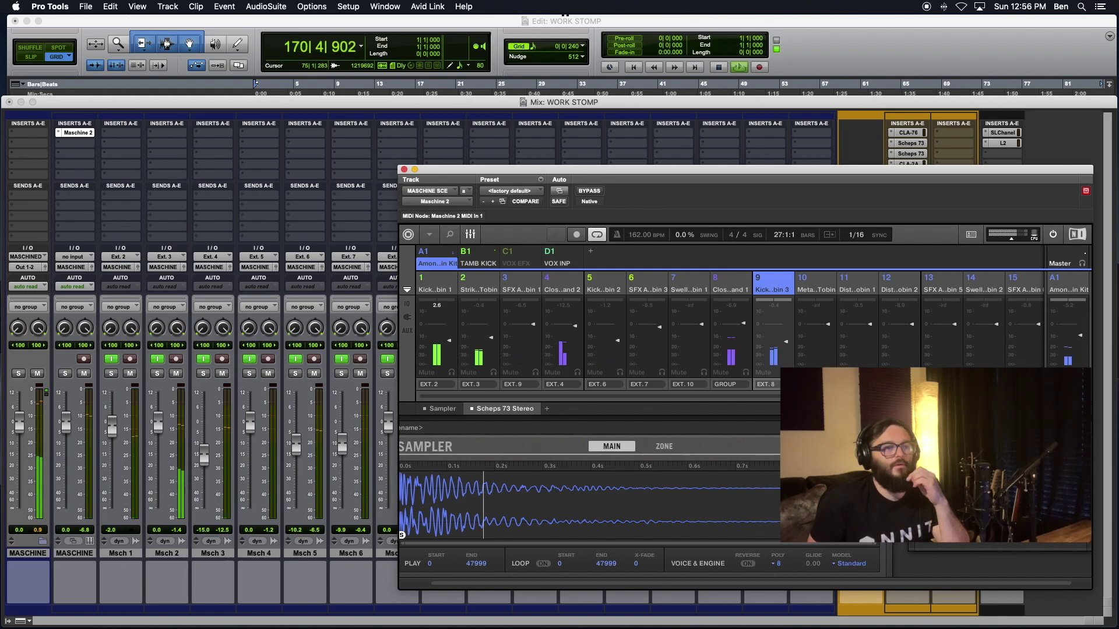
click(726, 385)
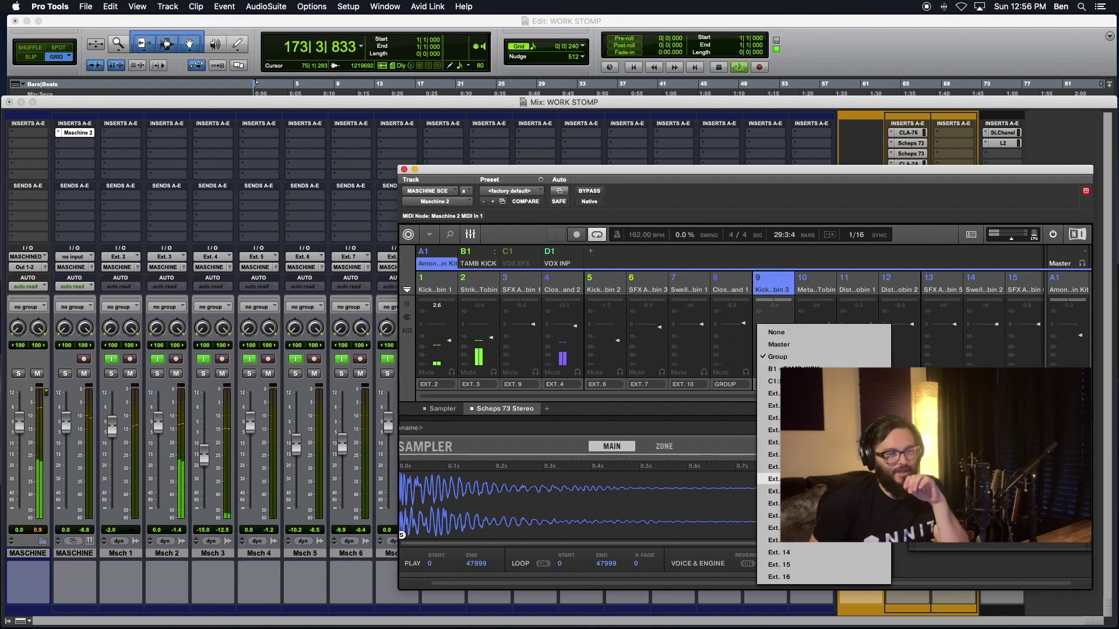
click(765, 443)
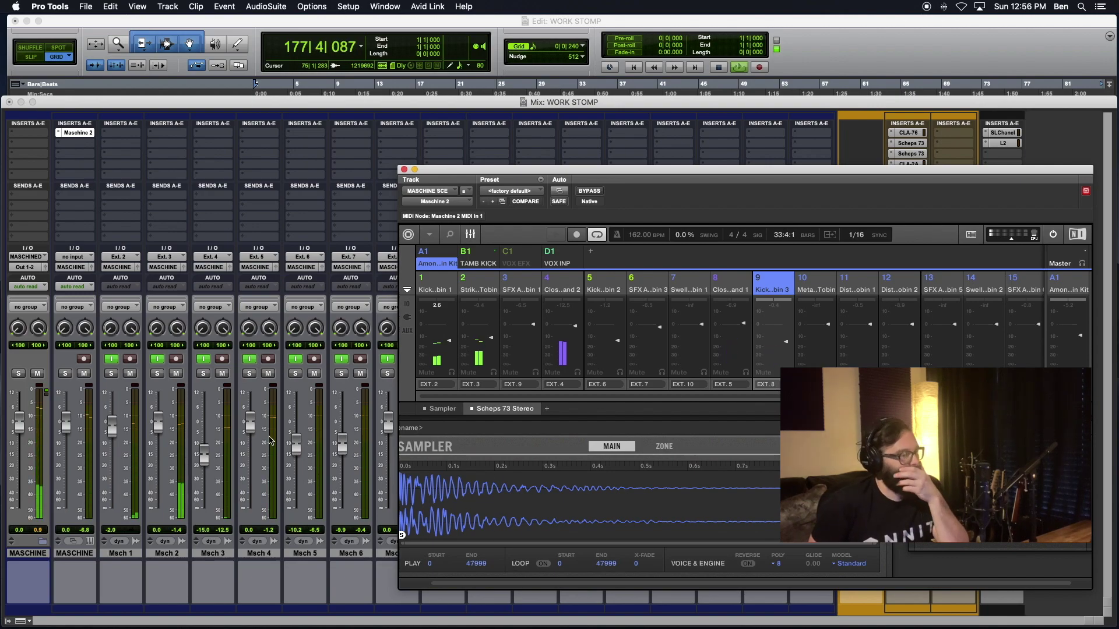
Lower the Msch 4 track's level to -15.0 dB in the mix.
drag(249, 424, 245, 457)
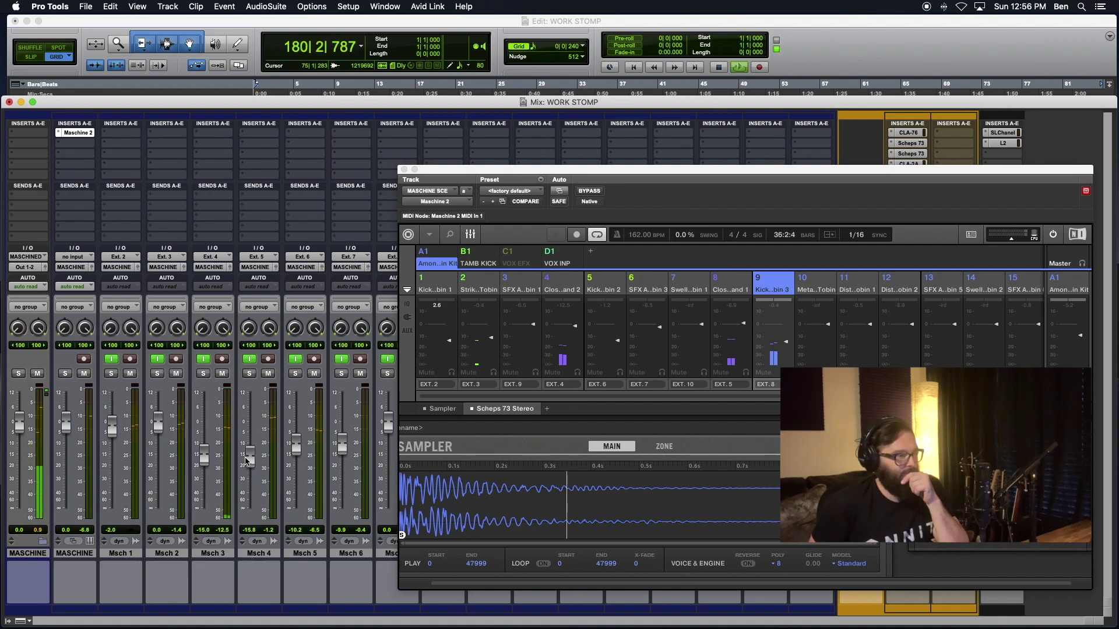
drag(245, 461, 247, 460)
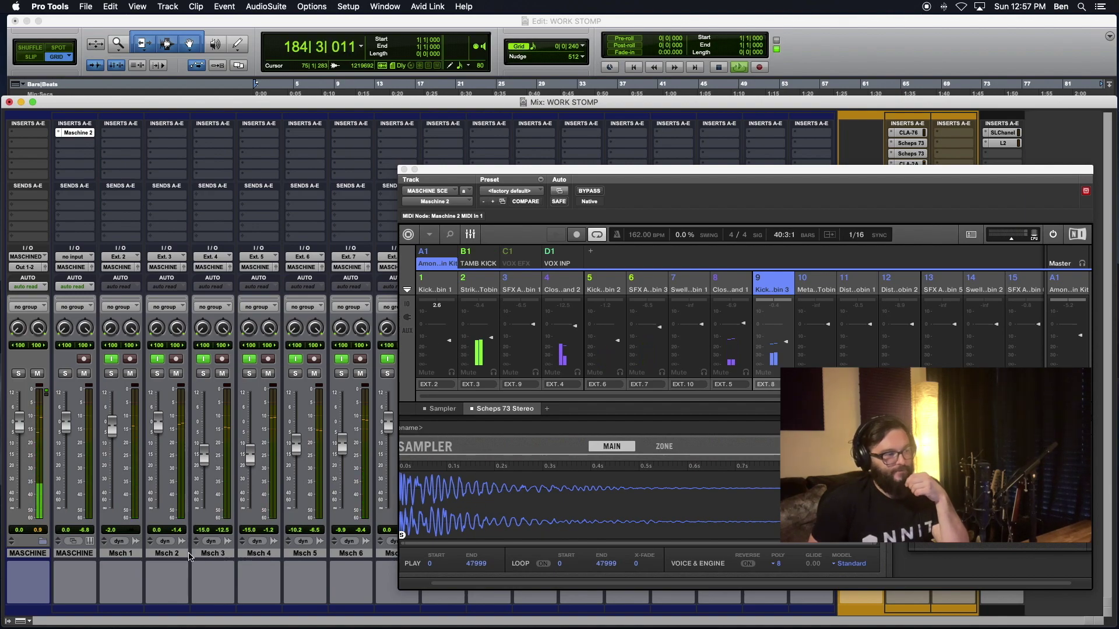
Rename the Msch 1 track as MACH KICK 1.
double_click(119, 554)
text(Kick 1)
key(BackSpace)
key(BackSpace)
text(MS)
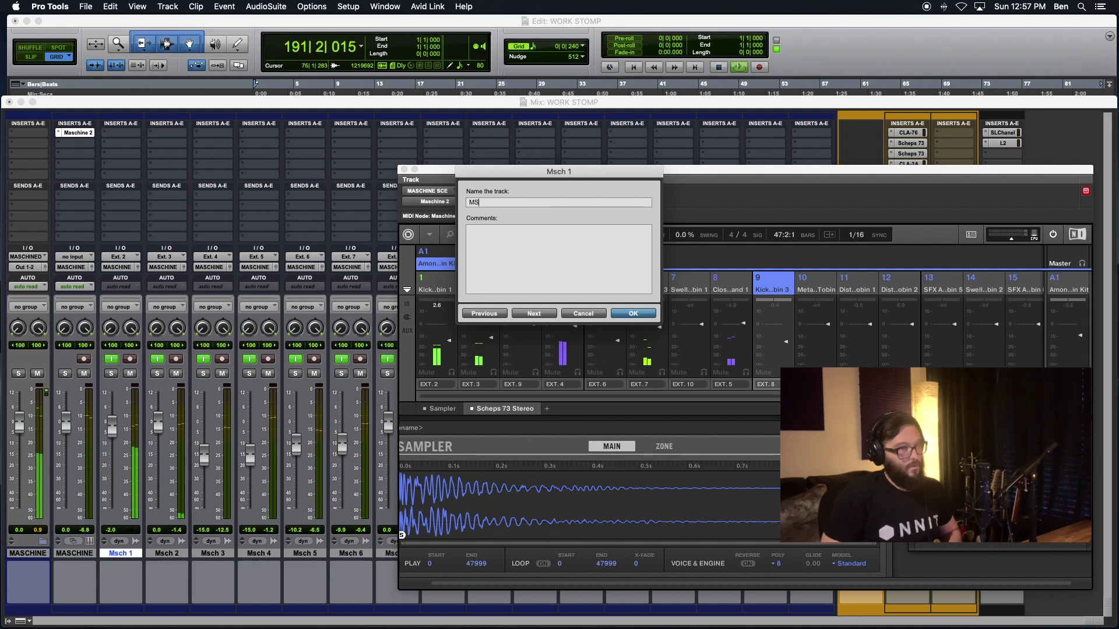
text(Csch)
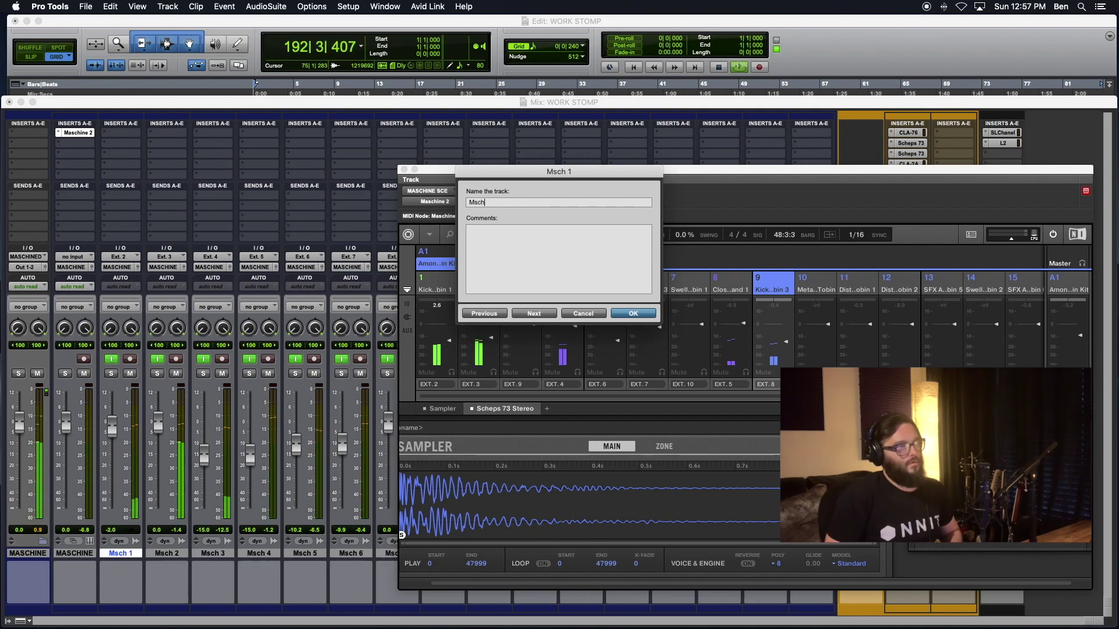
text( BD1)
key(BackSpace)
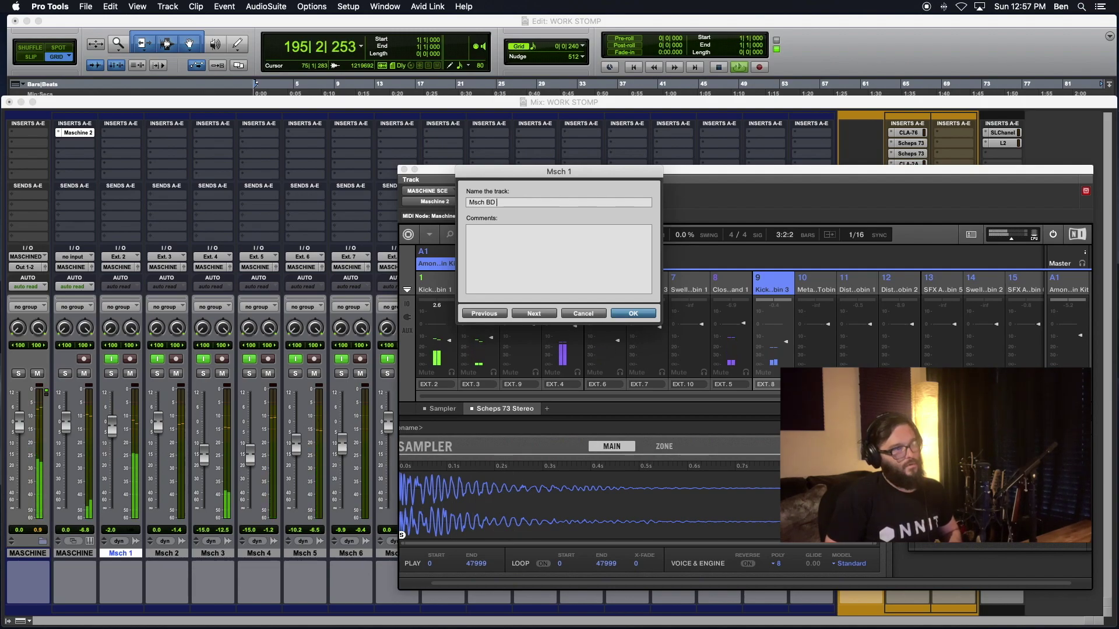
text(Kick)
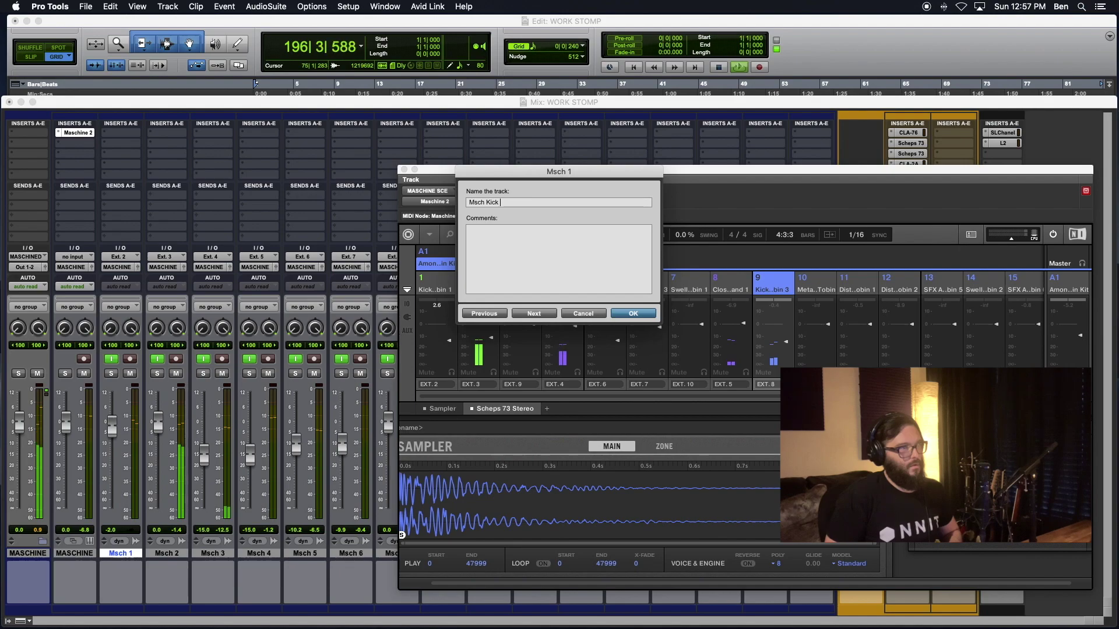
key(BackSpace)
key(BackSpace)
key(BackSpace)
key(BackSpace)
key(BackSpace)
key(BackSpace)
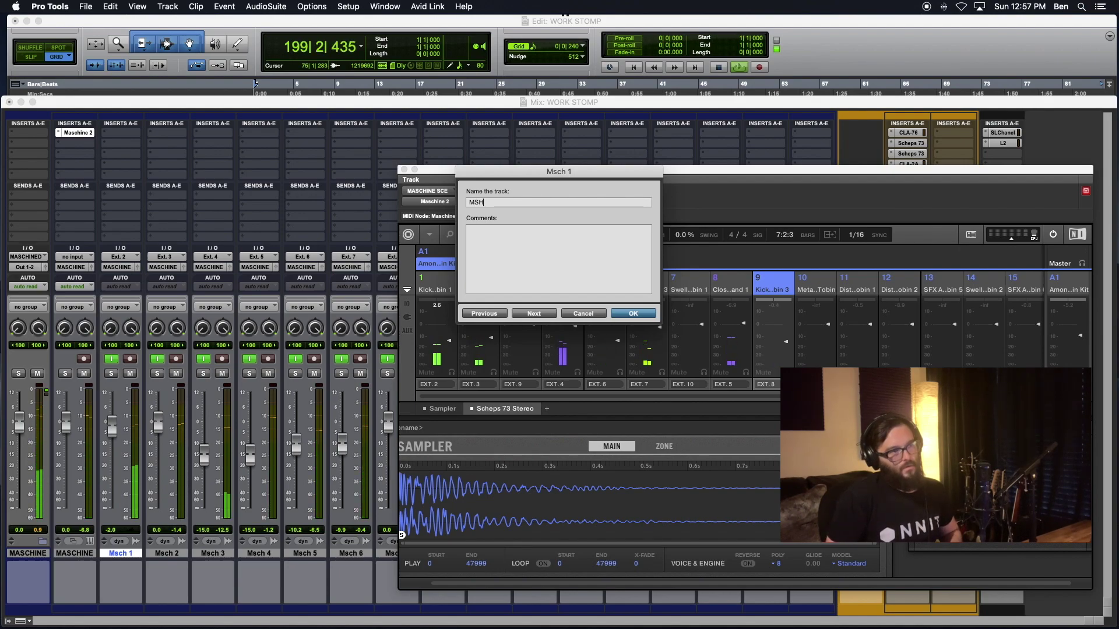
key(BackSpace)
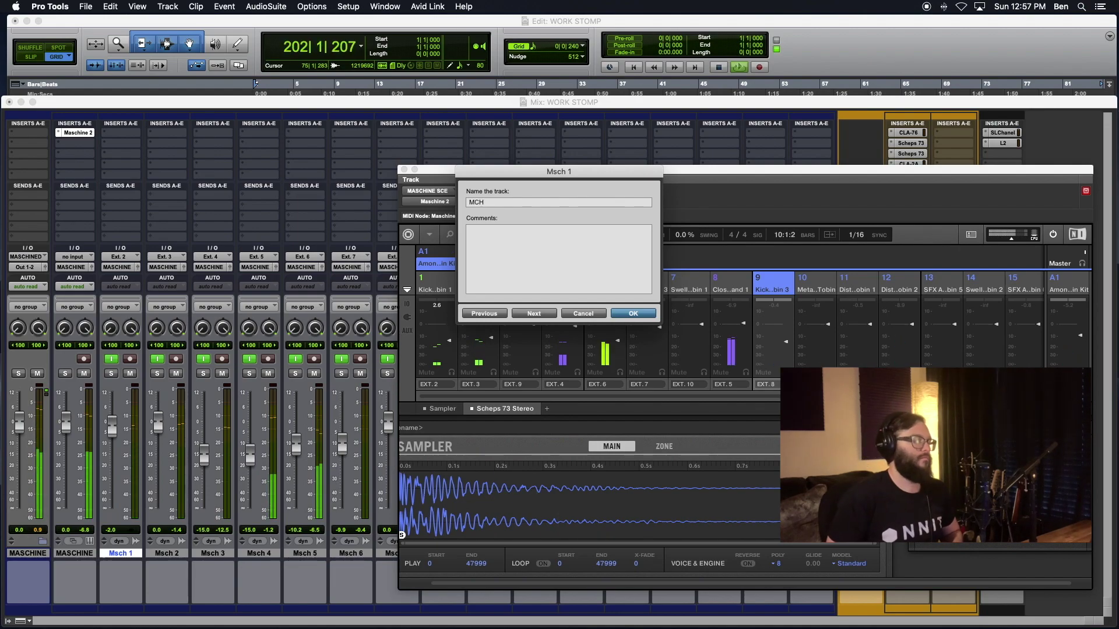
key(BackSpace)
key(BackSpace)
text(A)
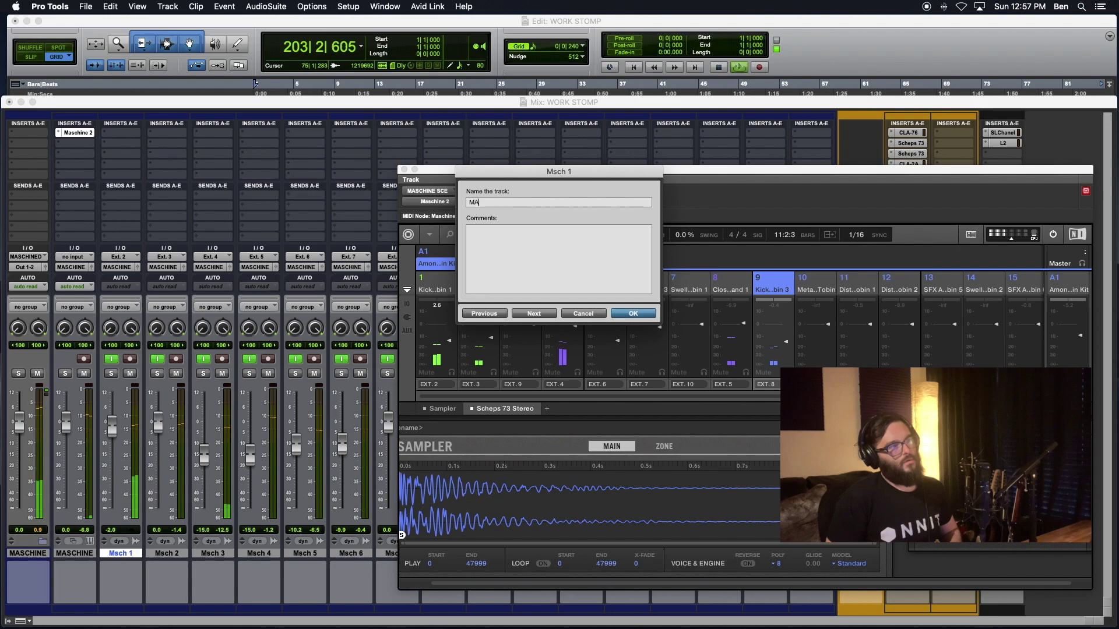
text(CH KICK 1)
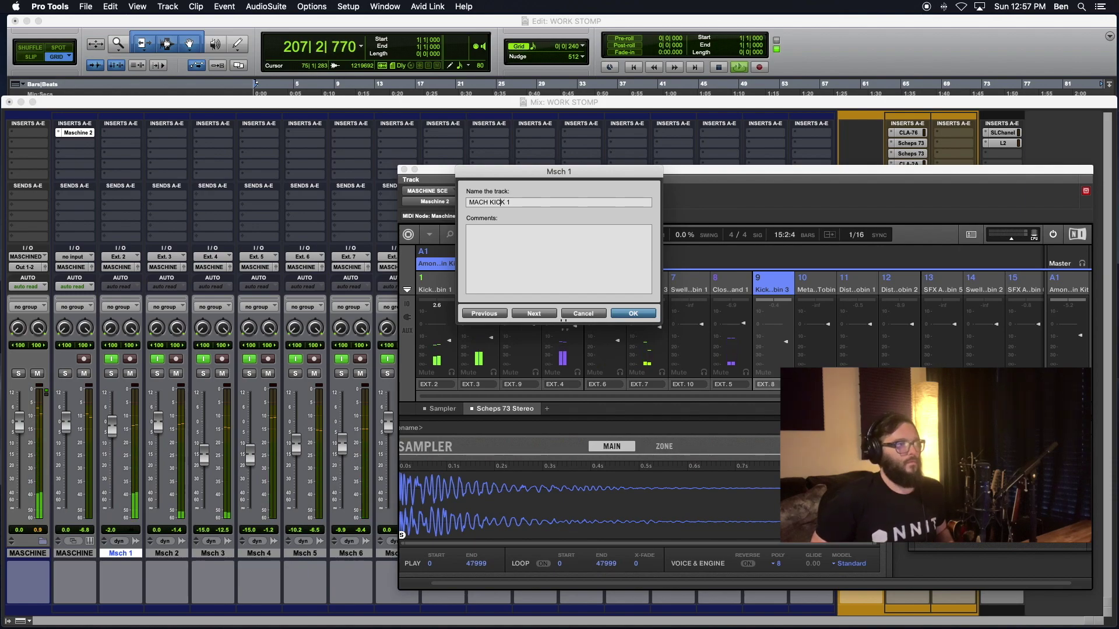
Copy the MACH prefix from the kick track's name and enter MACH SN 1 as the name of the Msch 2 track.
drag(479, 202, 469, 202)
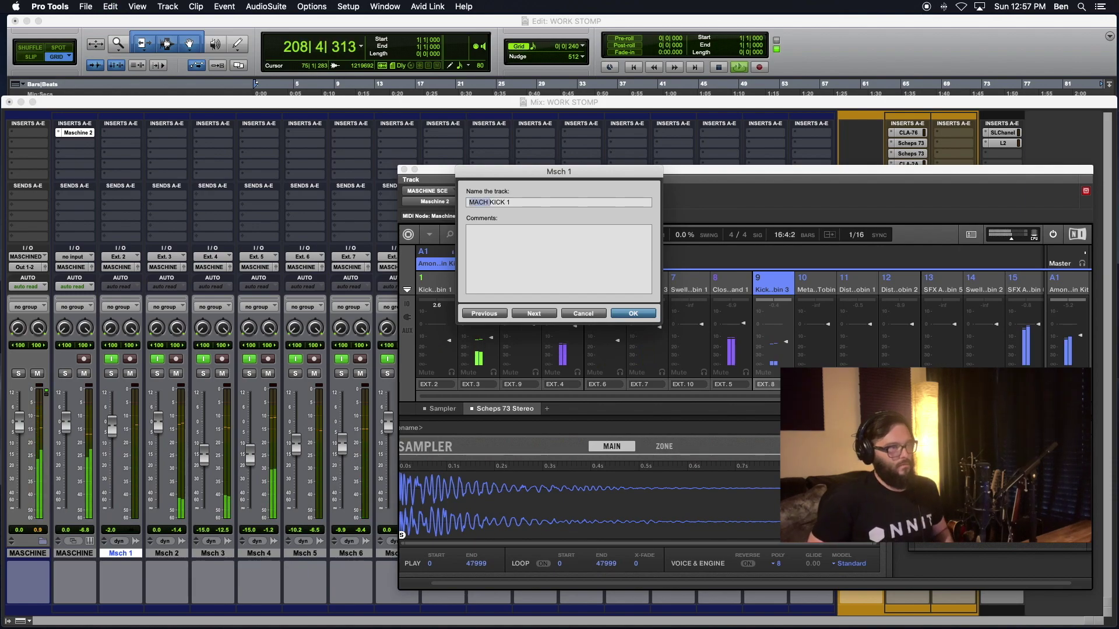
key(super+c)
key(super+Right)
key(super+v)
text(SN)
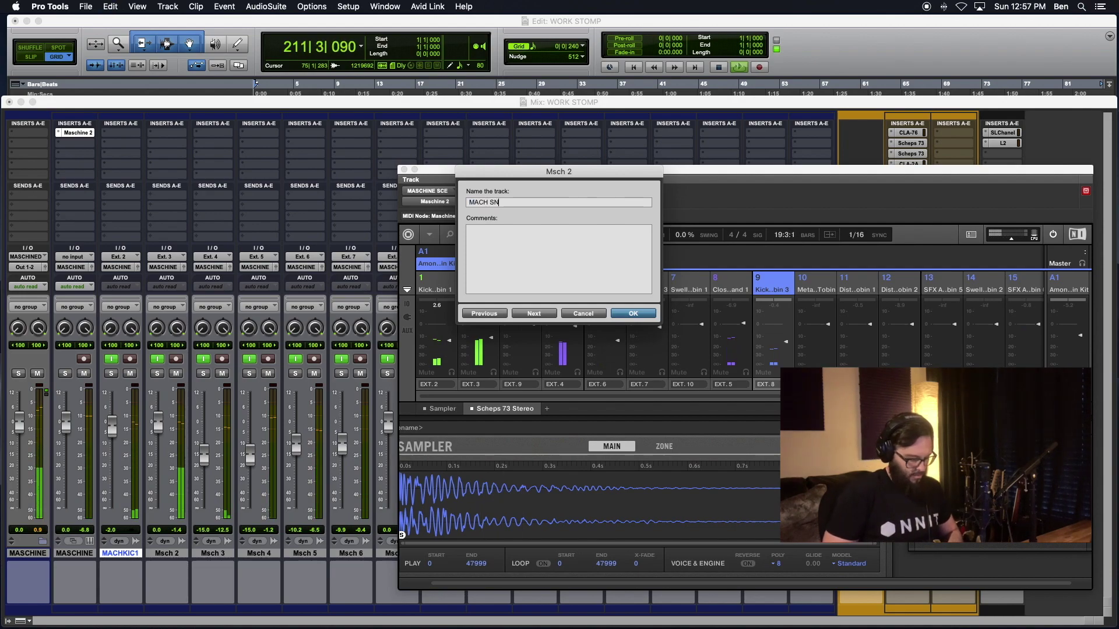
text( 1)
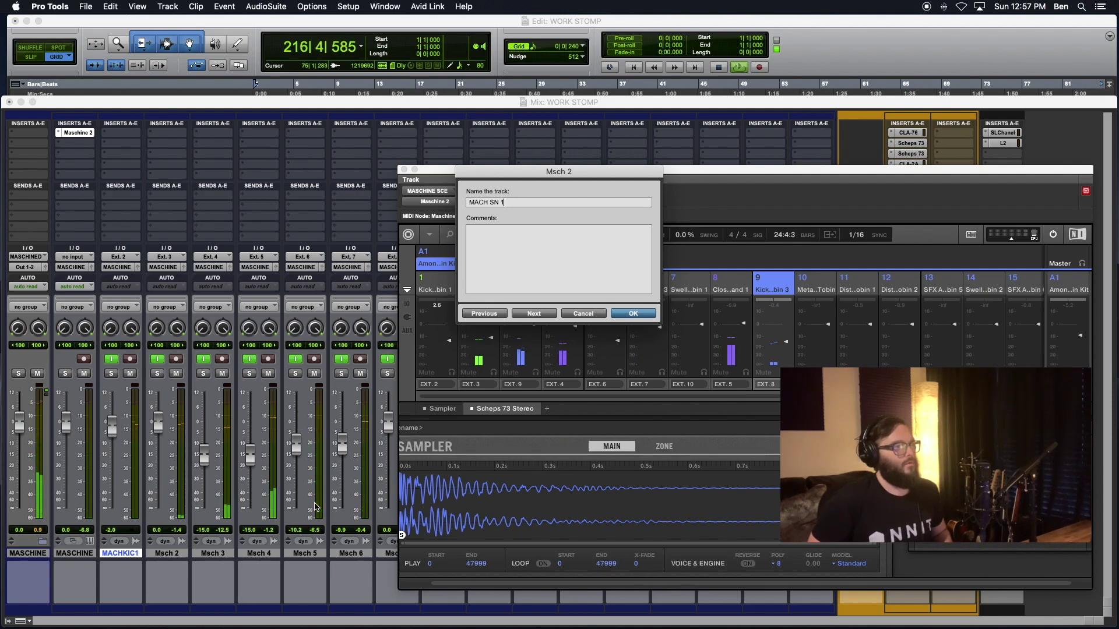
Change the prefix in the Msch 2 track's new name so it reads Msch SN 1.
key(Left)
key(Left)
key(Left)
key(Left)
key(Left)
key(BackSpace)
key(BackSpace)
key(BackSpace)
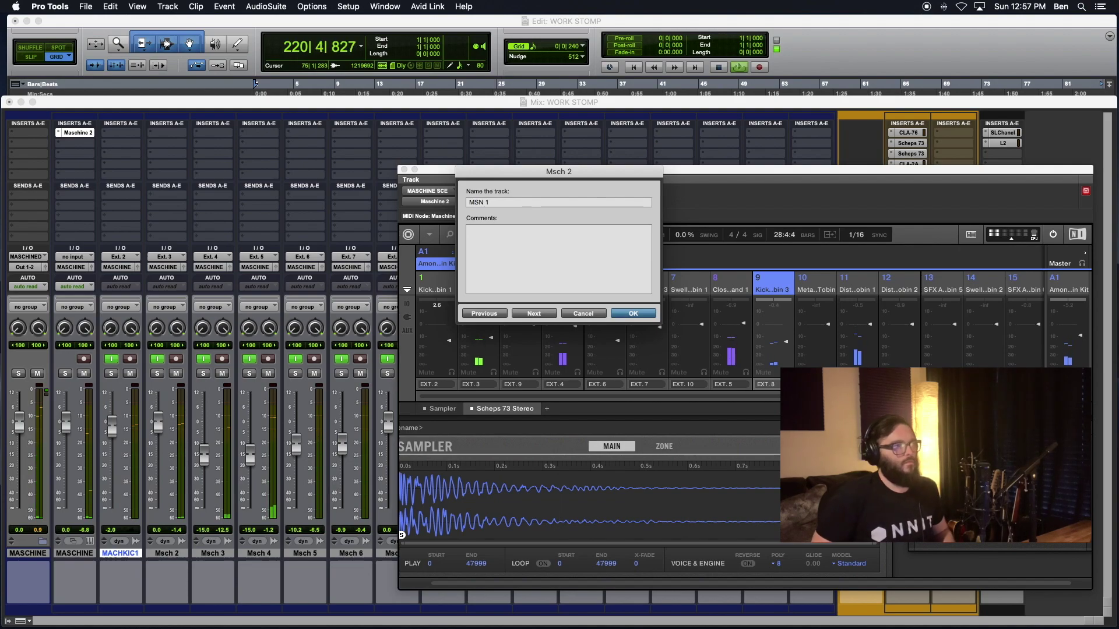
key(BackSpace)
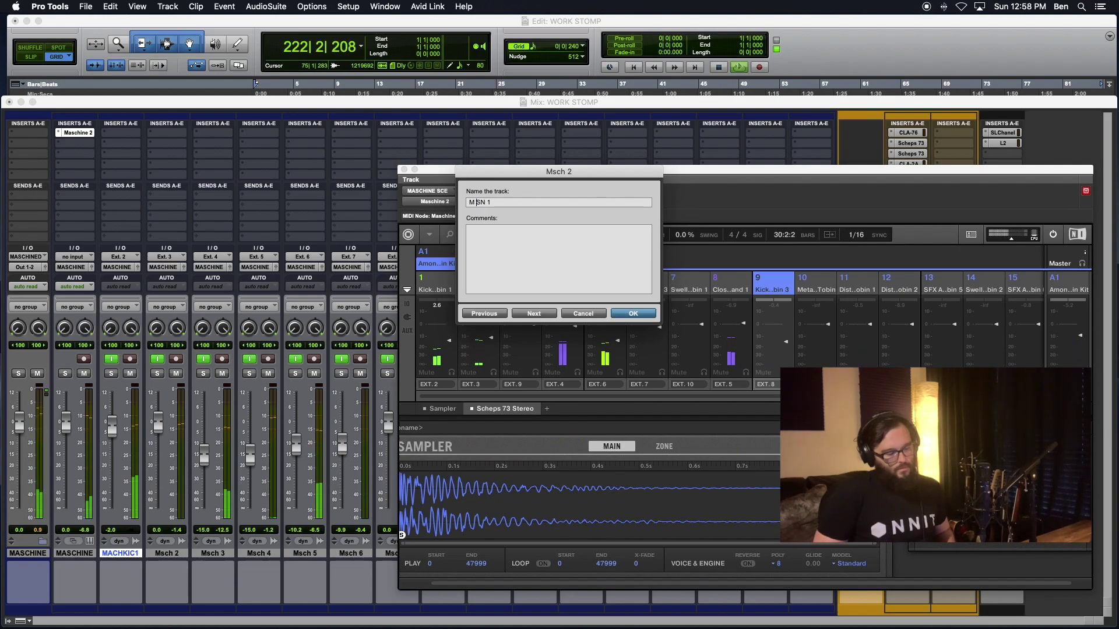
text(sh)
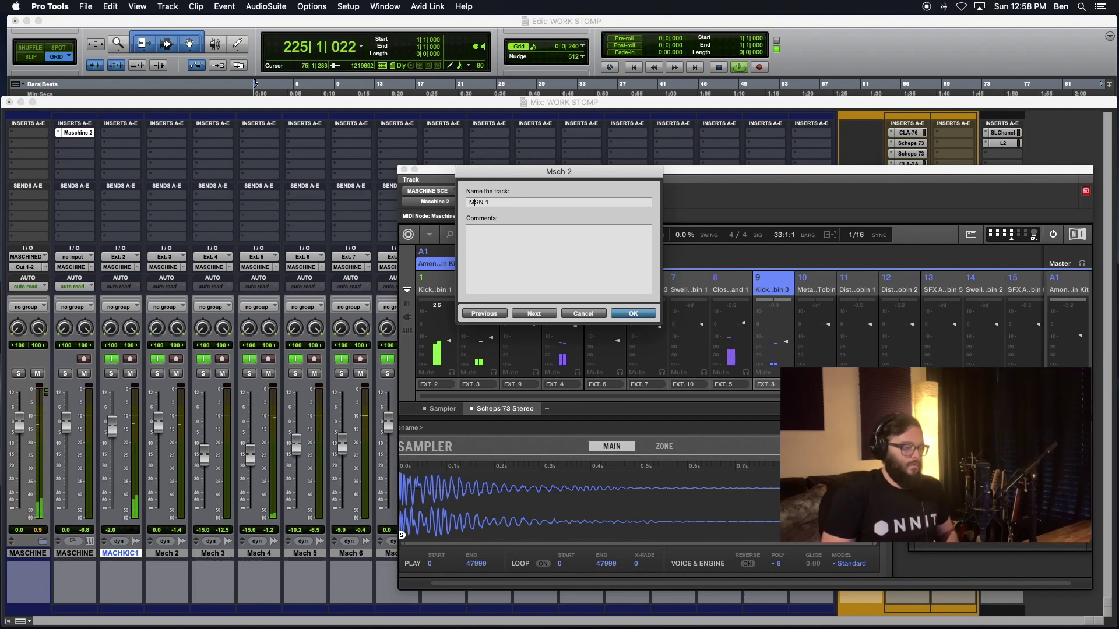
key(BackSpace)
text(ch)
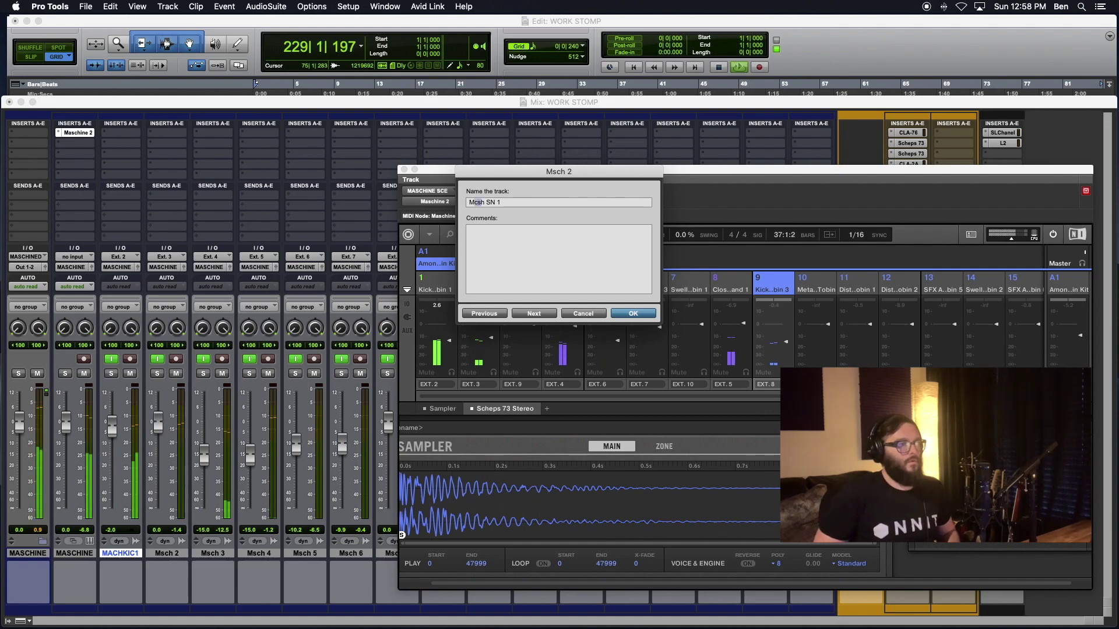
Replace the prefix in the Msch 2 track's new name with capitals so it reads MSCH SN 1.
key(Right)
key(shift+Left)
key(shift+Left)
key(shift+Left)
key(shift+Left)
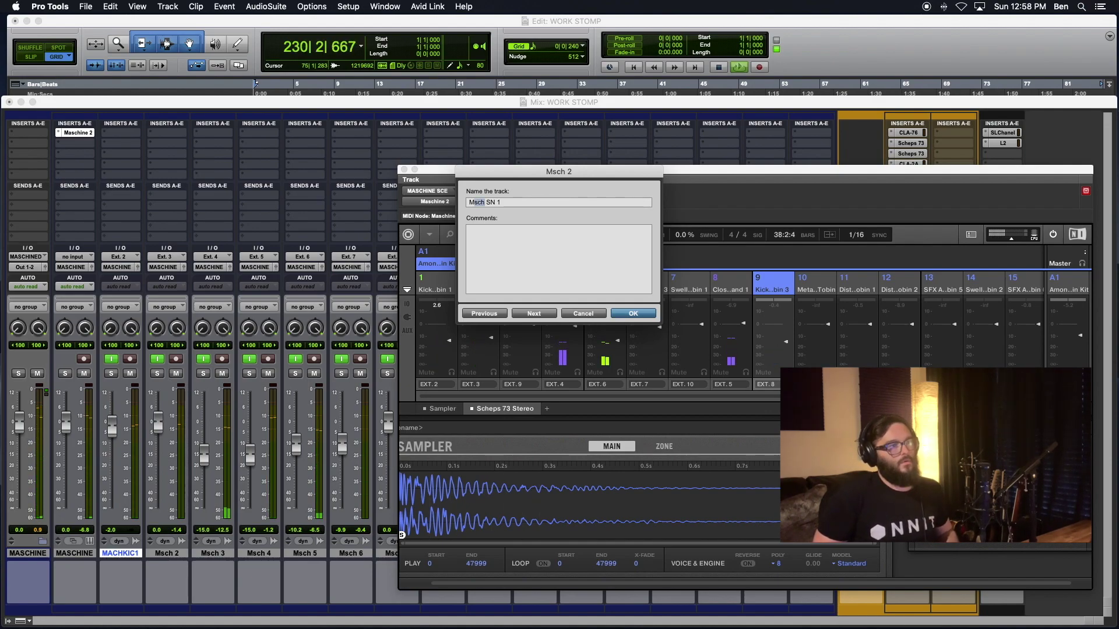
key(super+c)
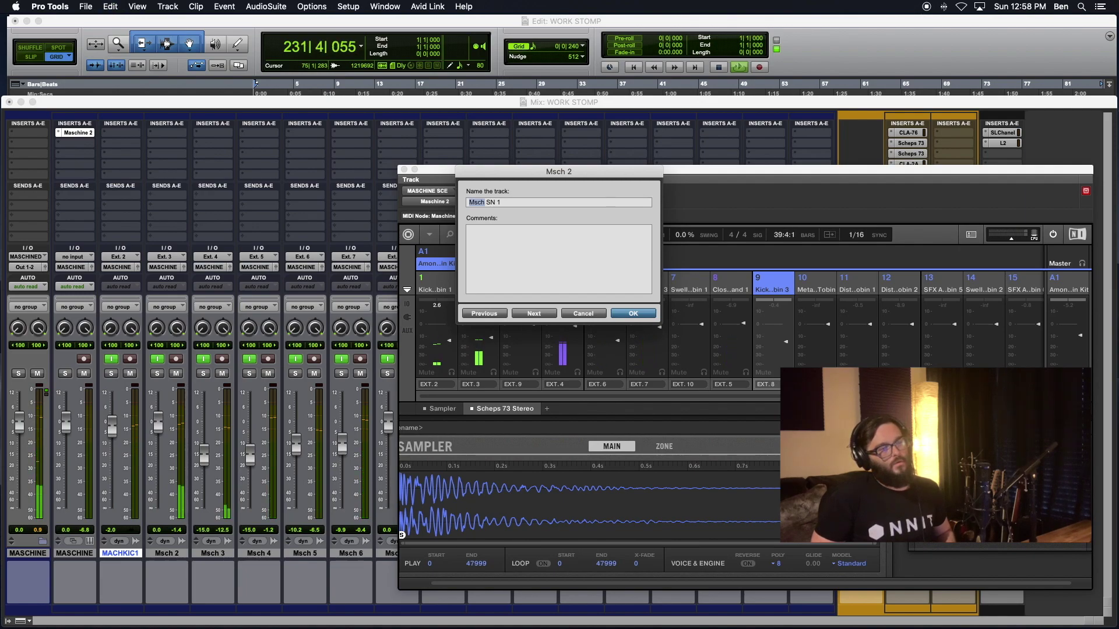
text(m)
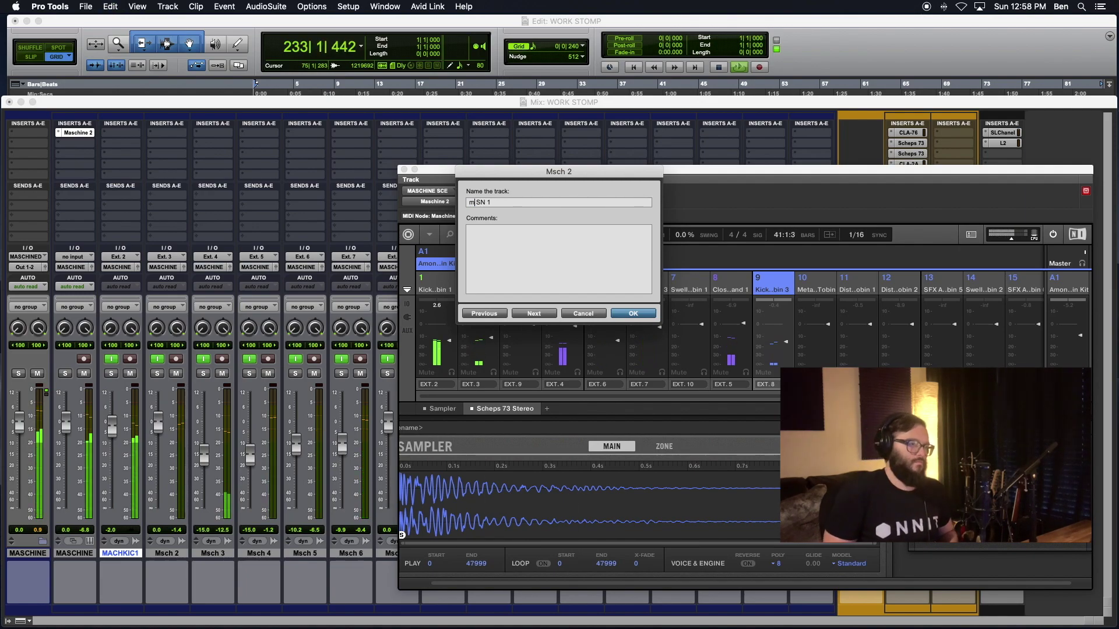
text(SC)
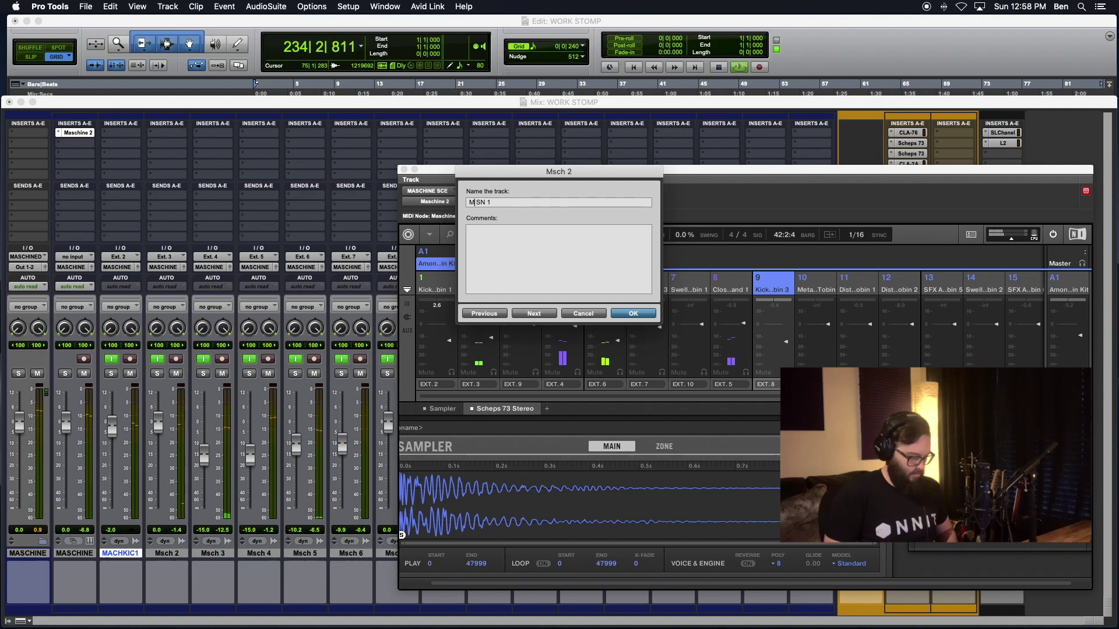
text(H)
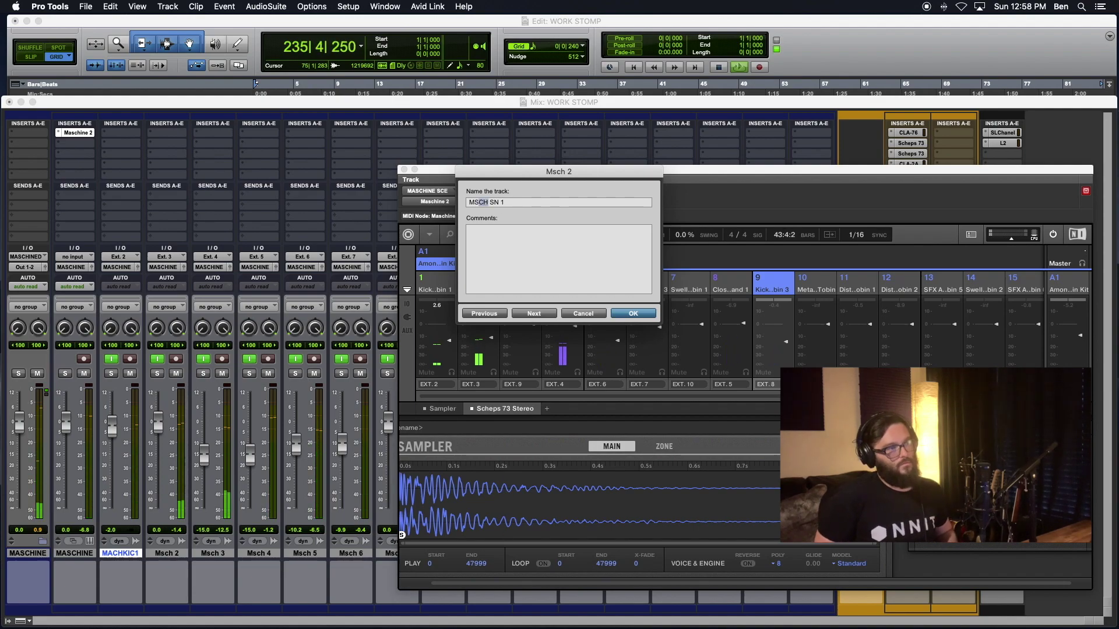
Copy the MSCH prefix and rename the kick track as MSCH KICK 1.
key(super+Left)
key(Left)
key(Left)
key(Left)
key(Left)
key(Left)
key(shift+Left)
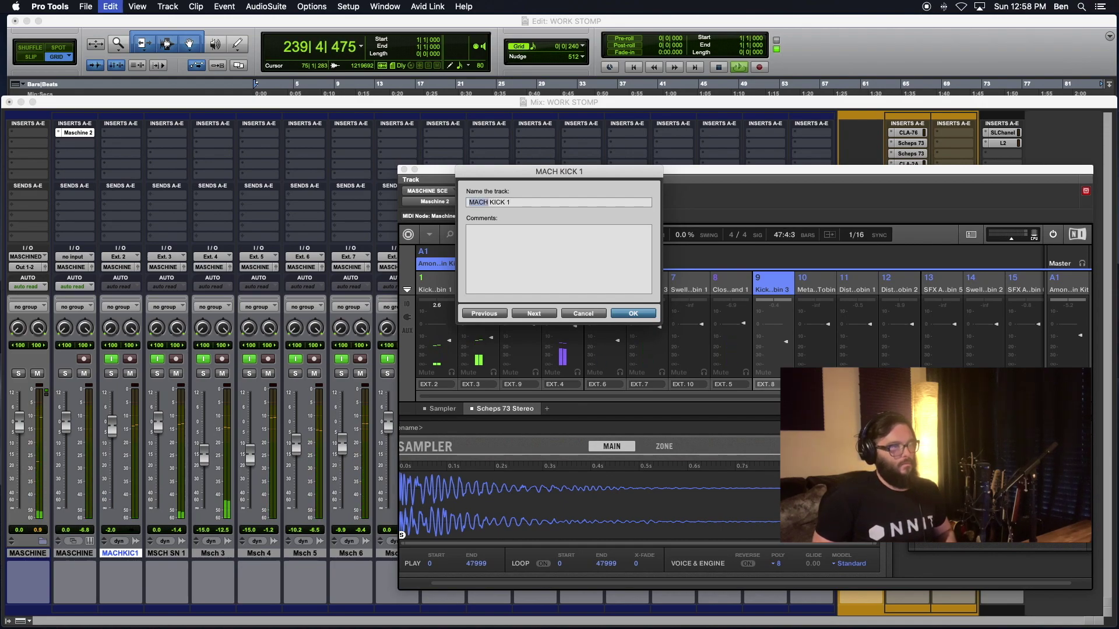
key(super+Right)
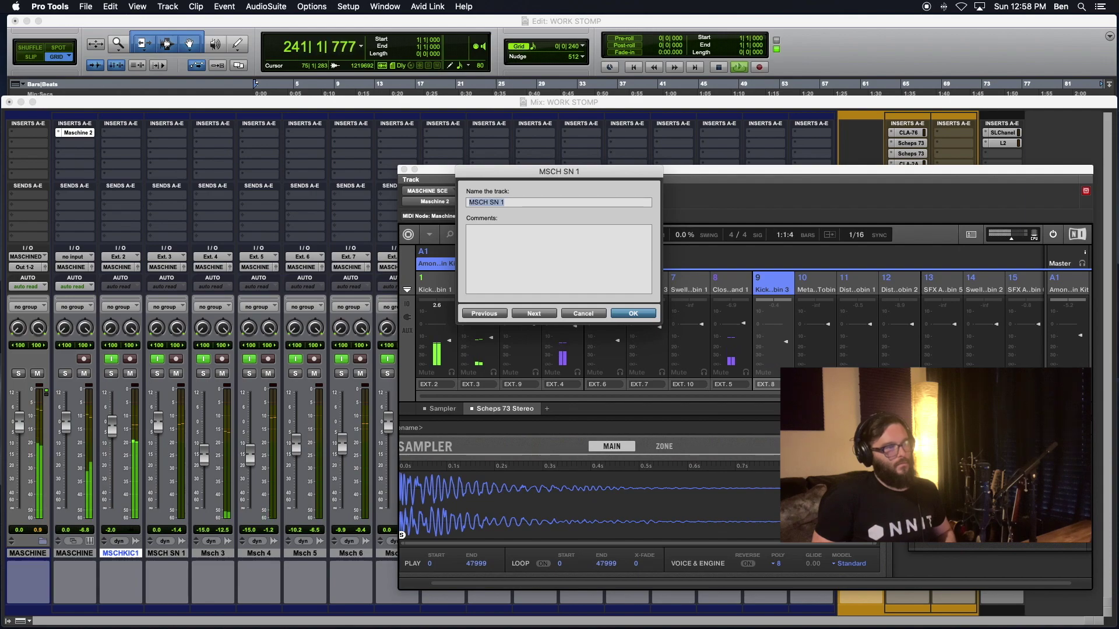
Review the names of the renamed kick and snare tracks in the track naming dialog.
key(super+Left)
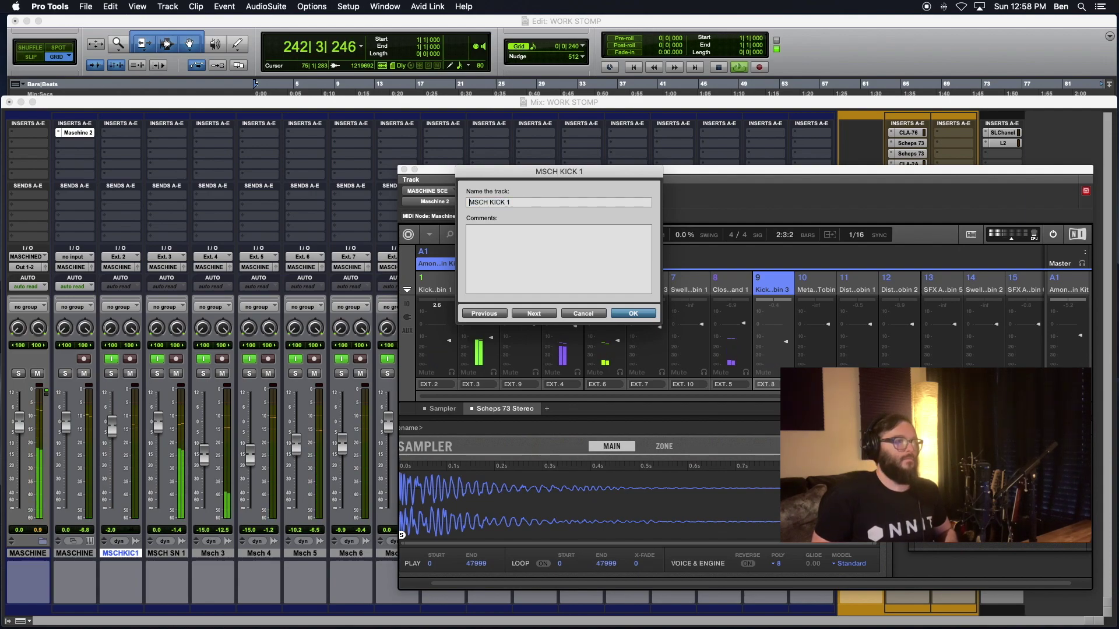
key(Right)
key(Right)
key(Right)
key(Right)
key(Right)
key(Right)
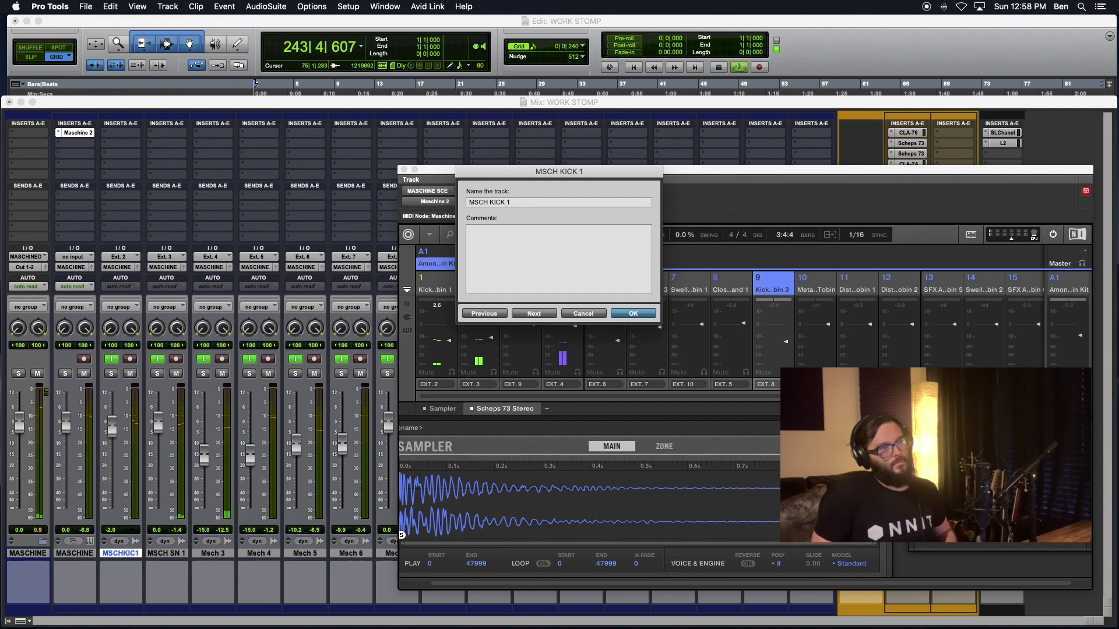
key(super+Right)
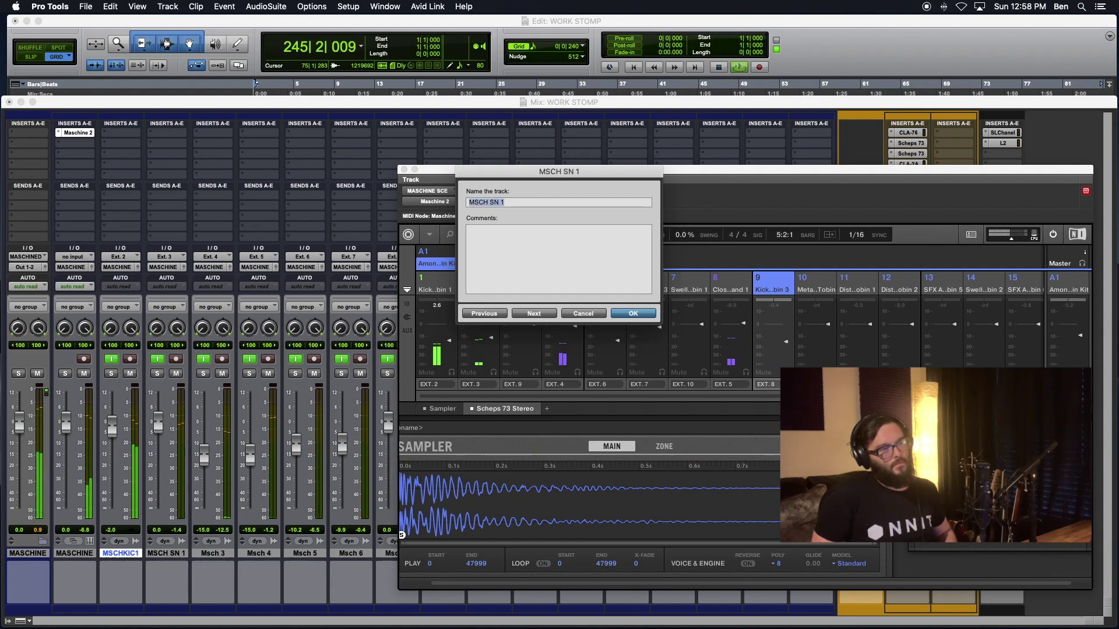
key(Right)
key(Right)
key(Right)
key(Right)
key(Right)
key(Right)
key(Right)
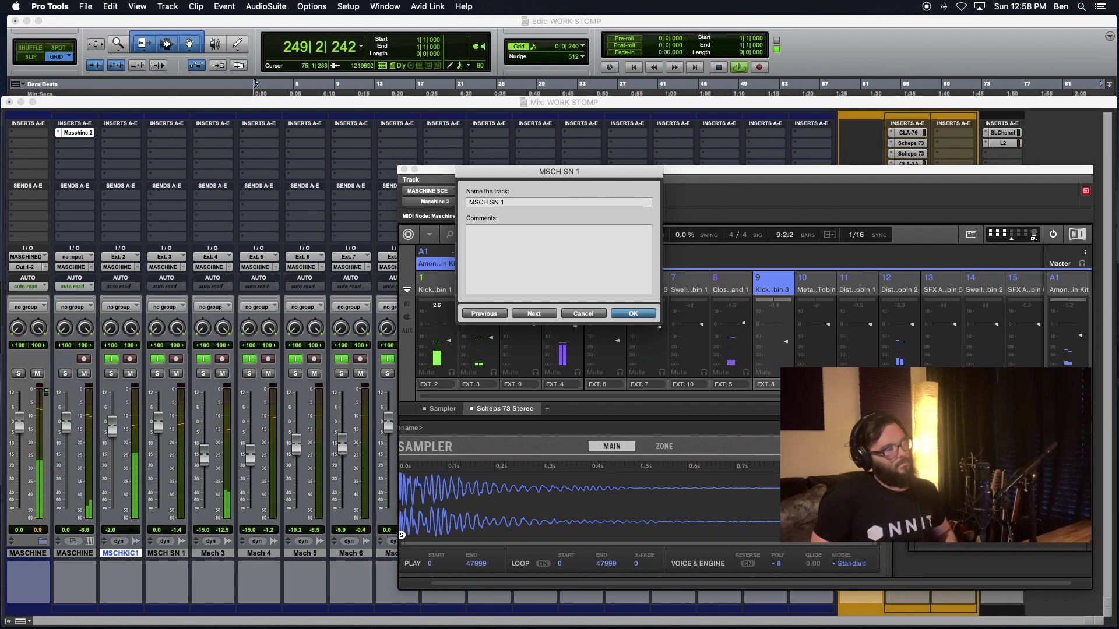
Rename the Msch 3 track as MSCH HAT 1.
key(super+Right)
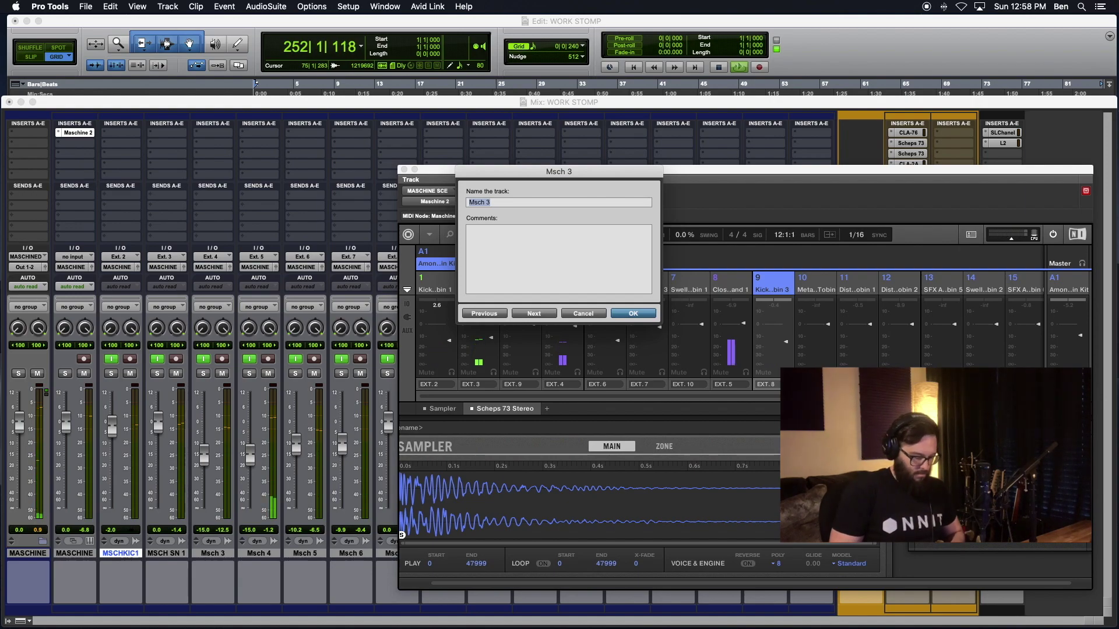
text(H)
key(BackSpace)
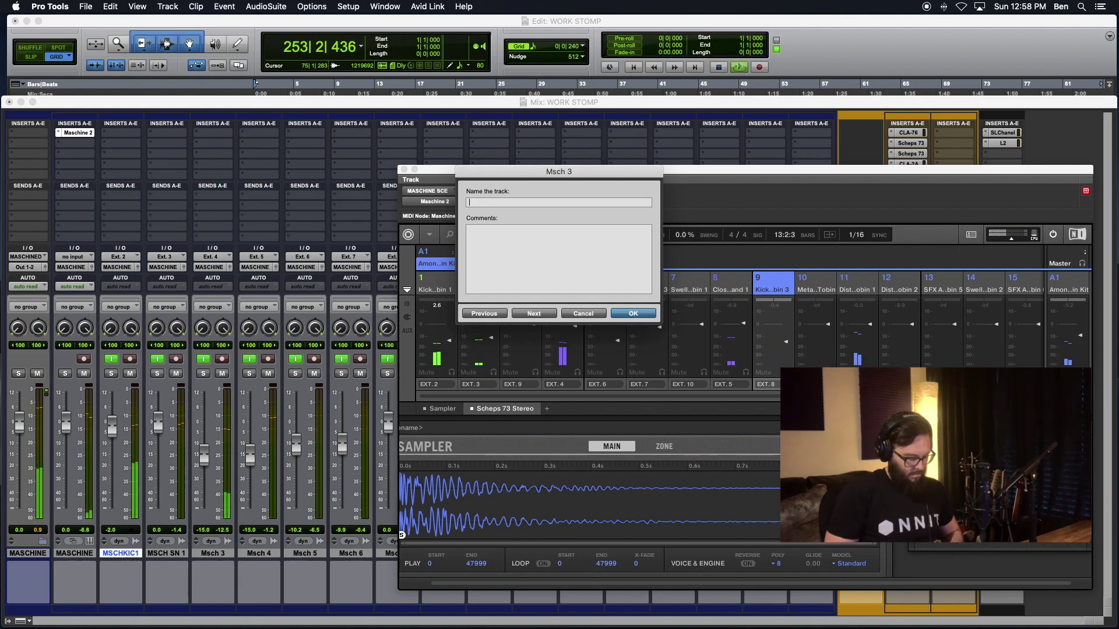
text(MSCH HAT 1)
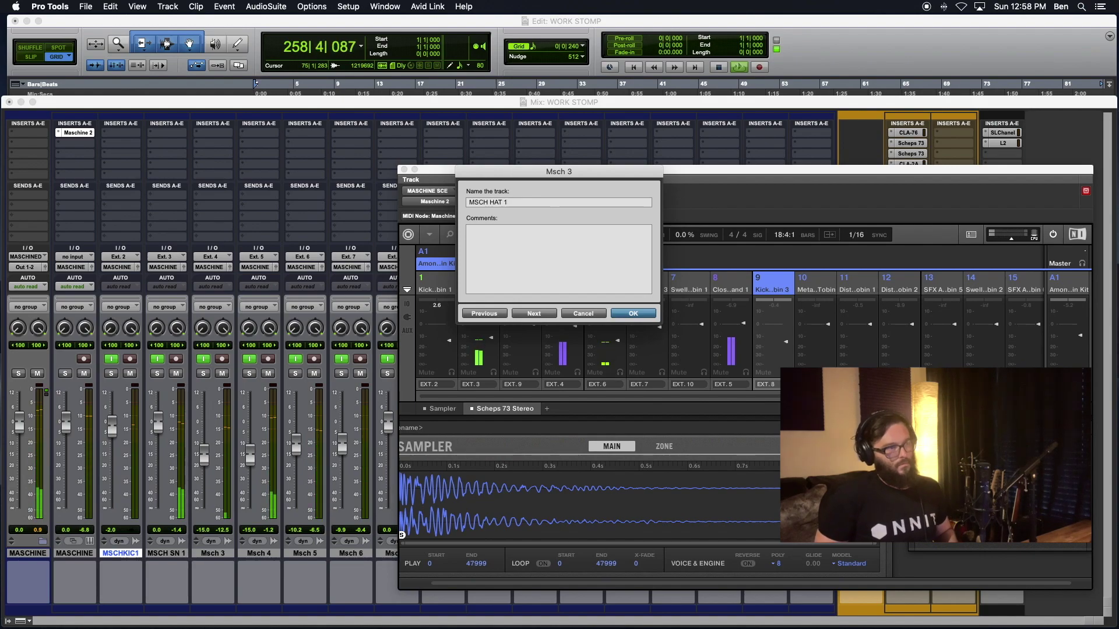
Rename the Msch 4 track as MSCH HAT 2, reusing the copied MSCH prefix.
key(super+Right)
key(super+v)
text(HAT 2)
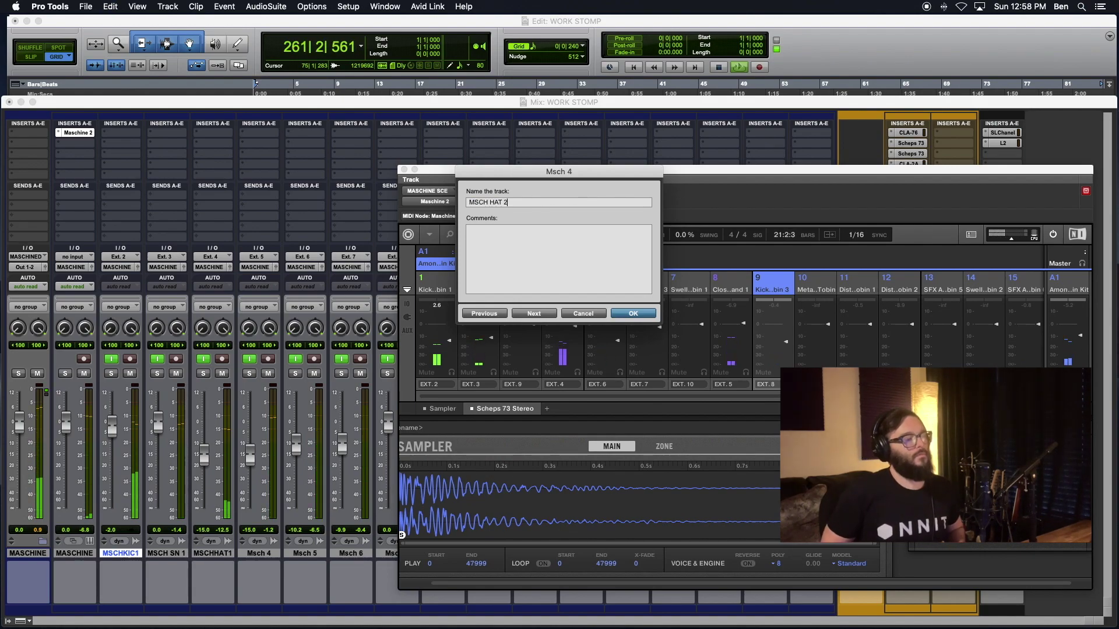
Check the names already given to the earlier drum tracks and rename the Msch 5 track as MSCH KICK 2.
key(super+Right)
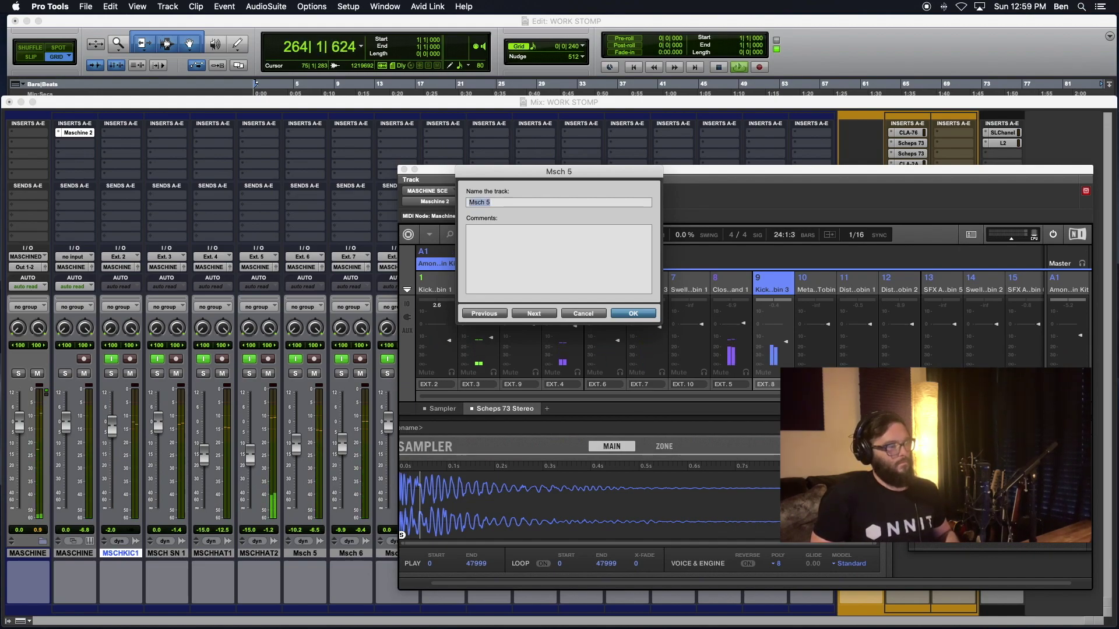
key(super+Left)
key(super+Left)
key(super+Left)
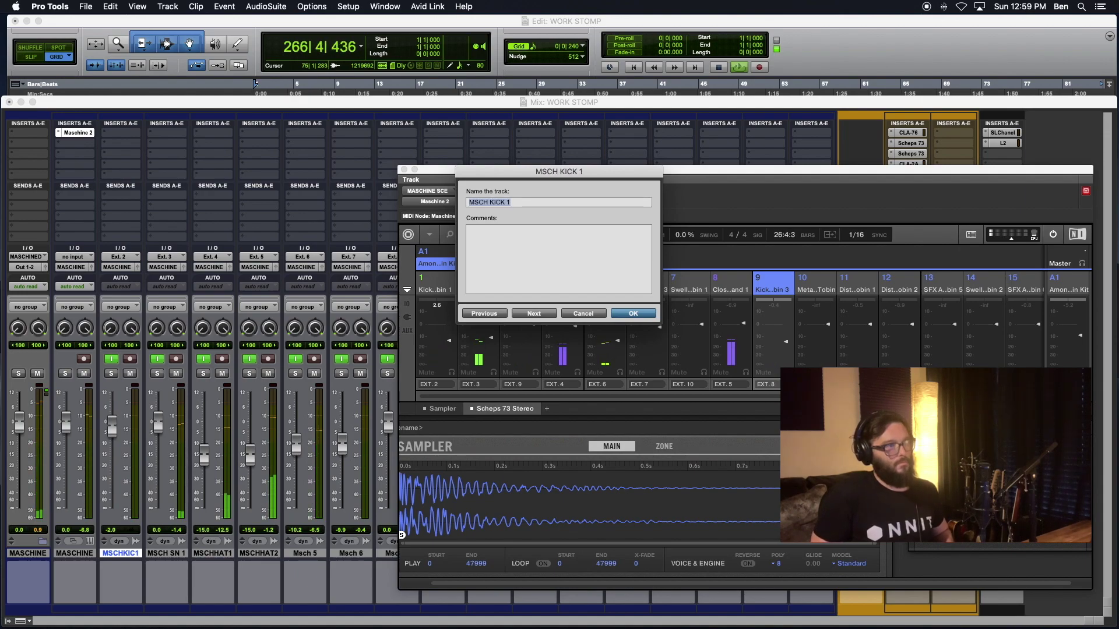
key(super+Right)
key(super+Right)
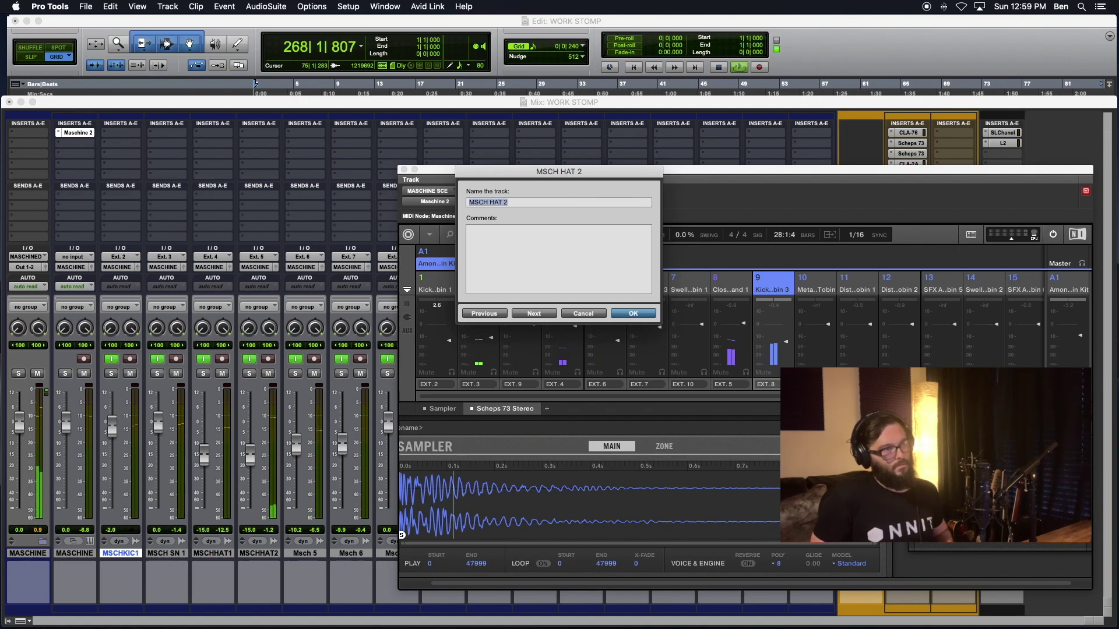
key(super+Right)
key(super+v)
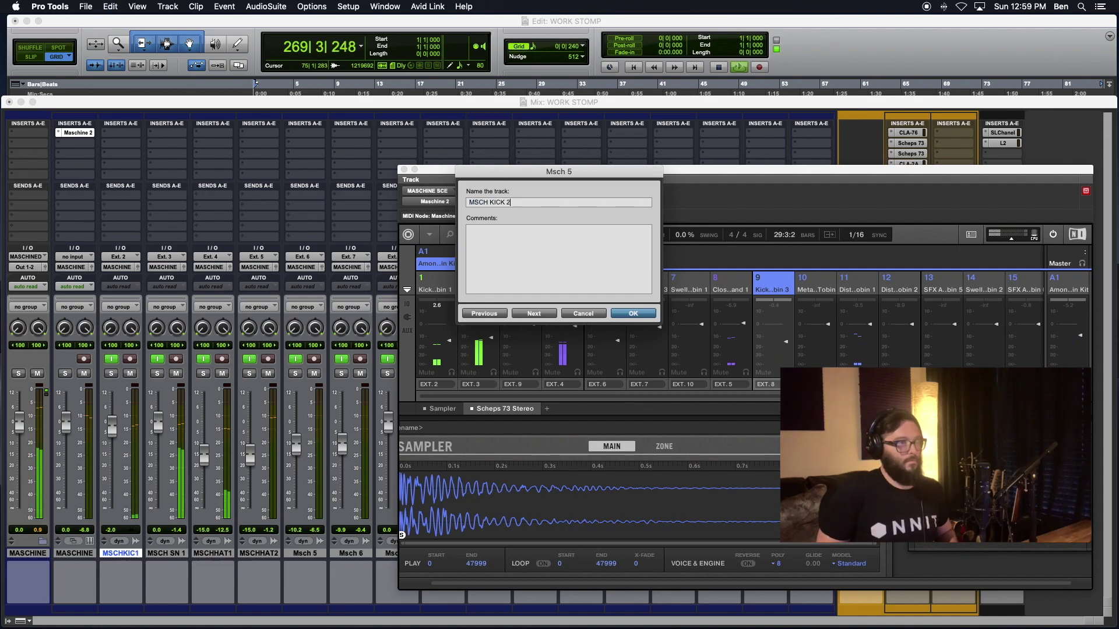
Rename the Msch 6 track as MSCH SN 2, reusing the copied MSCH prefix.
key(super+Left)
key(super+Right)
key(super+Right)
key(super+v)
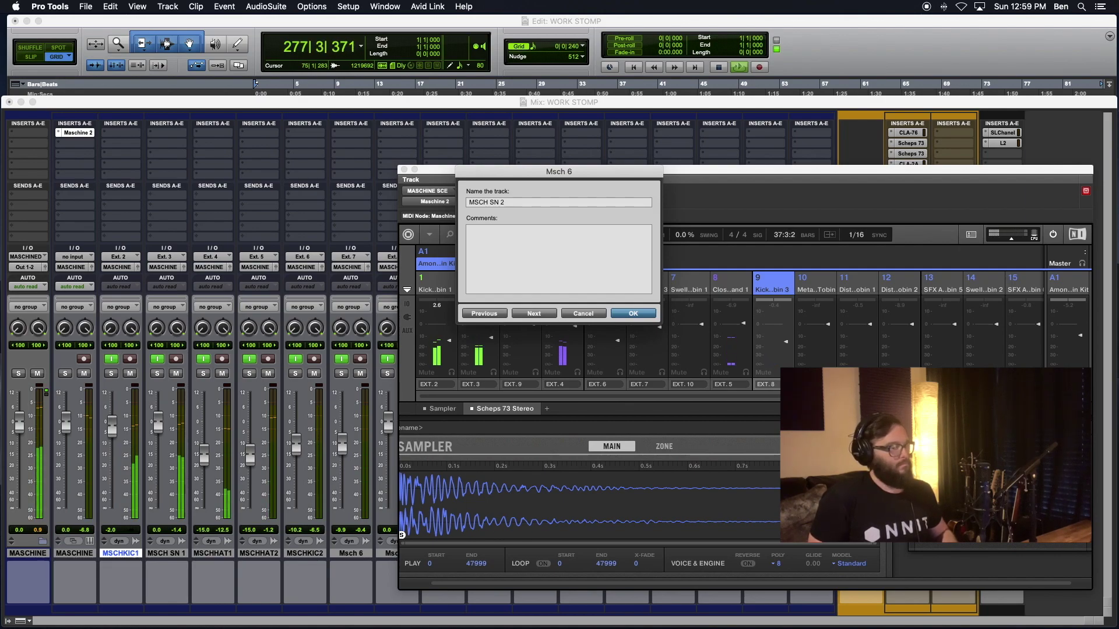
key(super+Right)
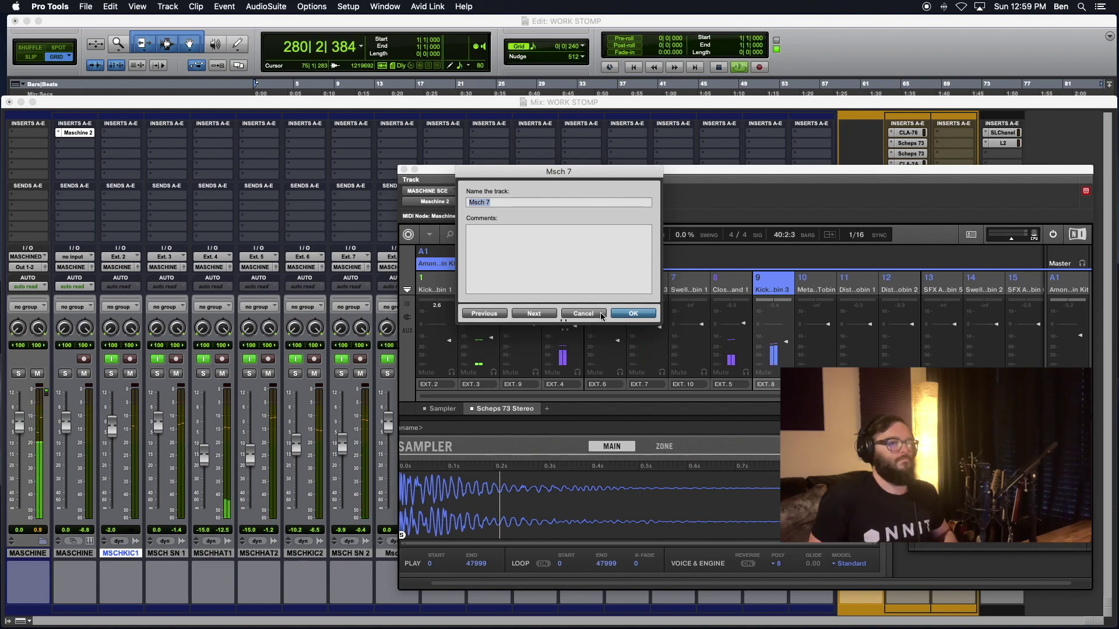
Close the track naming dialog, uncover more mixer tracks from behind the Maschine window, and save the session.
click(629, 315)
drag(525, 176, 564, 185)
key(super+s)
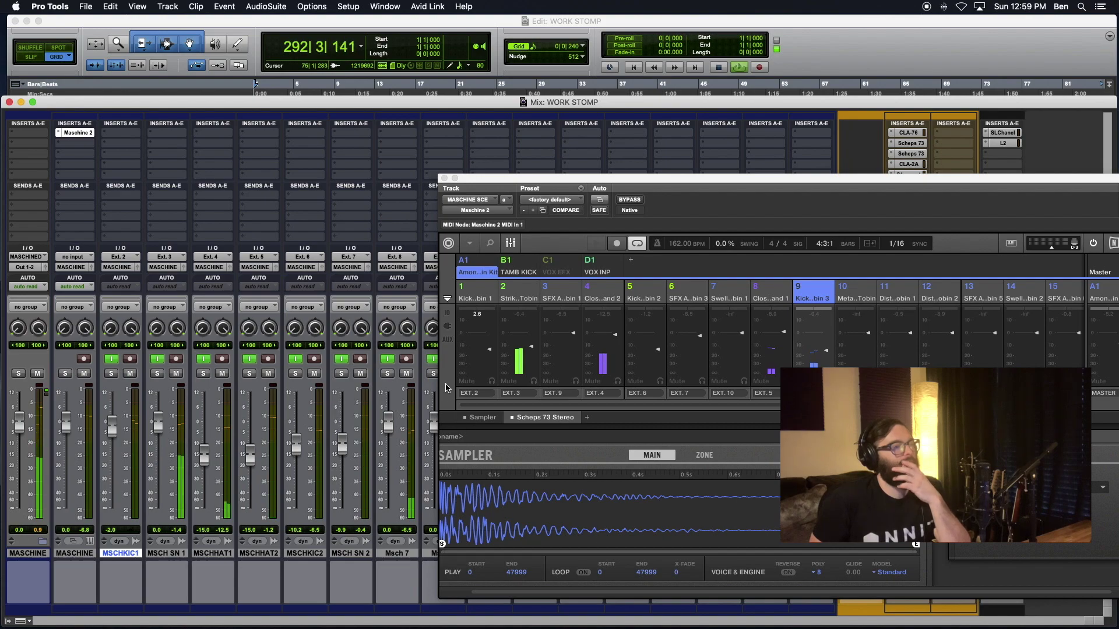
Audition the Kick AmonTobin 3 sound by raising its level in the Maschine mixer and lowering it again.
drag(499, 179, 508, 180)
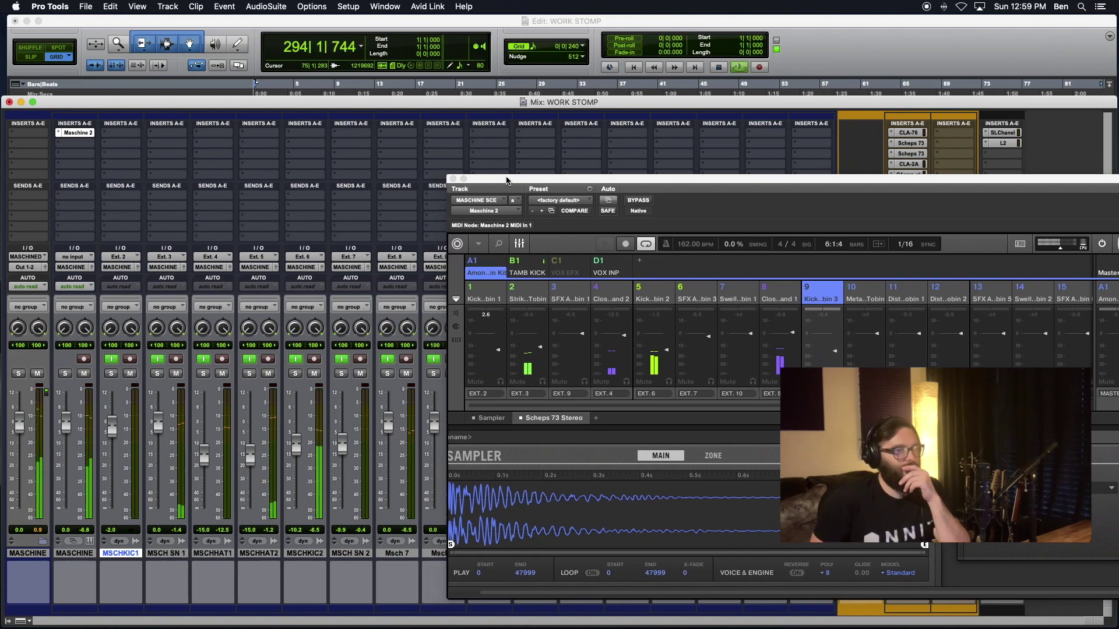
click(837, 354)
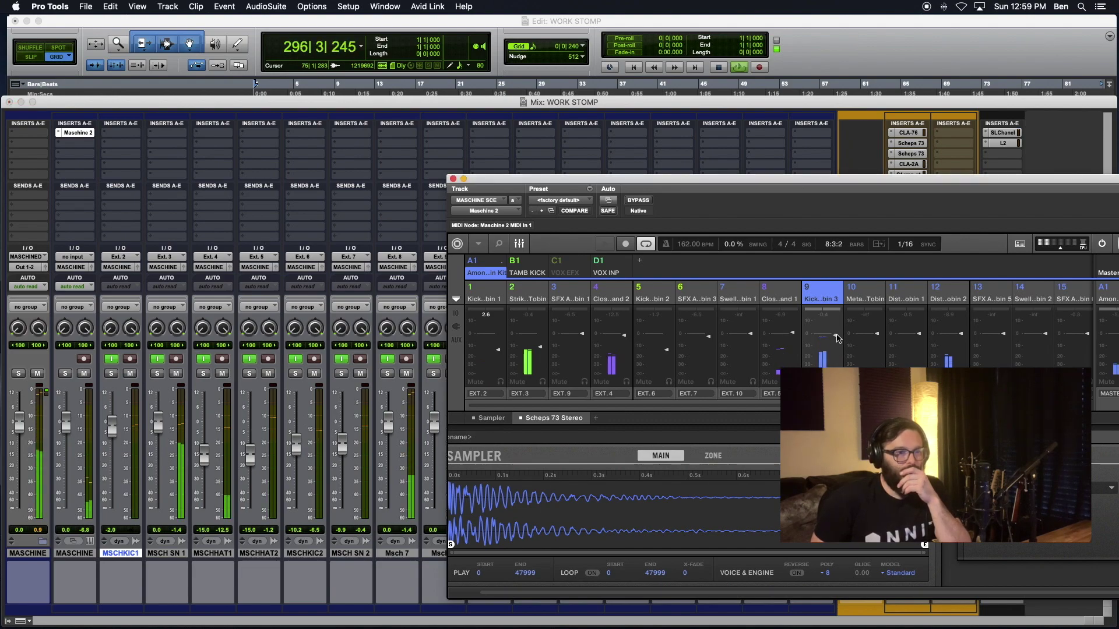
drag(837, 335, 837, 347)
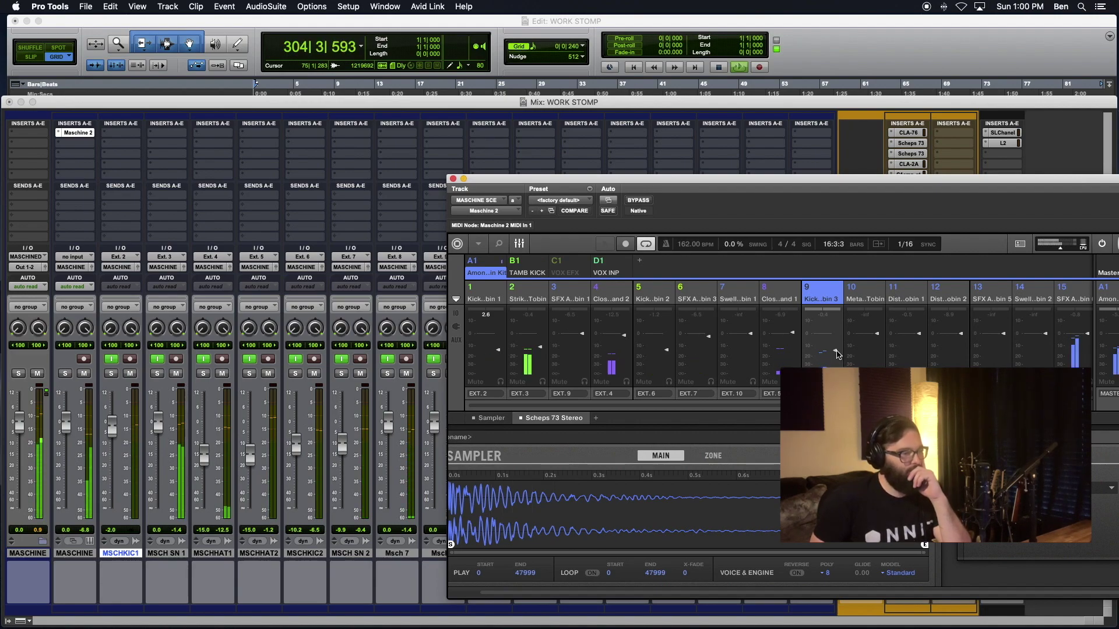
Rename the Msch 7 track as MSCH TOM and close the naming dialog.
double_click(396, 554)
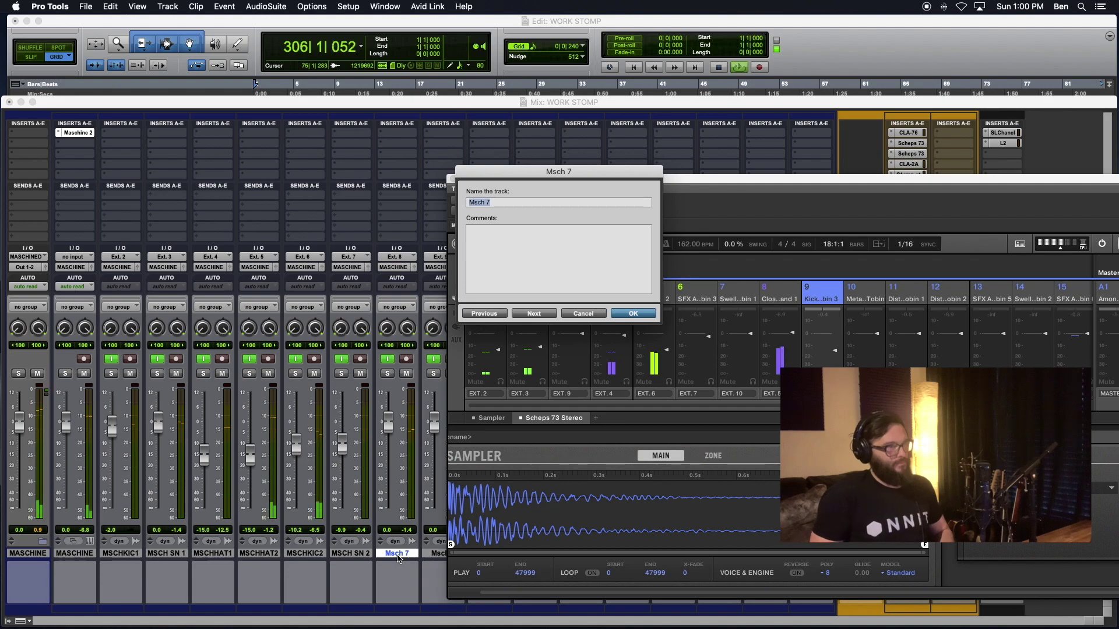
key(BackSpace)
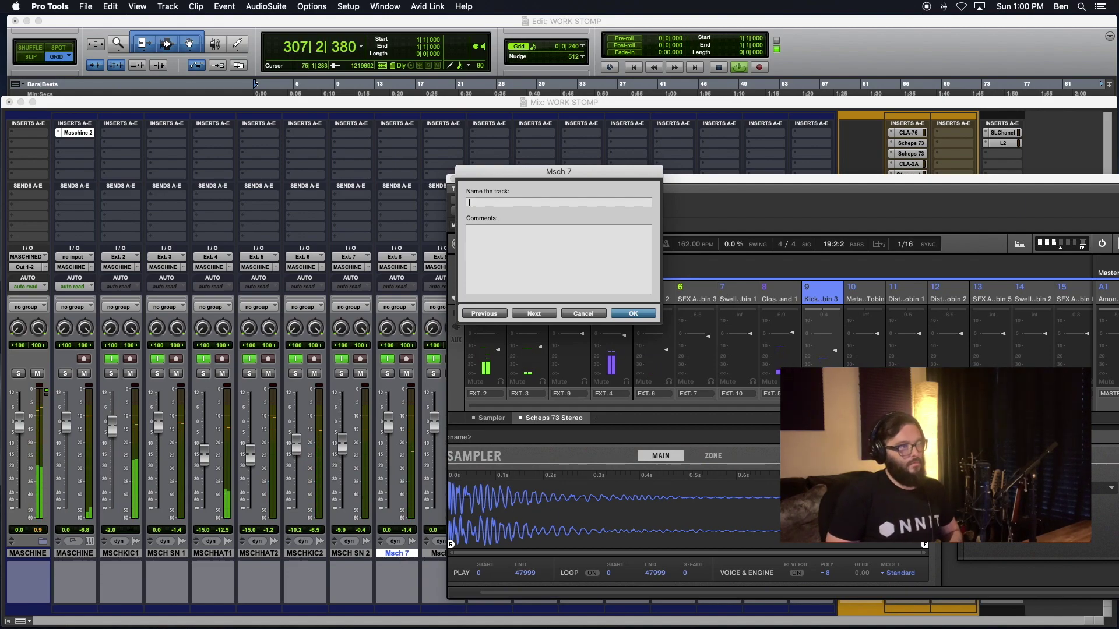
text(MSCH T)
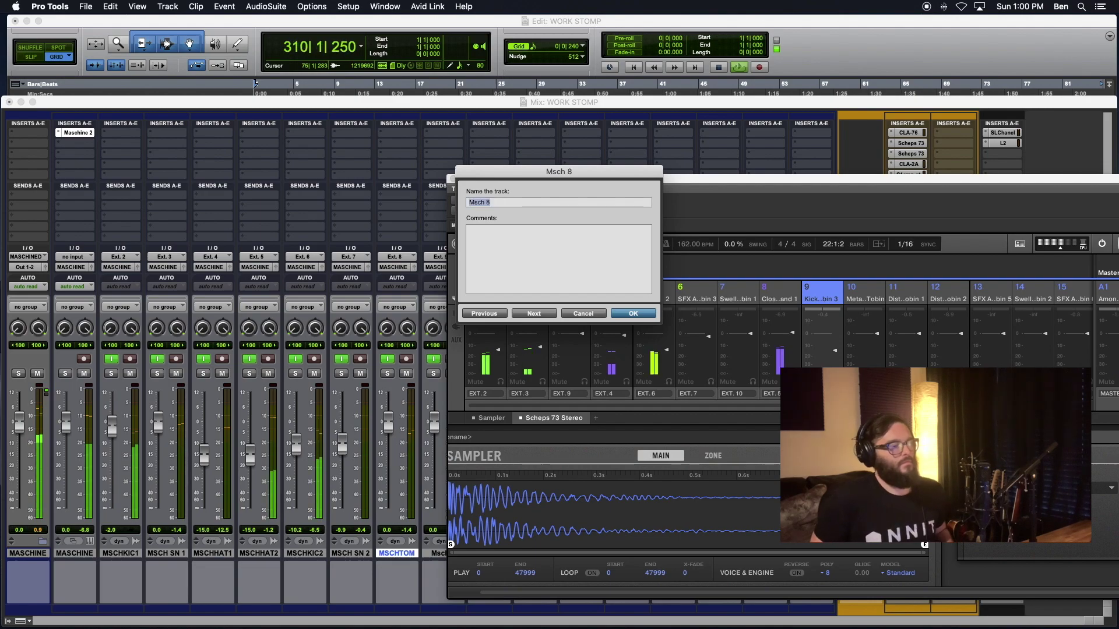
key(Return)
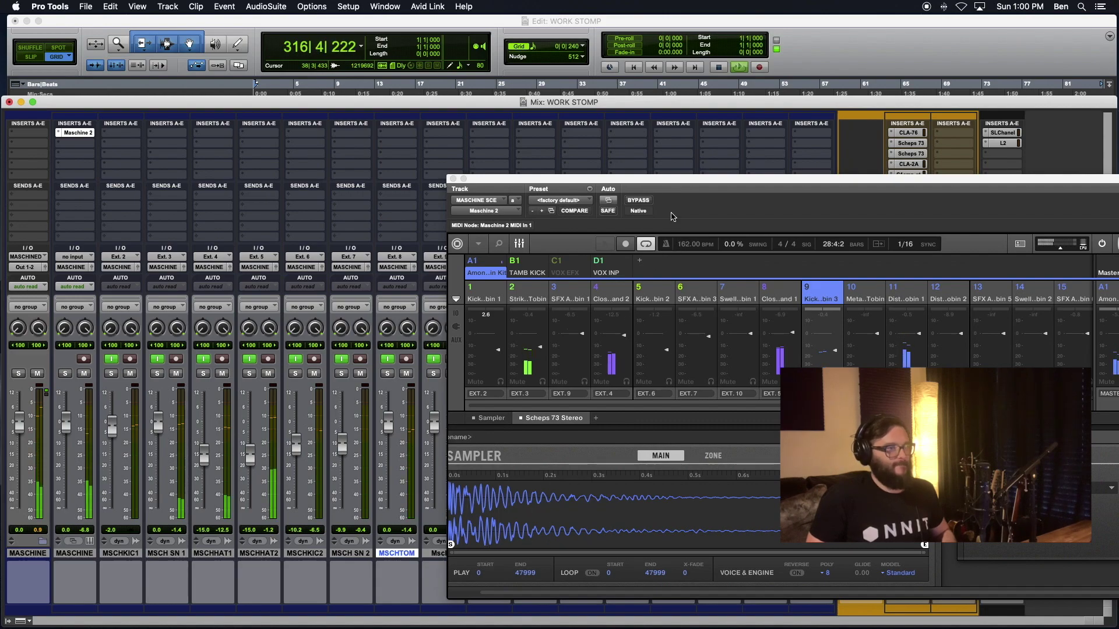
Show Maschine's scene and pattern arrangement in place of its mixer and stop playback.
click(584, 338)
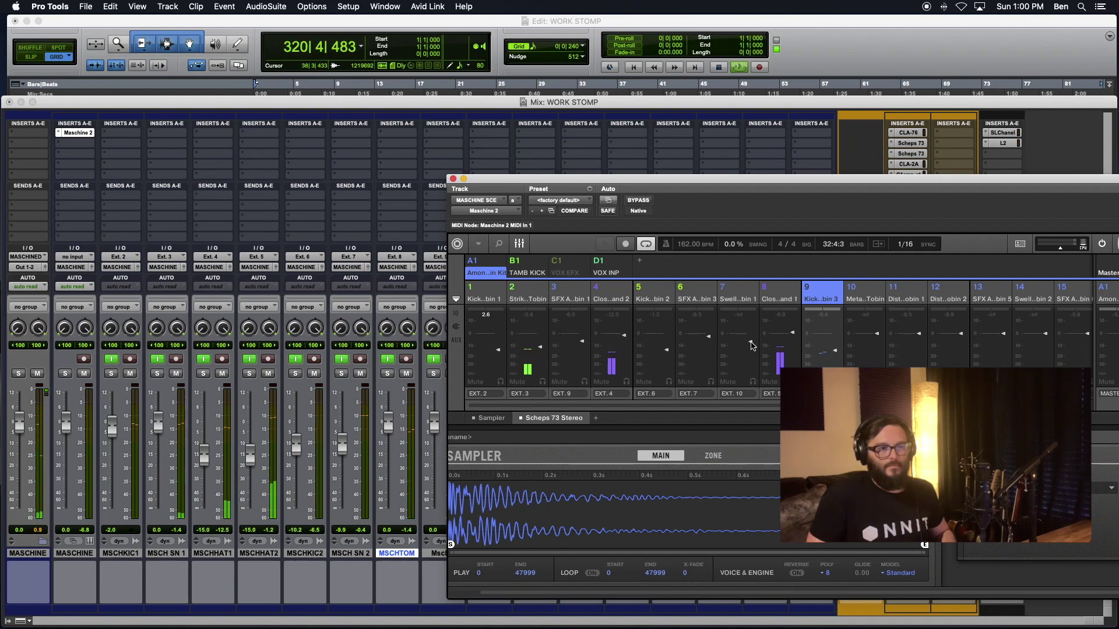
drag(625, 182, 876, 195)
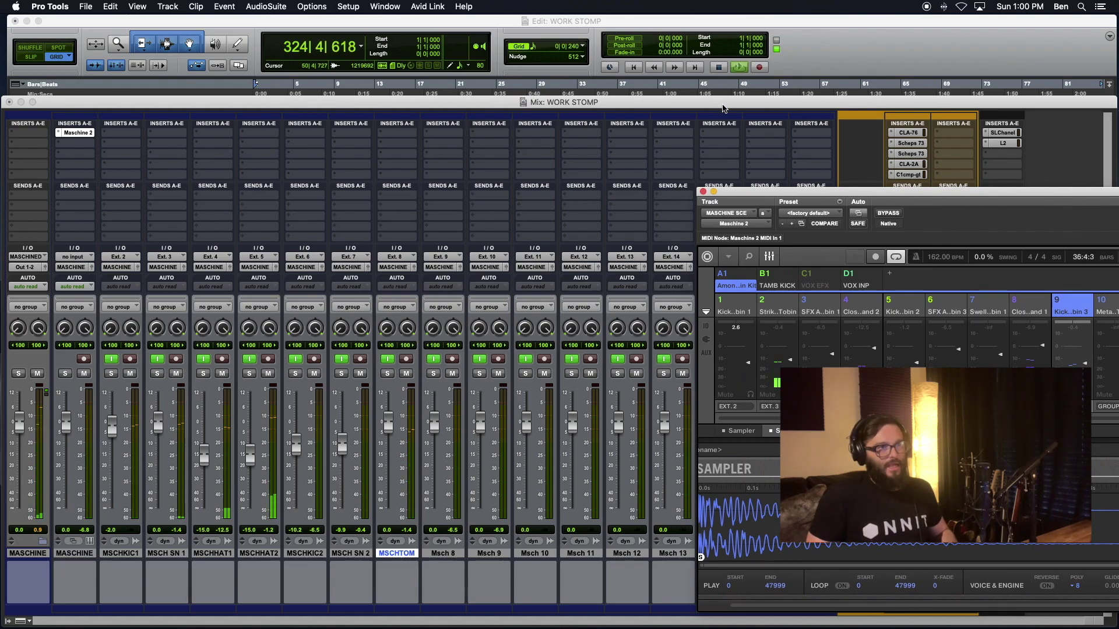
drag(775, 189, 385, 145)
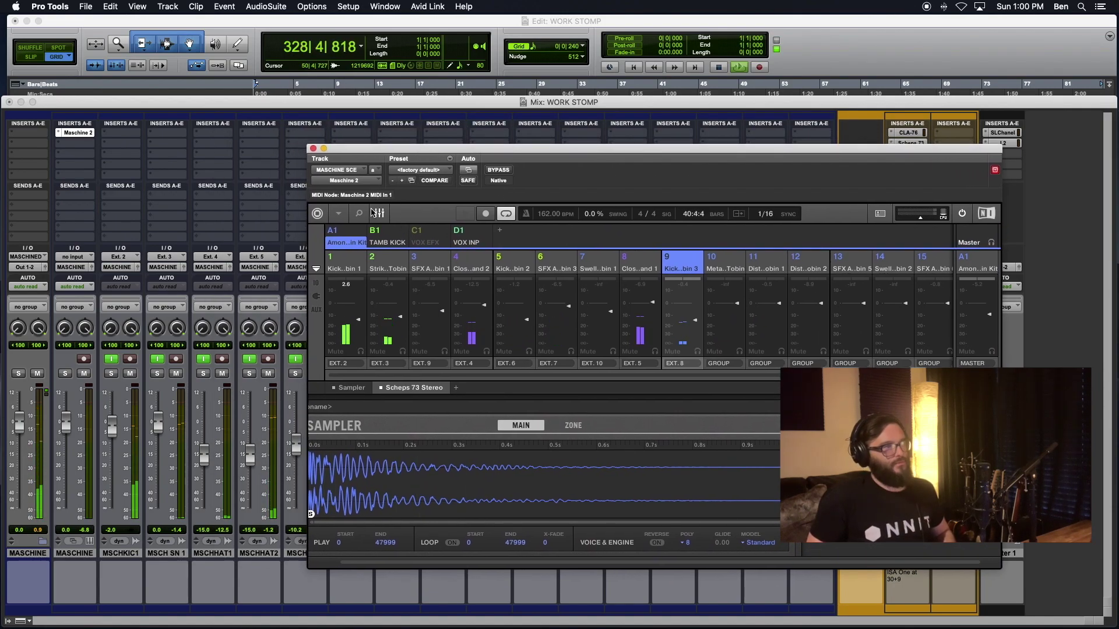
click(376, 213)
key(space)
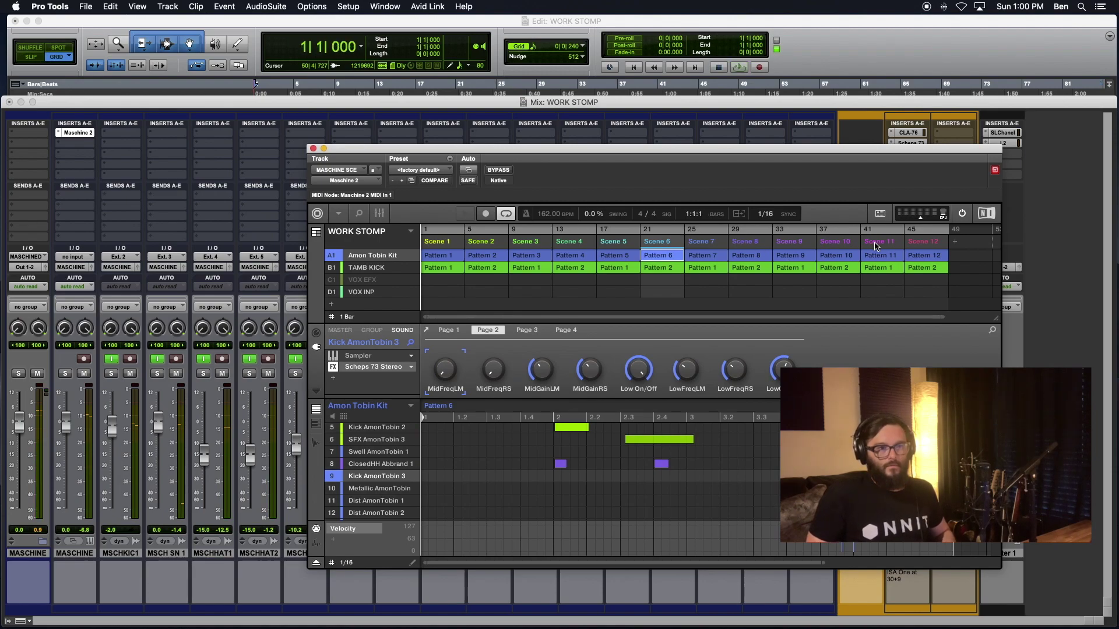
Step through Scenes 8 to 12 in Maschine to examine which Amon Tobin Kit sounds each pattern uses.
click(876, 245)
click(836, 244)
click(883, 245)
click(911, 246)
click(879, 243)
click(835, 243)
click(791, 244)
click(759, 245)
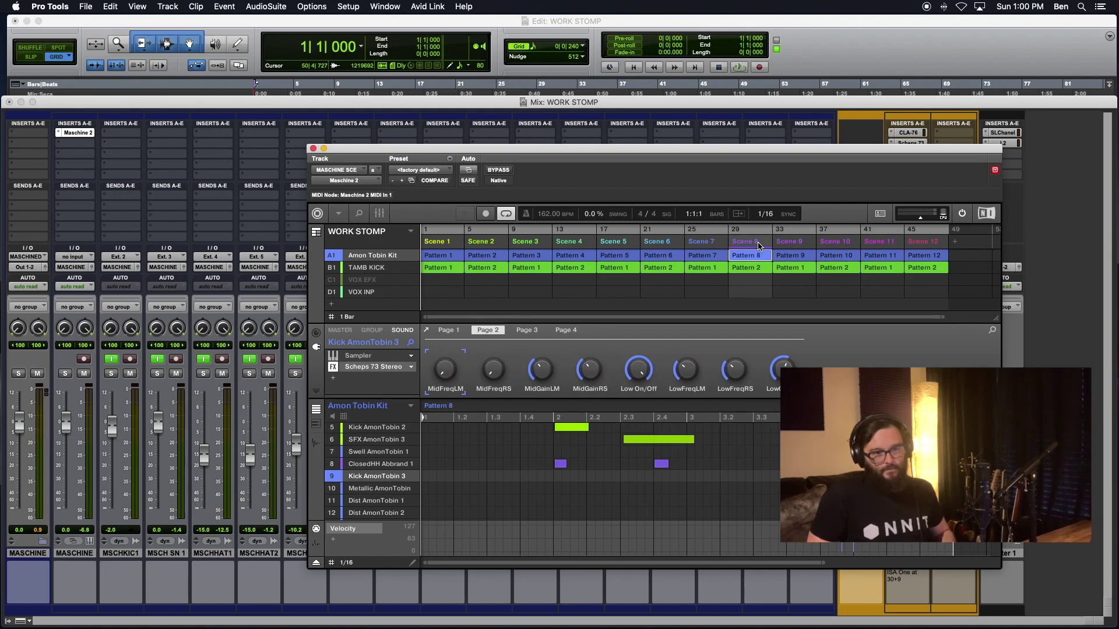
click(789, 243)
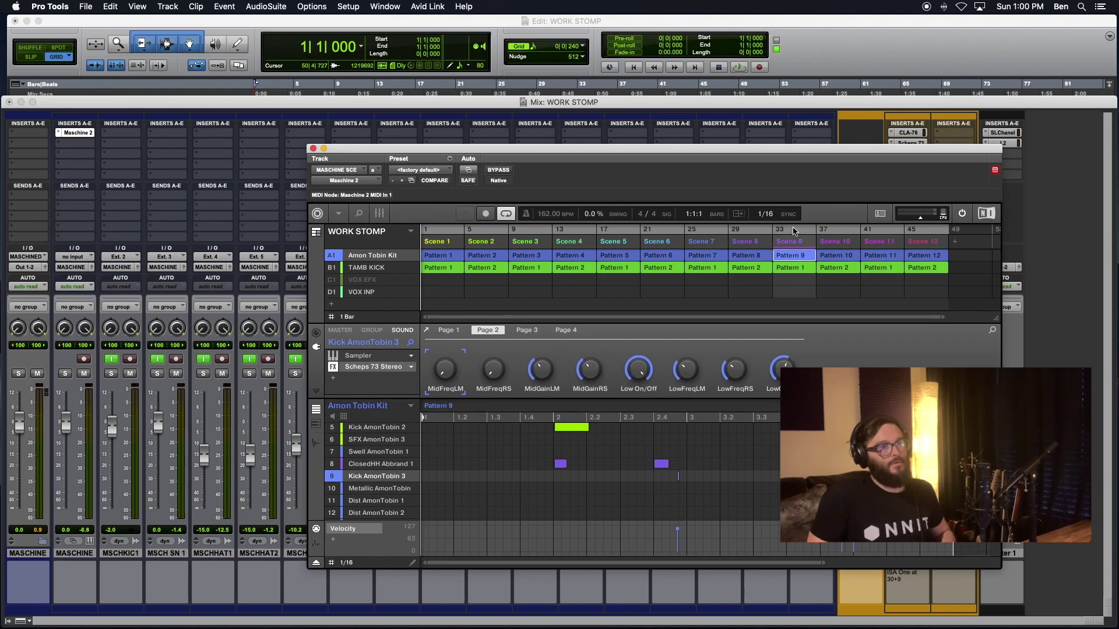
click(831, 241)
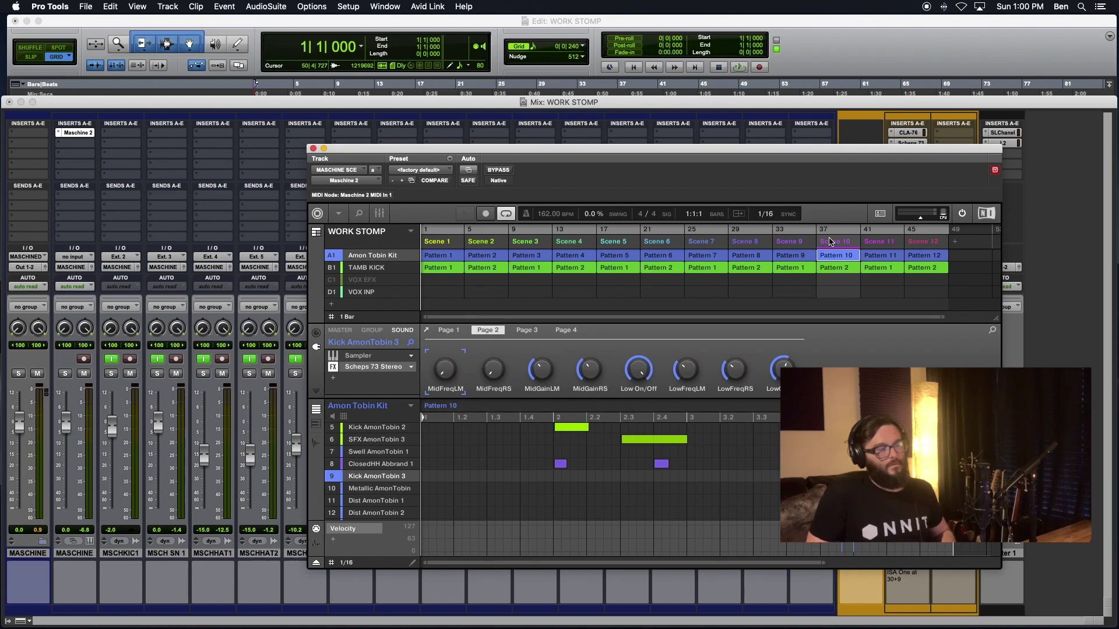
Play from Scene 10 and listen to Scenes 9 to 12, examining the Pattern 12 notes of the first eight kit sounds.
click(831, 231)
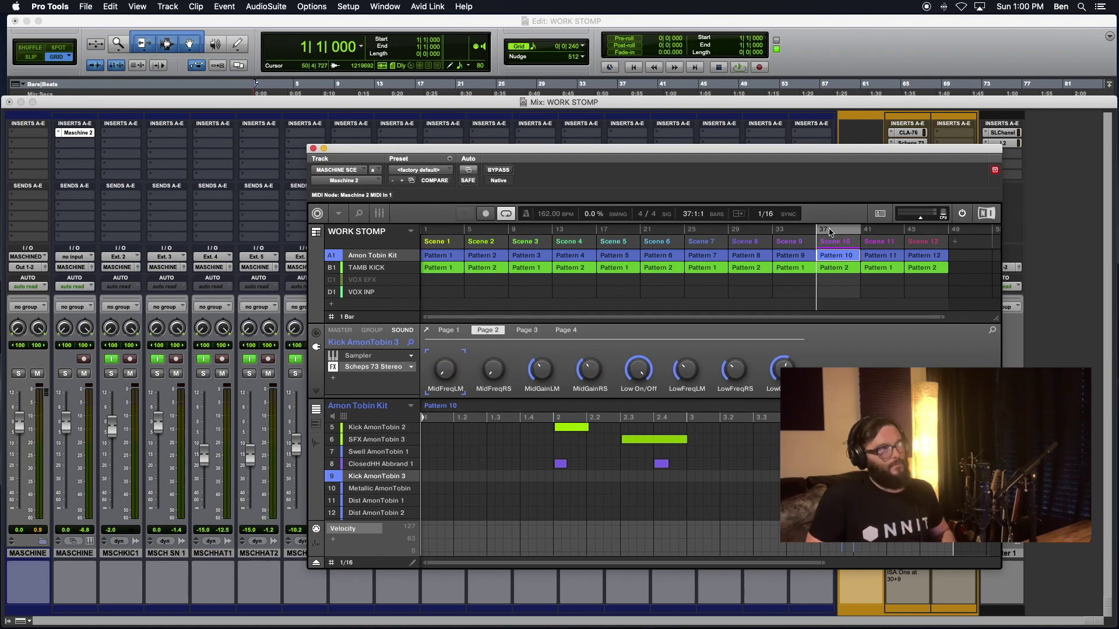
key(space)
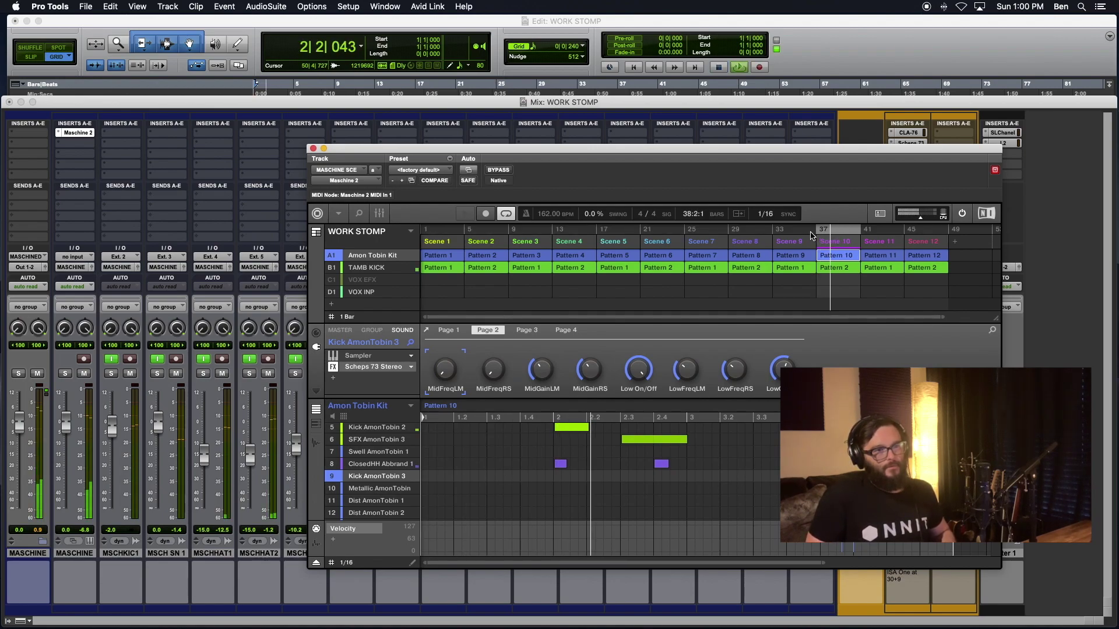
click(811, 235)
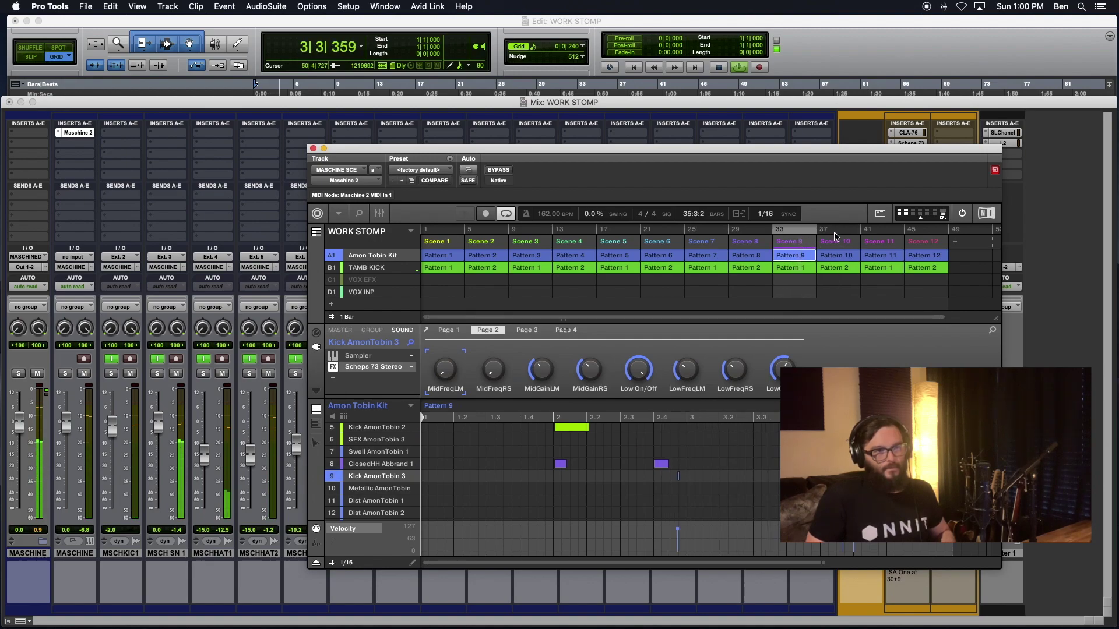
click(836, 239)
click(879, 243)
click(923, 249)
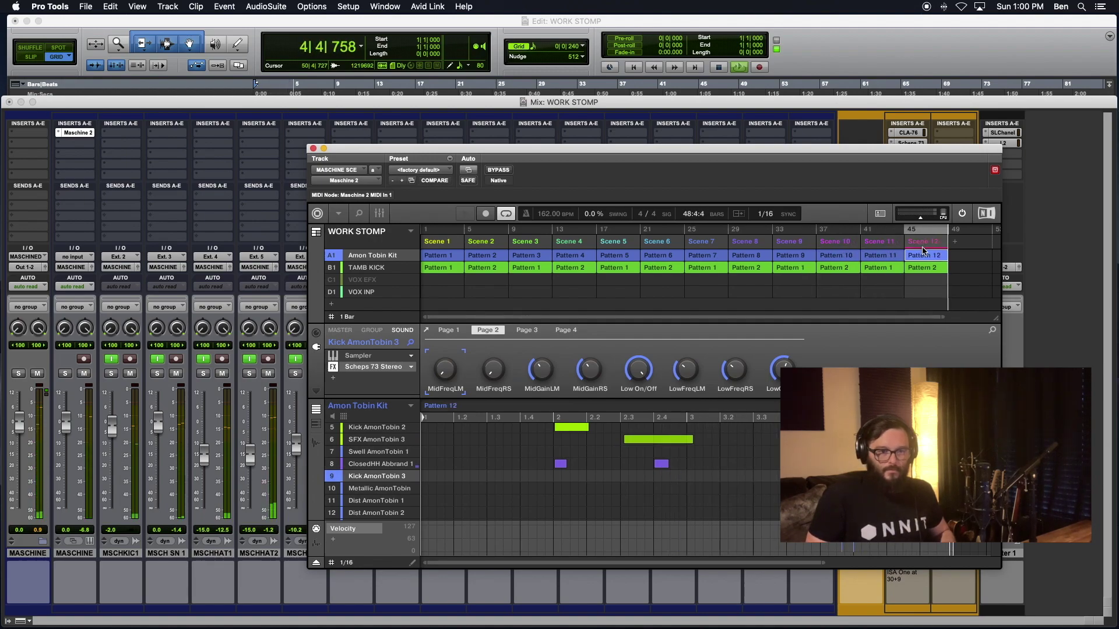
scroll(740, 466, up, 2)
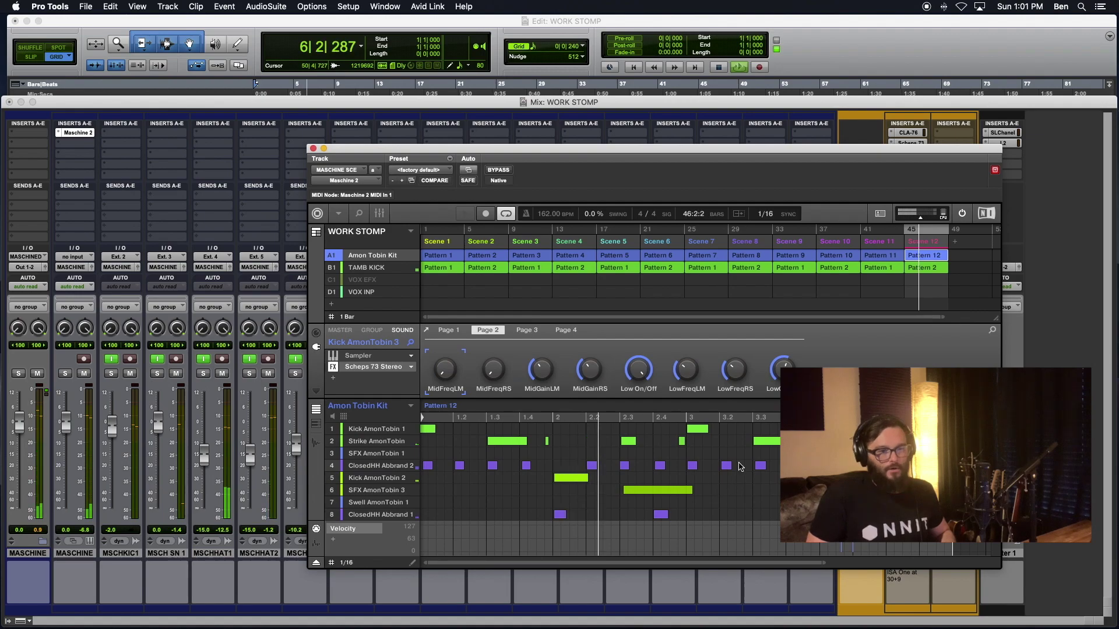
Go back through Scenes 11 to 6 during playback to compare the notes in their patterns.
click(874, 250)
click(823, 249)
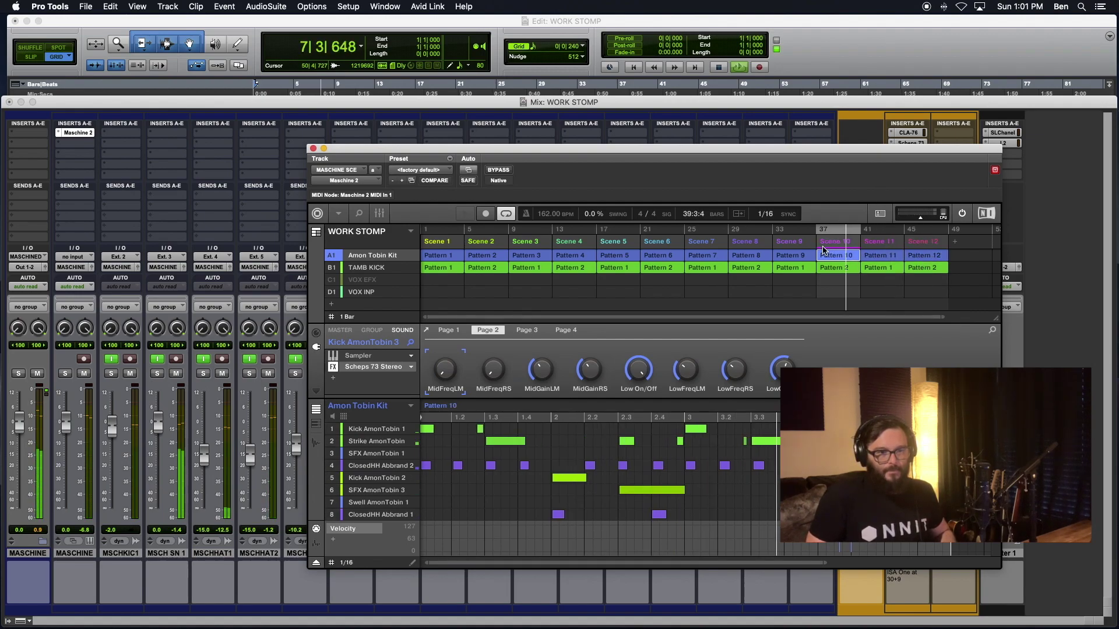
click(792, 244)
click(749, 243)
click(705, 241)
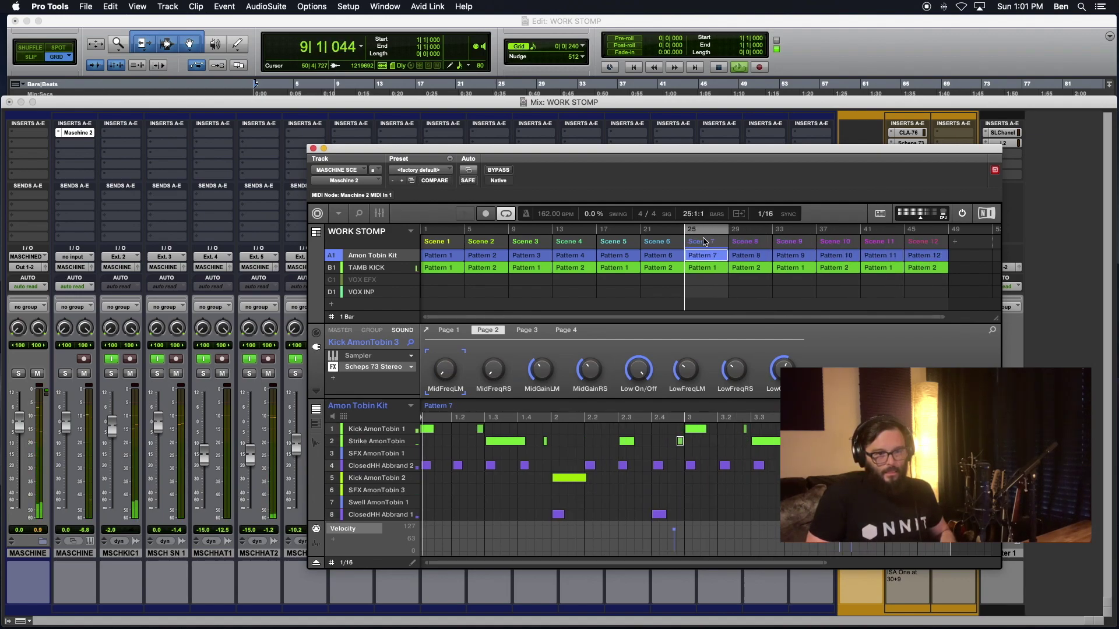
click(659, 241)
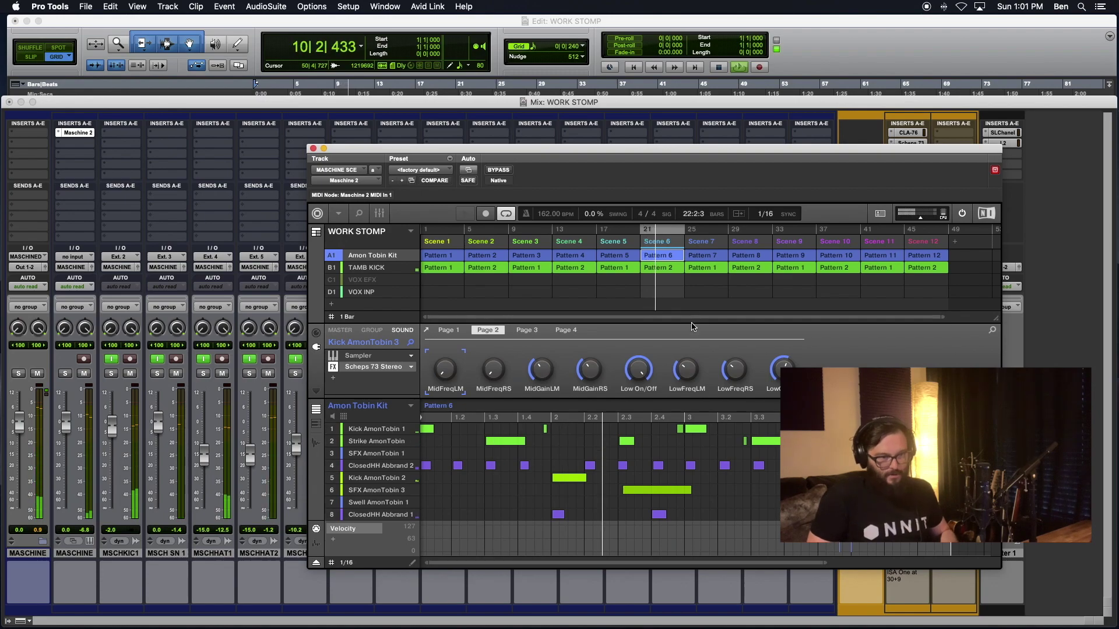
Uncover the Msch 8 and Msch 9 tracks from behind the Maschine window and bring back its mixer view.
drag(412, 146, 637, 171)
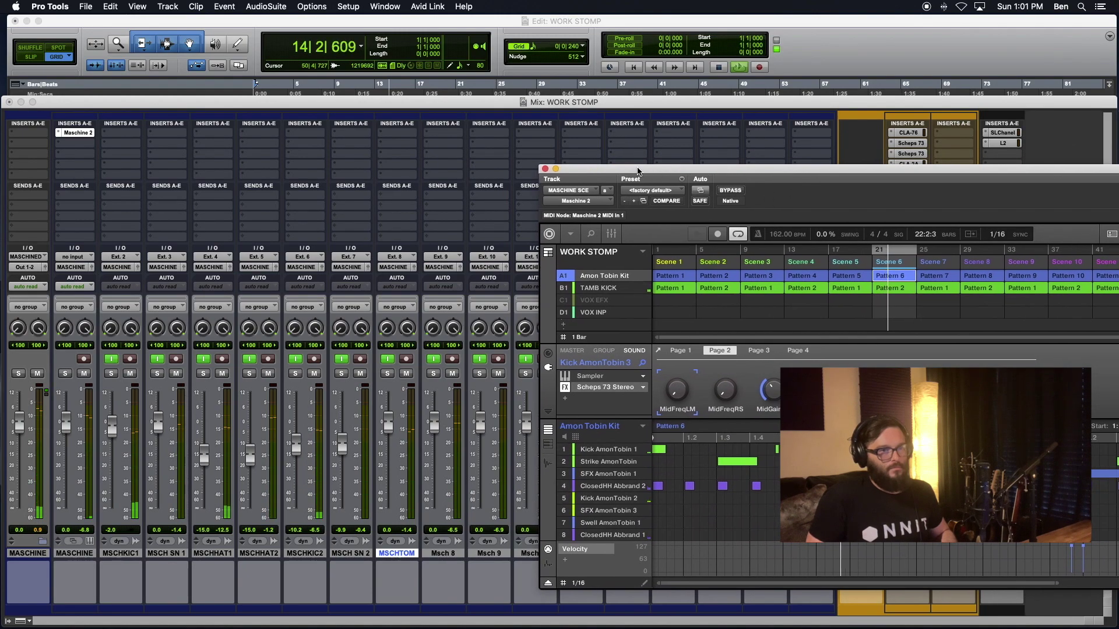
click(611, 235)
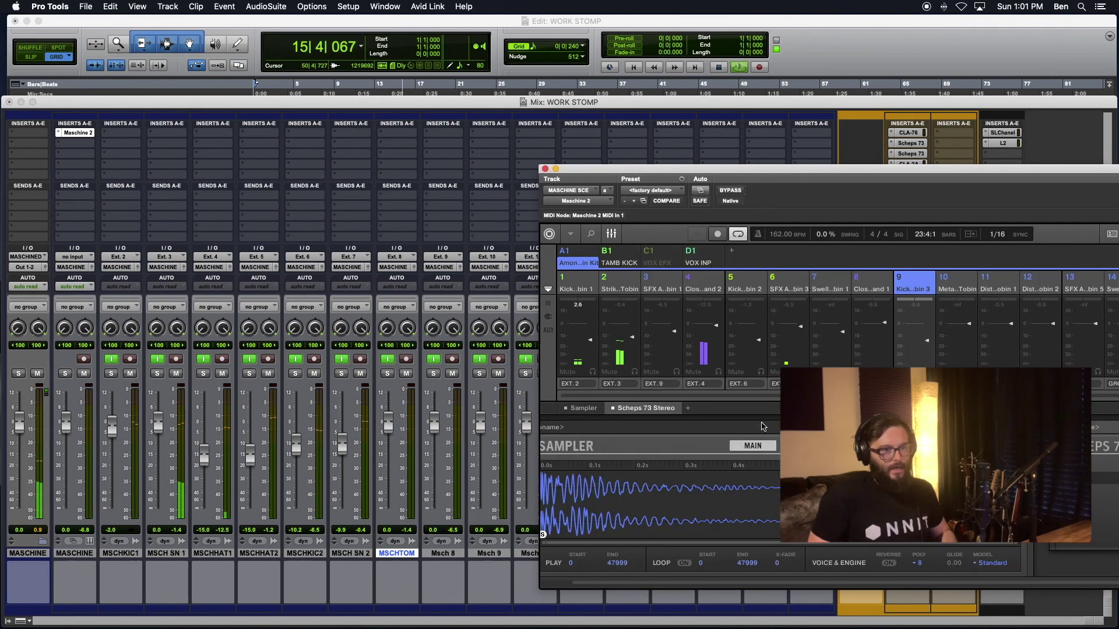
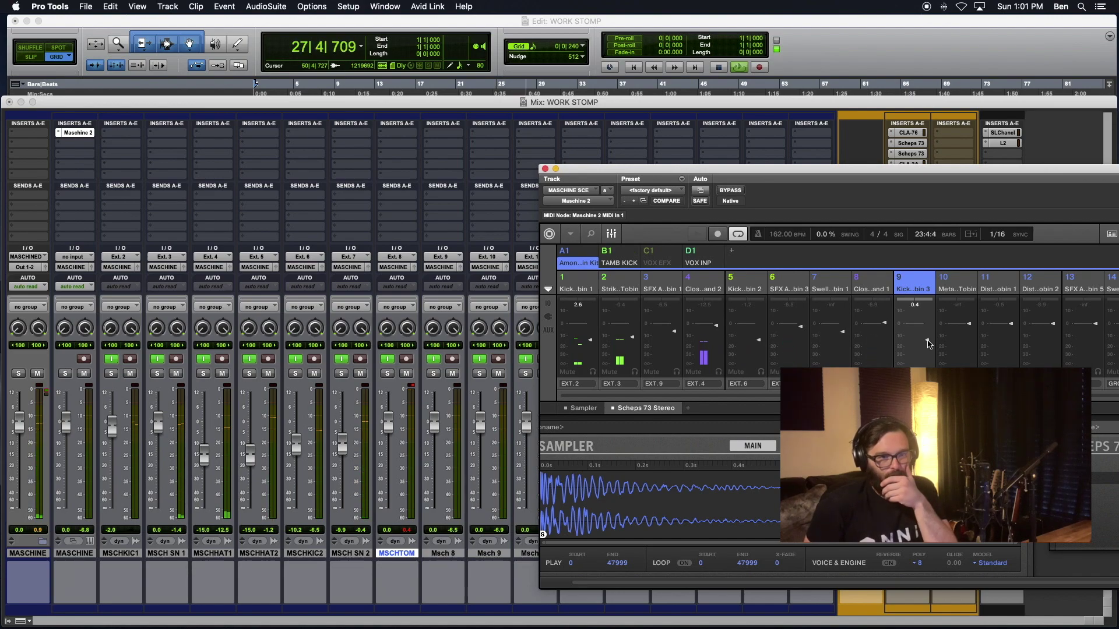
Clear the clip indicator on the MSCHTOM track and reset the SFX AmonTobin 1 sound to its default level in Maschine's mixer.
click(413, 390)
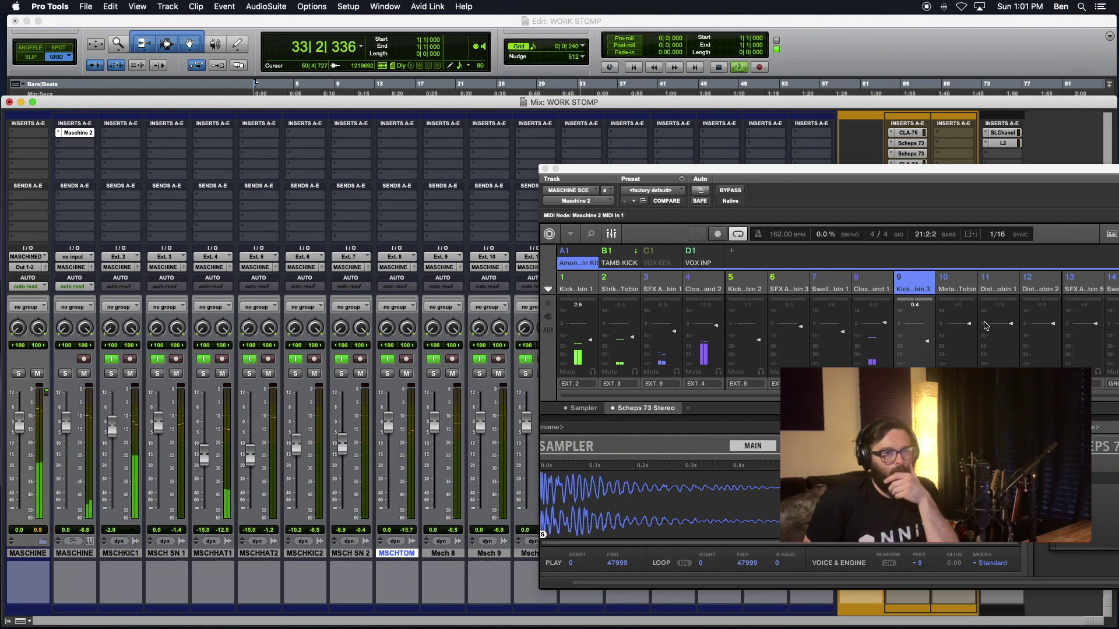
click(666, 384)
click(667, 344)
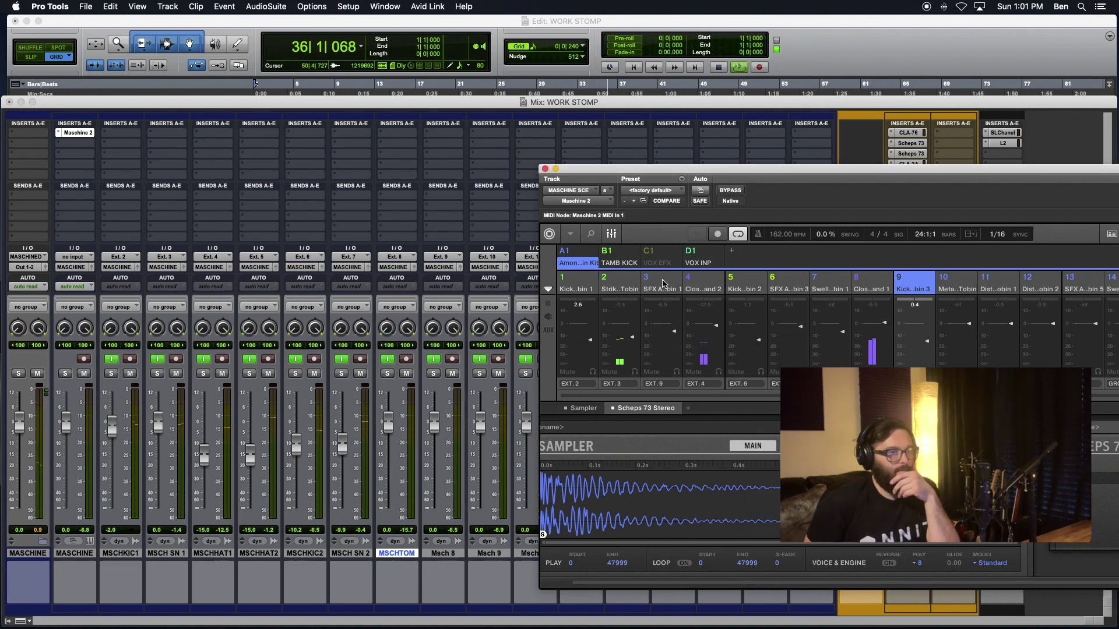
click(666, 343)
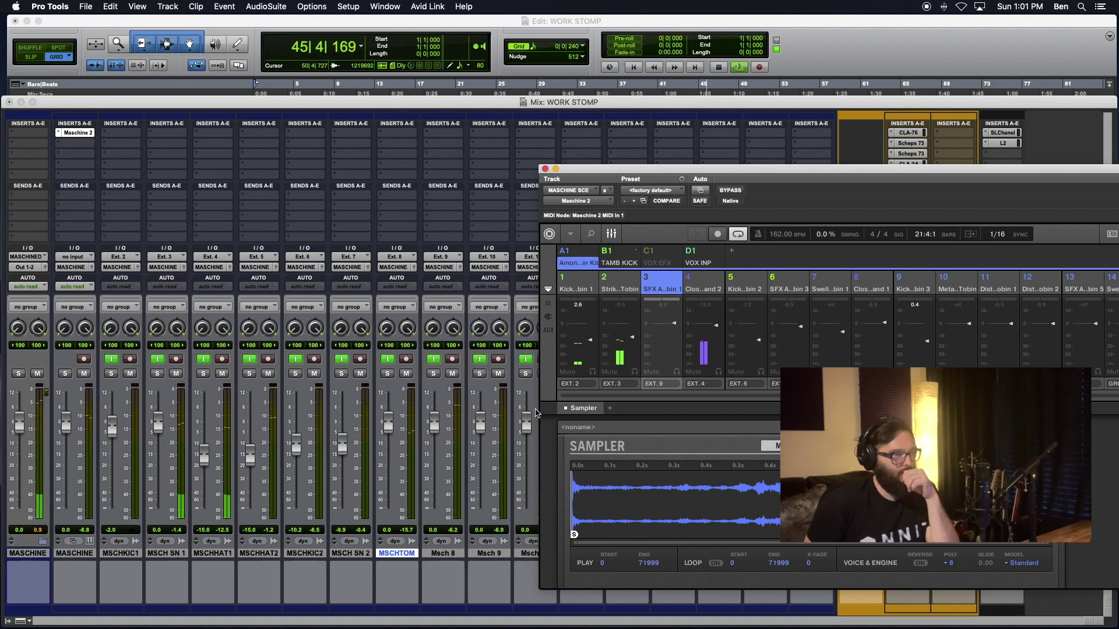
Lower the Msch 8 track's fader to -12.1 dB.
click(436, 423)
drag(436, 423, 434, 444)
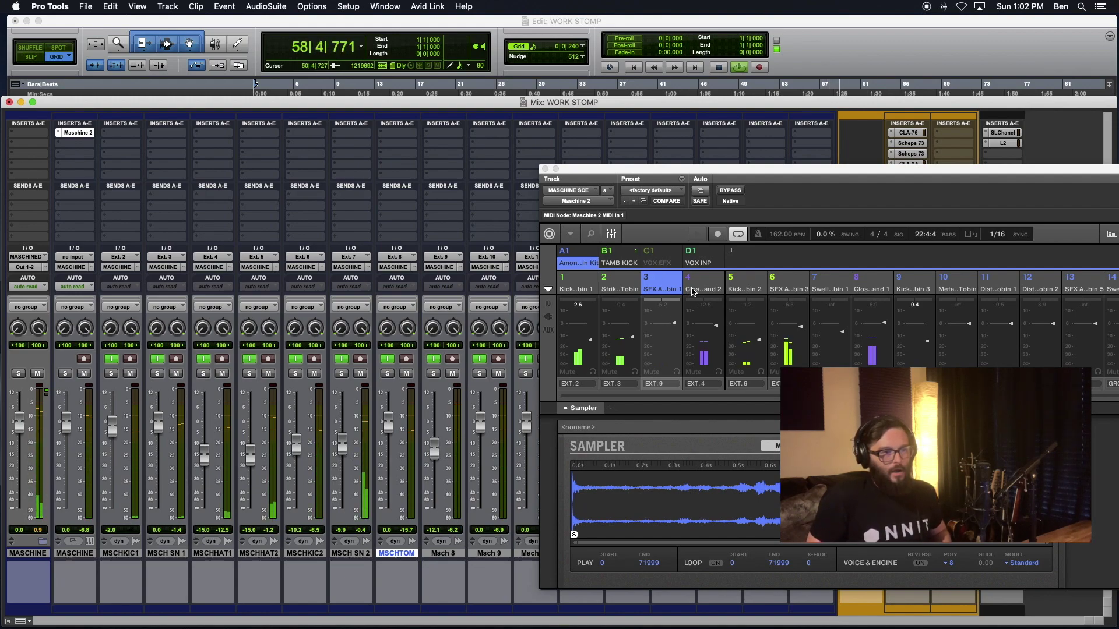
Select the Swell AmonTobin 1 sound and go back through Scenes 5 to 1 in the arrangement to look for its notes.
click(833, 291)
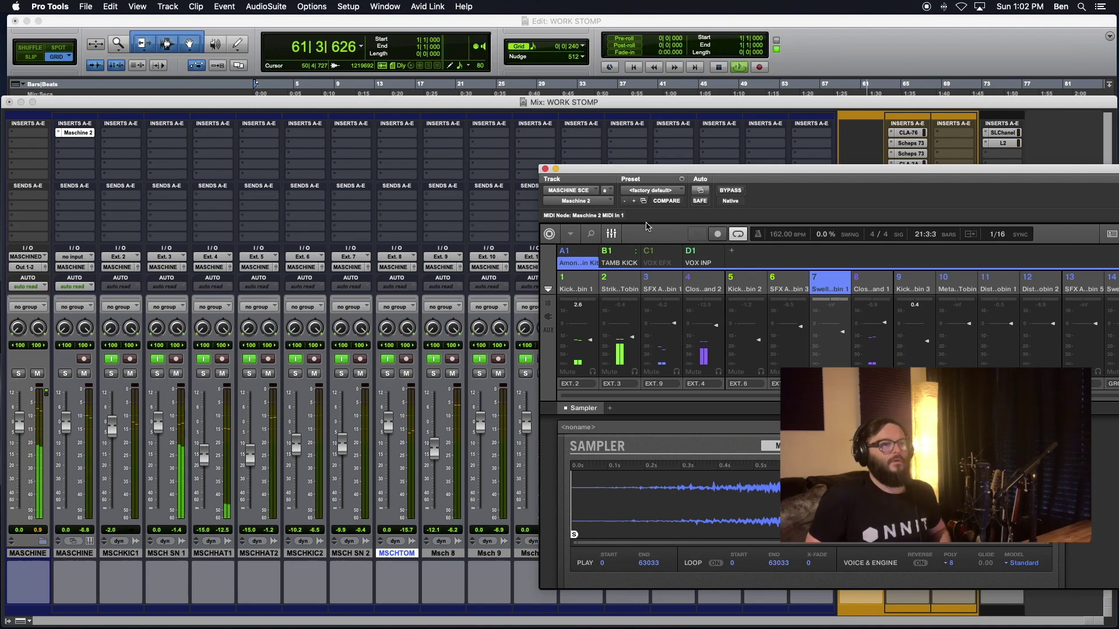
click(611, 234)
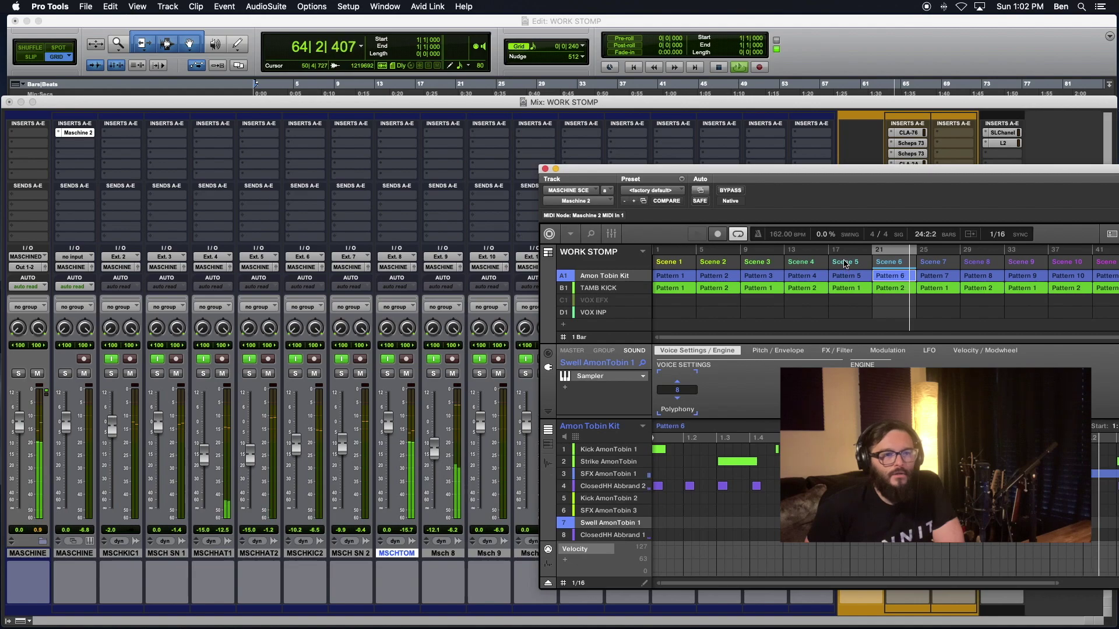
click(844, 265)
click(802, 265)
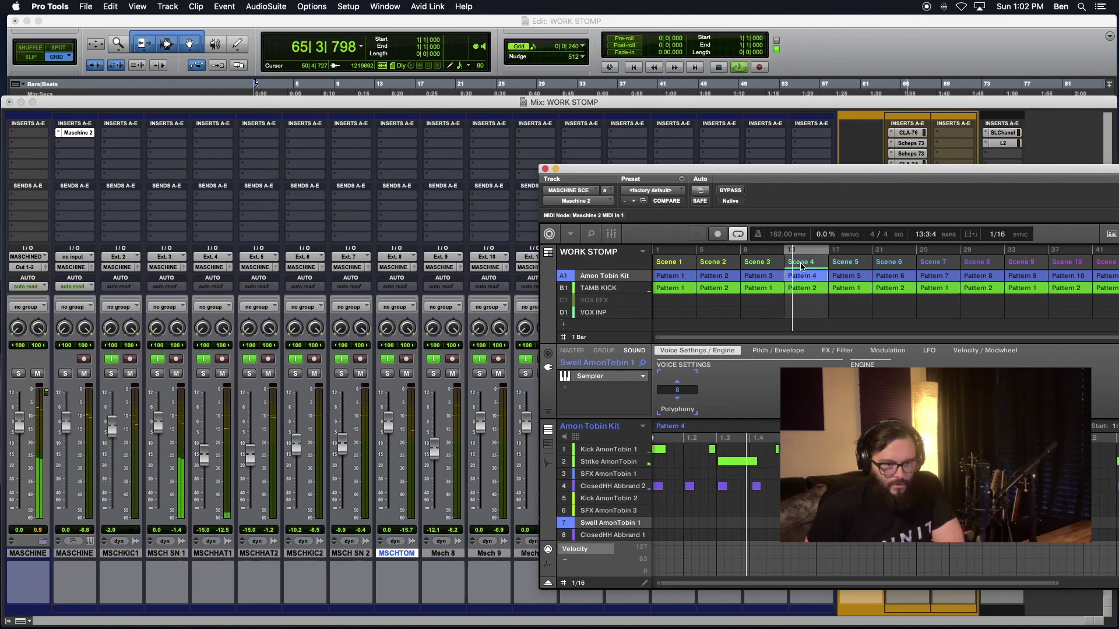
click(758, 266)
click(713, 266)
click(676, 264)
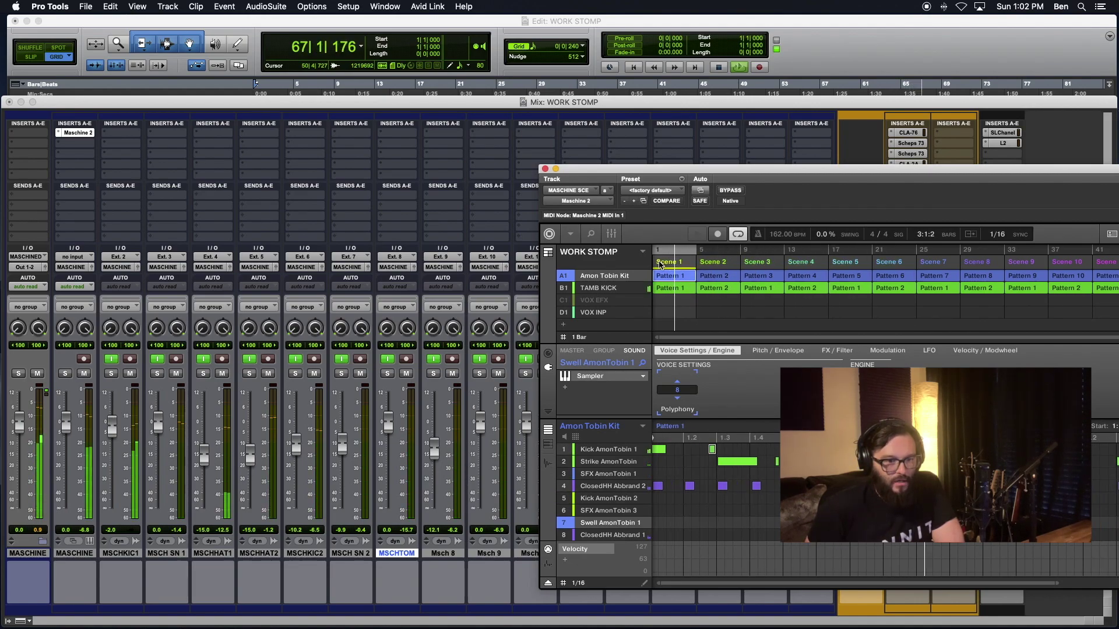
Step forward through Scenes 2 to 10 during playback to examine whether their patterns use the Swell AmonTobin 1 sound.
click(715, 274)
click(758, 274)
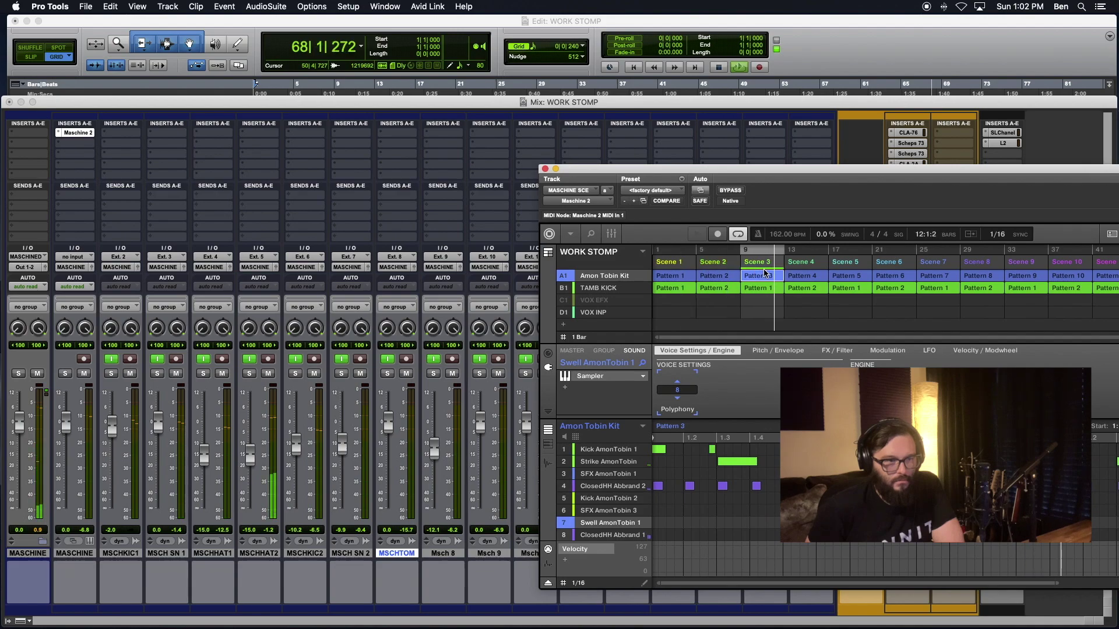
click(805, 274)
click(839, 274)
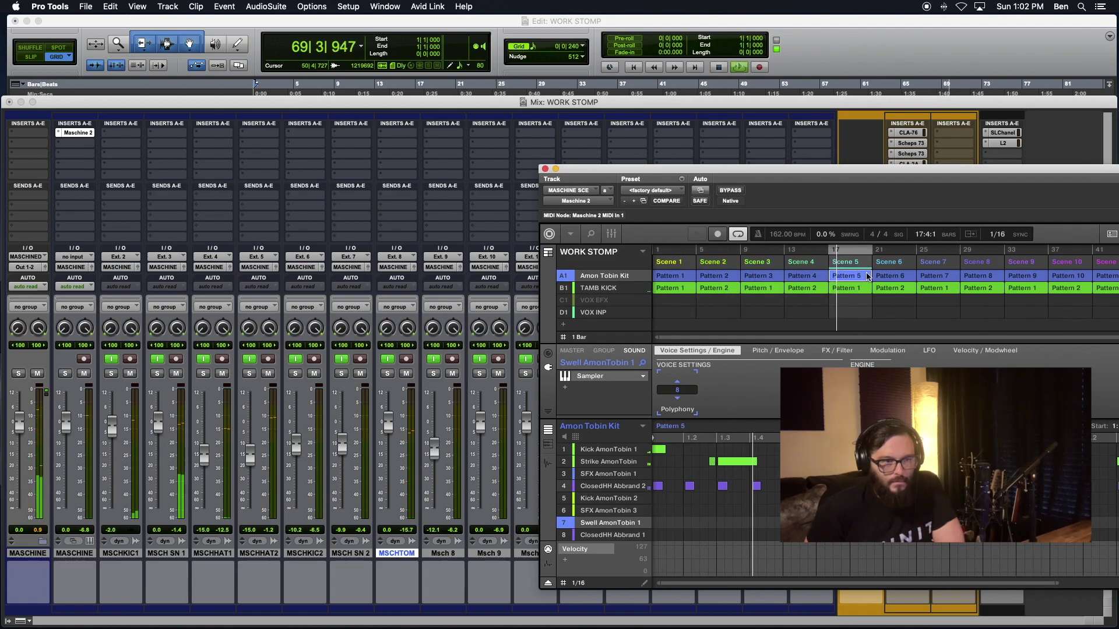
click(881, 269)
click(934, 269)
click(985, 268)
click(1022, 266)
click(1071, 269)
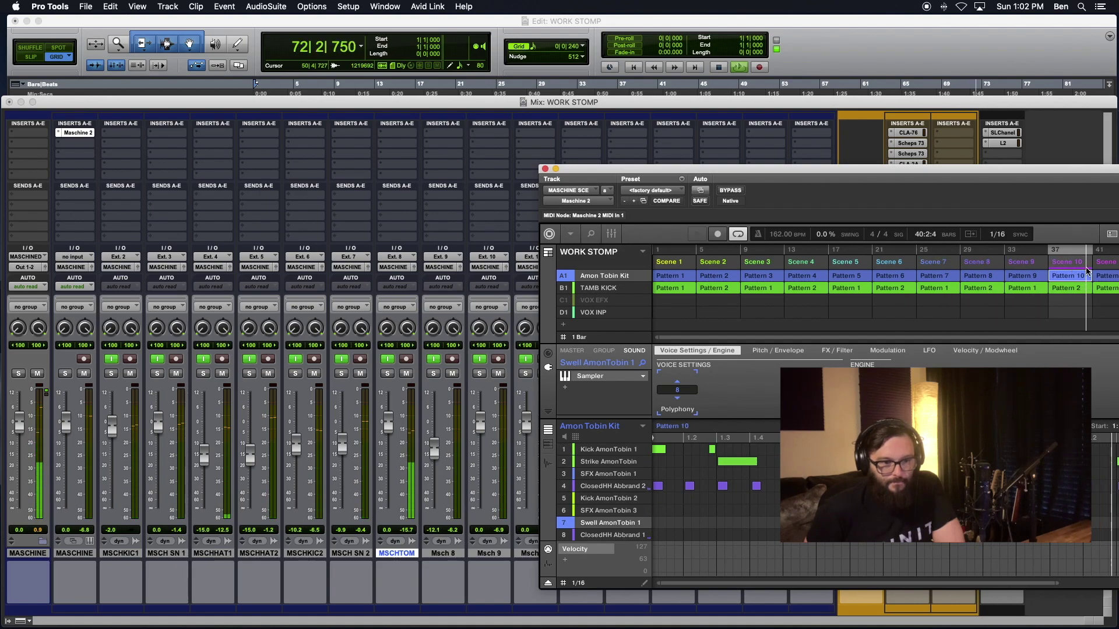
Move the Maschine plugin window clear of the screen edge and compare the patterns of scenes 10, 11 and 12.
drag(990, 168, 860, 171)
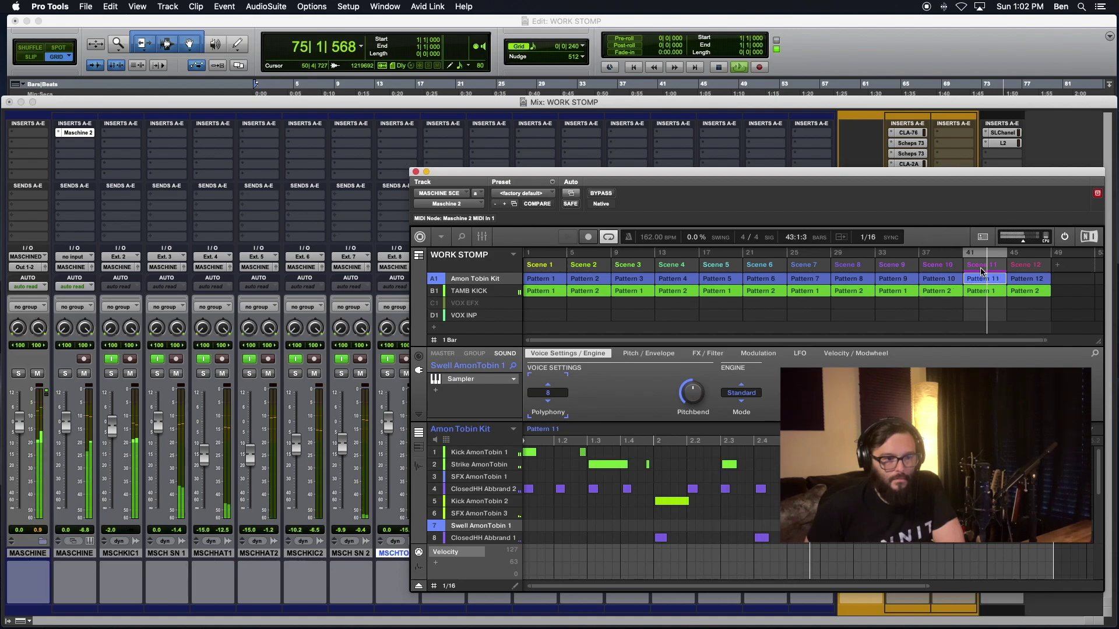
click(1028, 269)
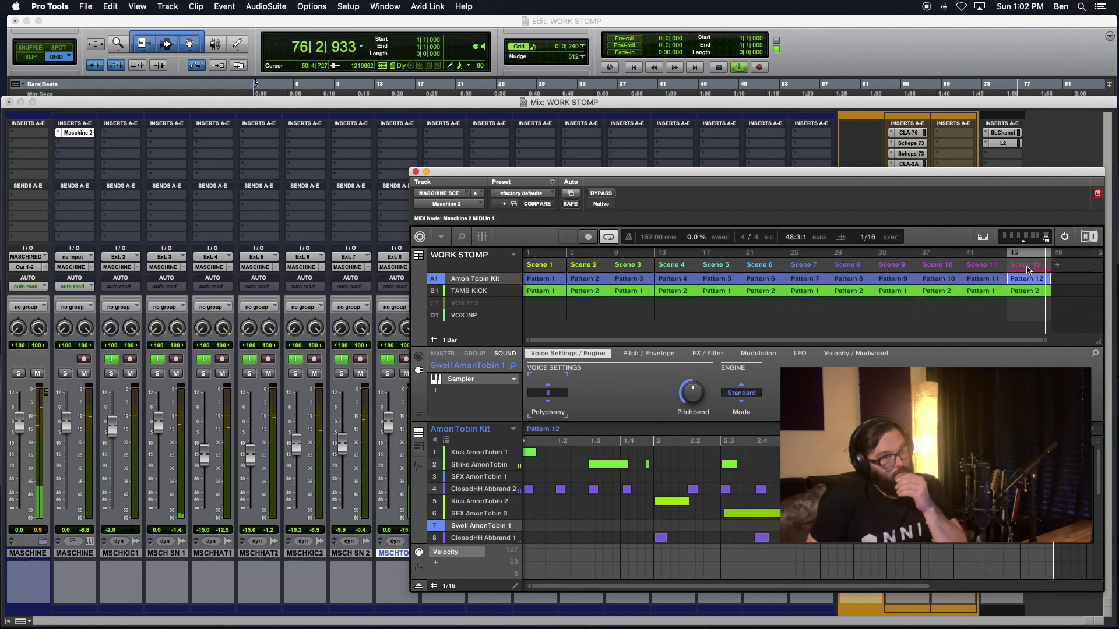
click(982, 266)
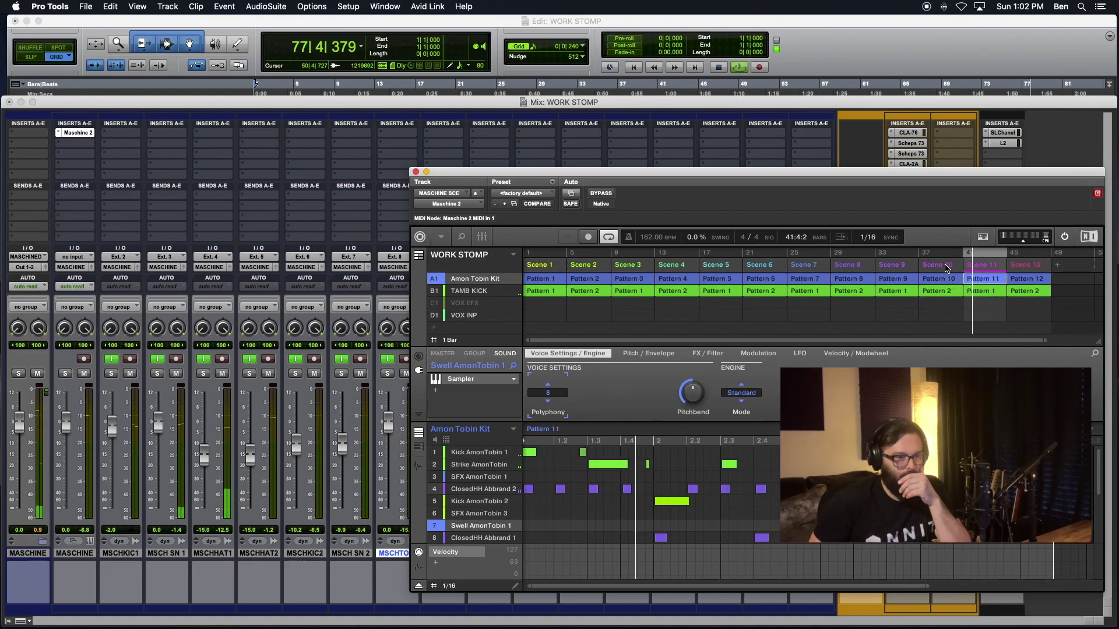
click(946, 268)
click(1029, 266)
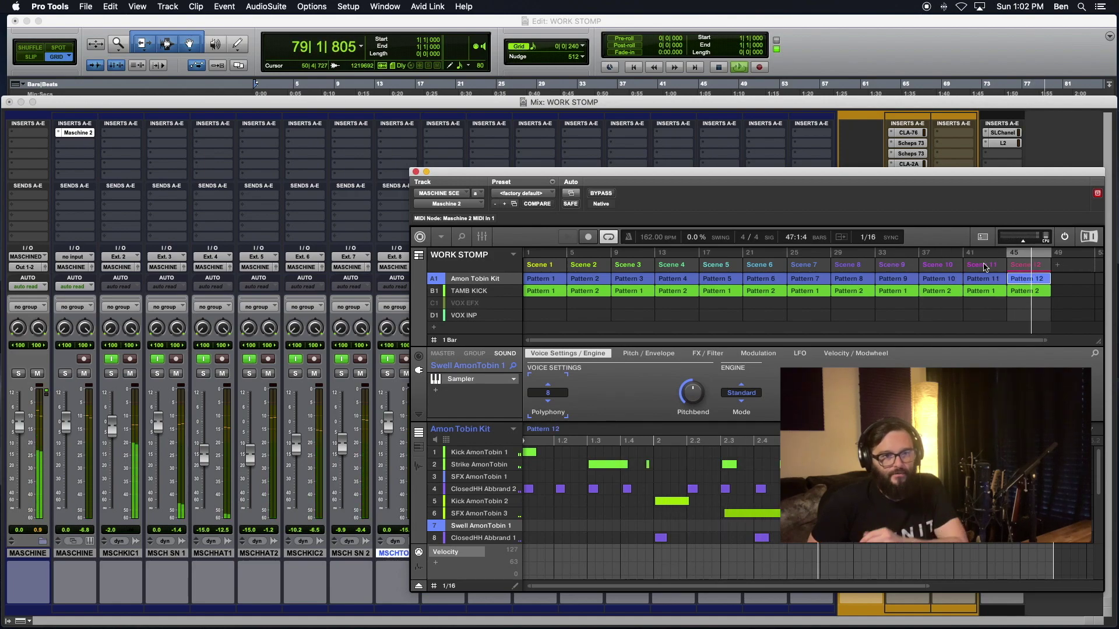
click(939, 266)
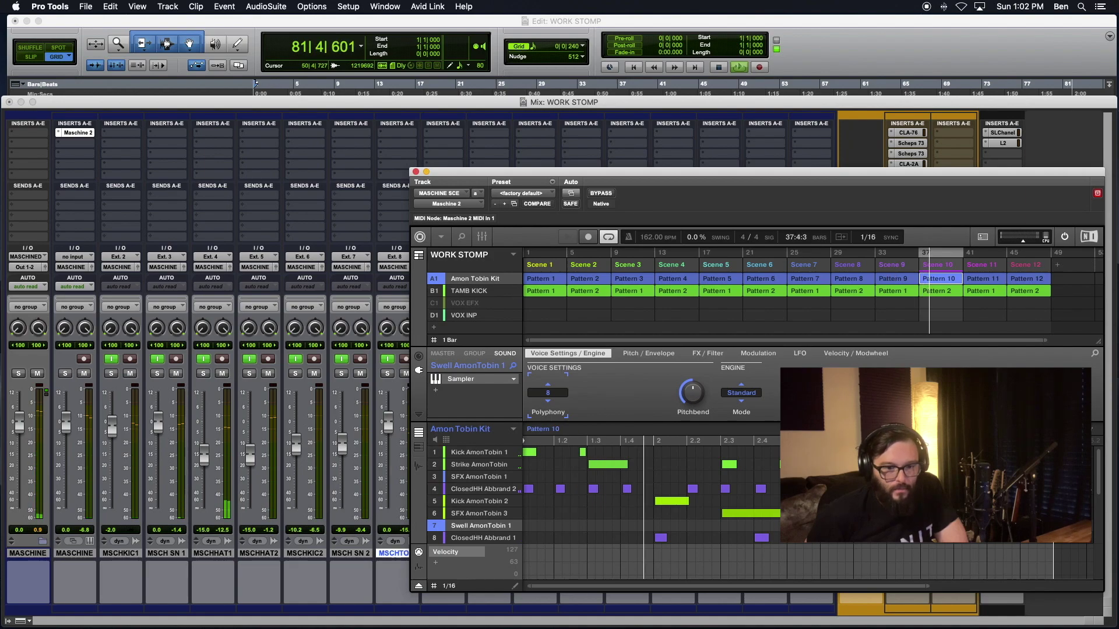
drag(928, 588, 1096, 588)
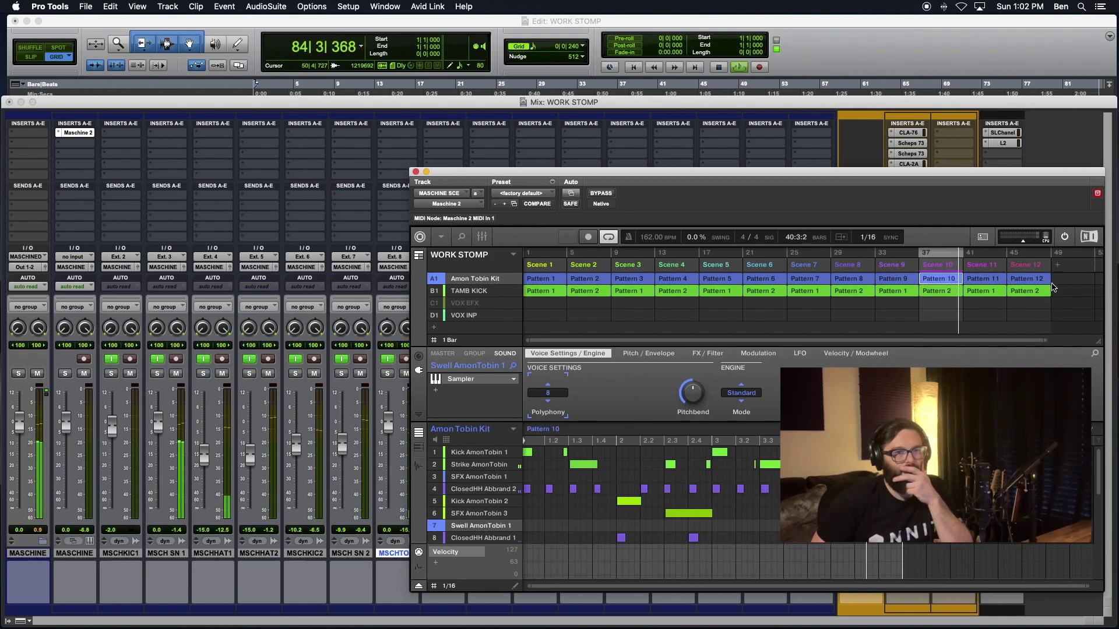
Step backwards through scenes 12 to 1 and check each Amon Tobin Kit pattern for notes on Swell AmonTobin 1.
click(1028, 267)
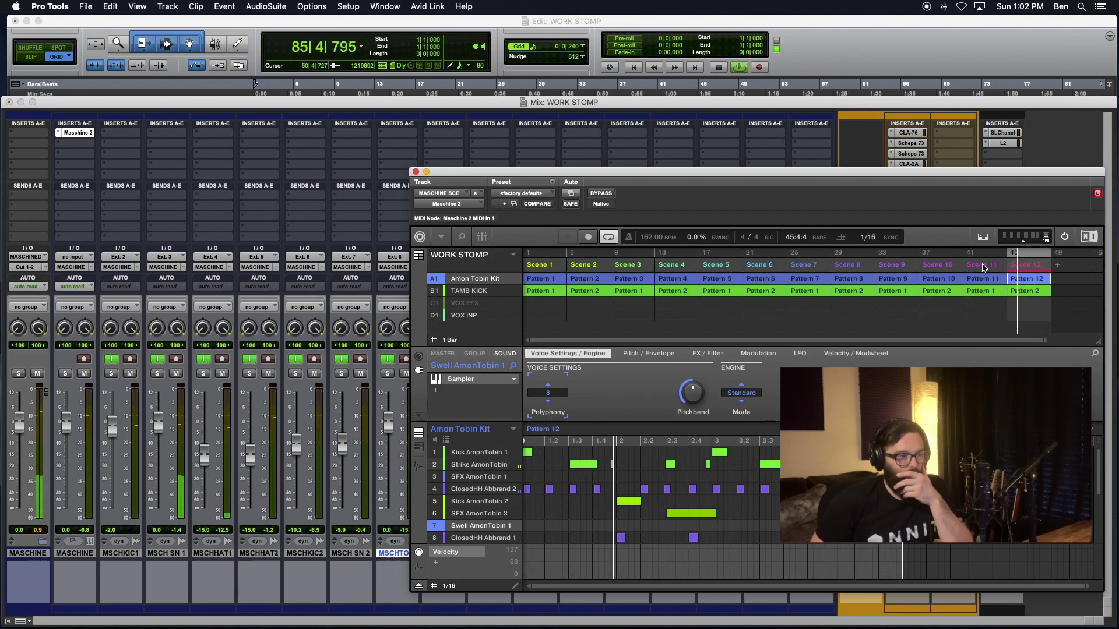
click(983, 267)
click(937, 266)
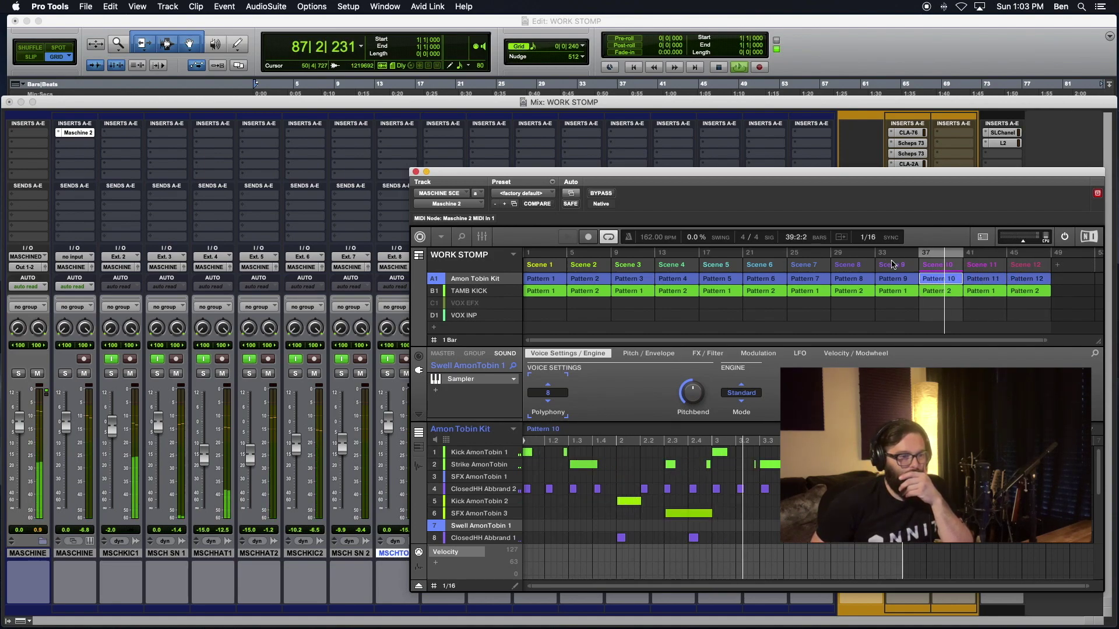
click(886, 268)
click(847, 267)
click(800, 267)
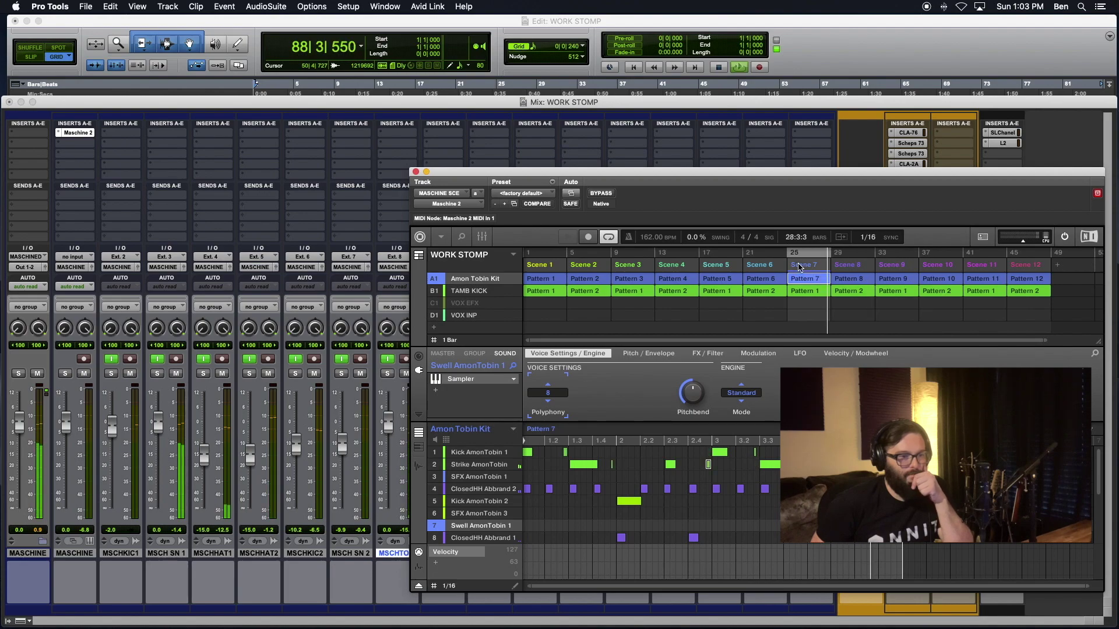
click(765, 266)
click(716, 266)
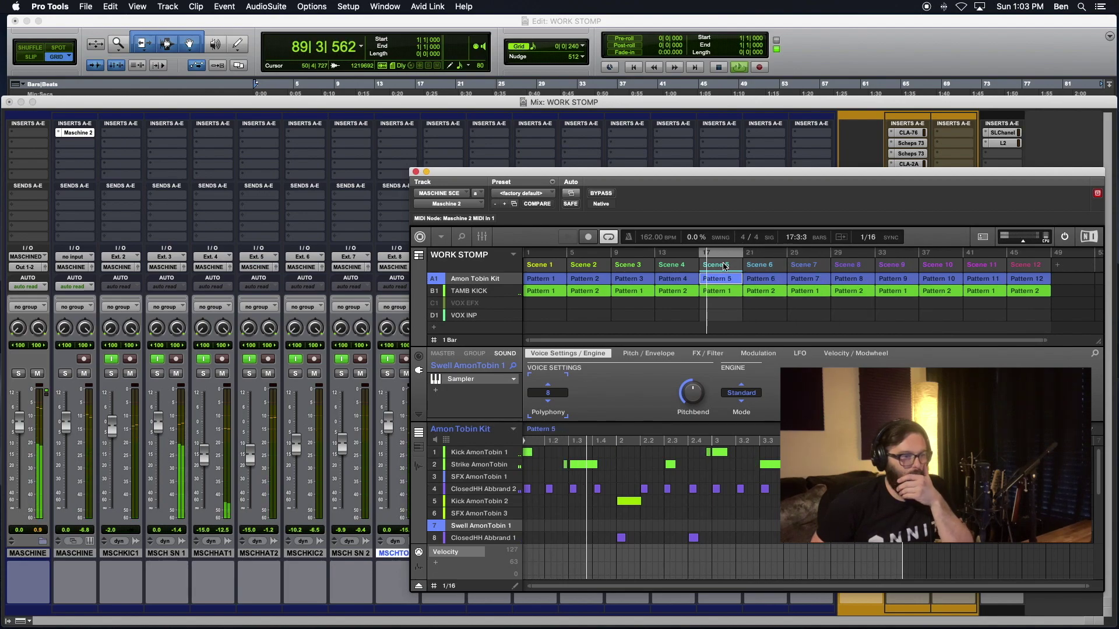
click(664, 270)
click(629, 267)
click(583, 266)
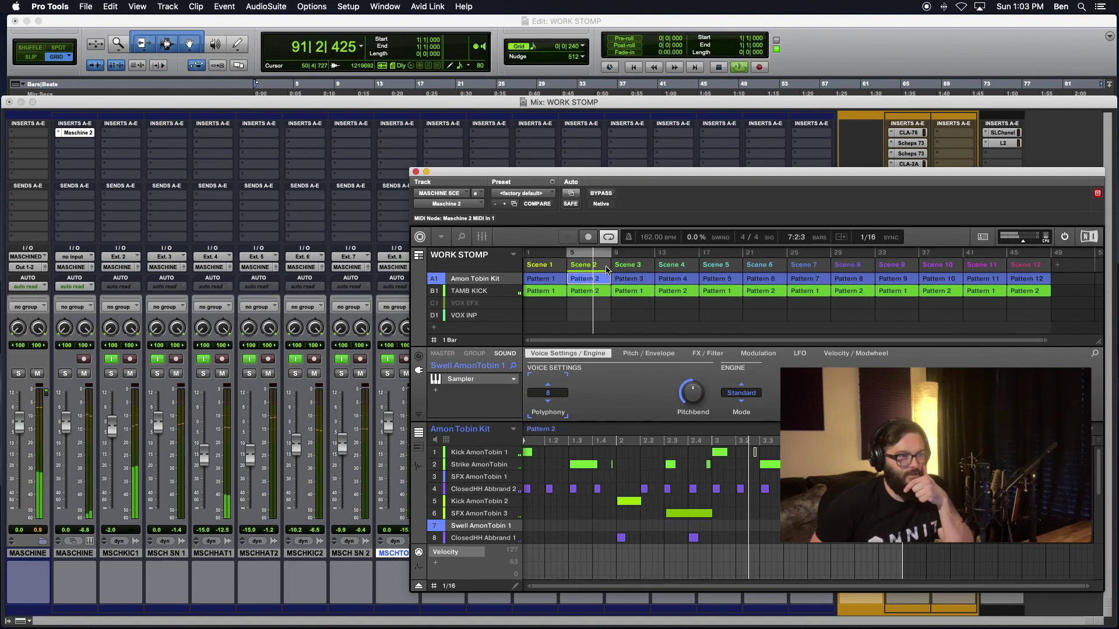
click(561, 265)
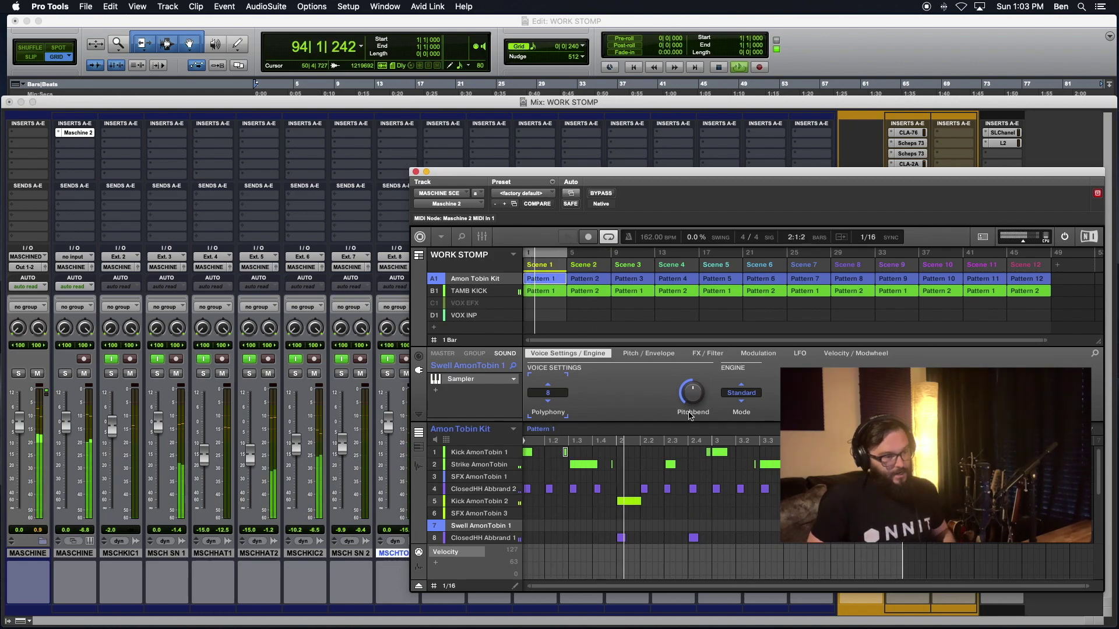
Save the session and mute the Swell AmonTobin 1 sound in the Amon Tobin Kit.
key(super+s)
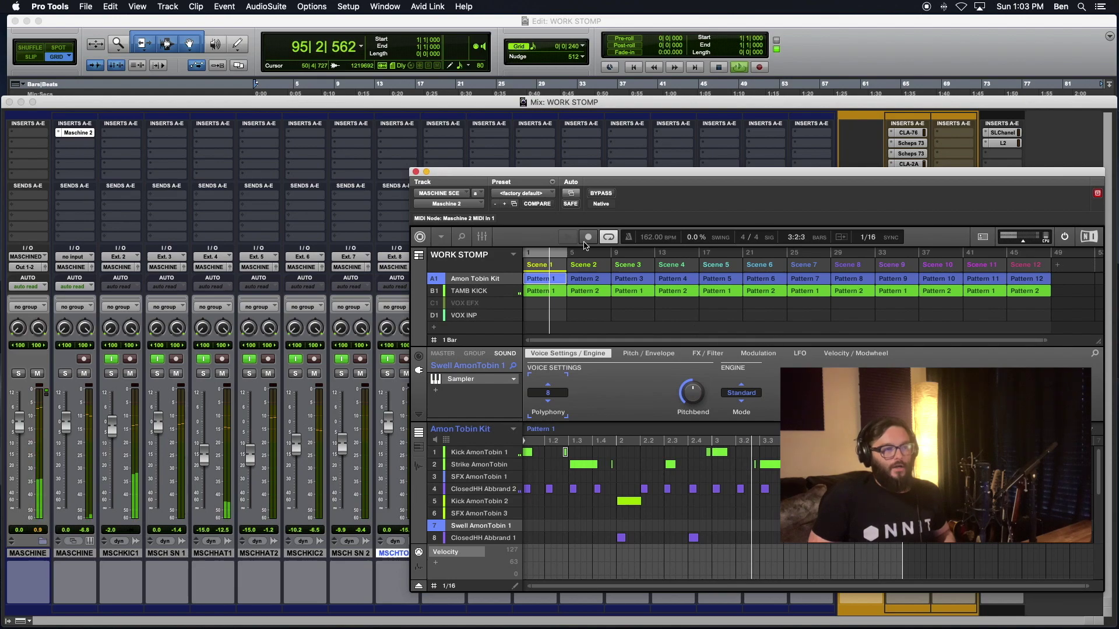
click(427, 525)
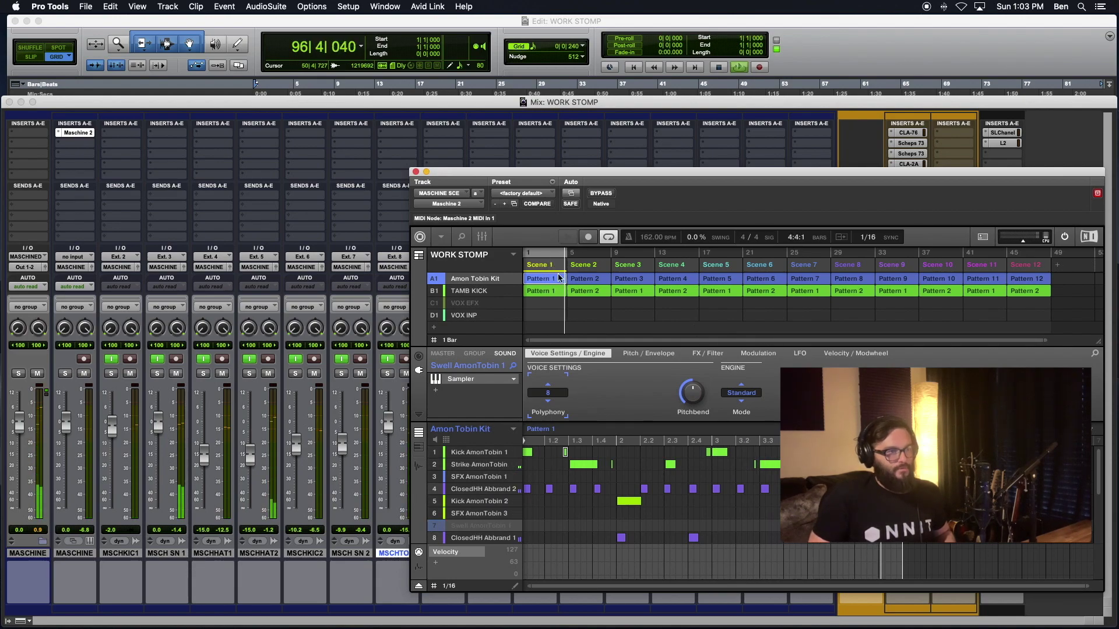
Route the output of the Swell AmonTobin 1 sound to Group in Maschine's mixer.
click(482, 237)
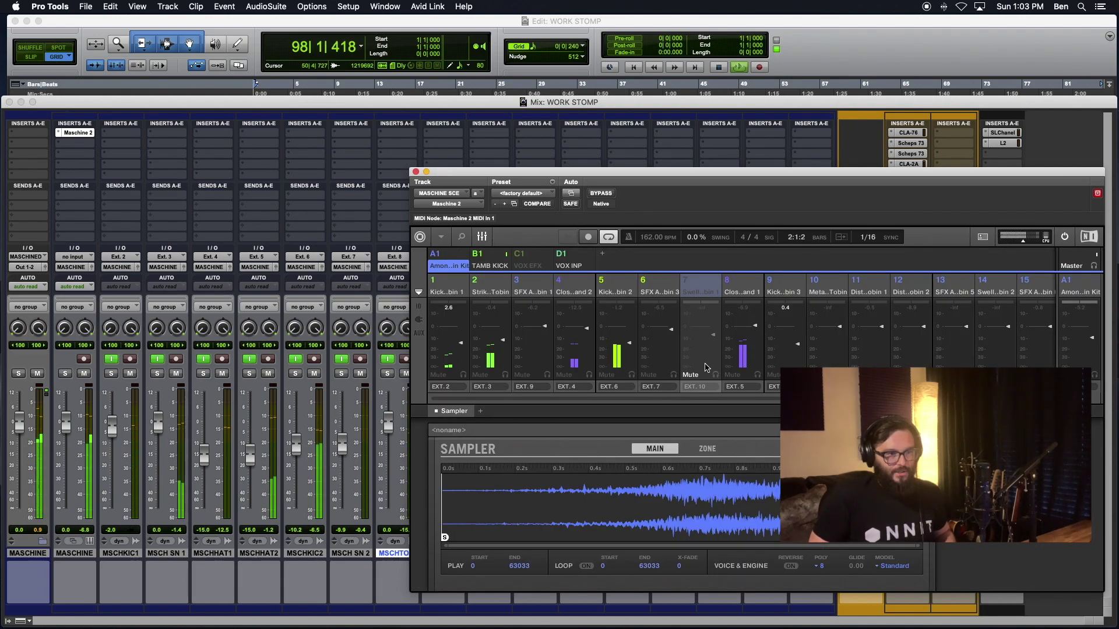
click(700, 390)
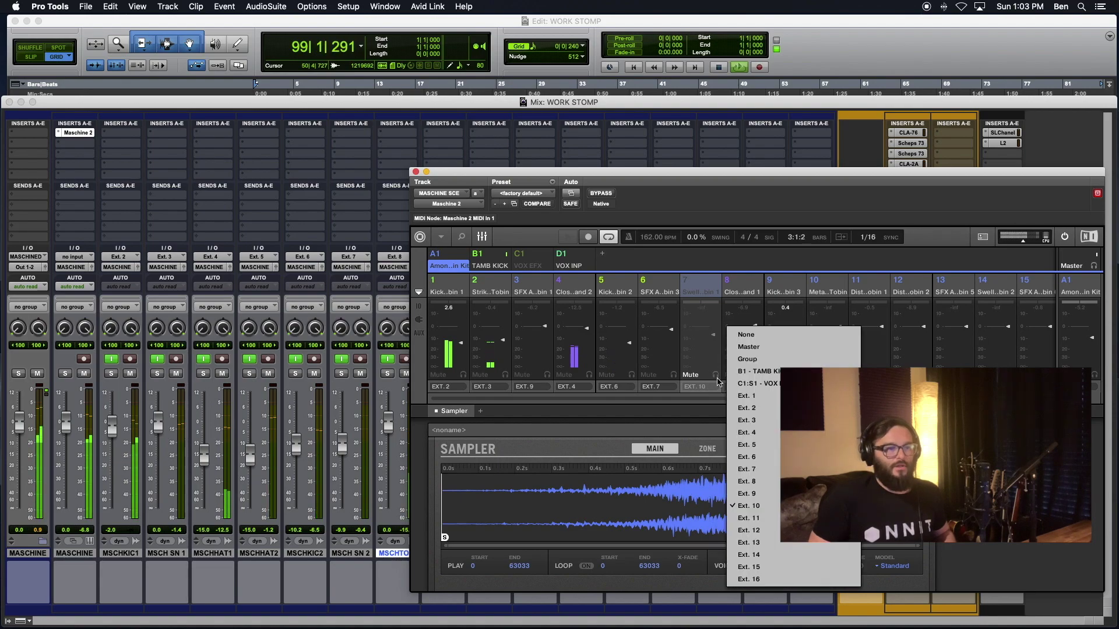
click(746, 357)
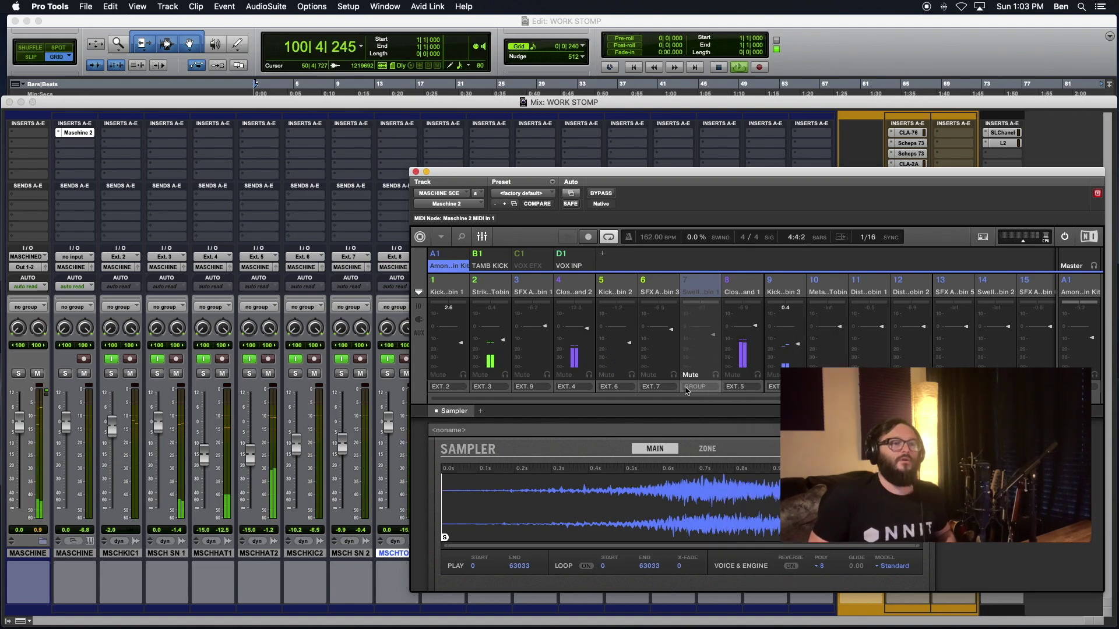
Examine the output routing of sounds 8 to 10 in Maschine's mixer and the track inputs in the Edit window.
click(747, 300)
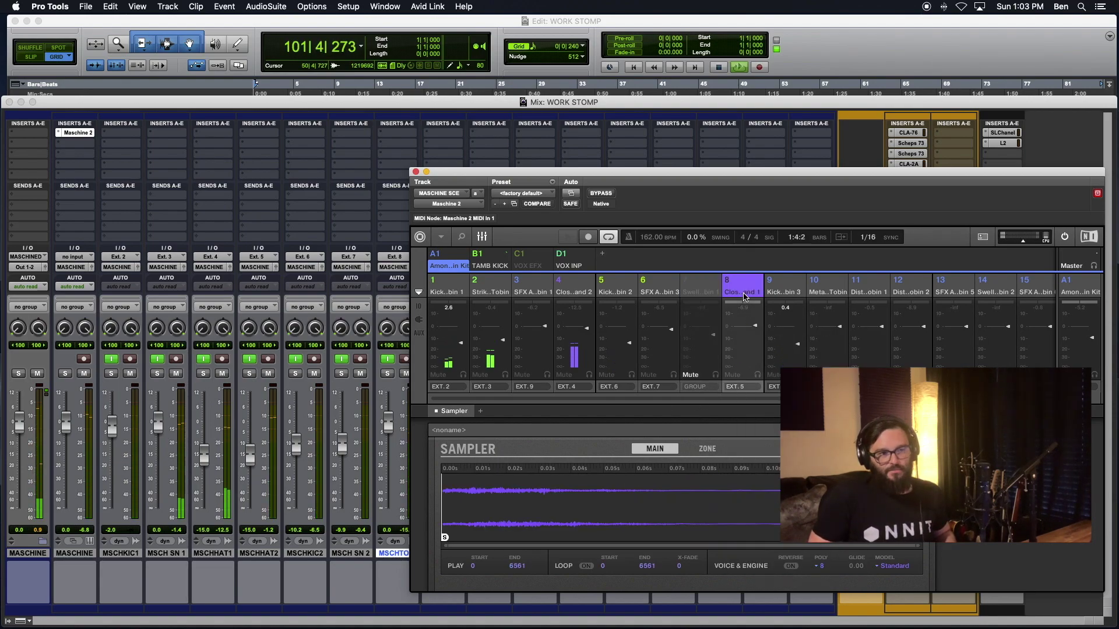
click(784, 292)
click(833, 290)
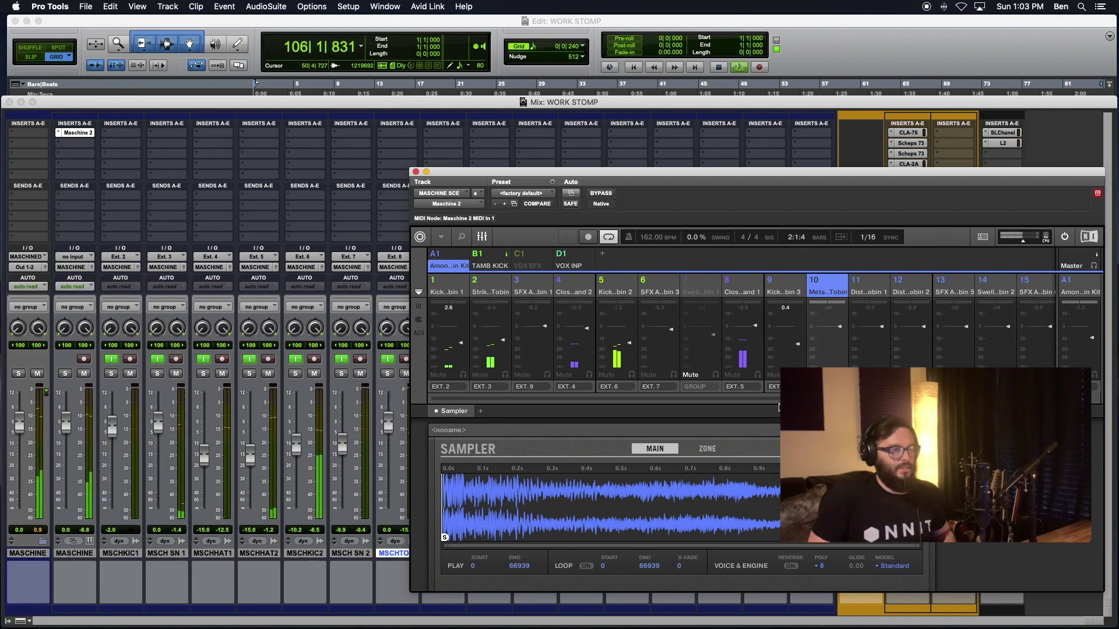
scroll(751, 401, right, 1)
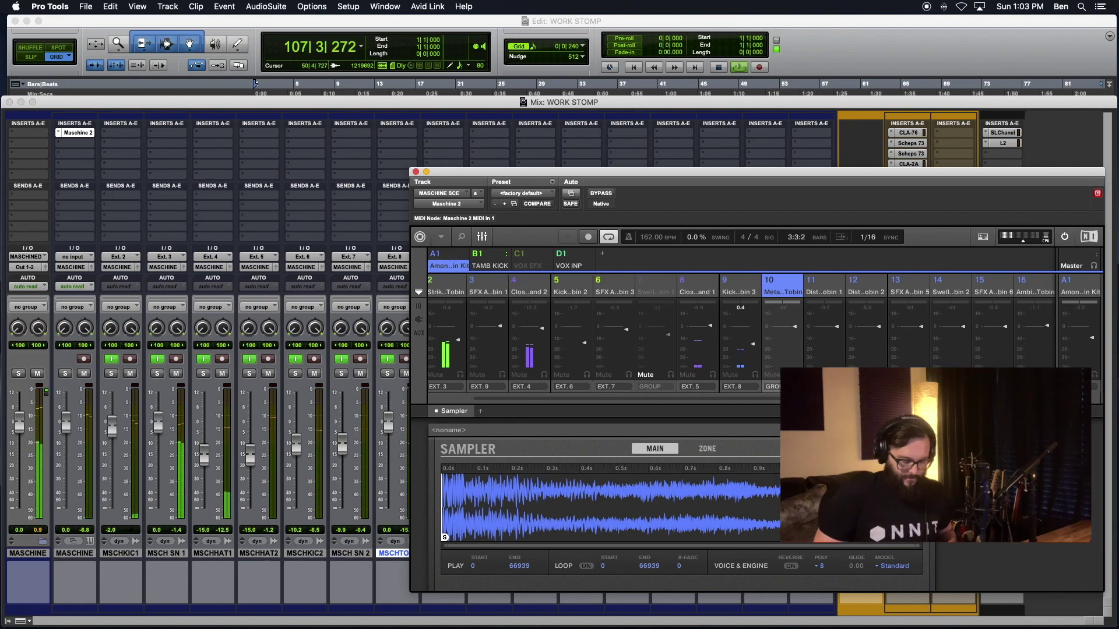
key(super+equal)
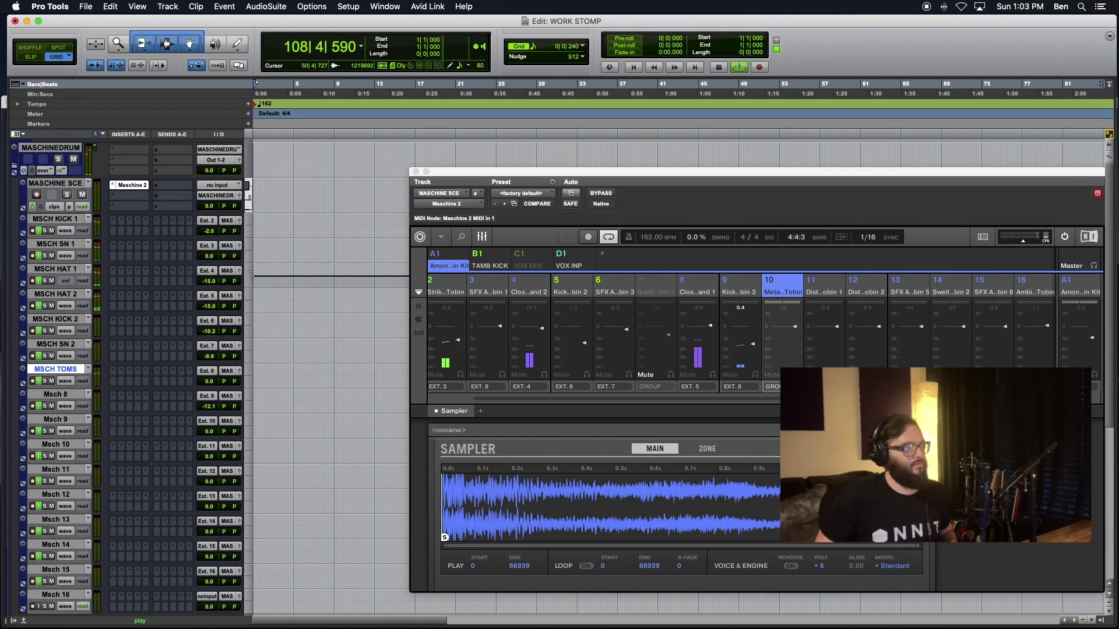
key(super+equal)
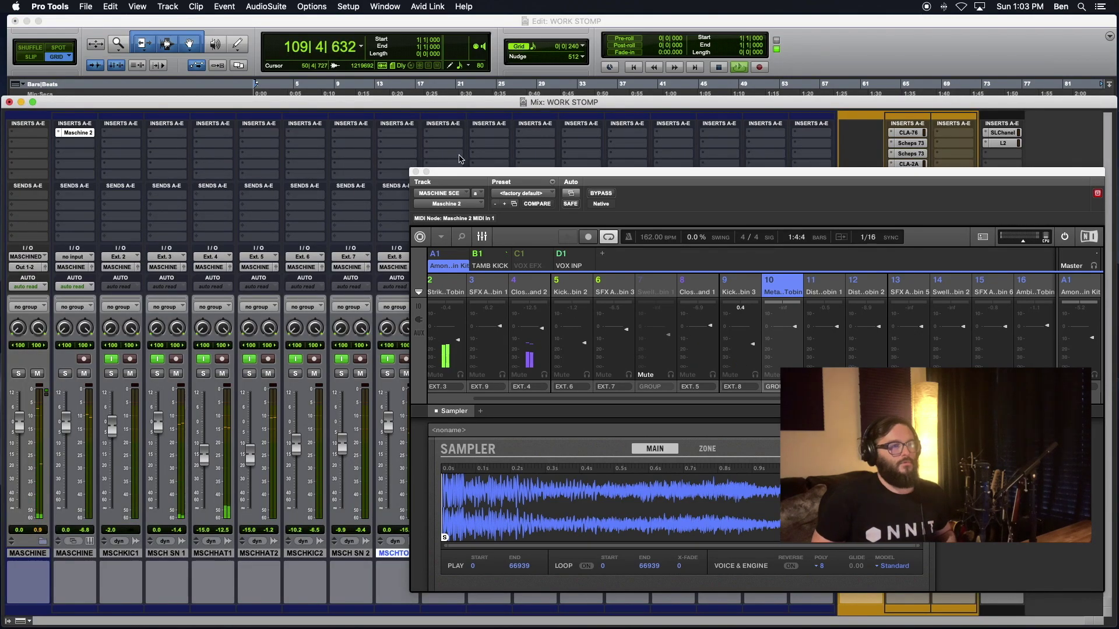
Return to the arrangement and check scenes 2 through 12 for notes on the Metallic AmonTobin sound.
click(481, 236)
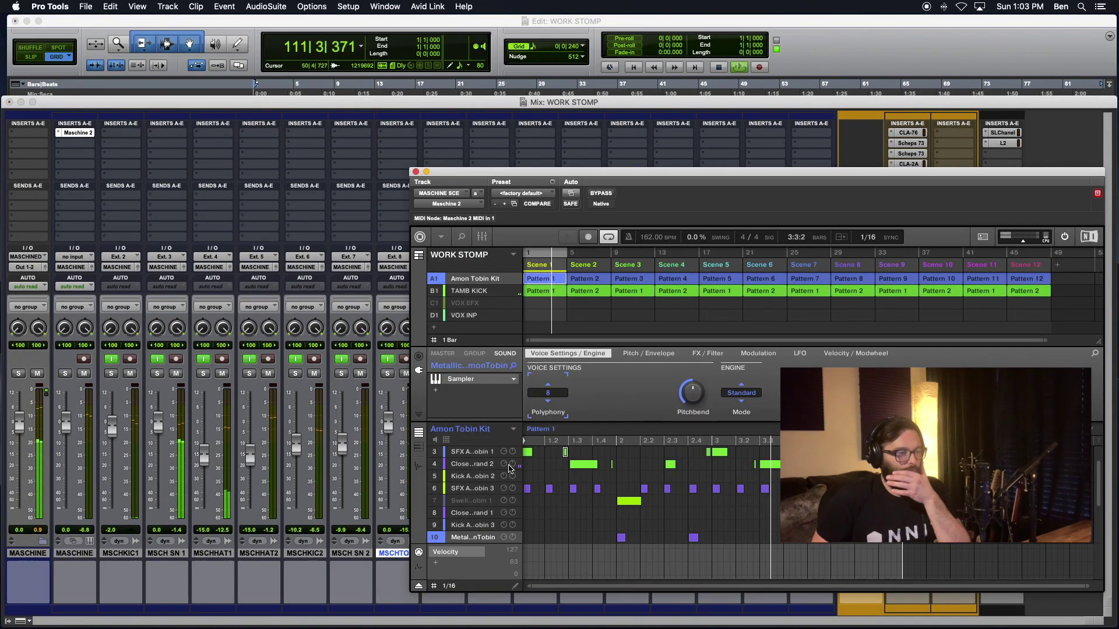
scroll(703, 496, down, 4)
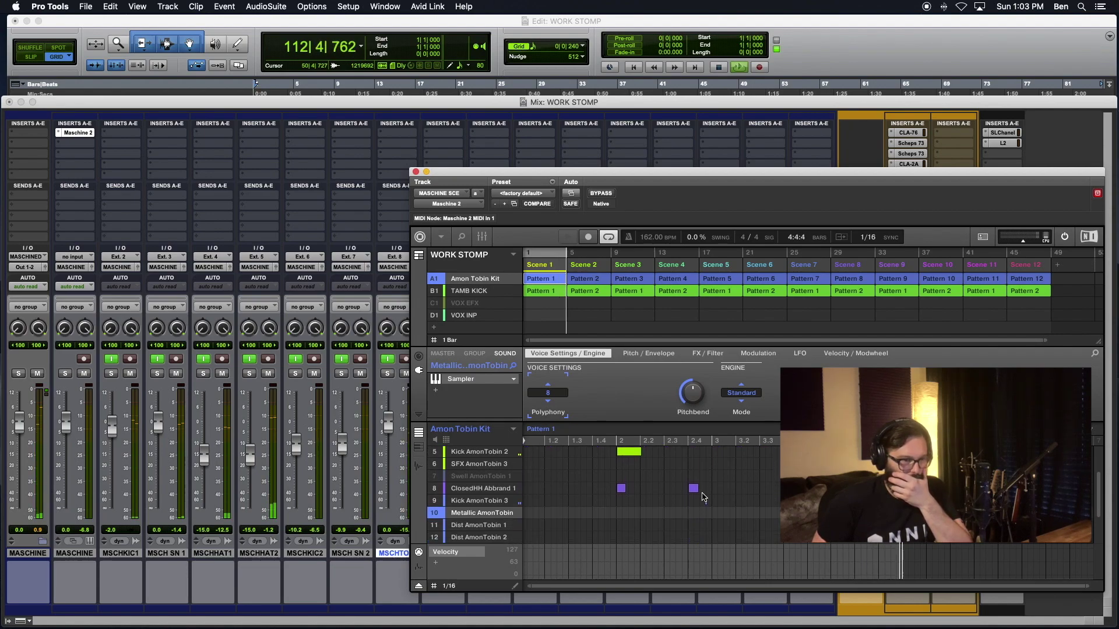
click(588, 265)
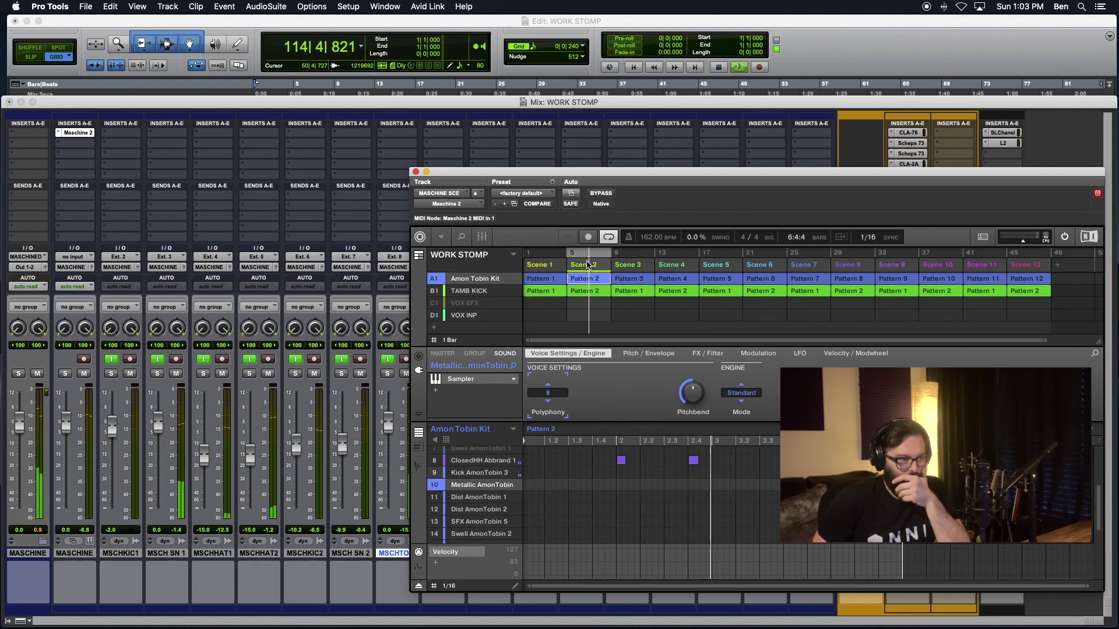
click(638, 267)
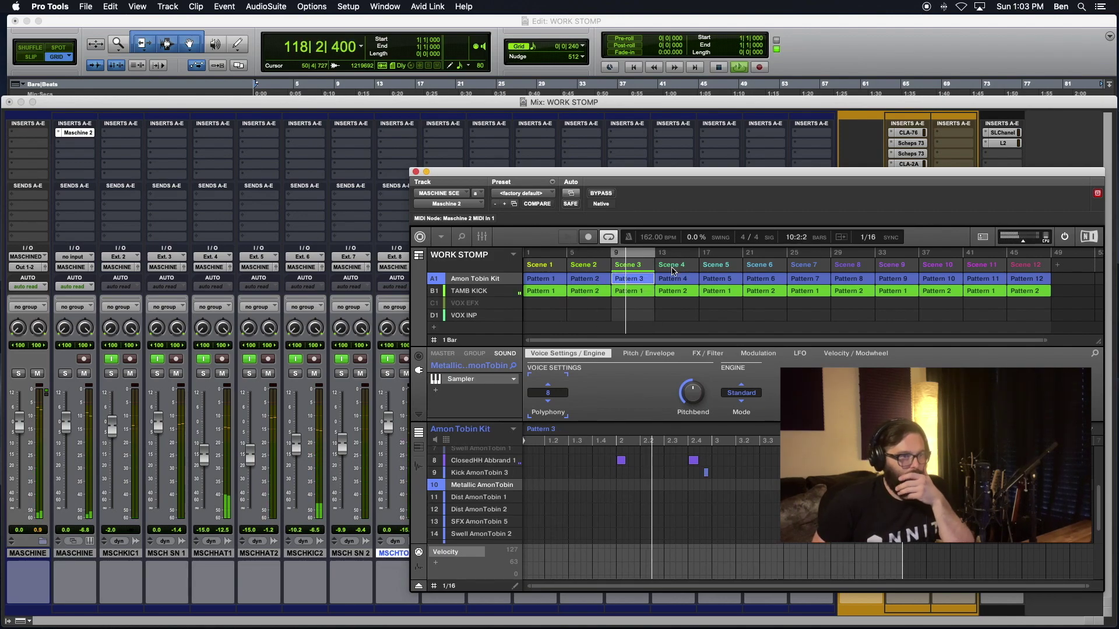
click(673, 270)
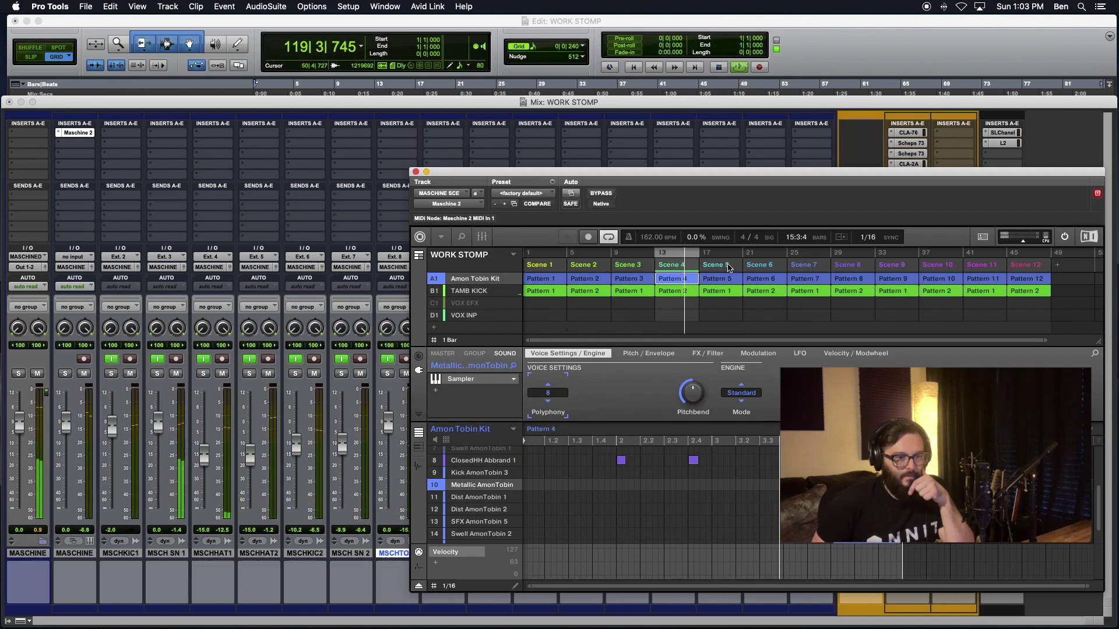
click(718, 269)
click(771, 273)
click(815, 271)
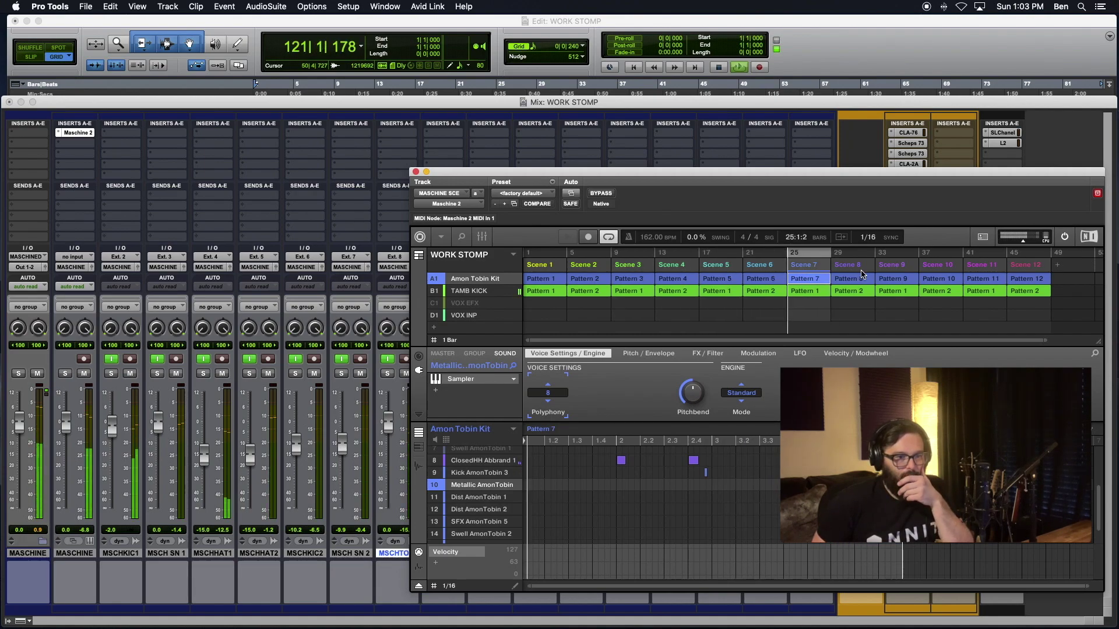
click(852, 274)
click(894, 276)
click(933, 277)
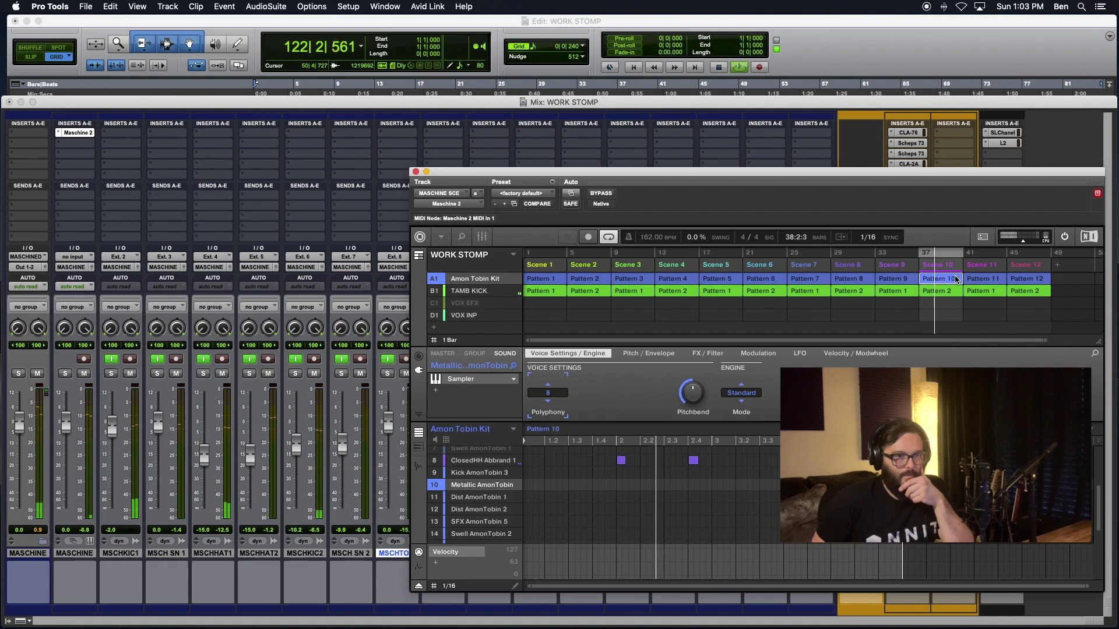
click(980, 272)
click(1038, 275)
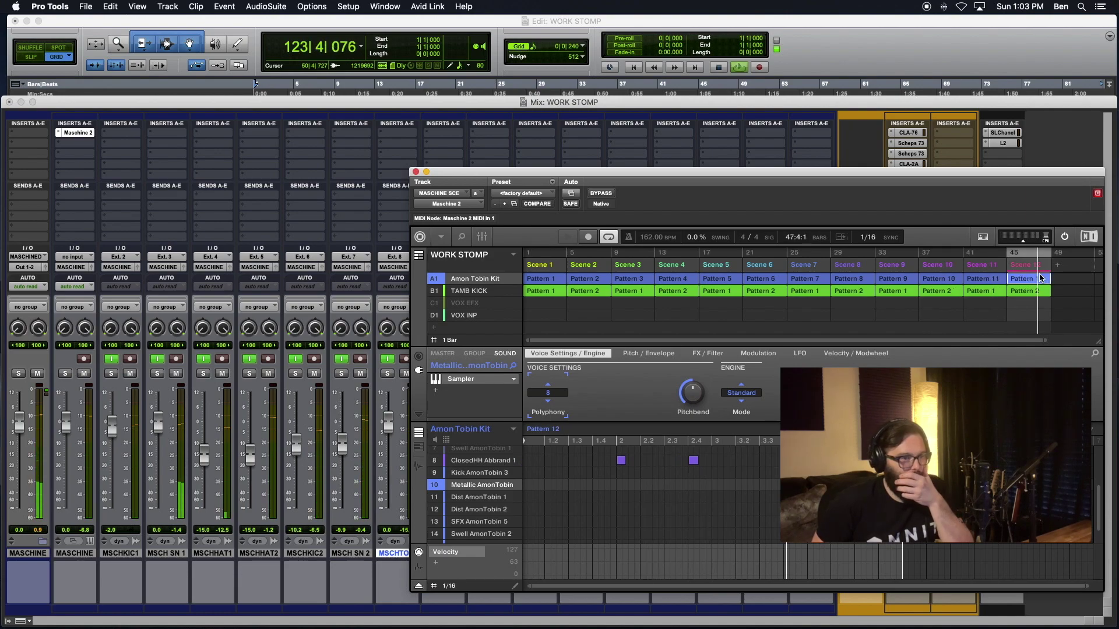
Mute the Metallic AmonTobin sound and select Dist AmonTobin 1.
click(434, 485)
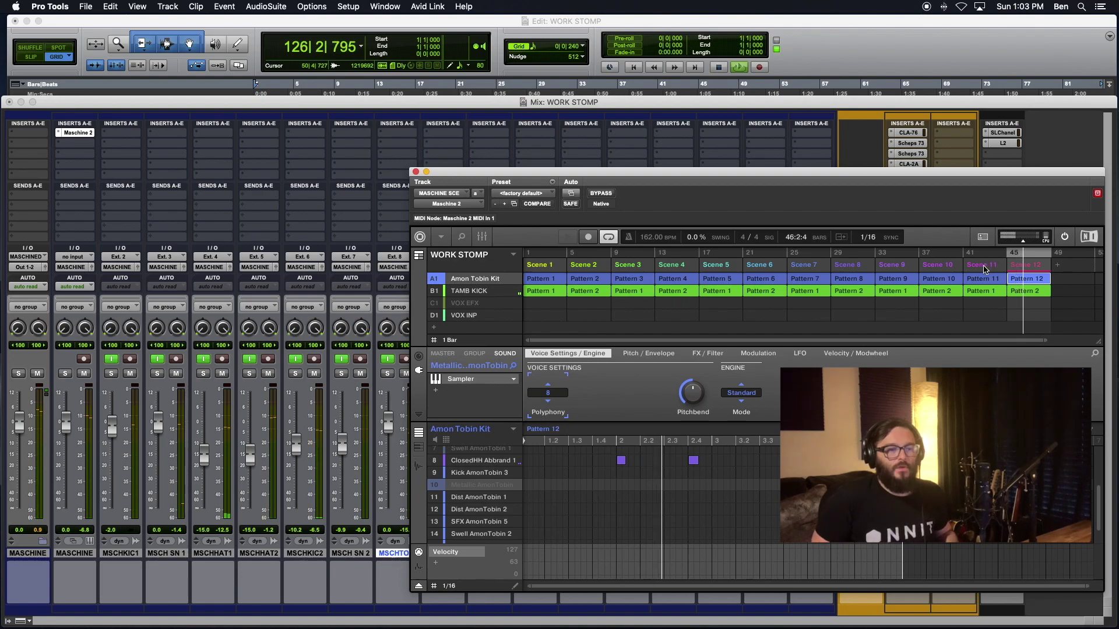
click(465, 498)
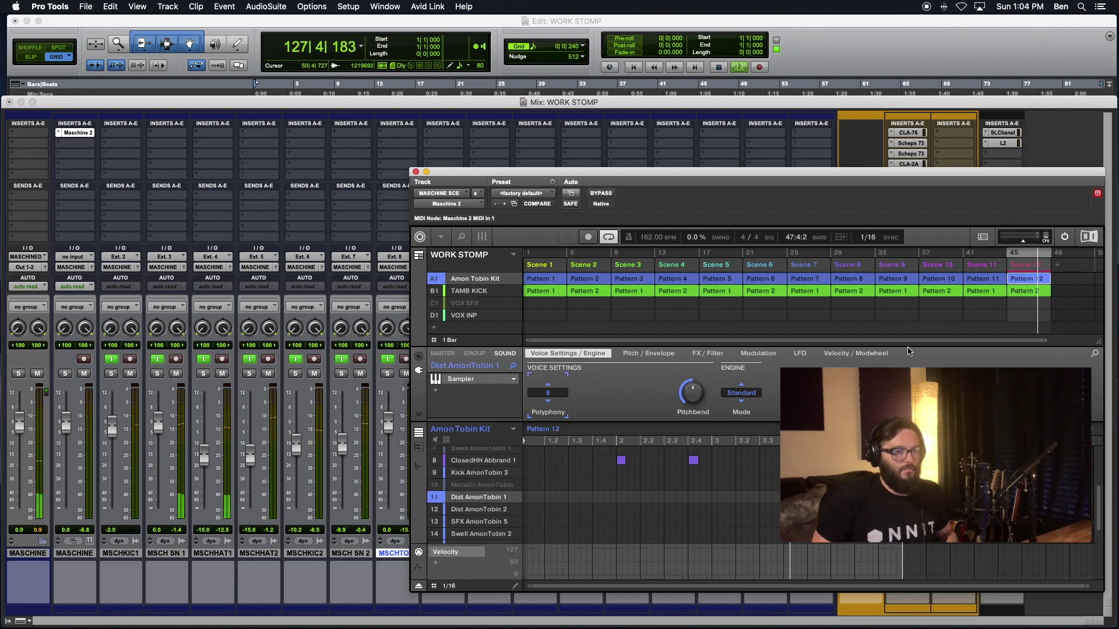
Check scenes 11 back to 6 for notes on Dist AmonTobin 1, and return to scene 7.
click(994, 269)
click(948, 268)
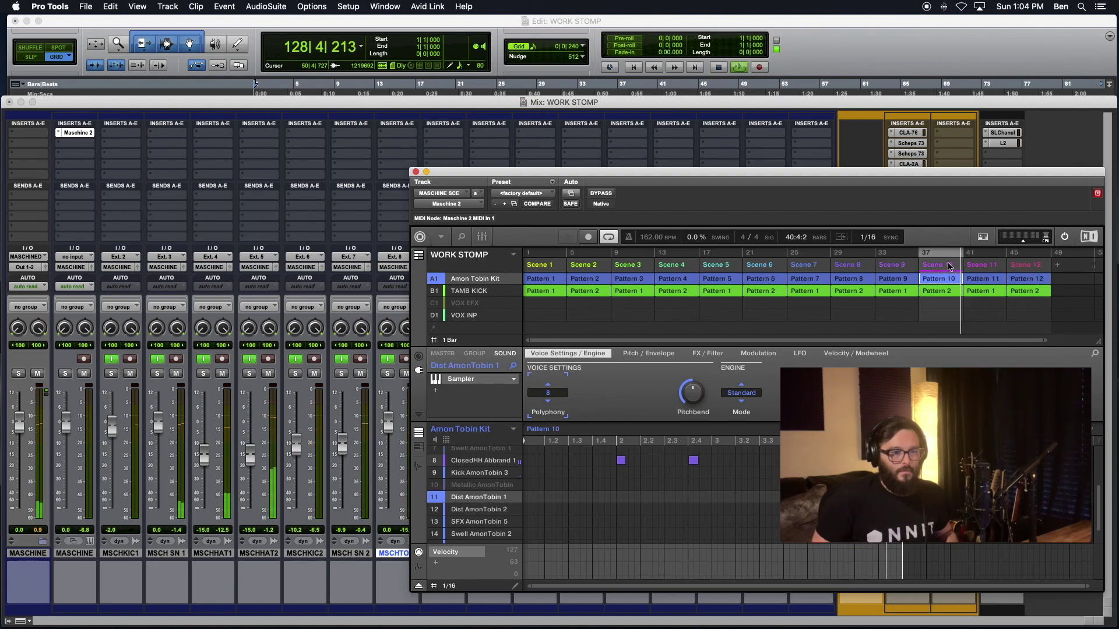
click(900, 268)
click(852, 267)
click(807, 267)
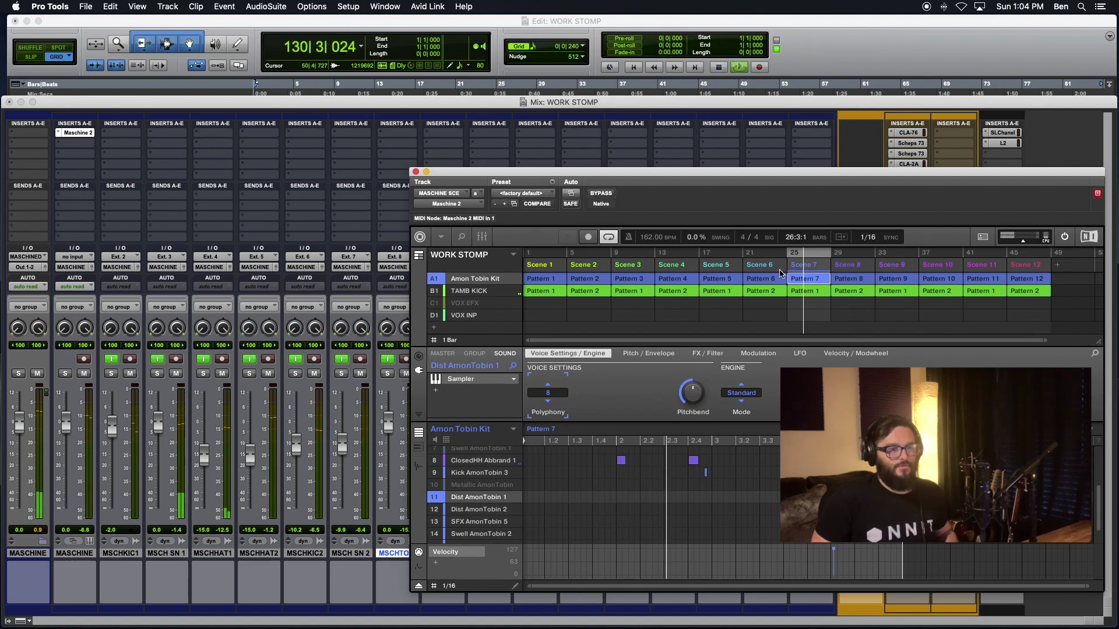
click(768, 269)
click(815, 270)
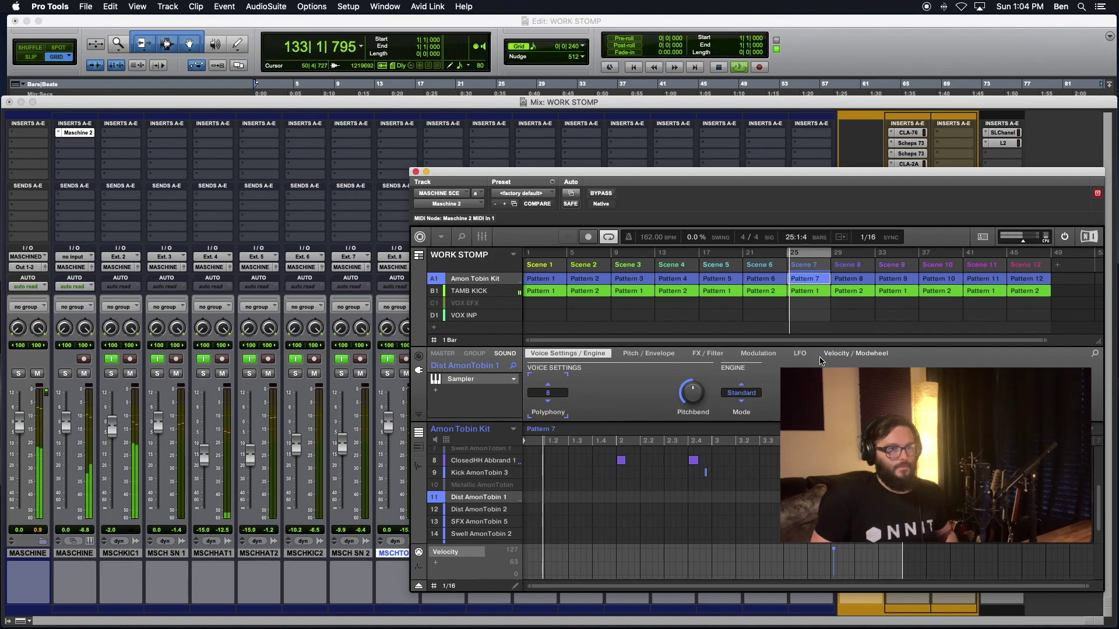
Check scenes 6 back to 3 for notes on Dist AmonTobin 1, and glance at the track inputs in the Edit window.
click(749, 266)
click(724, 268)
click(679, 267)
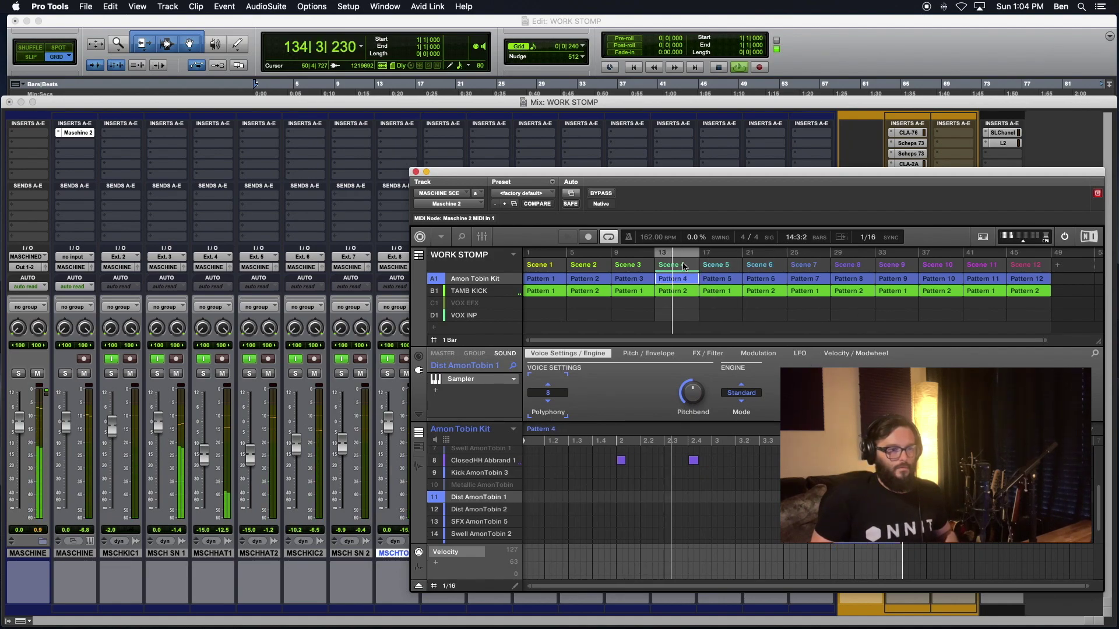
click(633, 266)
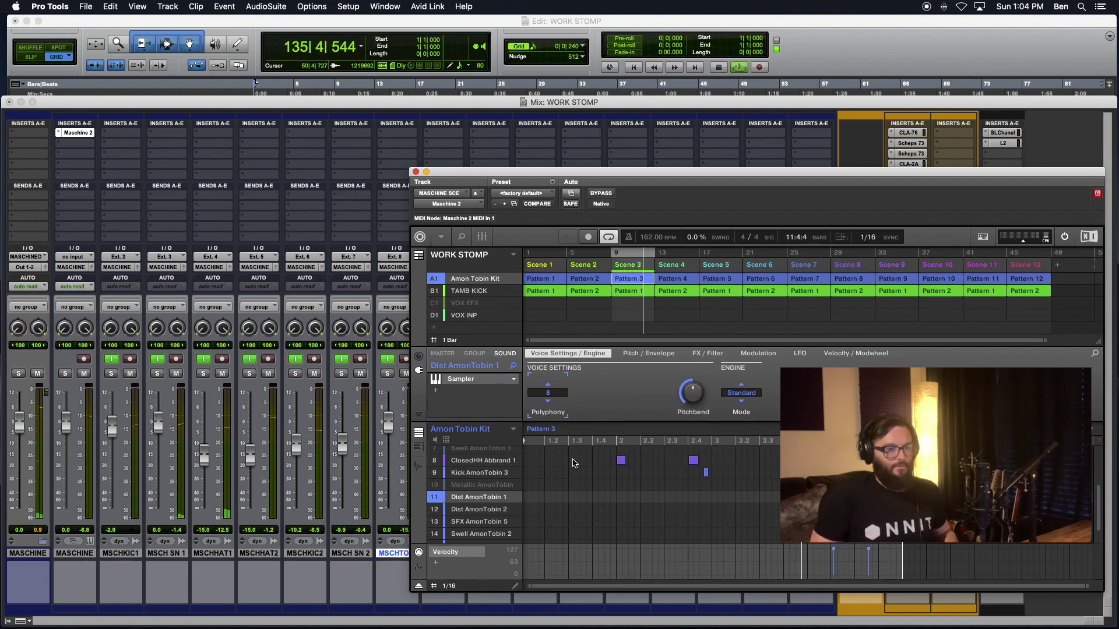
key(super+equal)
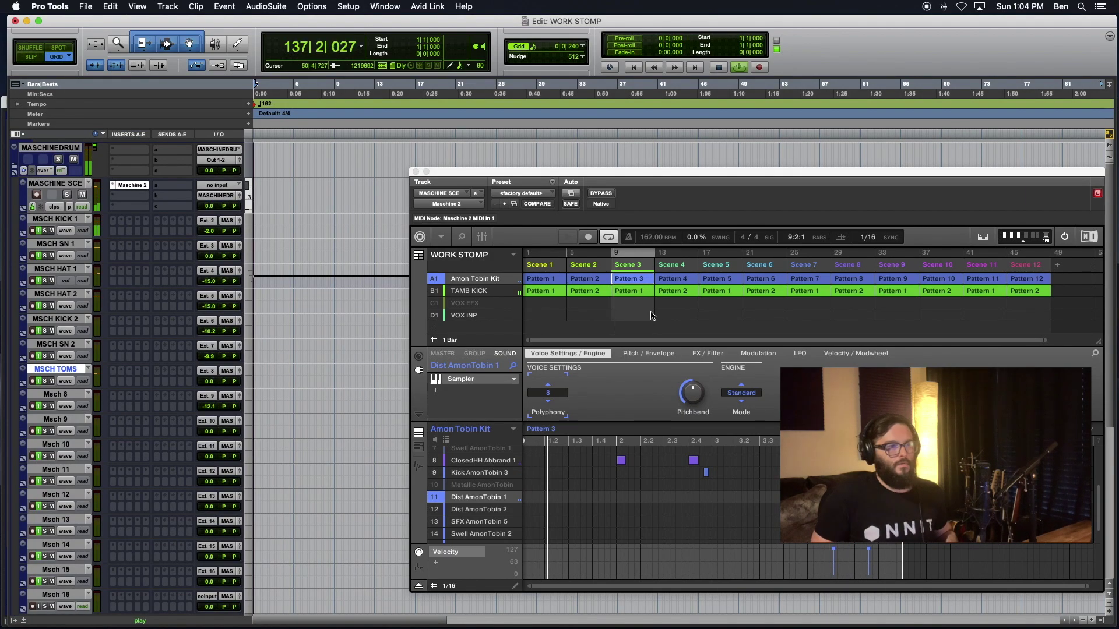
key(super+equal)
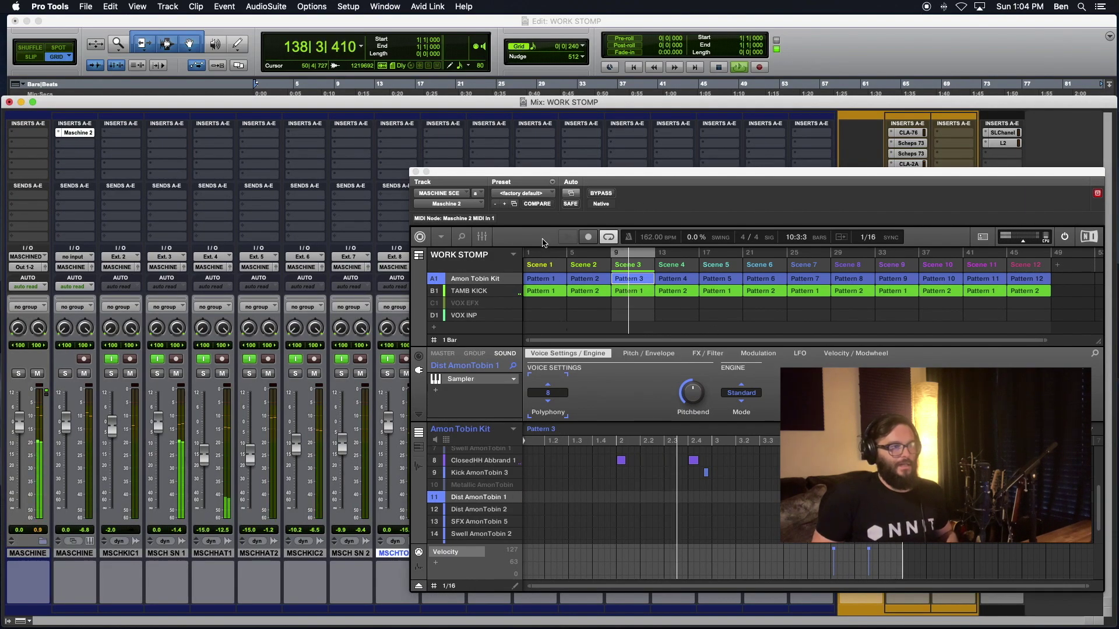
Show Maschine's mixer beside the Pro Tools mixer channels and rename the Msch 8 track as MSCH SFX HAT.
click(481, 237)
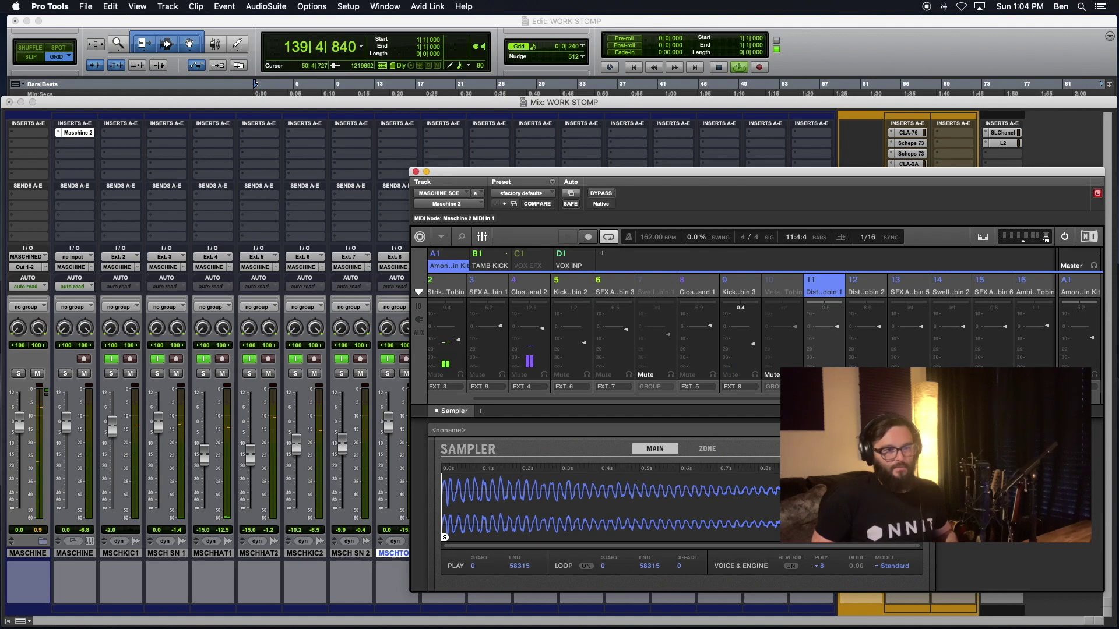
drag(596, 177, 790, 185)
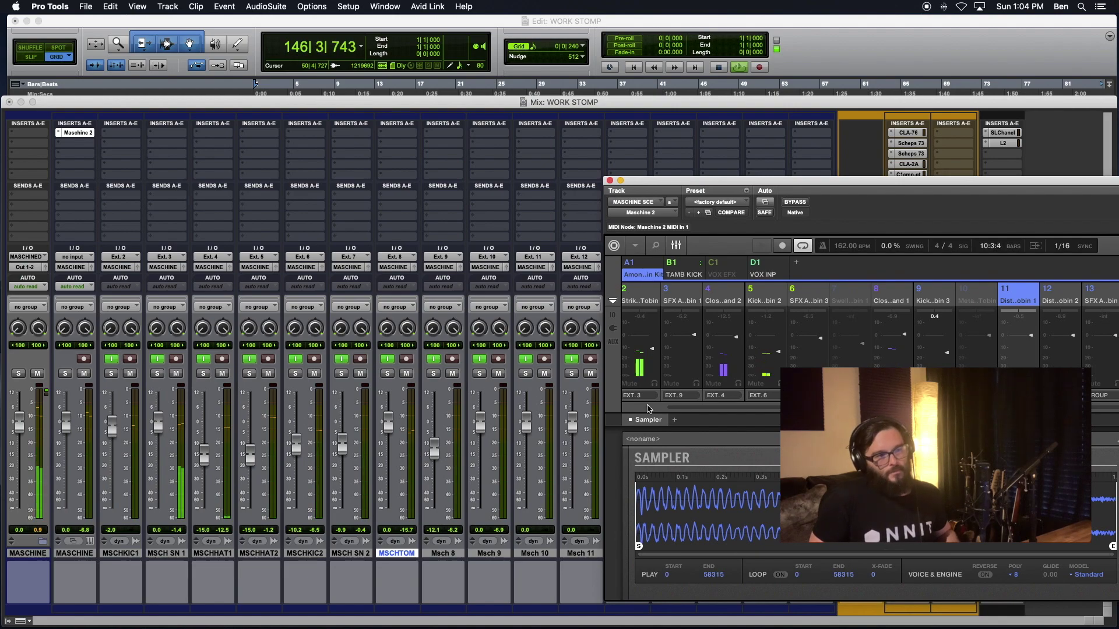
click(450, 552)
double_click(440, 554)
text(MSCH SF)
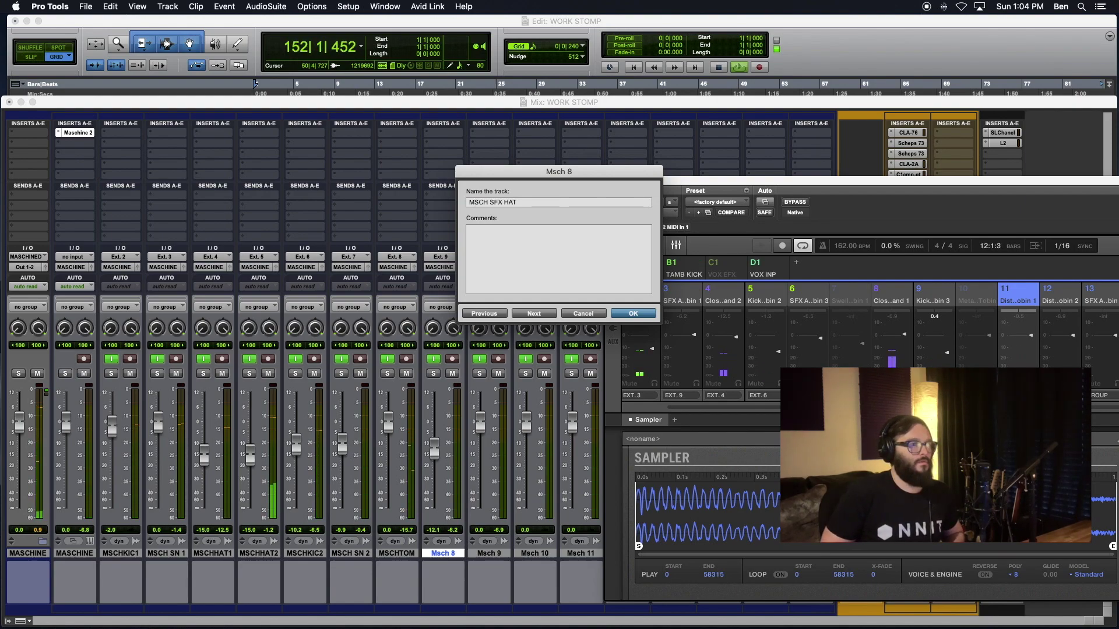
text(X HAT)
key(Return)
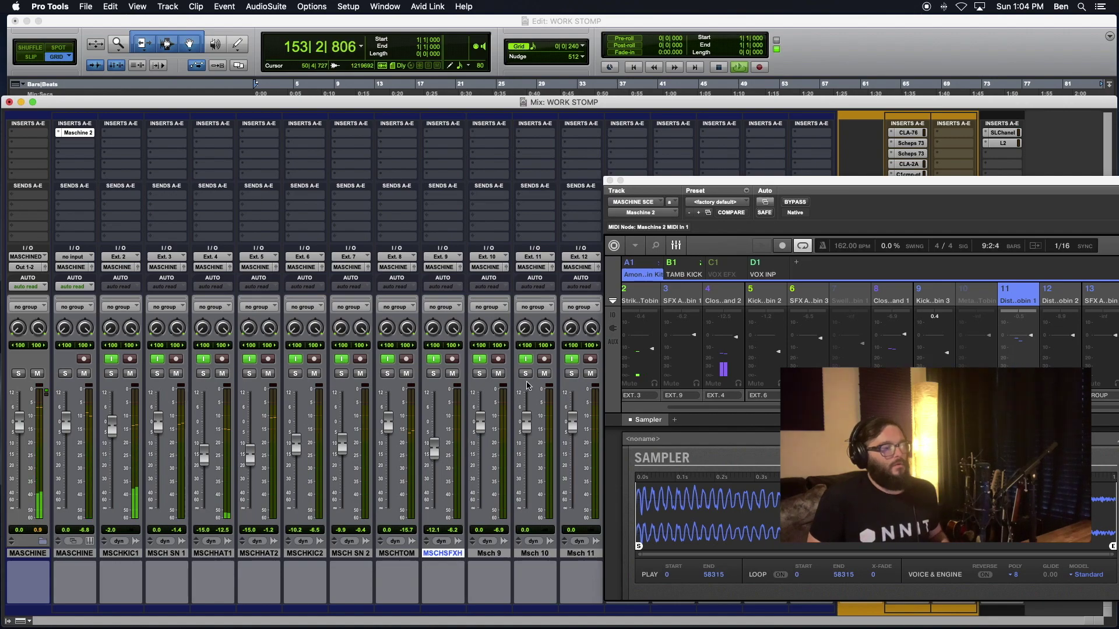
Route the output of Dist AmonTobin 1 to Ext. 10 in Maschine's mixer and uncover the Msch 9 channel.
drag(792, 183, 566, 182)
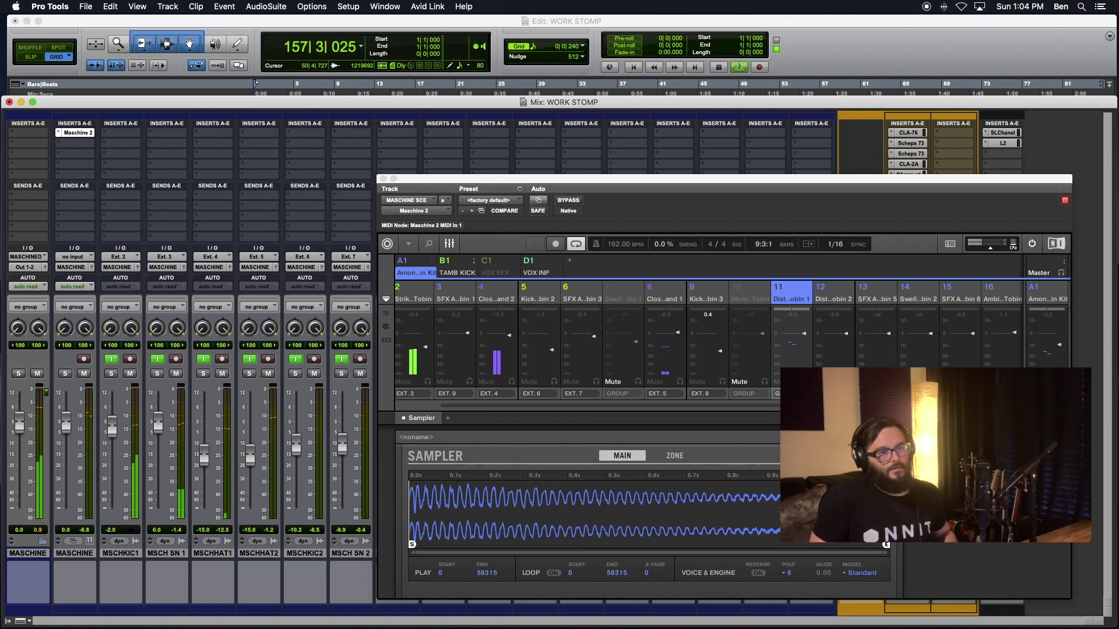
drag(592, 405, 633, 418)
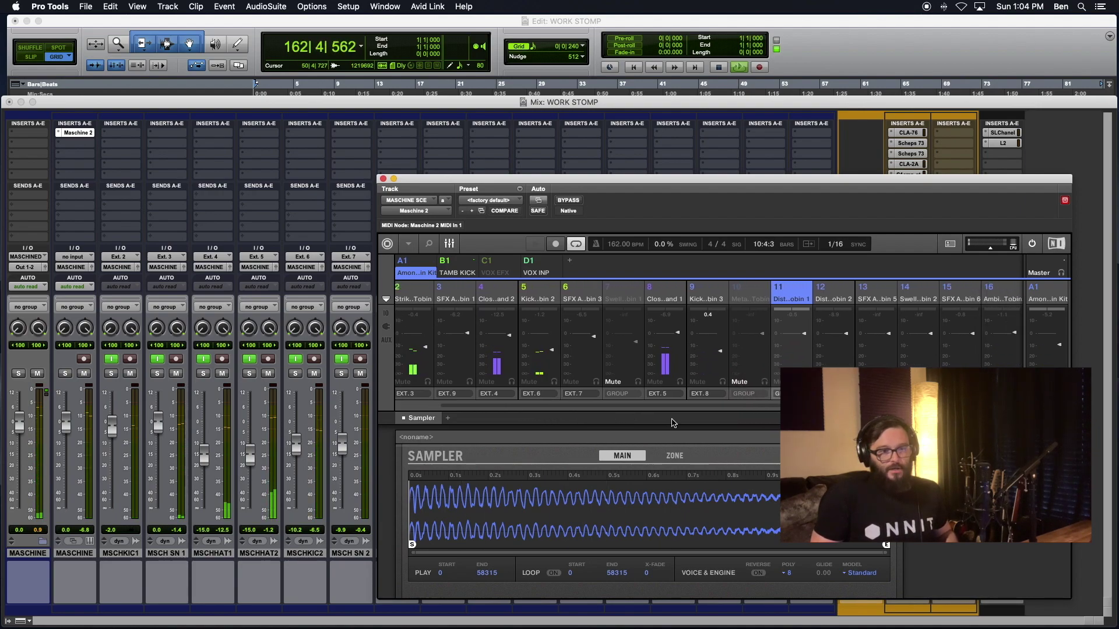
click(834, 394)
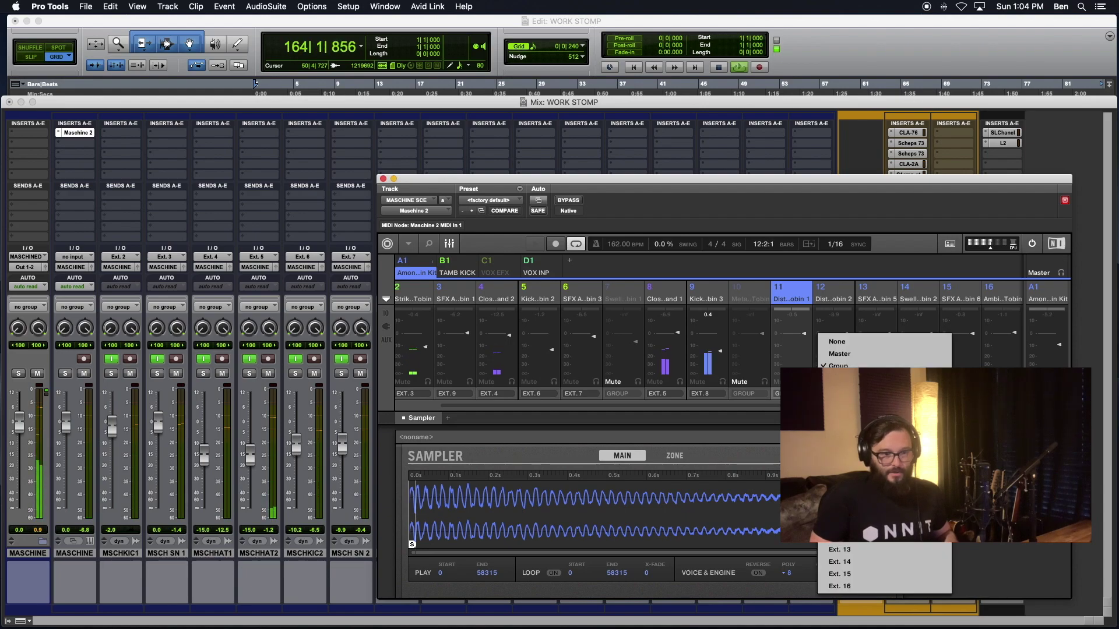
click(840, 513)
drag(699, 183, 836, 194)
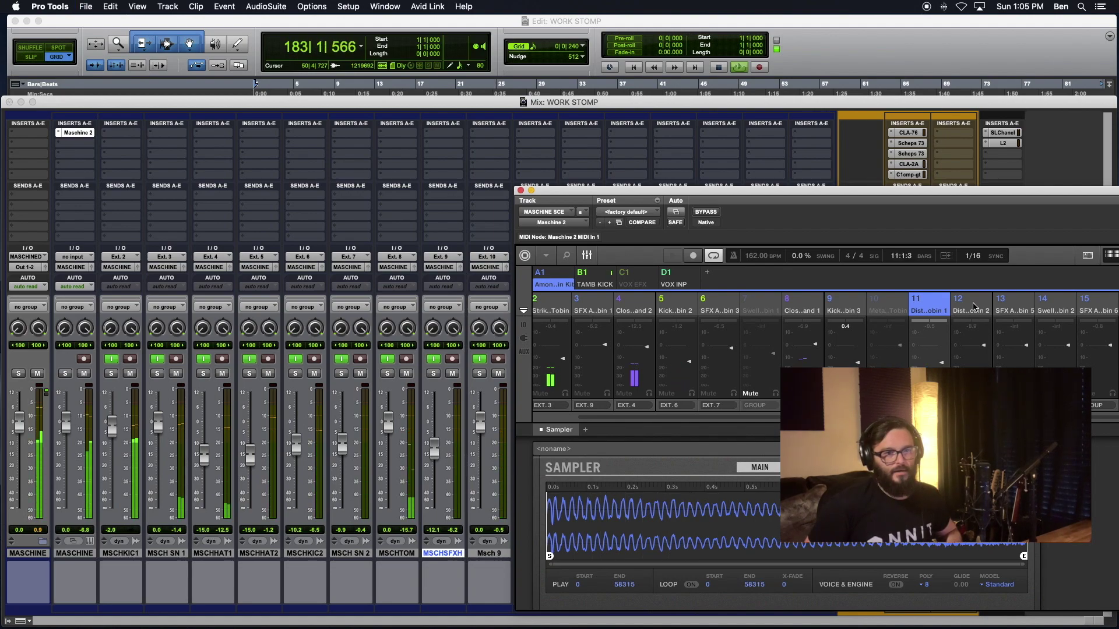
Select Dist AmonTobin 2 and check scene 2 of the arrangement for its notes.
drag(943, 196, 708, 175)
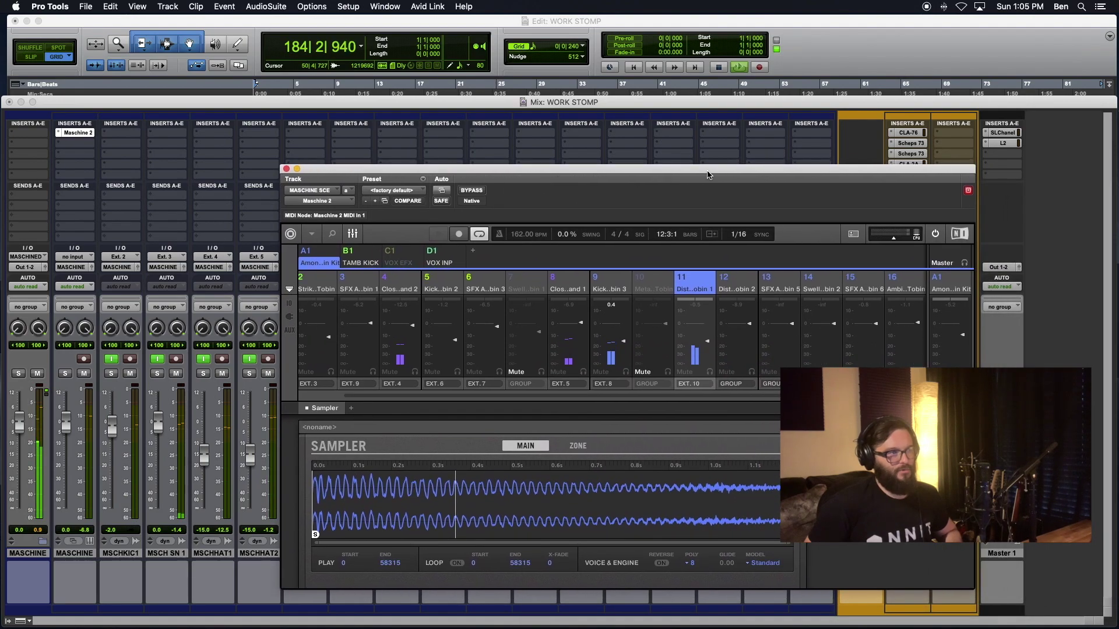
click(730, 285)
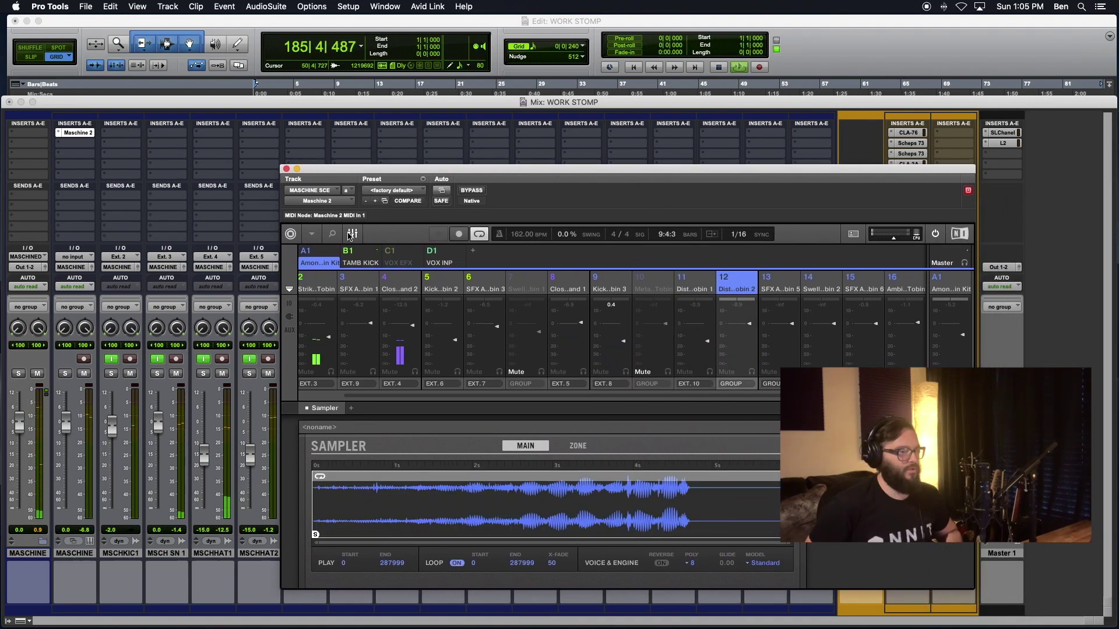
click(352, 234)
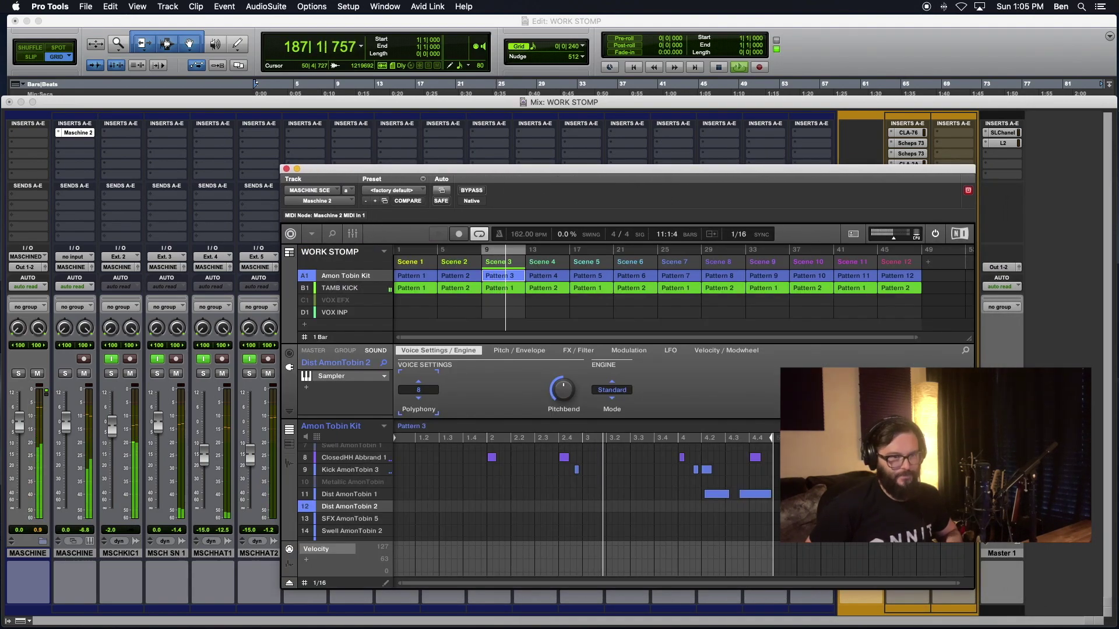
click(472, 263)
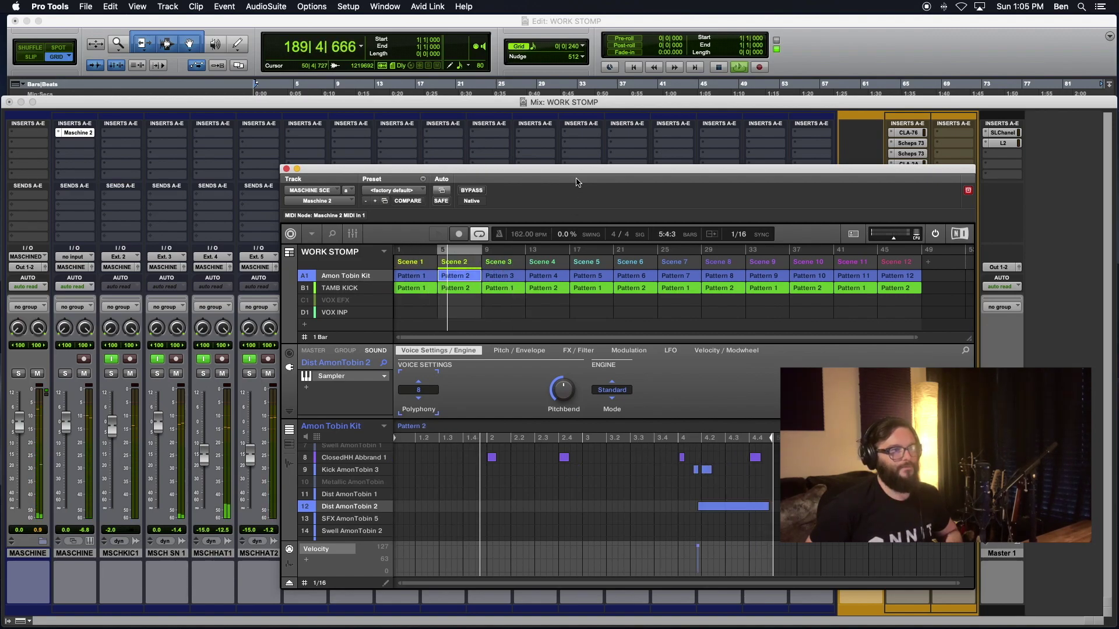
Rename the Msch 9 track as MSCH SFX LO AIR and save the session.
drag(582, 172, 809, 188)
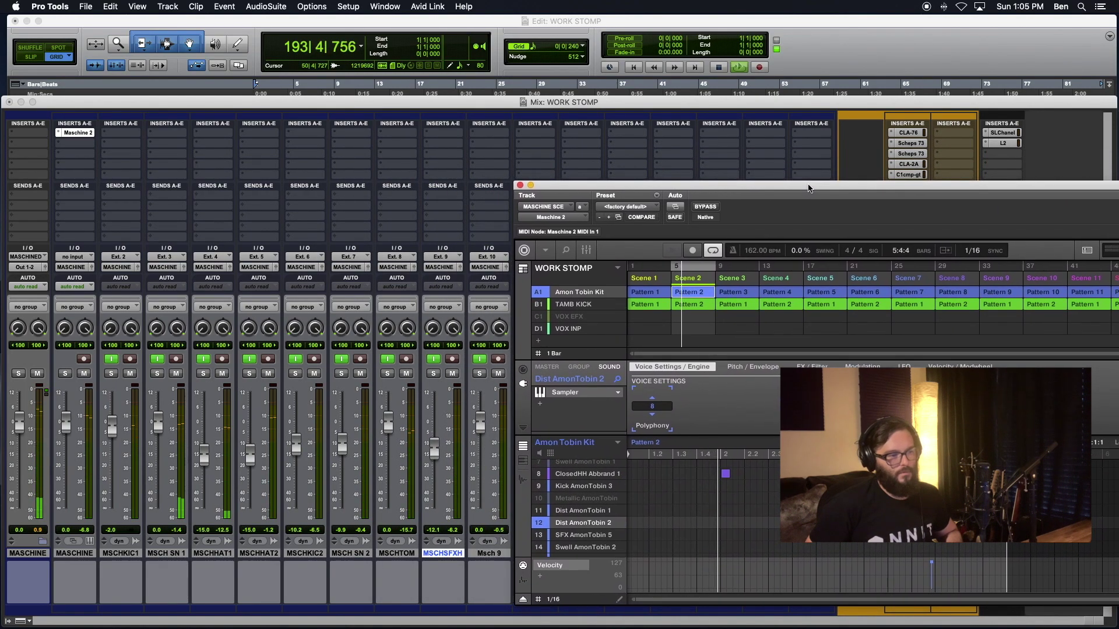
double_click(488, 555)
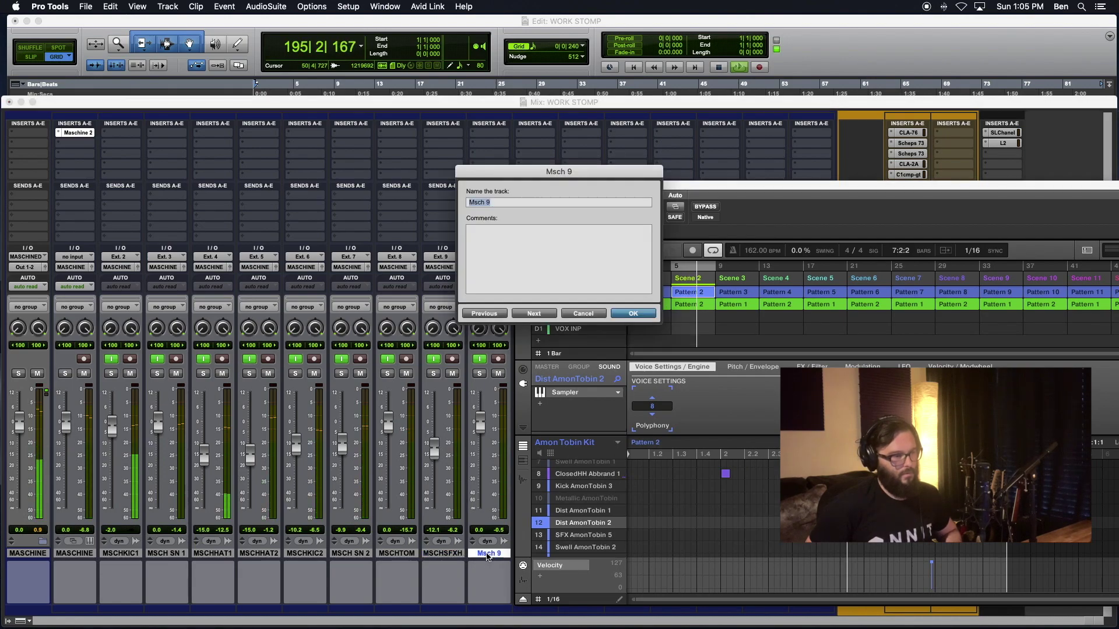
text(MSCH SFX BASS)
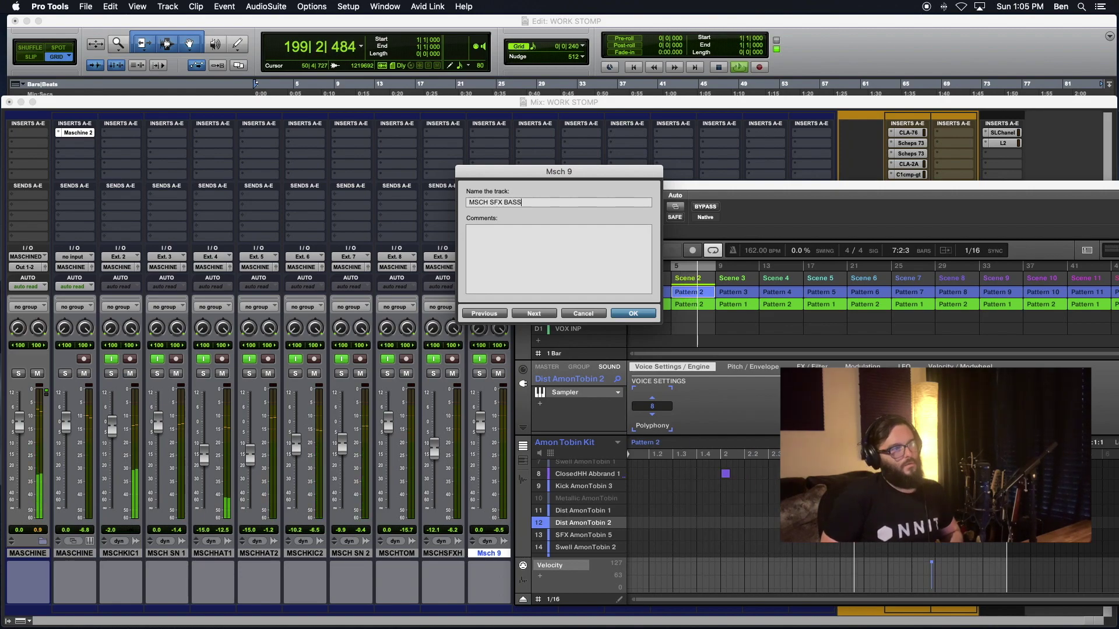
key(BackSpace)
key(BackSpace)
key(BackSpace)
key(BackSpace)
text(LO AIR)
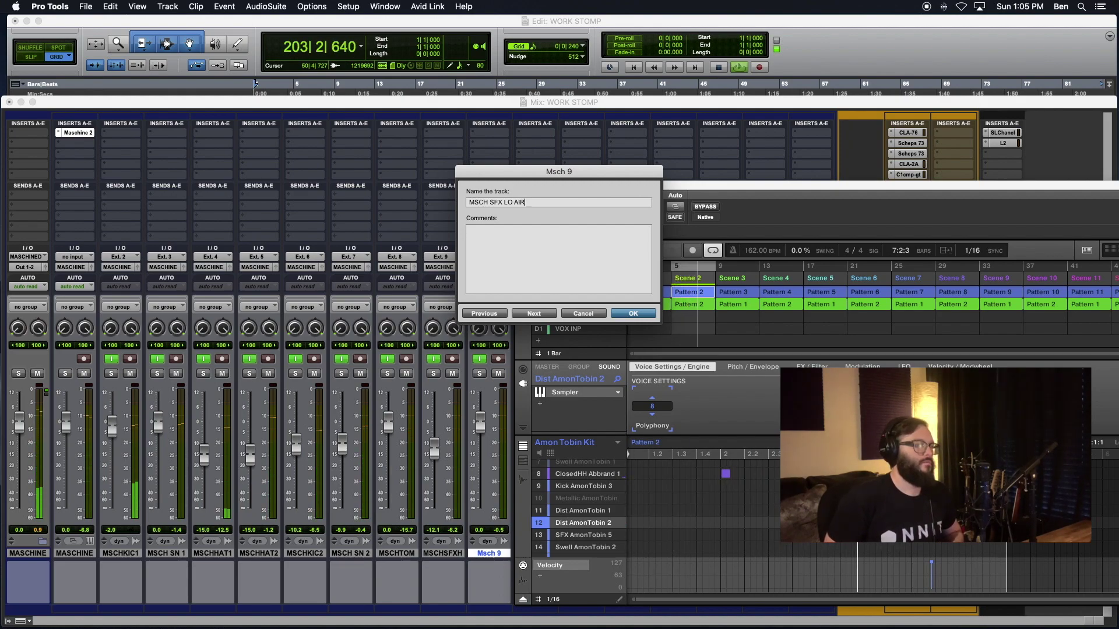
key(Return)
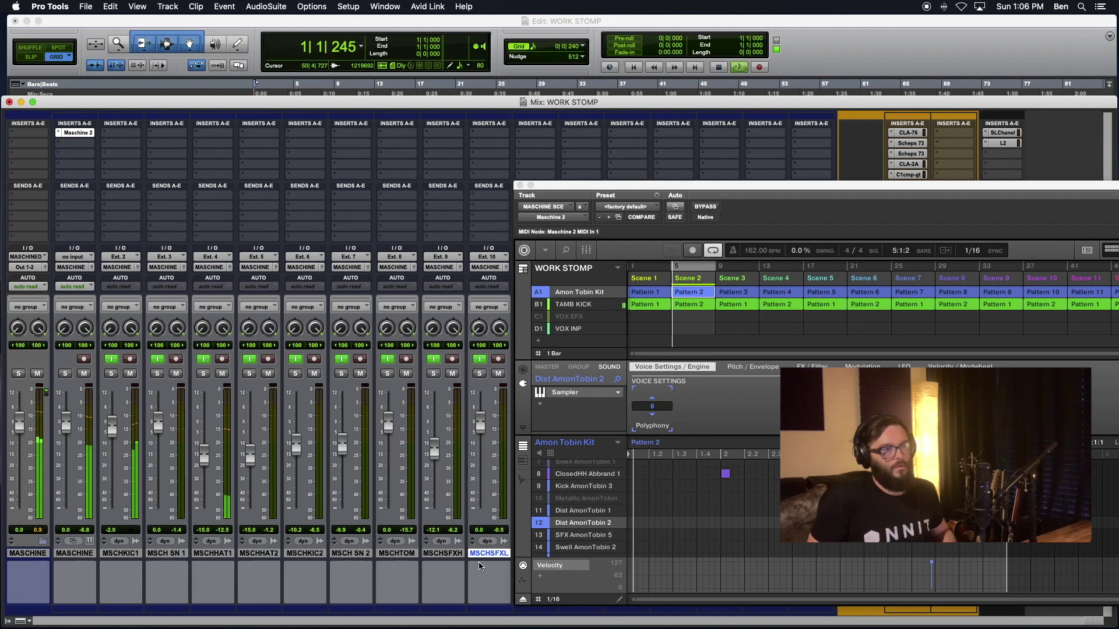
key(super+s)
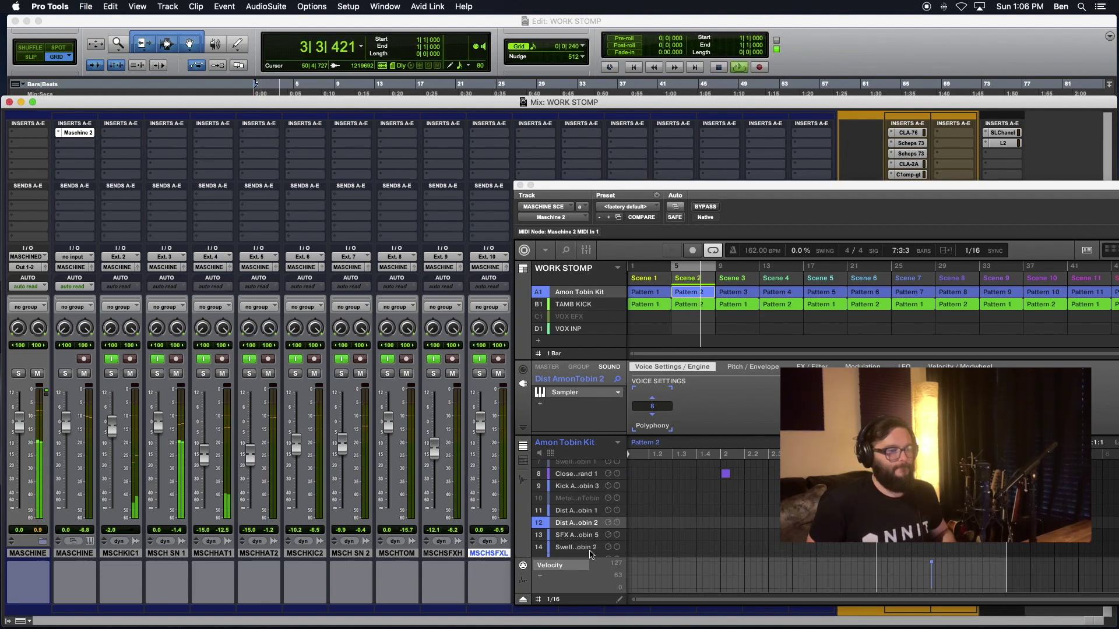
Return to Maschine's mixer and route the output of Dist AmonTobin 2 to Ext. 11.
click(587, 250)
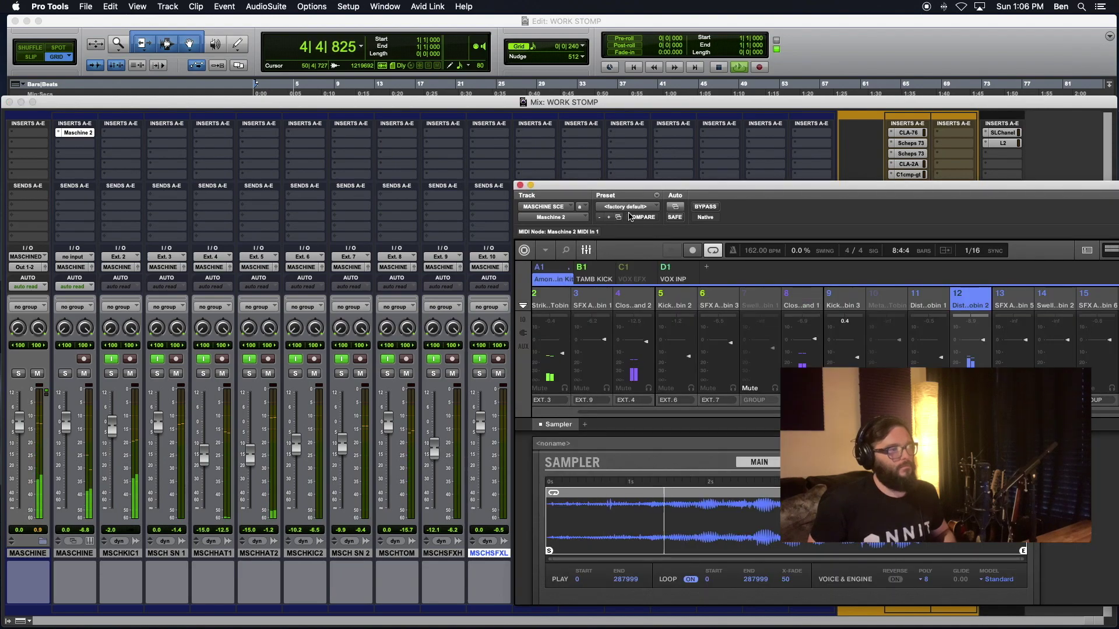
drag(627, 186, 804, 185)
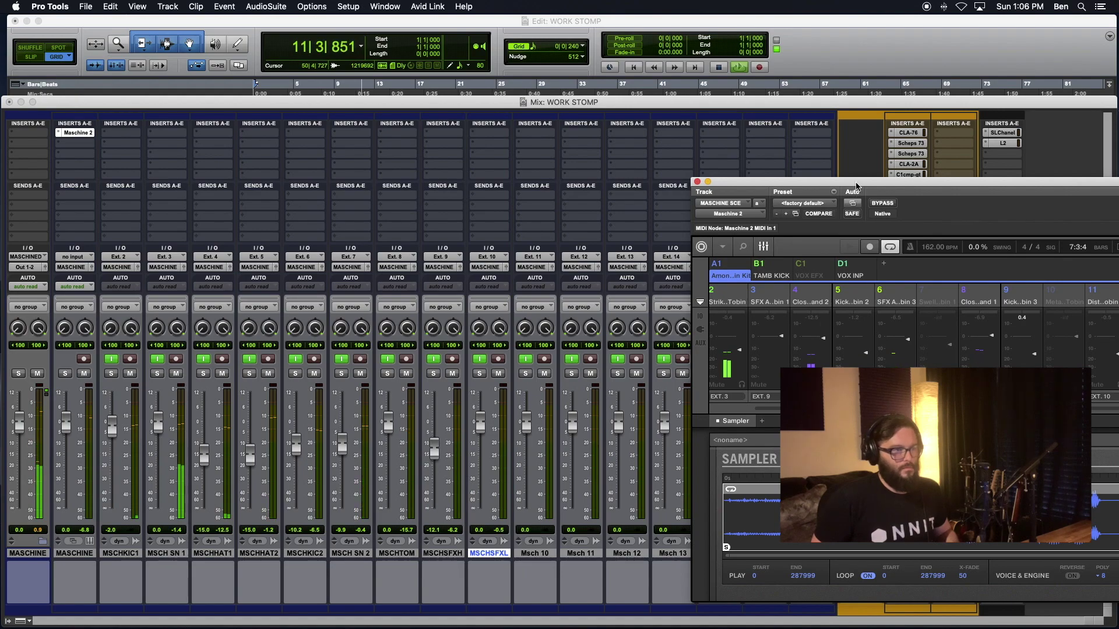
drag(856, 186, 2, 189)
drag(369, 194, 358, 182)
click(272, 392)
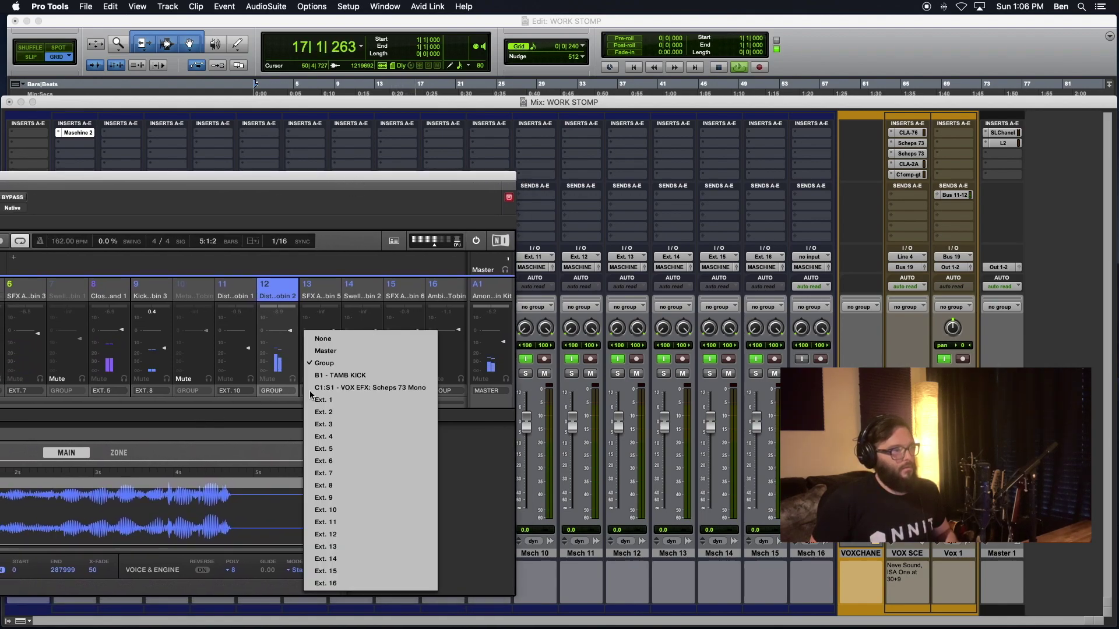
click(340, 524)
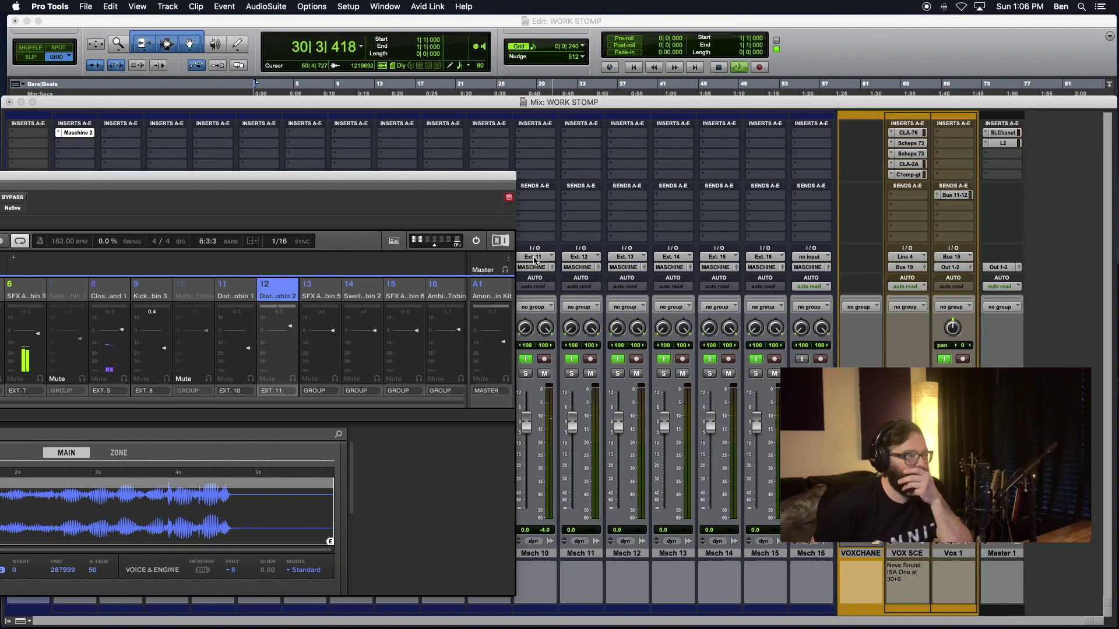
Lower the Msch 10 fader to -12.1 dB and rename the track as MSCH SFX SLID.
drag(529, 423, 529, 451)
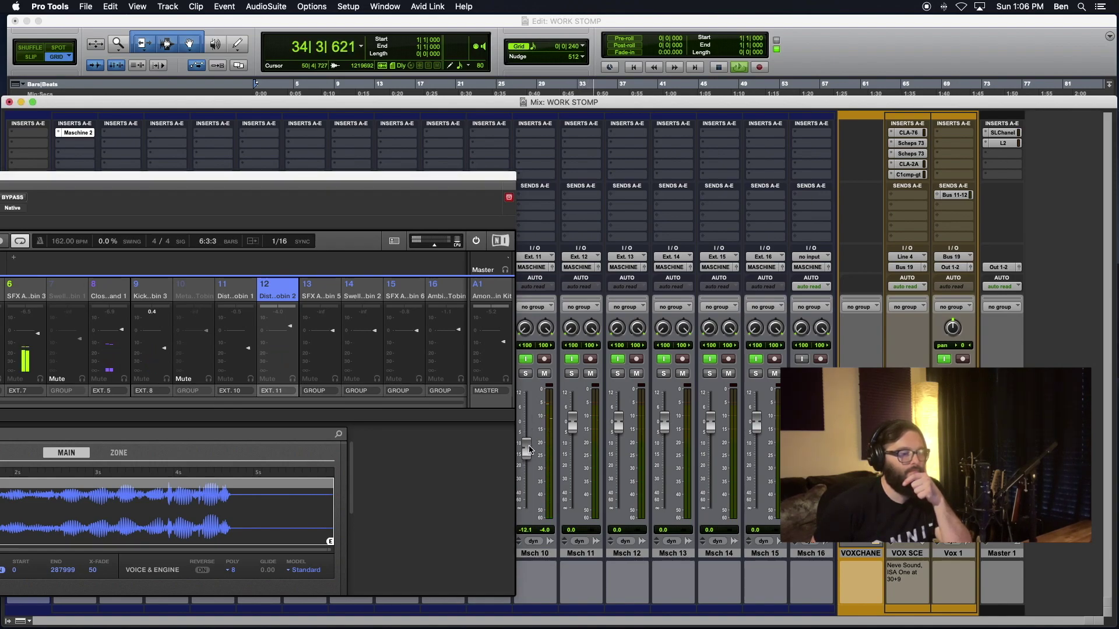
double_click(536, 554)
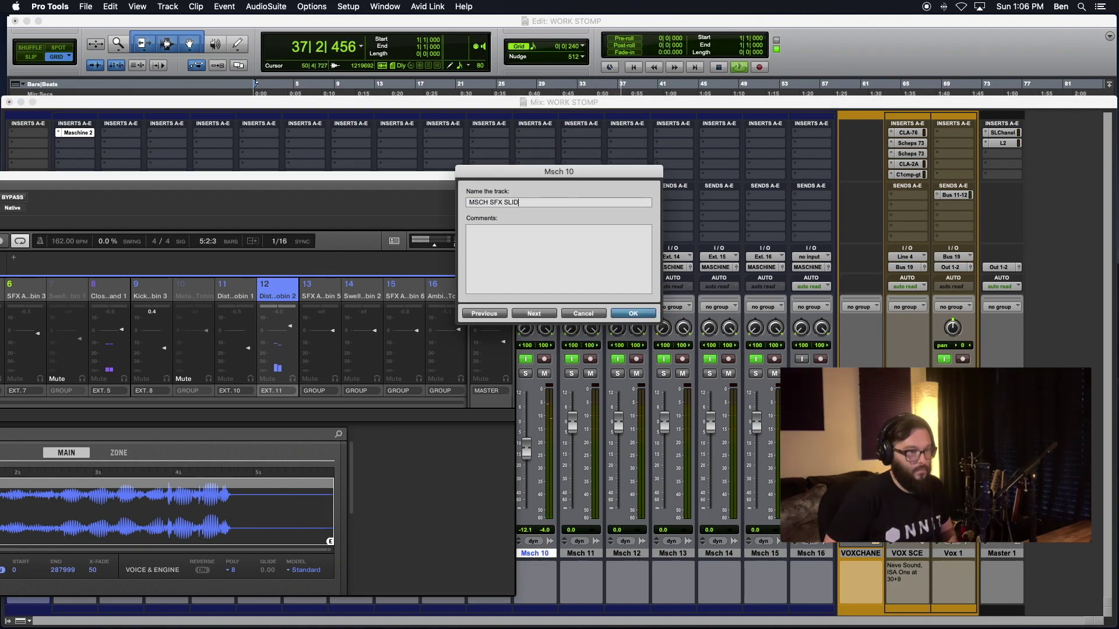
key(super+Right)
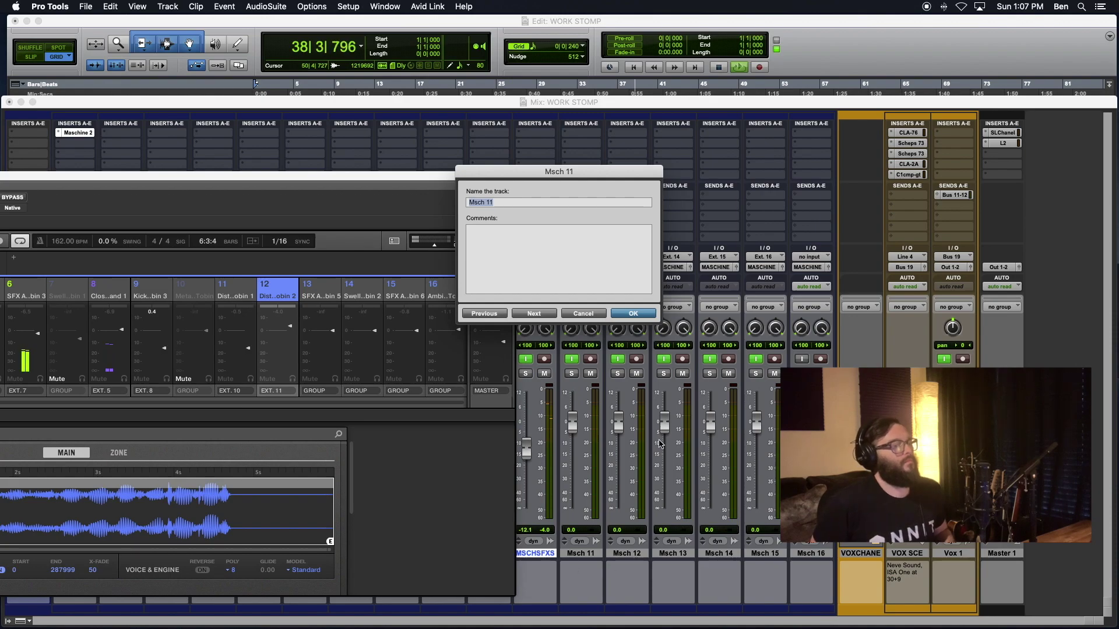
click(631, 314)
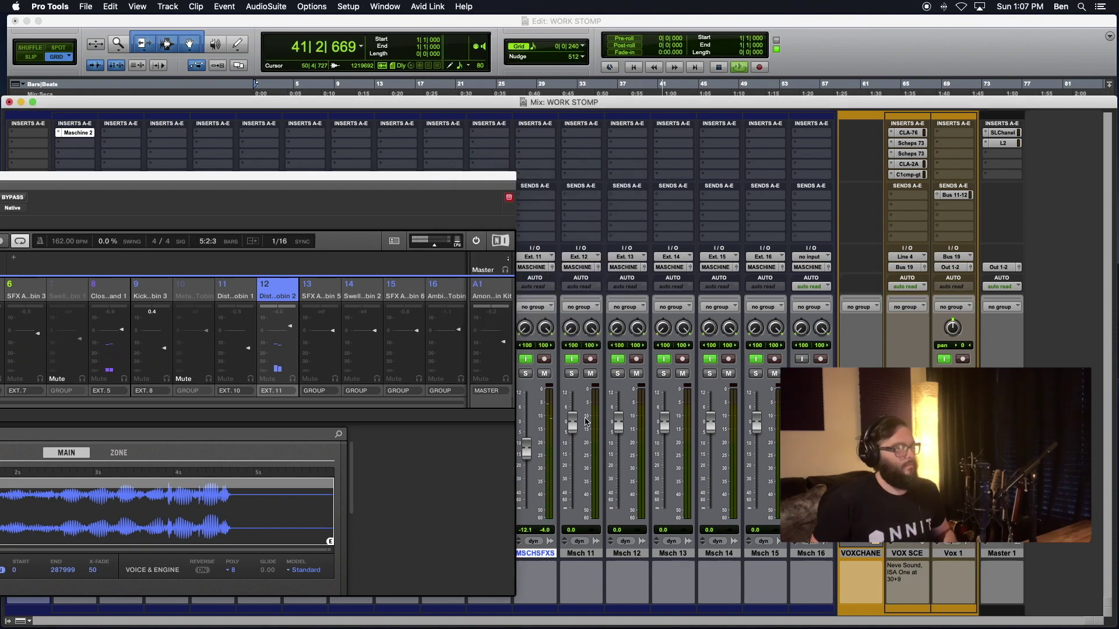
Select SFX AmonTobin 5 and check scenes 1 through 7 of the arrangement for its notes.
click(330, 296)
drag(335, 178, 692, 134)
click(251, 196)
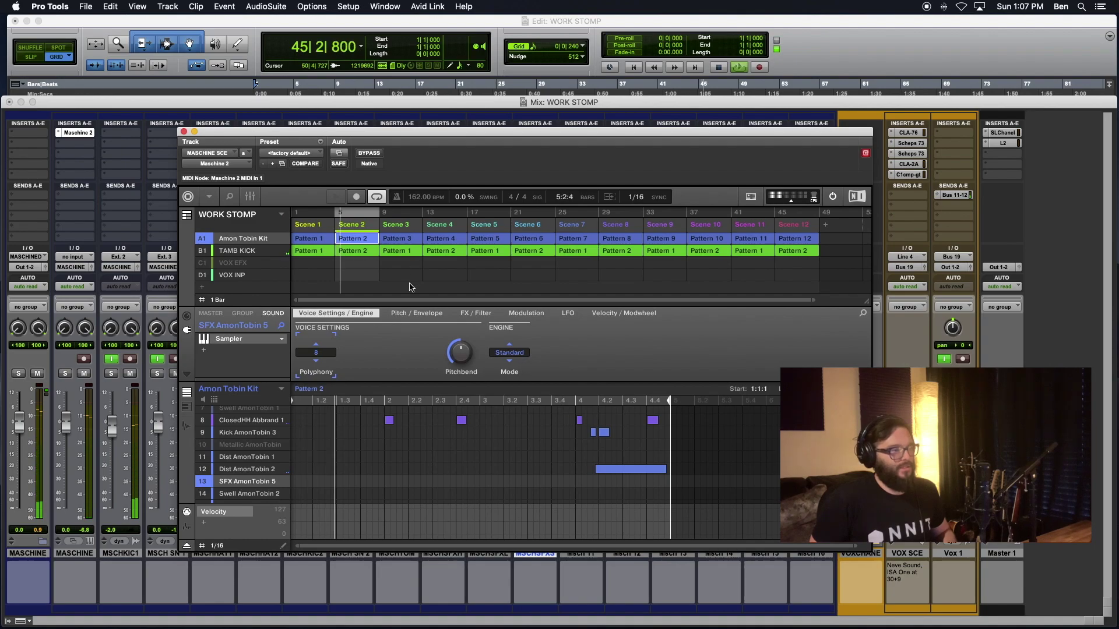
scroll(315, 481, down, 2)
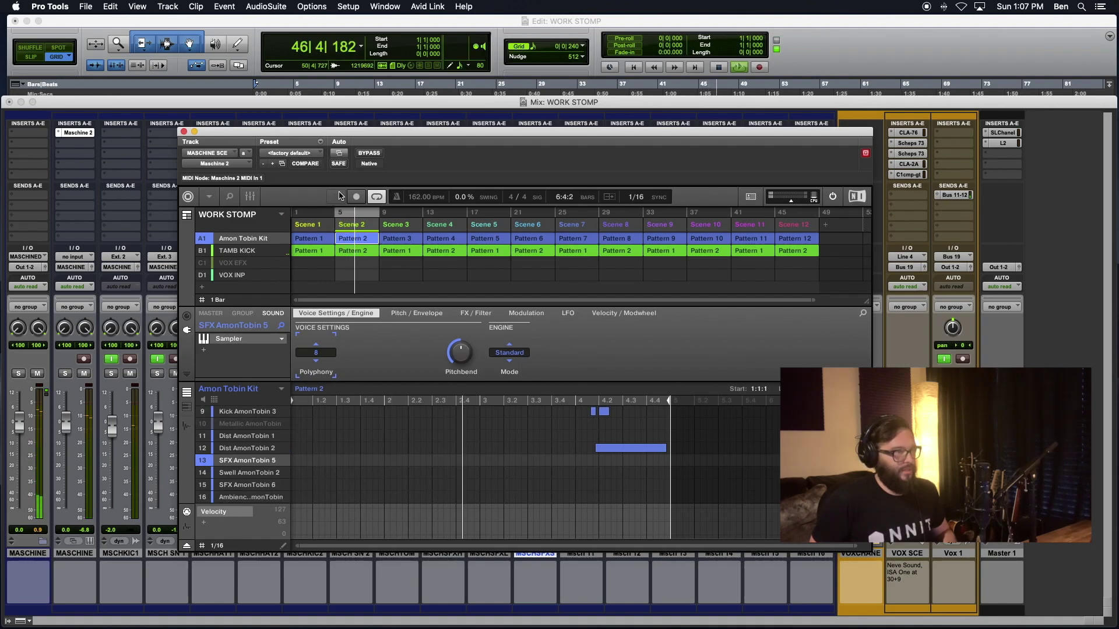
click(309, 232)
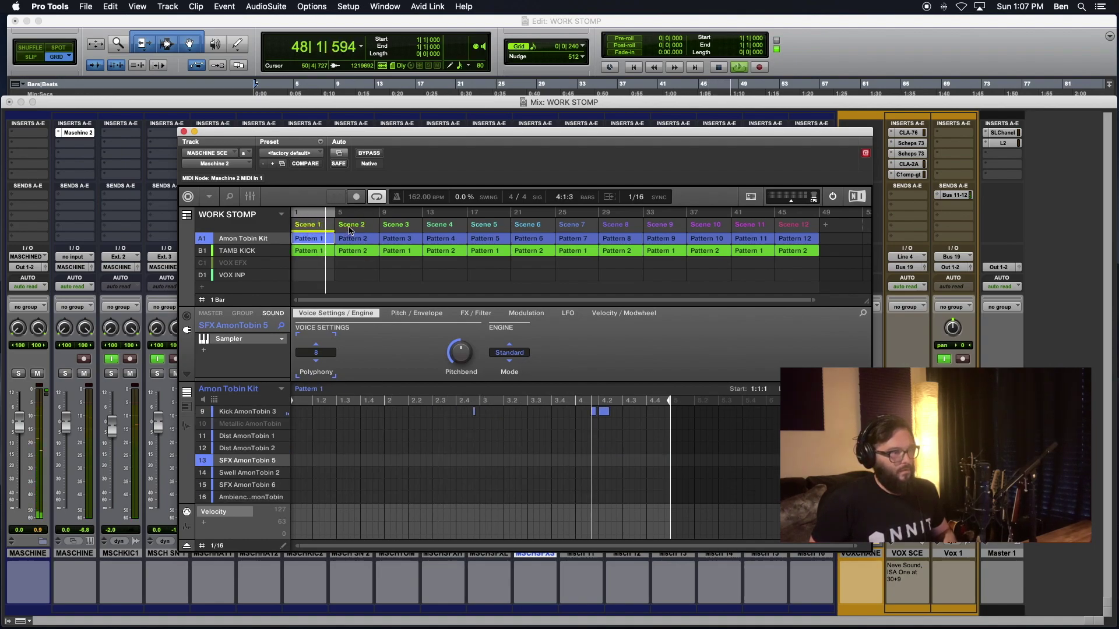
click(307, 226)
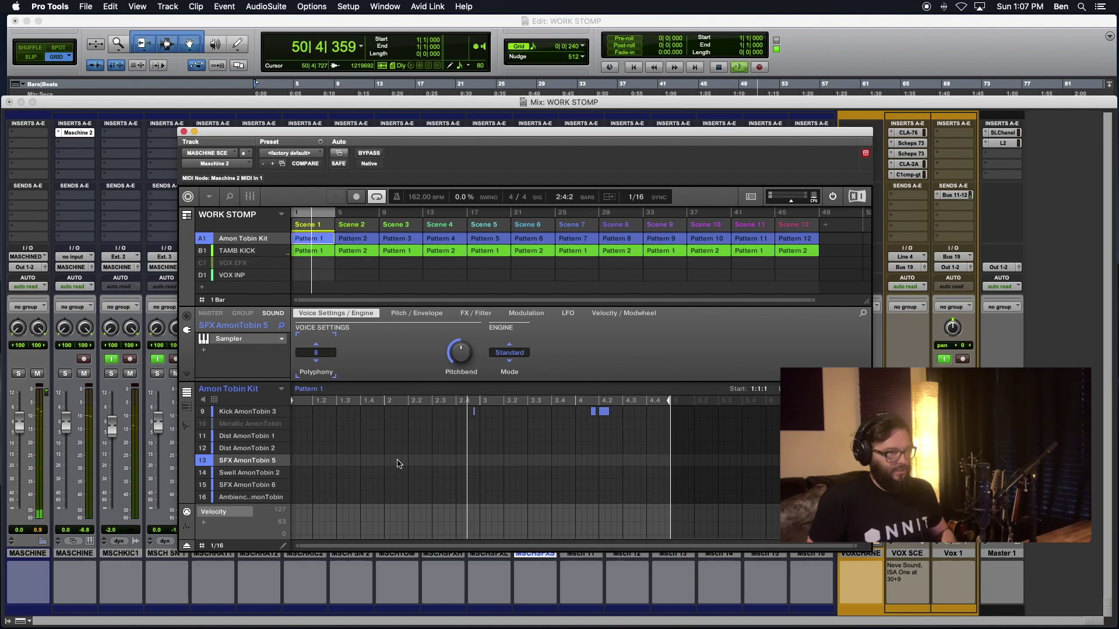
click(357, 228)
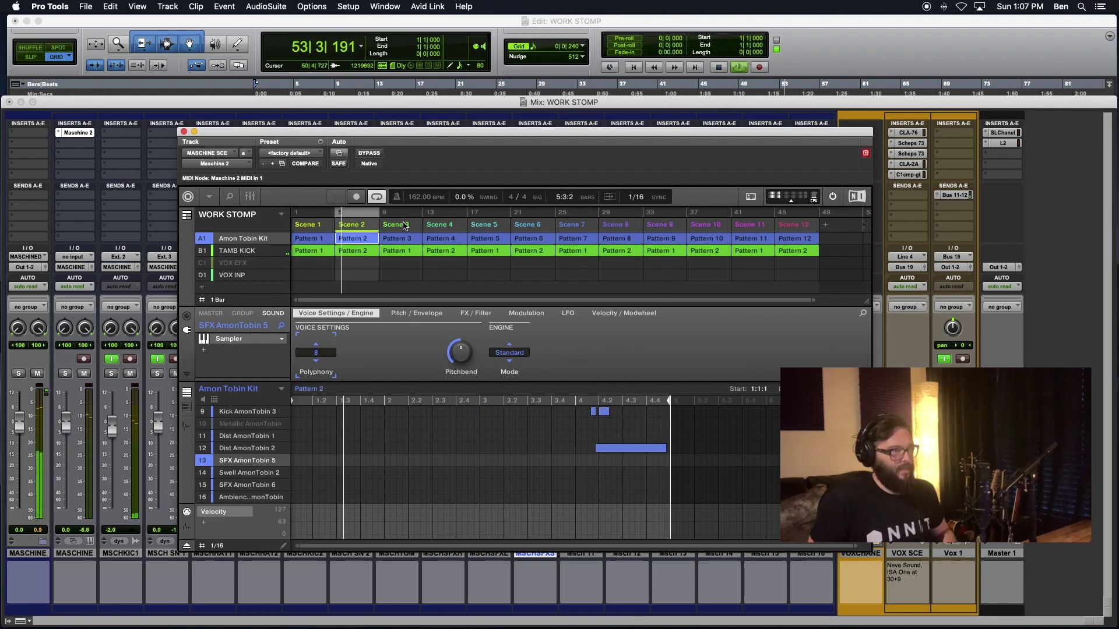
click(402, 226)
click(369, 227)
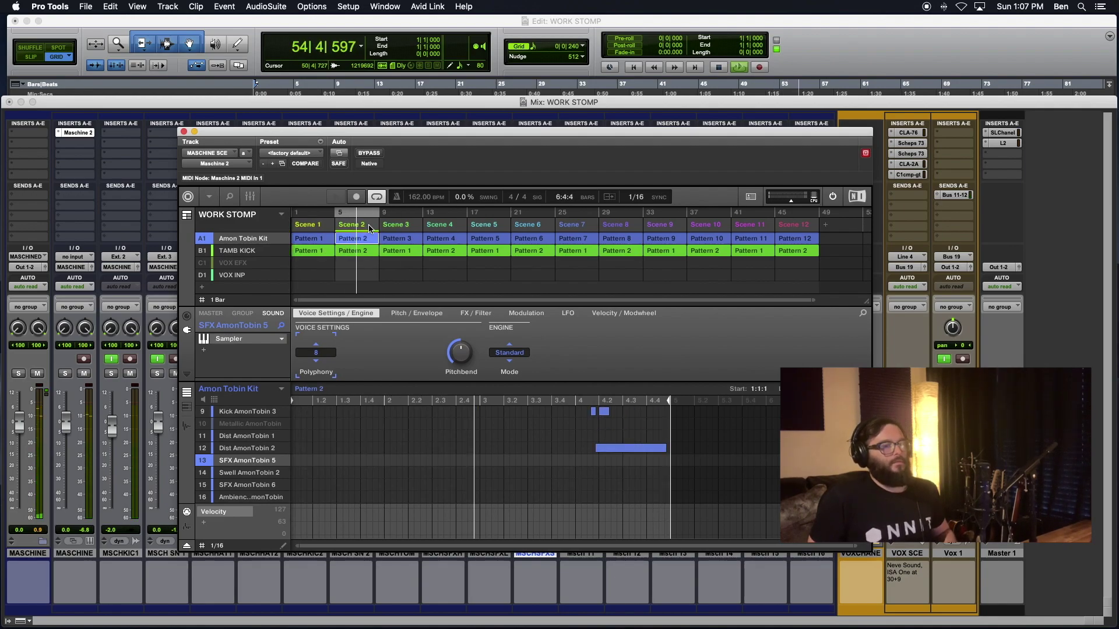
click(412, 227)
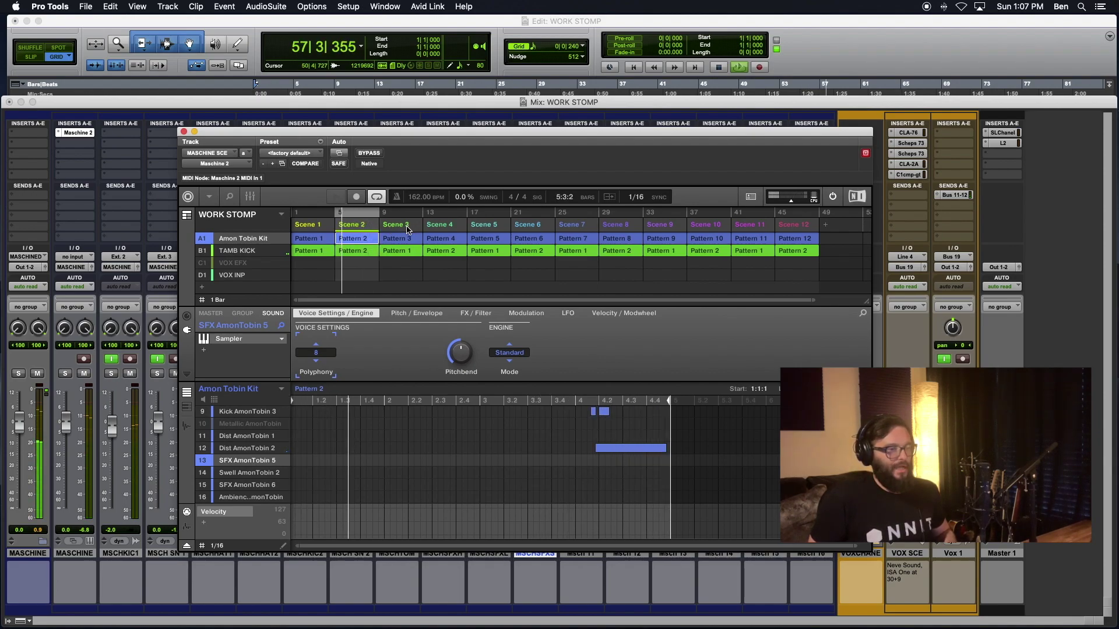
click(441, 227)
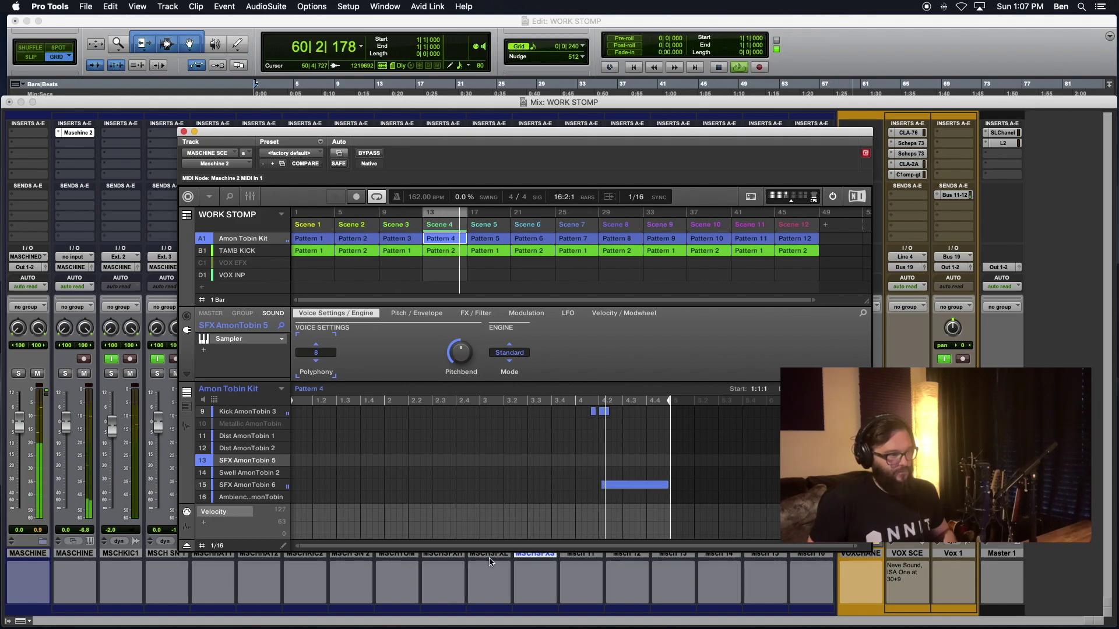
click(488, 227)
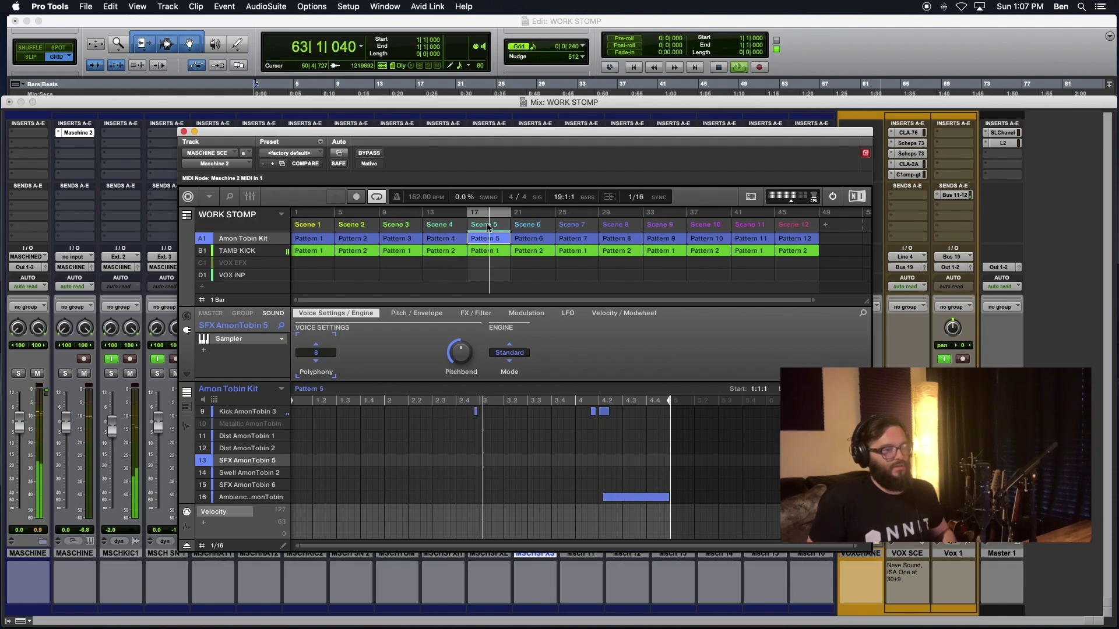
click(542, 227)
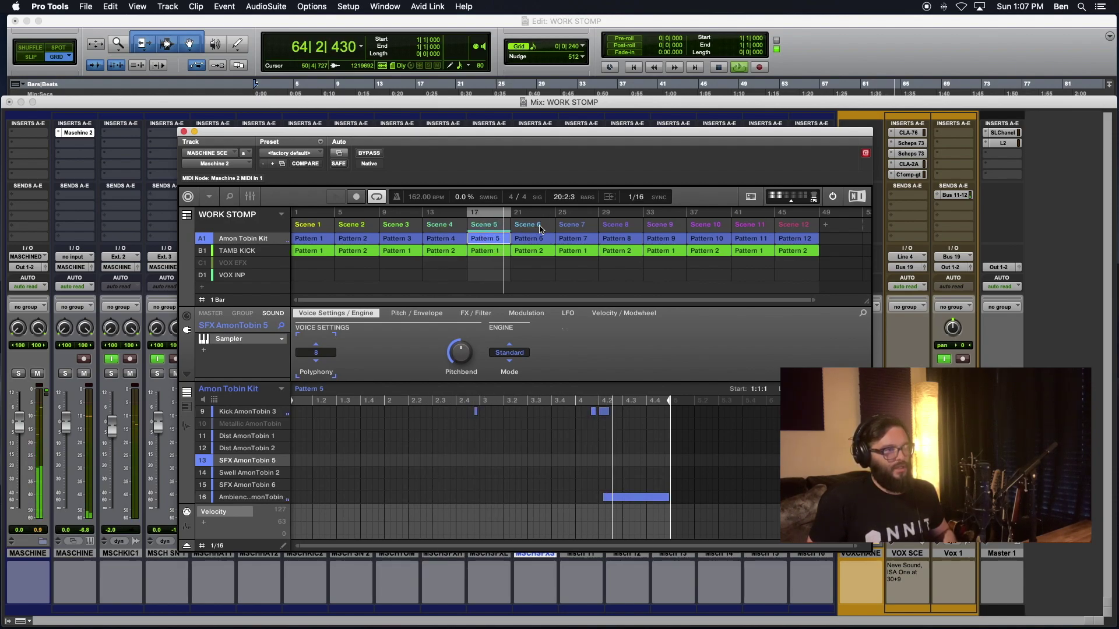
click(568, 230)
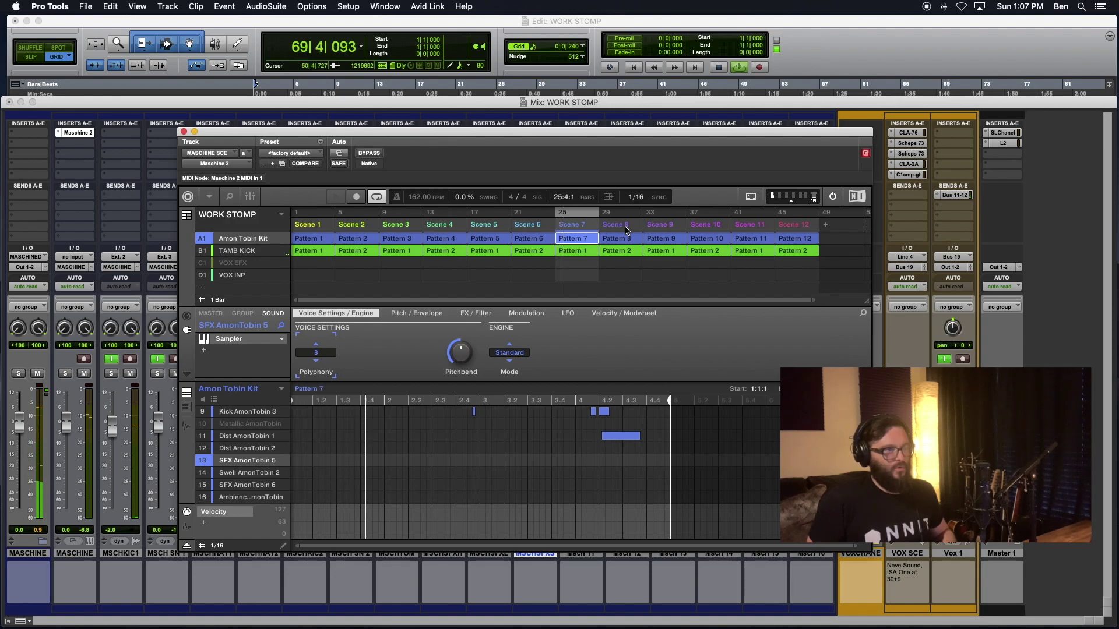
Recheck the Amon Tobin Kit patterns from scene 8 back to scene 1 for notes on sounds 13 to 16.
click(606, 231)
click(576, 232)
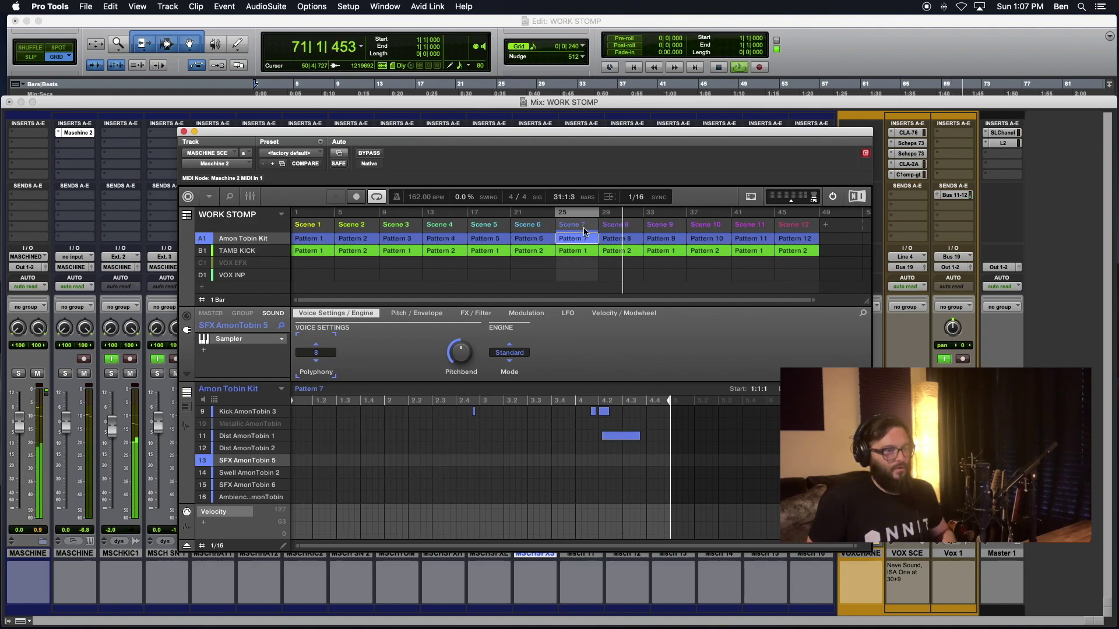
click(531, 232)
click(487, 232)
click(458, 232)
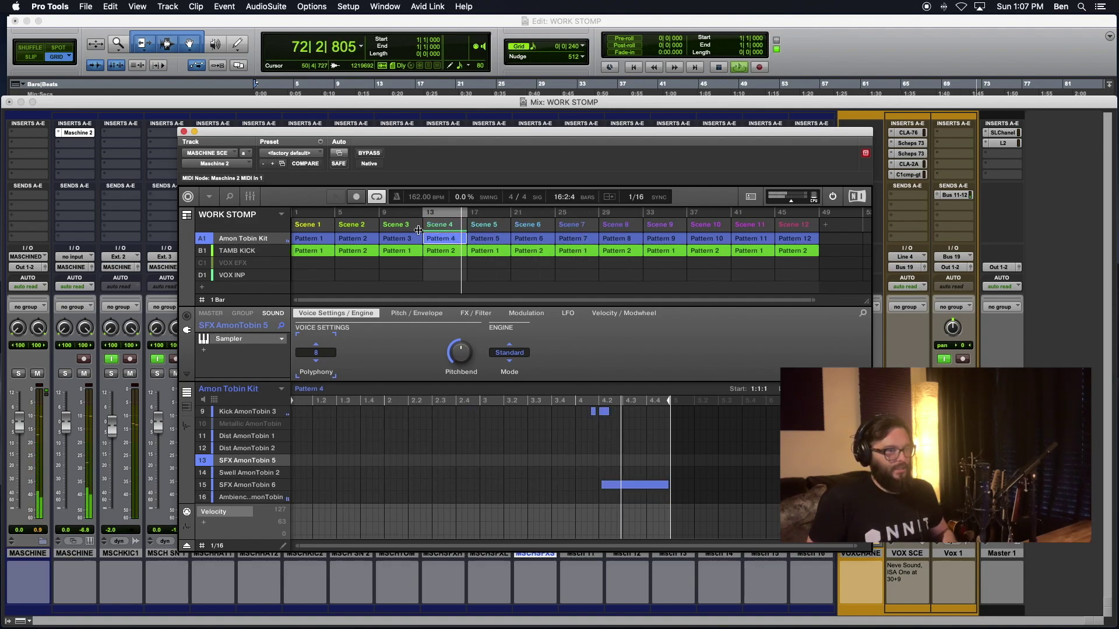
click(408, 232)
click(342, 232)
click(307, 232)
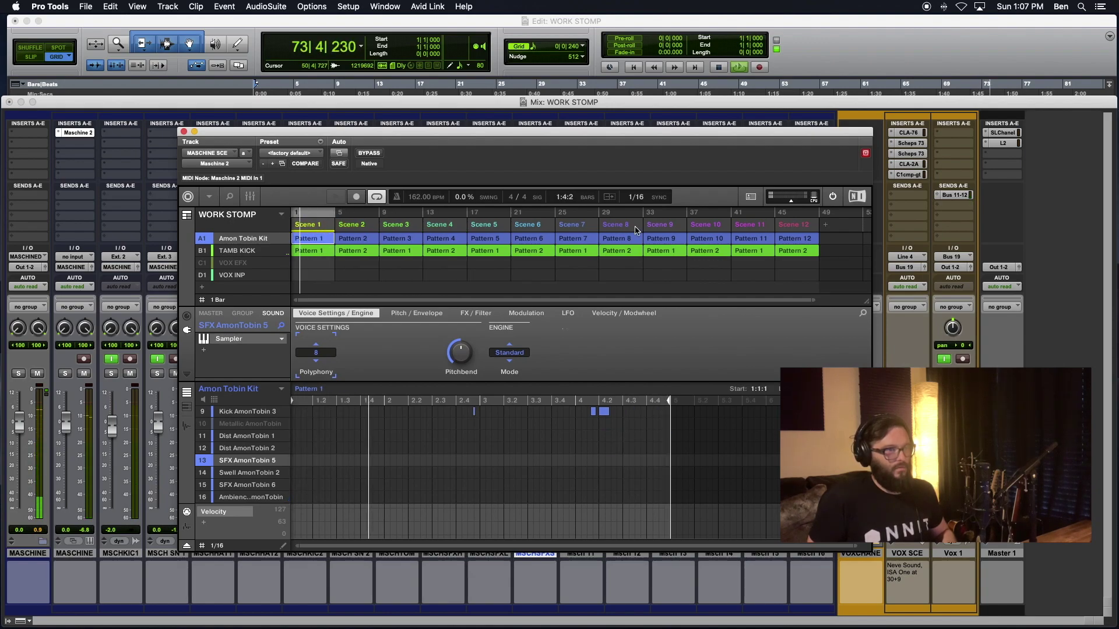
Check the Amon Tobin Kit patterns in scenes 8 through 12 for notes on sounds 13 to 16.
click(616, 231)
click(659, 229)
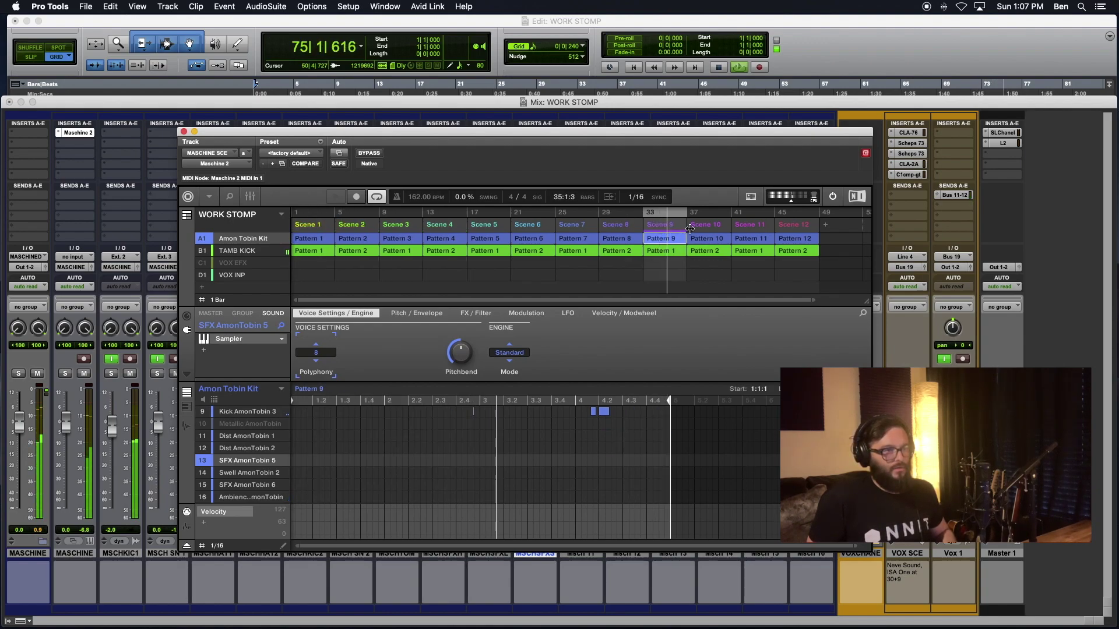
click(706, 229)
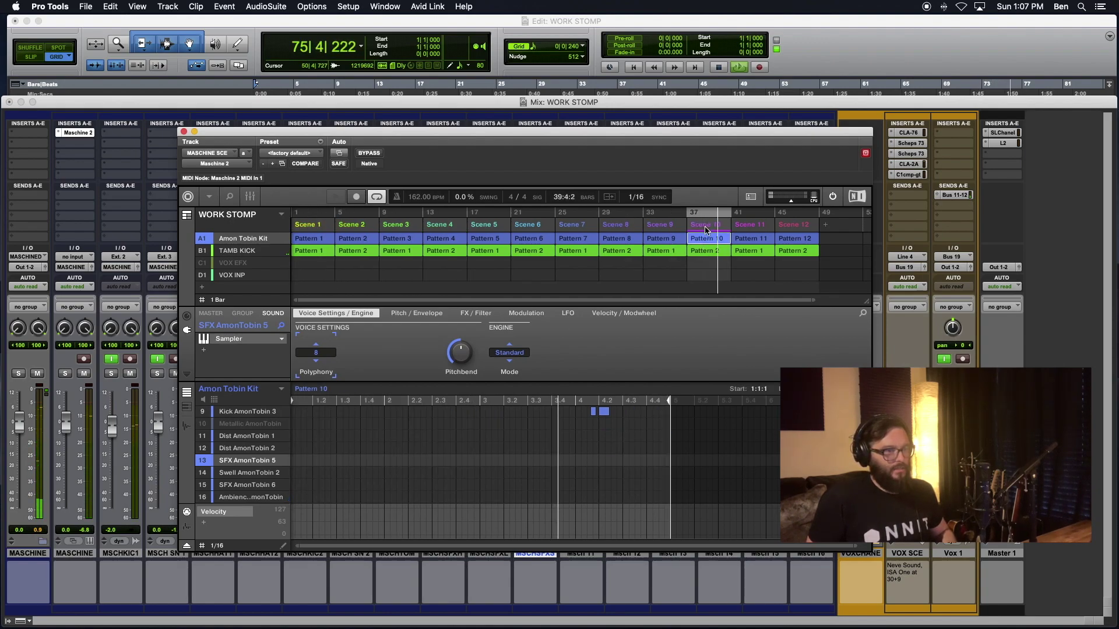
click(747, 229)
click(793, 227)
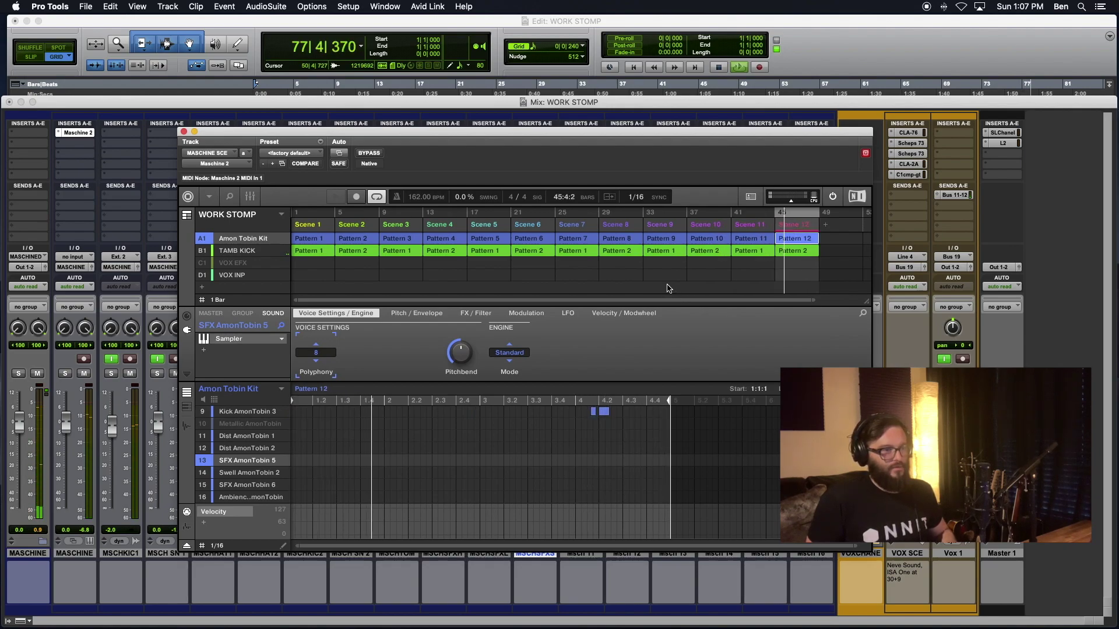
Go back through the patterns from scene 11 to scene 1 to double-check which of the last kit sounds contain notes.
click(750, 228)
click(709, 226)
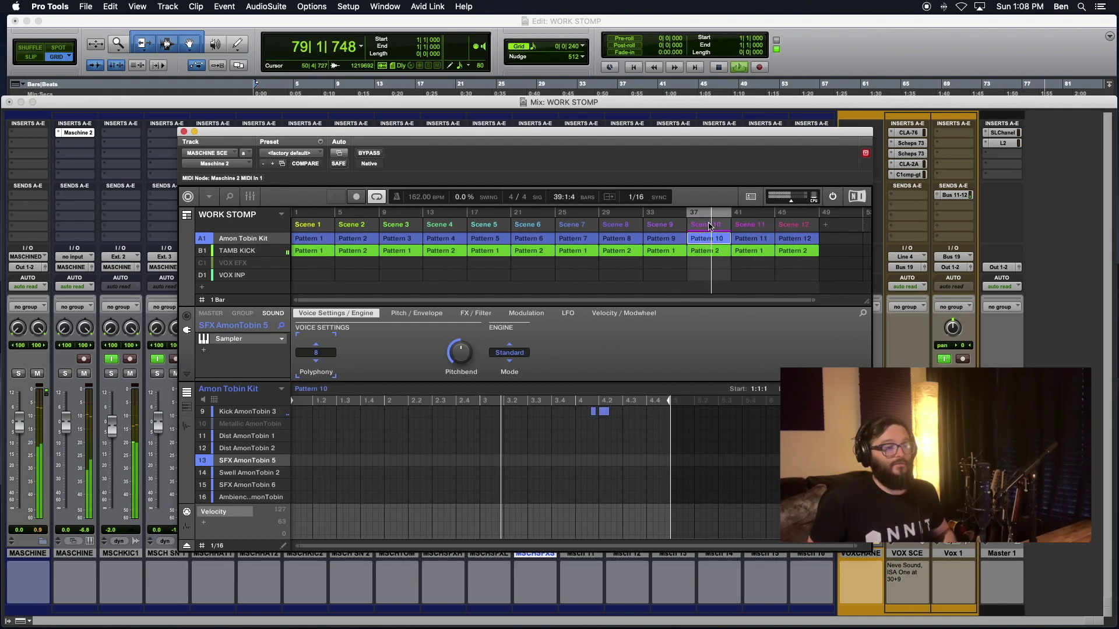
click(660, 227)
click(616, 226)
click(574, 226)
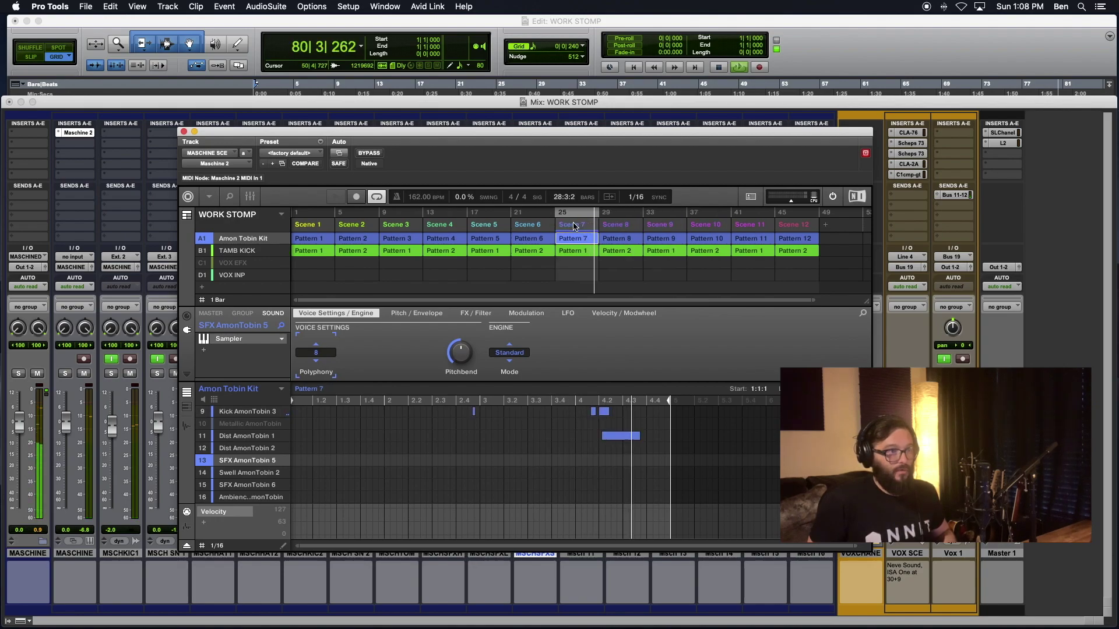
click(527, 227)
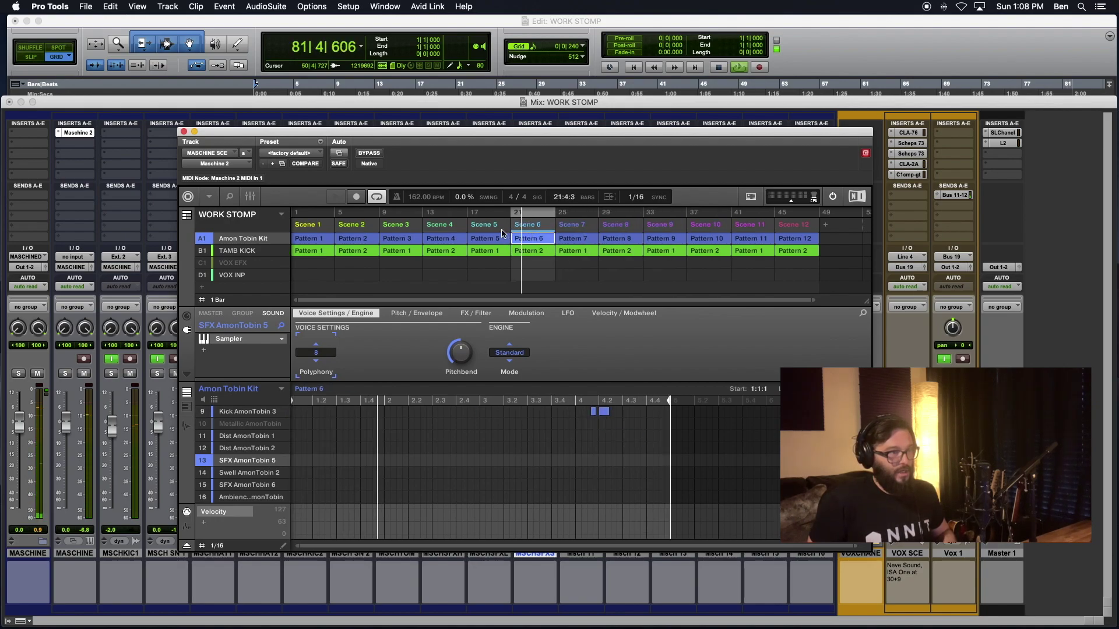
click(485, 226)
click(440, 227)
click(408, 227)
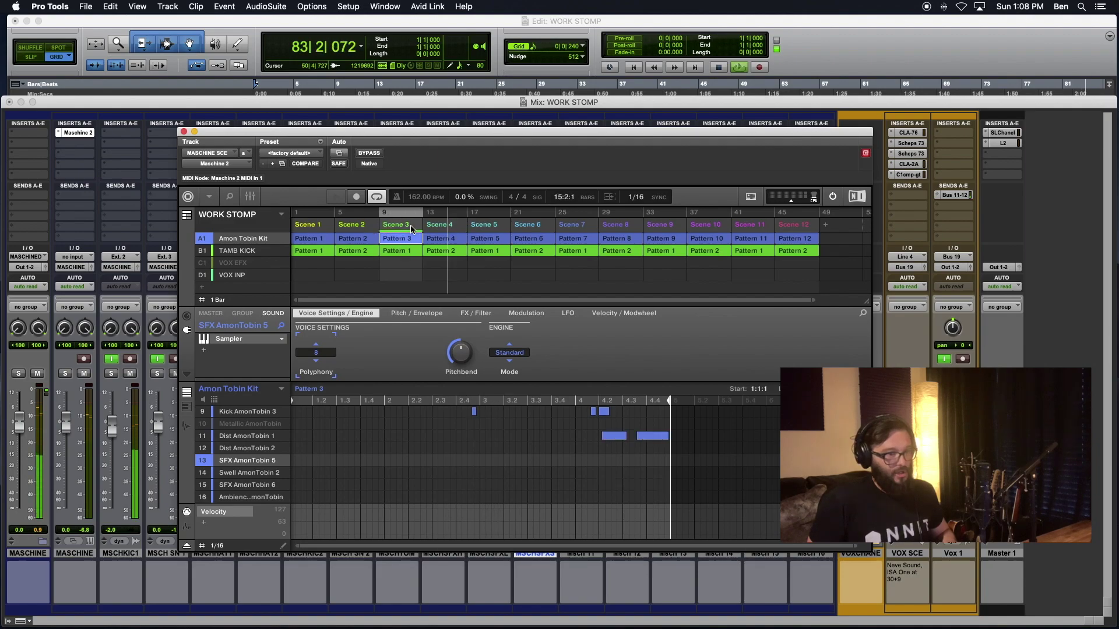
click(367, 227)
click(330, 230)
click(347, 227)
Mute SFX AmonTobin 5 and Swell AmonTobin 2, and select SFX AmonTobin 6 with scene 4 looping.
click(525, 226)
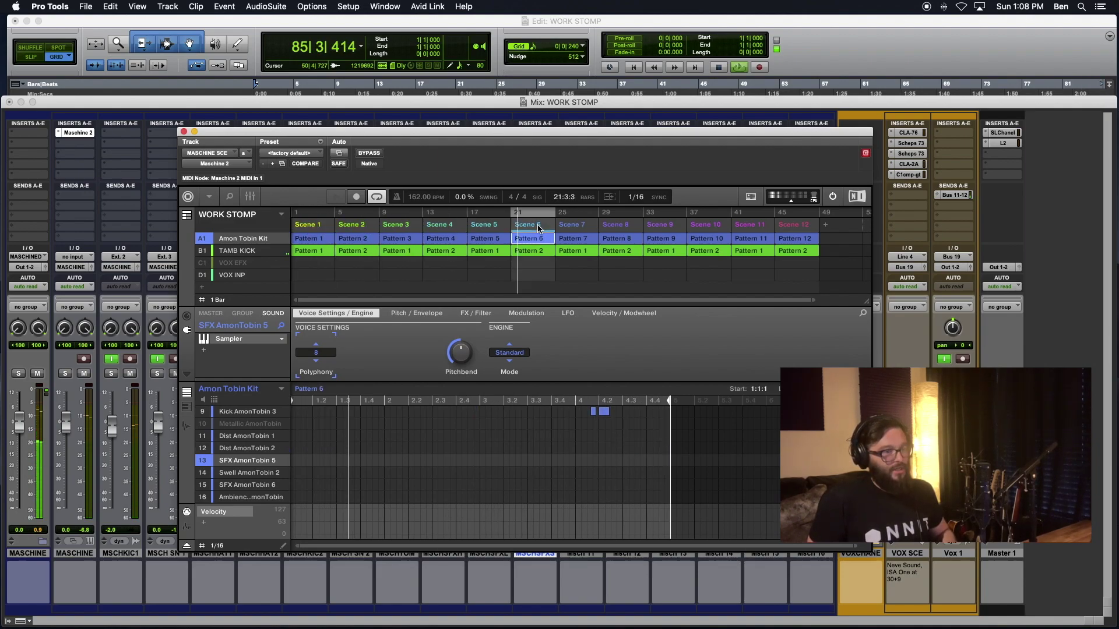
click(492, 227)
click(454, 229)
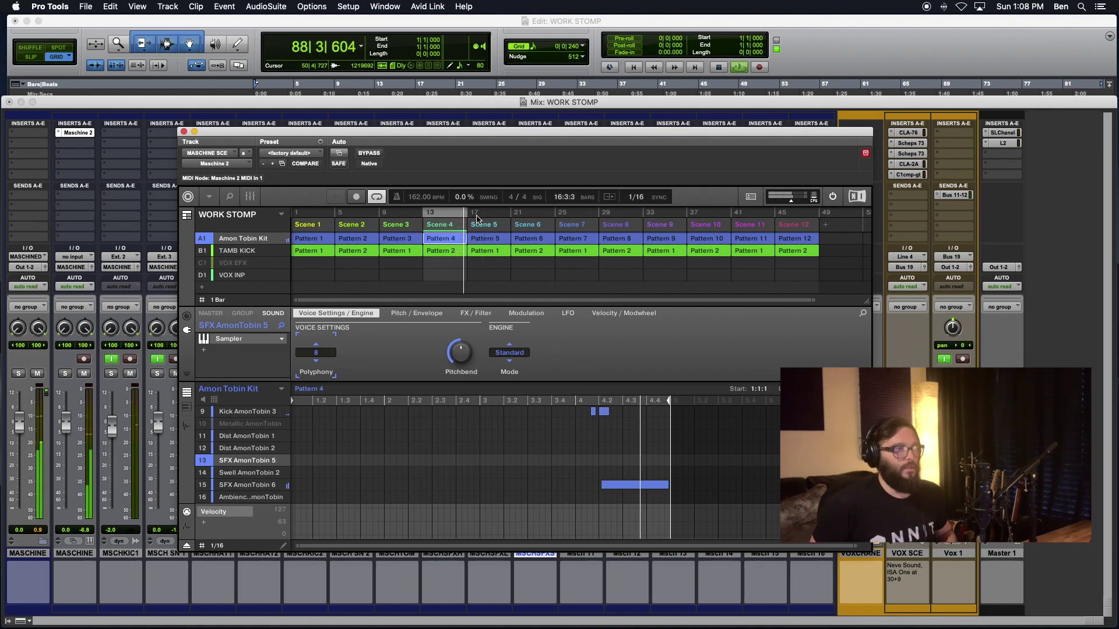
click(203, 461)
click(204, 473)
click(233, 485)
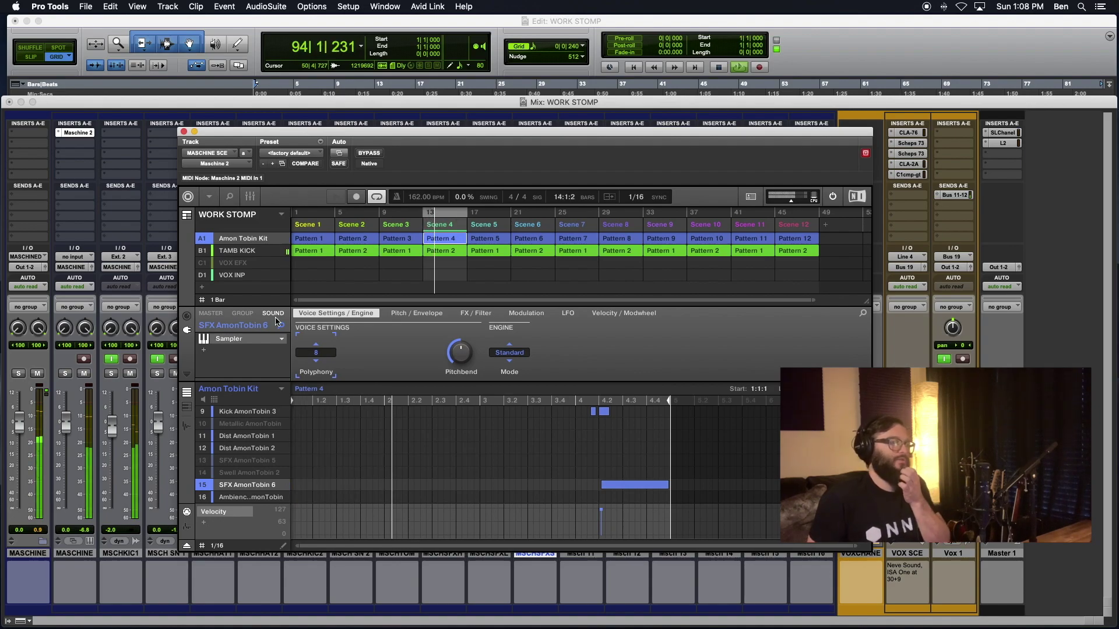
Return to Maschine's mixer and route the output of SFX AmonTobin 6 to Ext. 12.
click(250, 196)
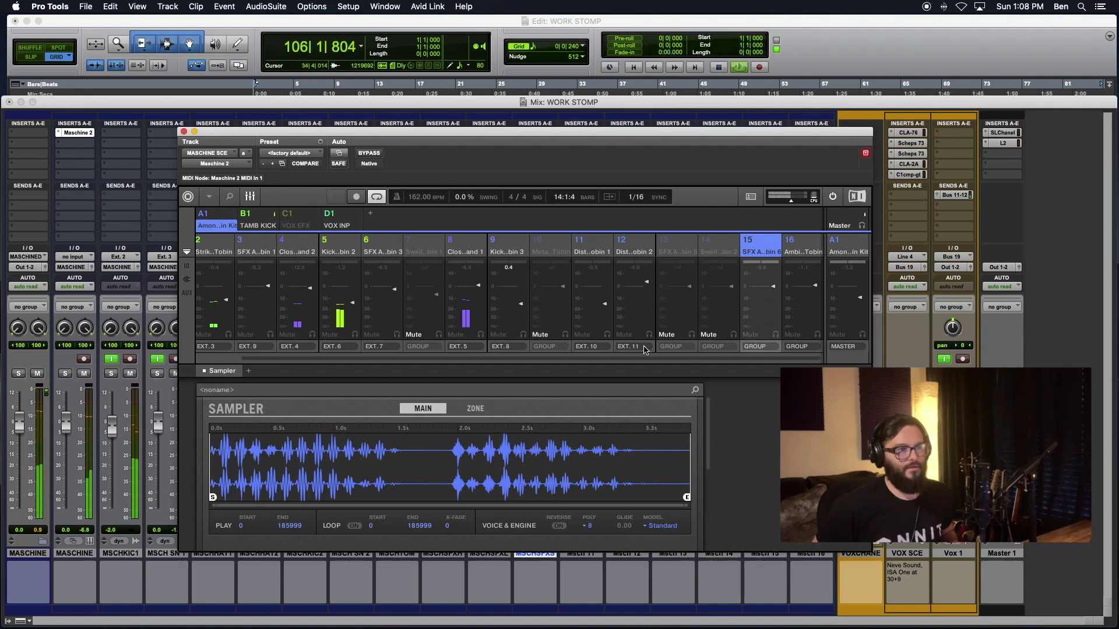
drag(674, 136, 357, 153)
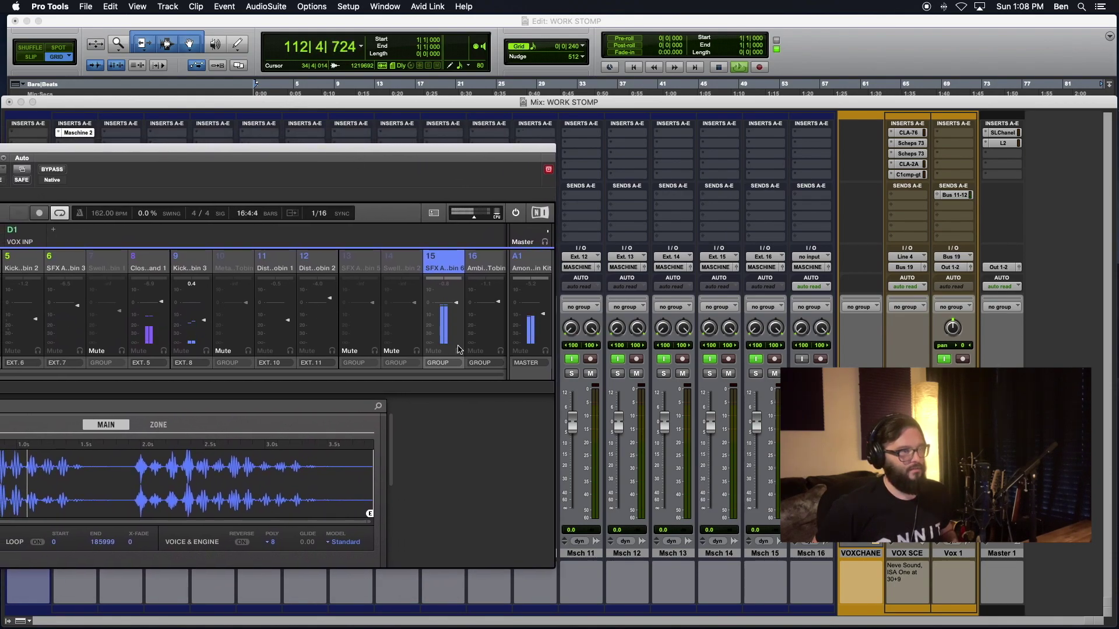
click(441, 364)
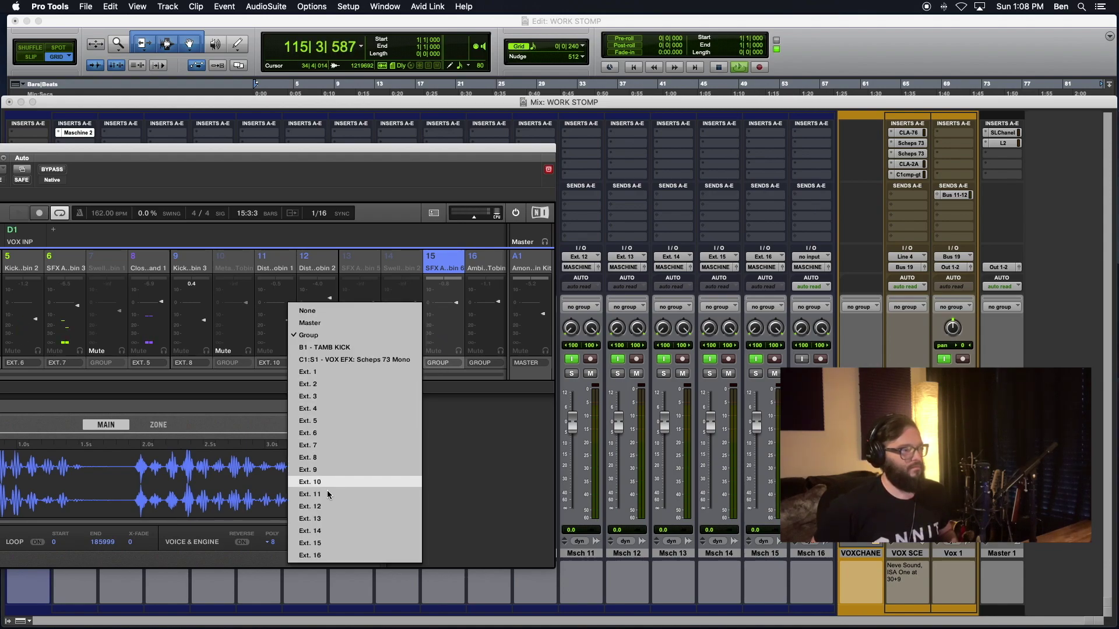
click(315, 507)
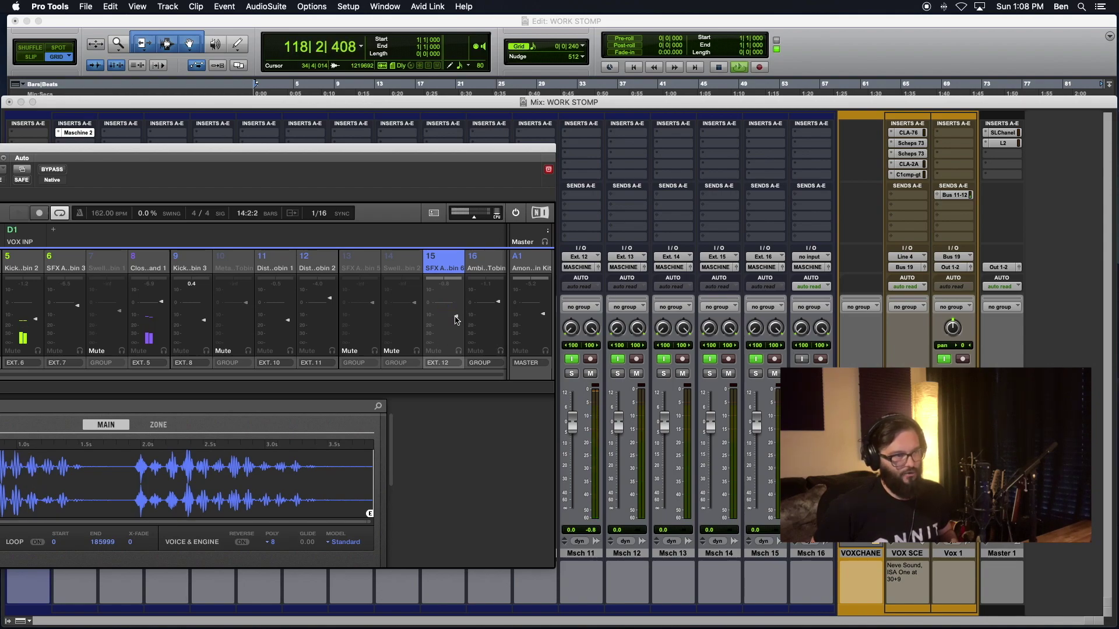
Rename the Msch 11 track as MSCH SFX GROWL.
click(581, 554)
double_click(581, 554)
text(MSCH )
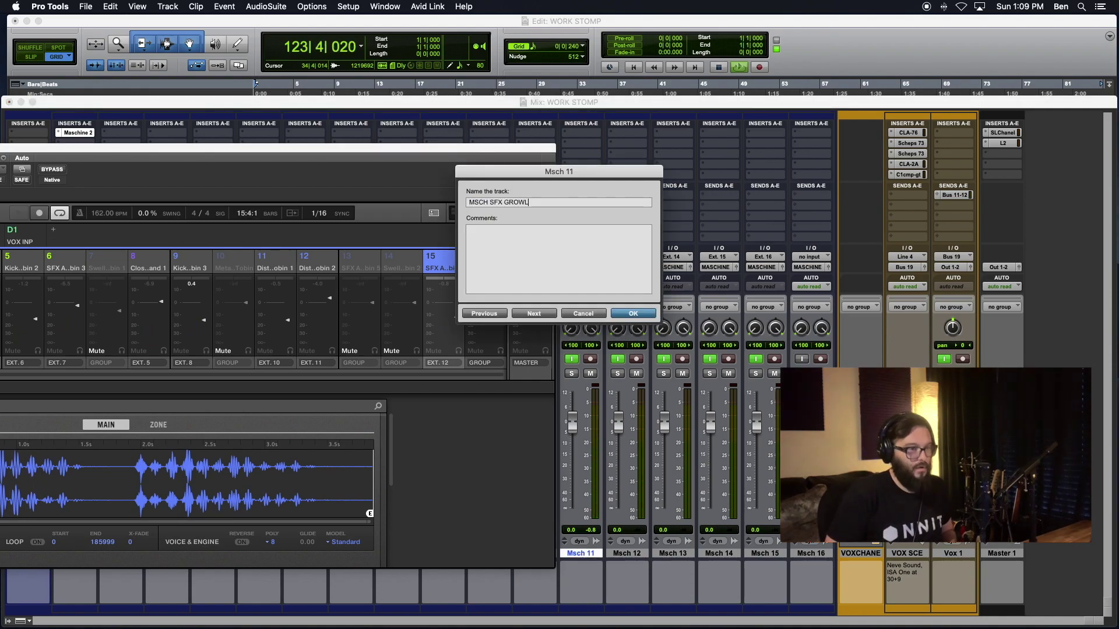
text(SFX GROWL)
key(Return)
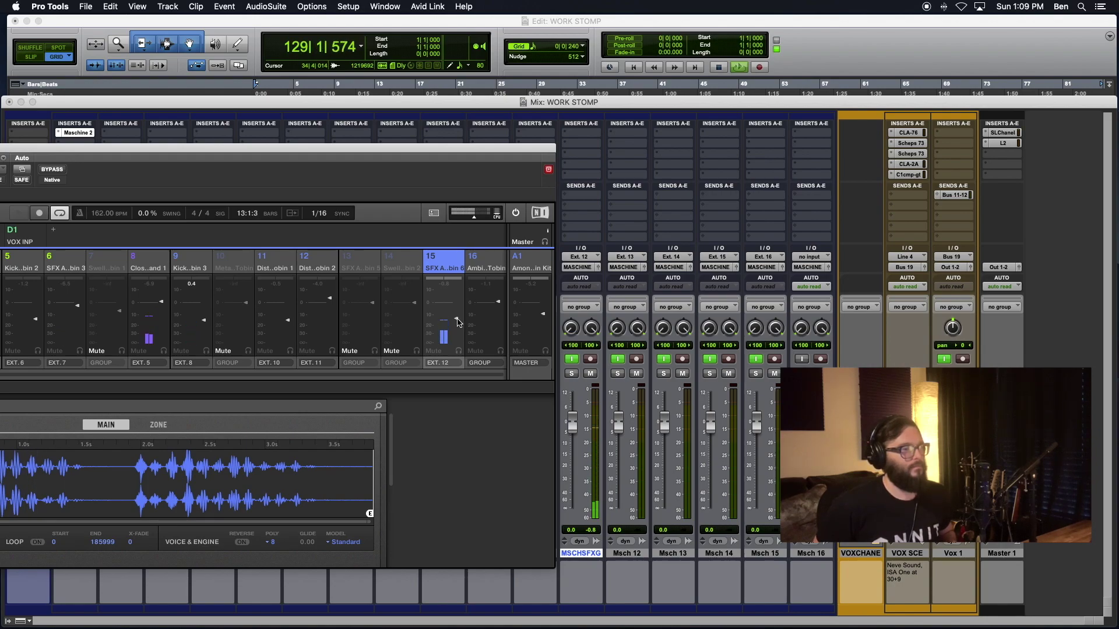
Route the output of sound 16, the AmonTobin ambience, to Ext. 13 and return to the arrangement to play scene 5.
click(495, 359)
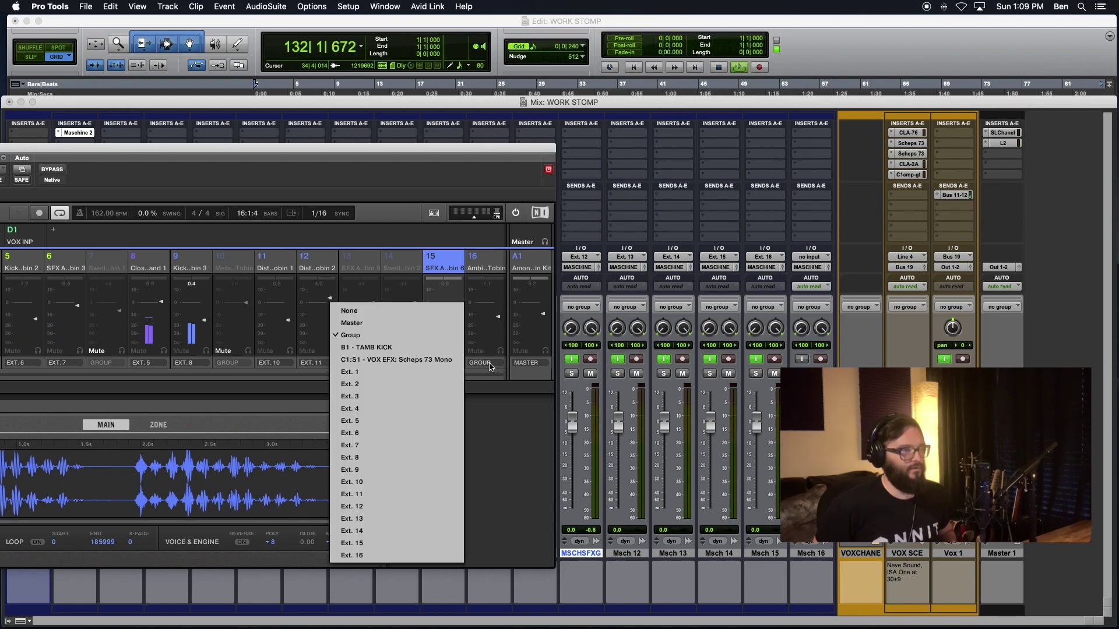
click(372, 522)
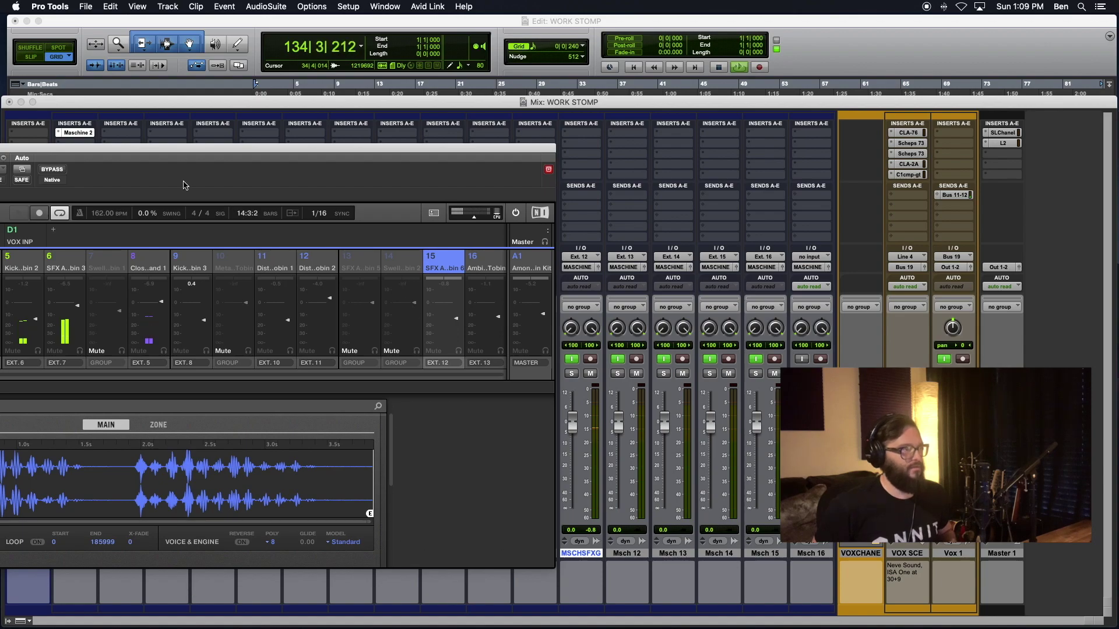
drag(164, 150, 457, 143)
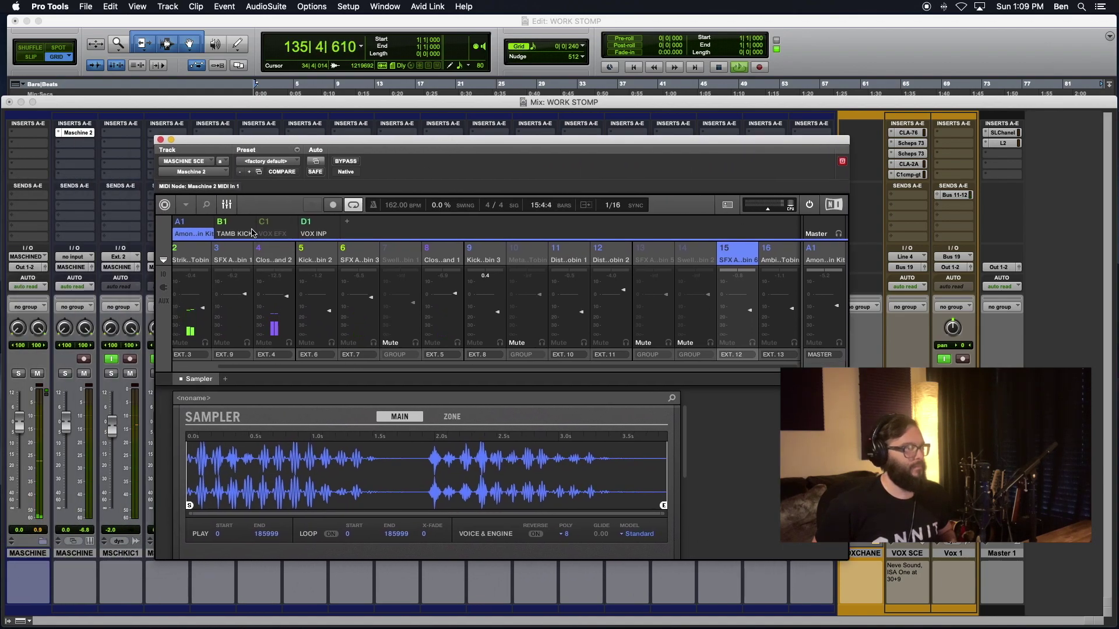
click(227, 205)
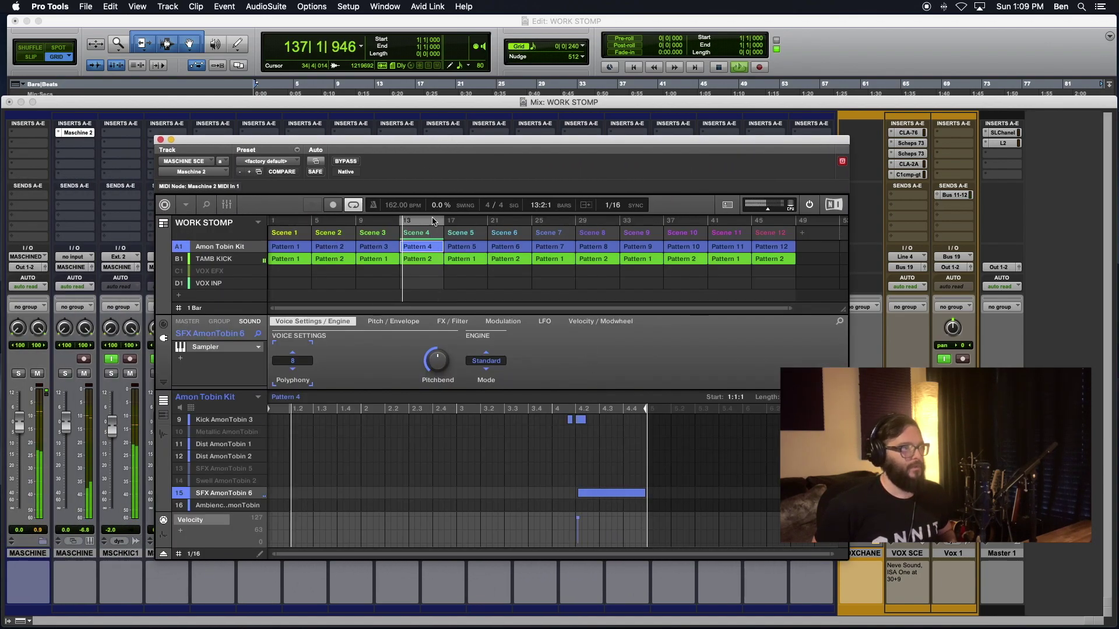
drag(768, 143, 515, 170)
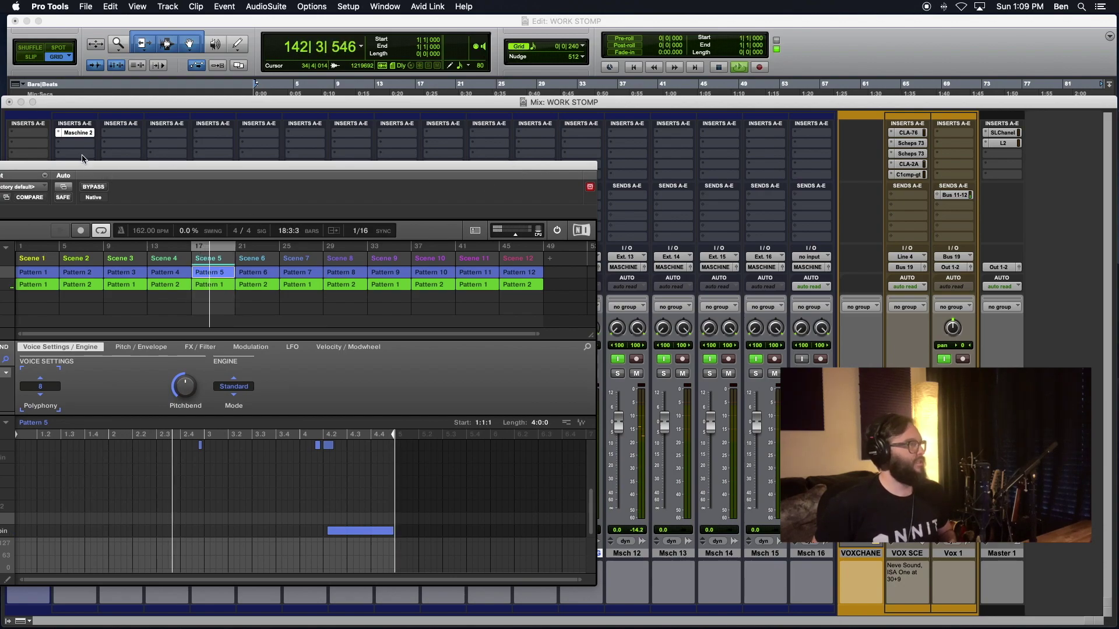
Switch Maschine from the arrangement to its mixer view and save the WORK STOMP session.
drag(75, 169, 127, 166)
click(28, 227)
key(super+s)
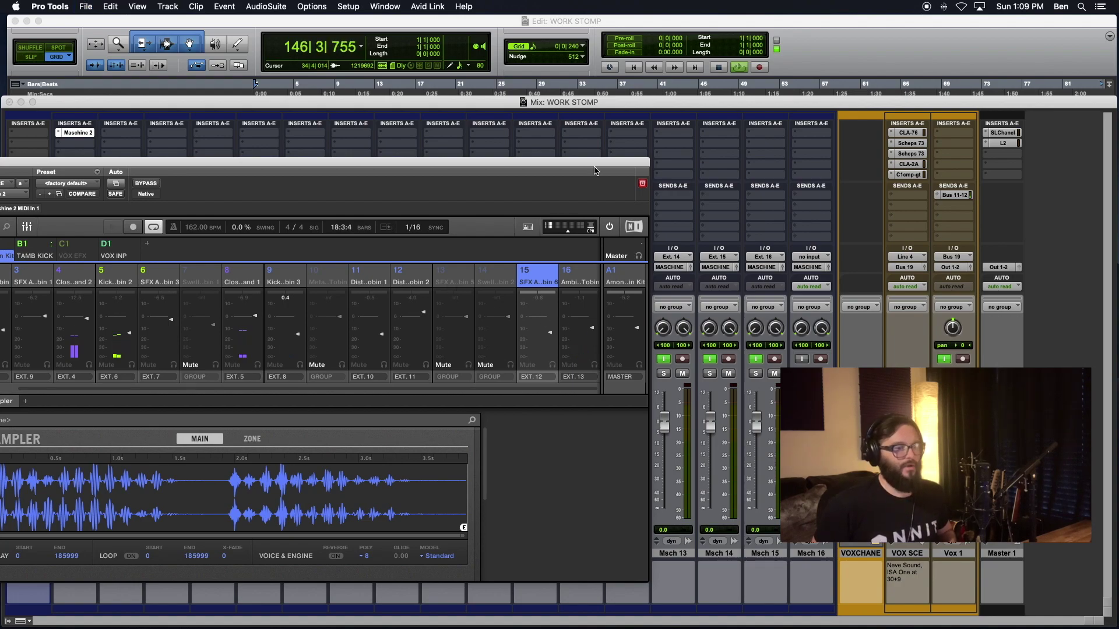
drag(565, 170, 516, 163)
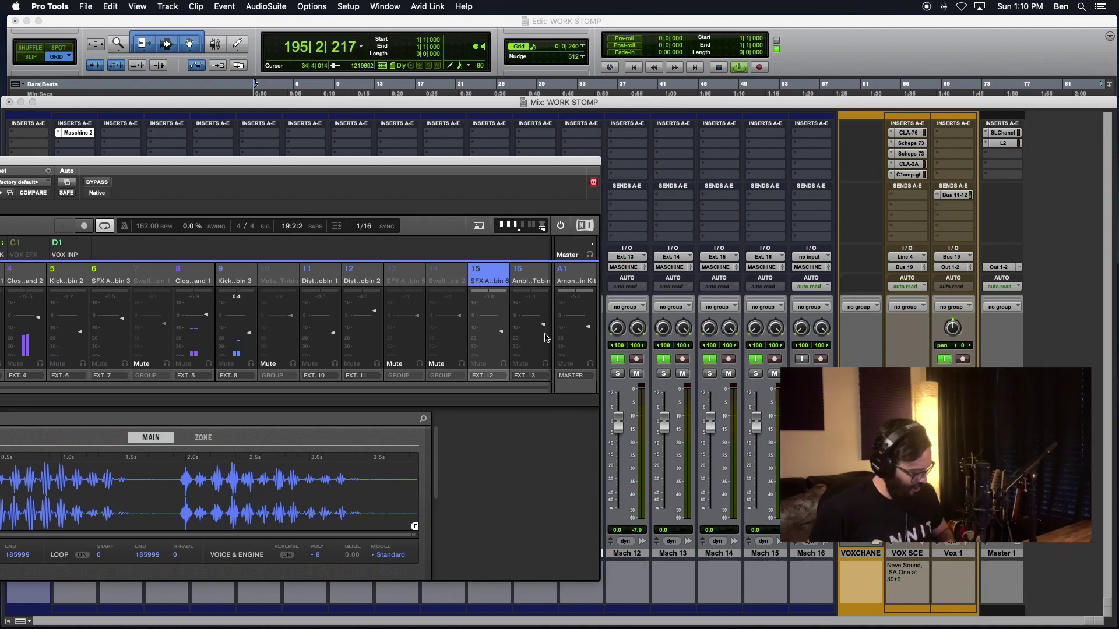
key(Tab)
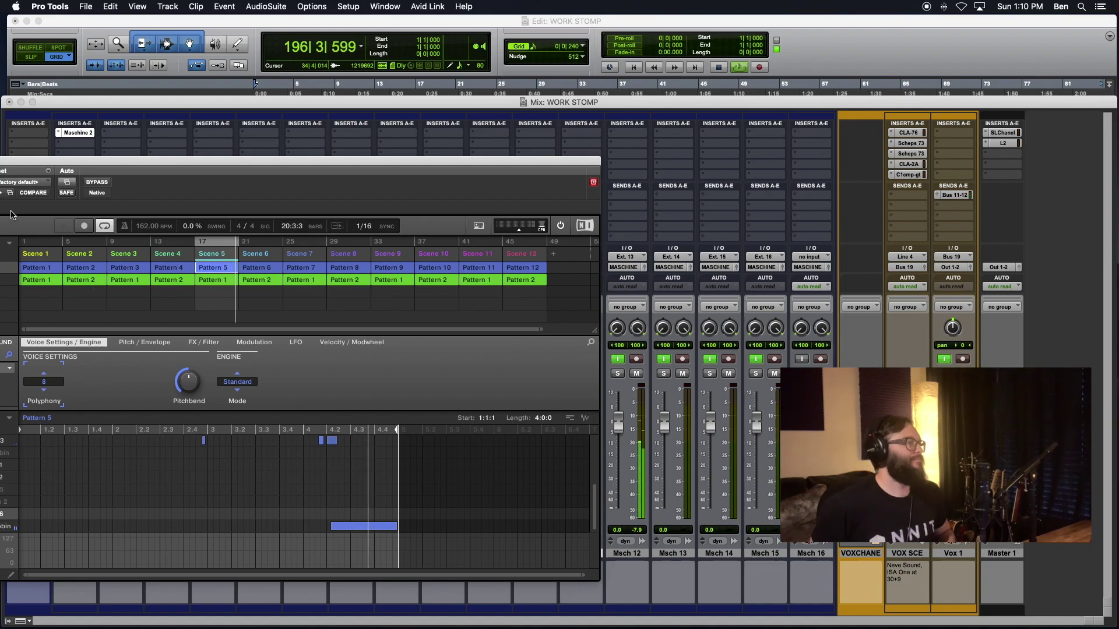
drag(93, 163, 226, 156)
key(Tab)
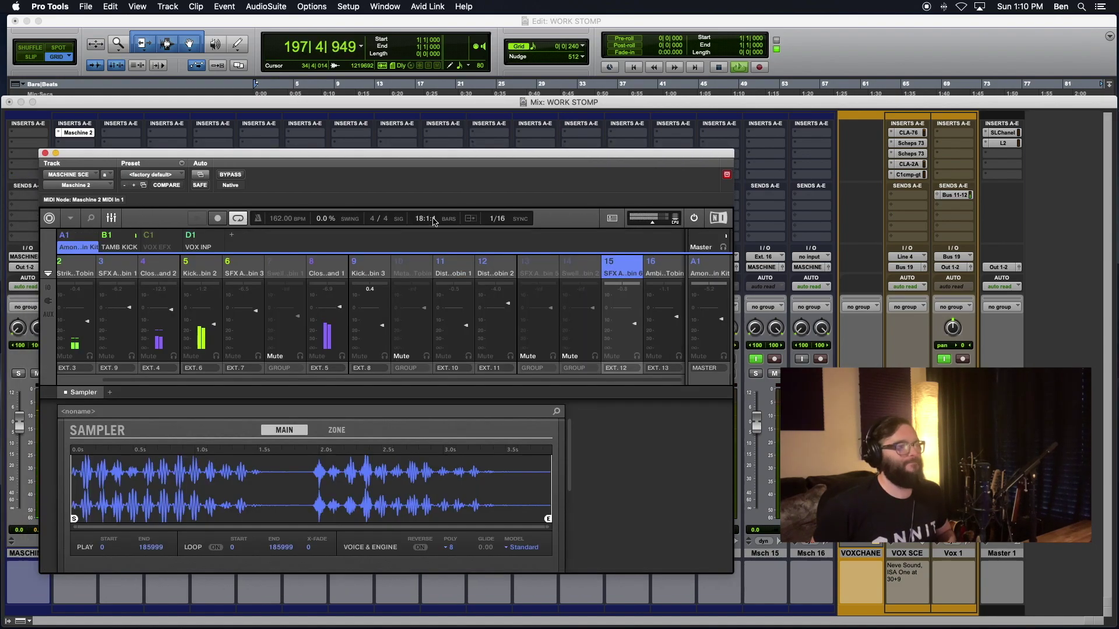
Rename the Msch 12 track as MSCH SFX RISE.
drag(632, 157, 501, 144)
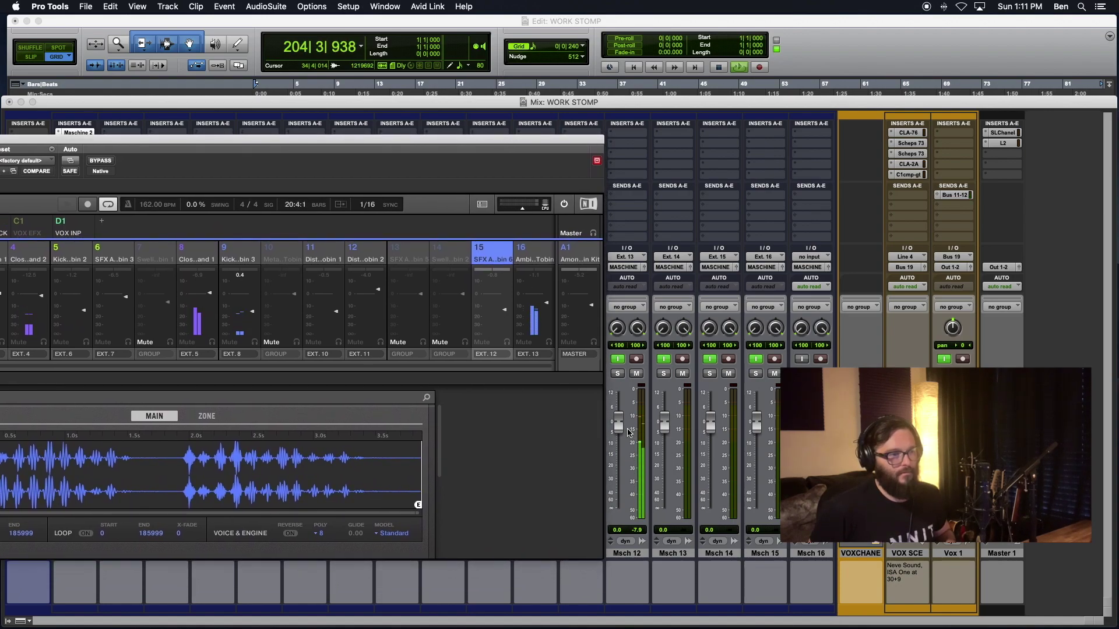
double_click(628, 554)
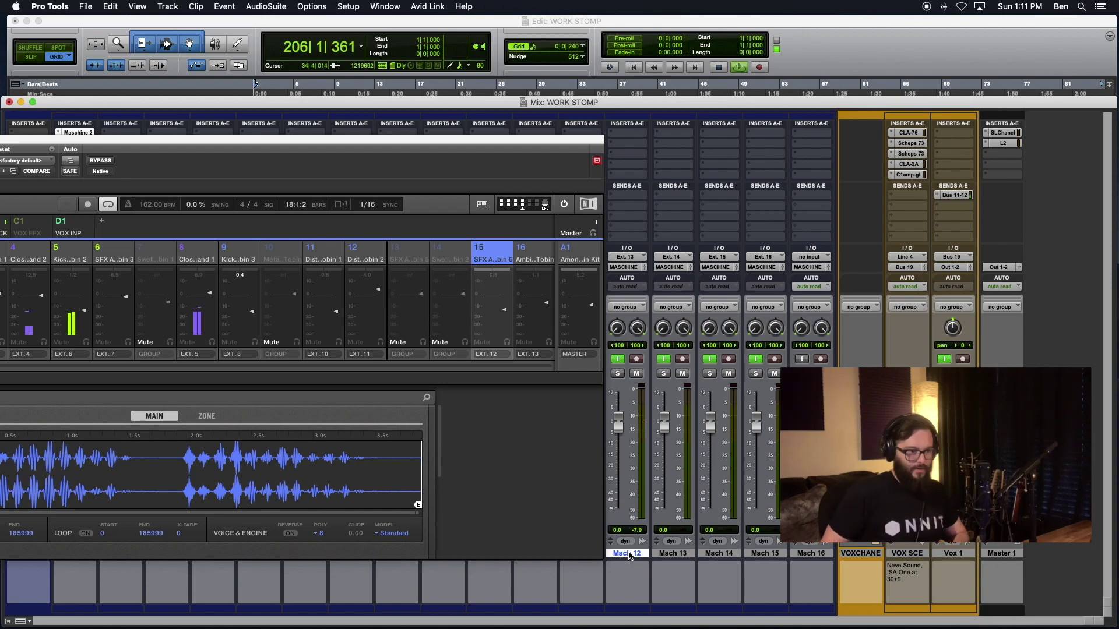
text(MSCH)
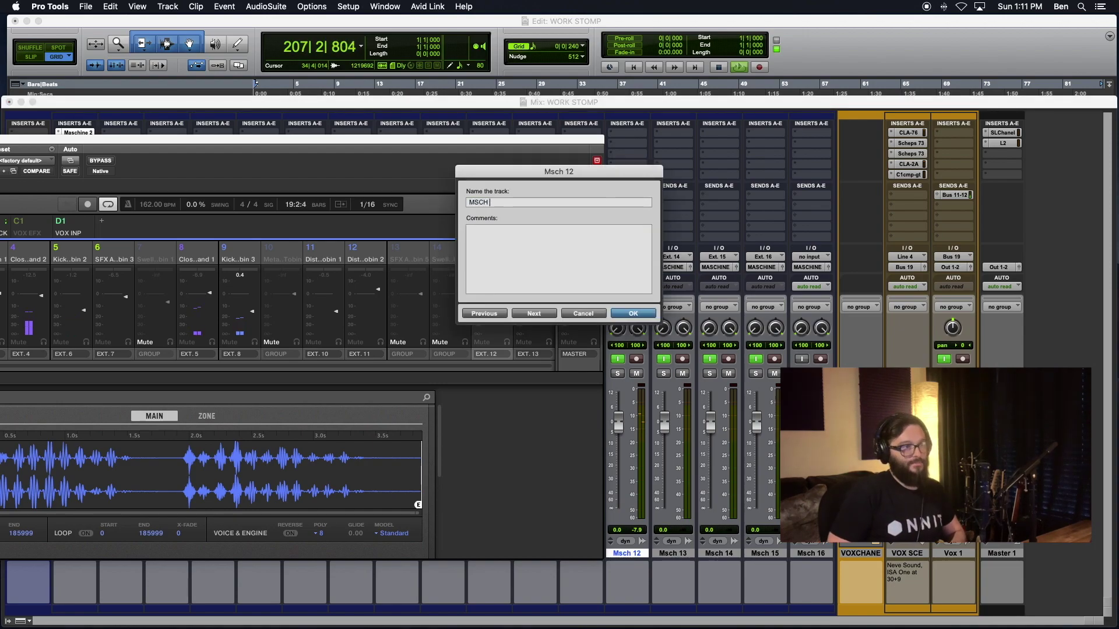
text( SFX RISE)
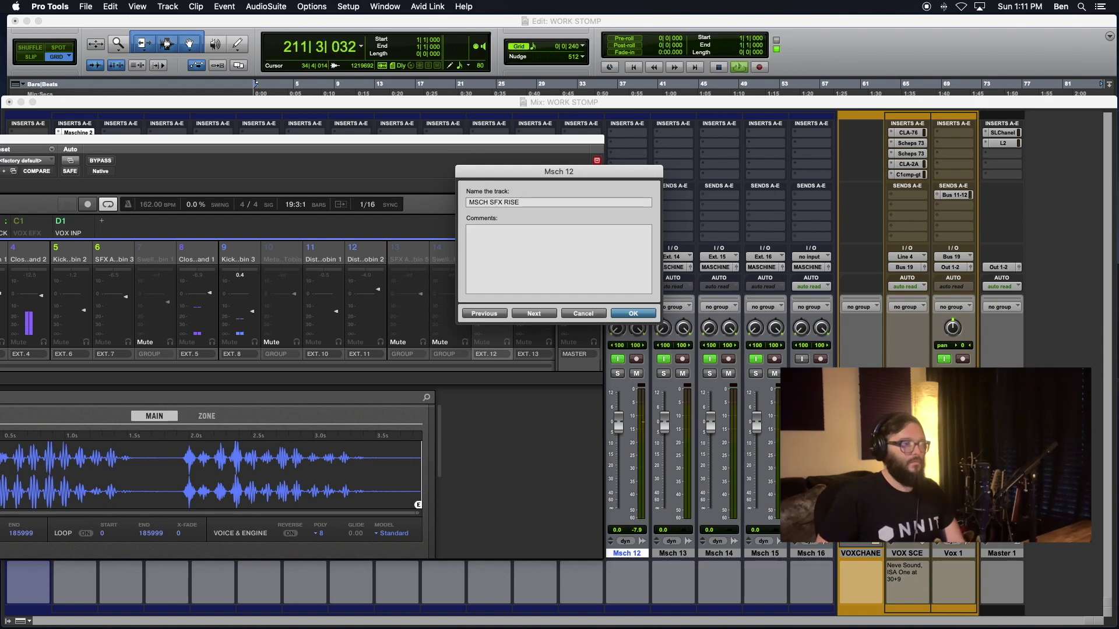
key(Return)
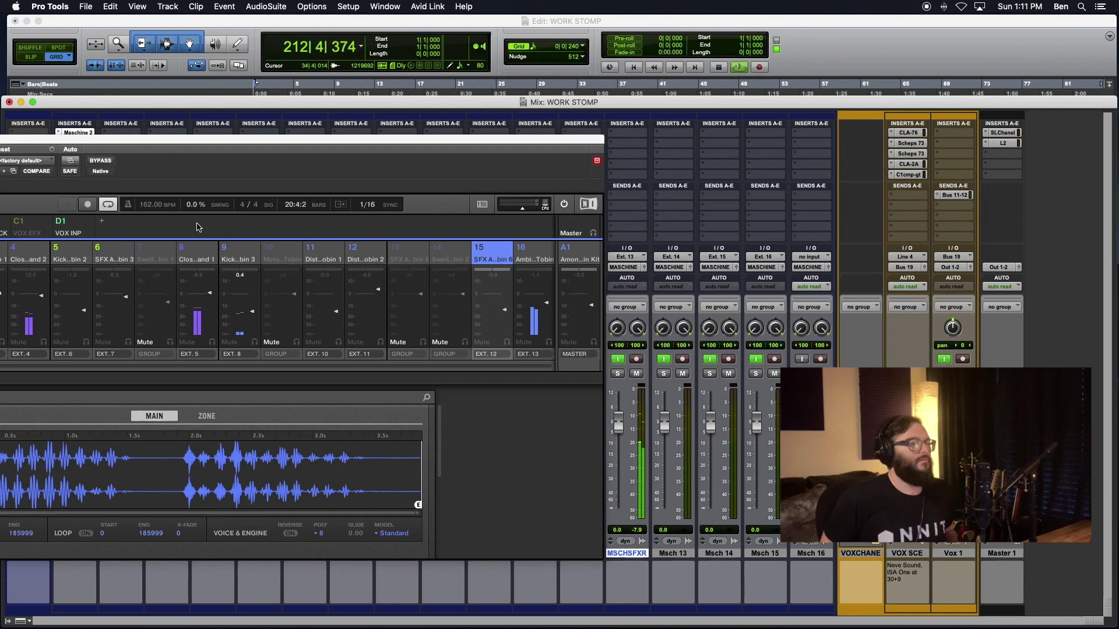
Select the TAMB KICK group in Maschine's arrangement and show its group-level channel in the mixer.
drag(242, 142, 465, 142)
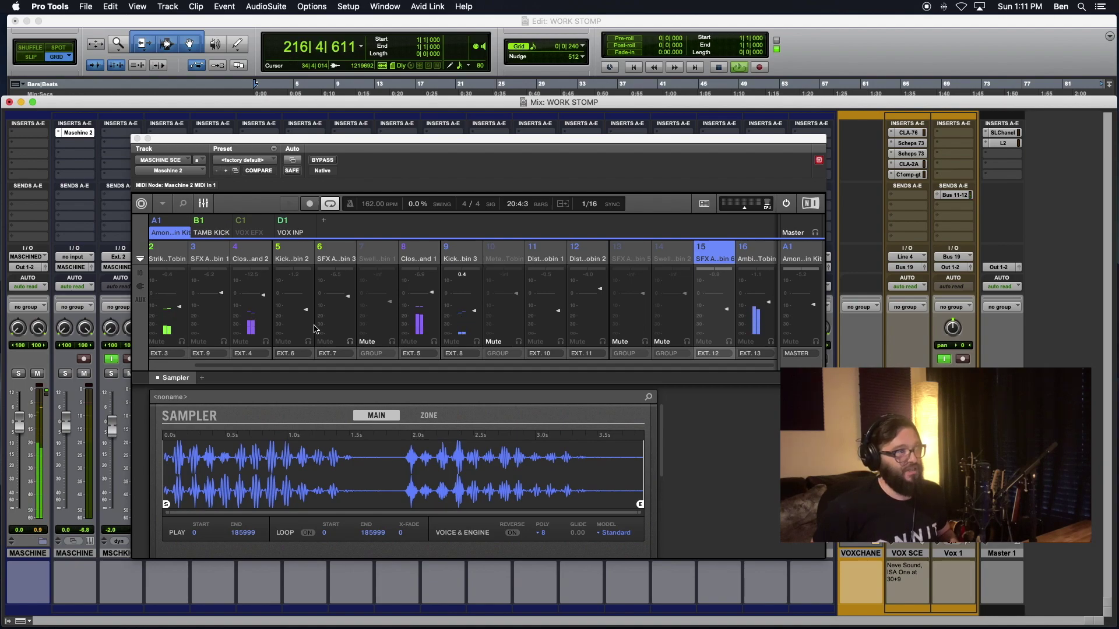
click(207, 204)
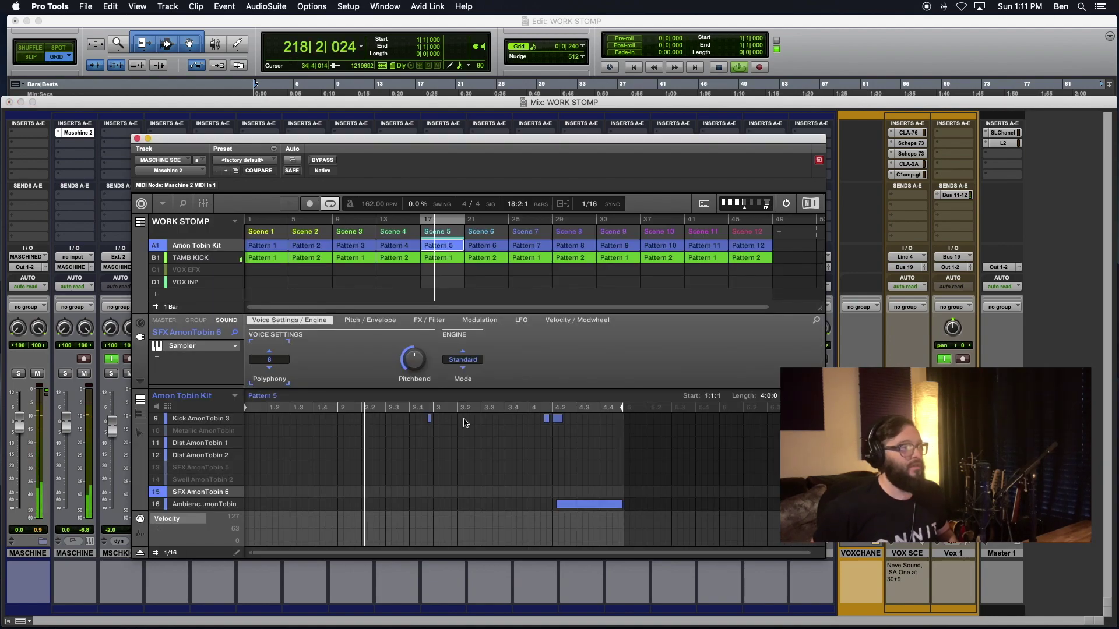
click(190, 260)
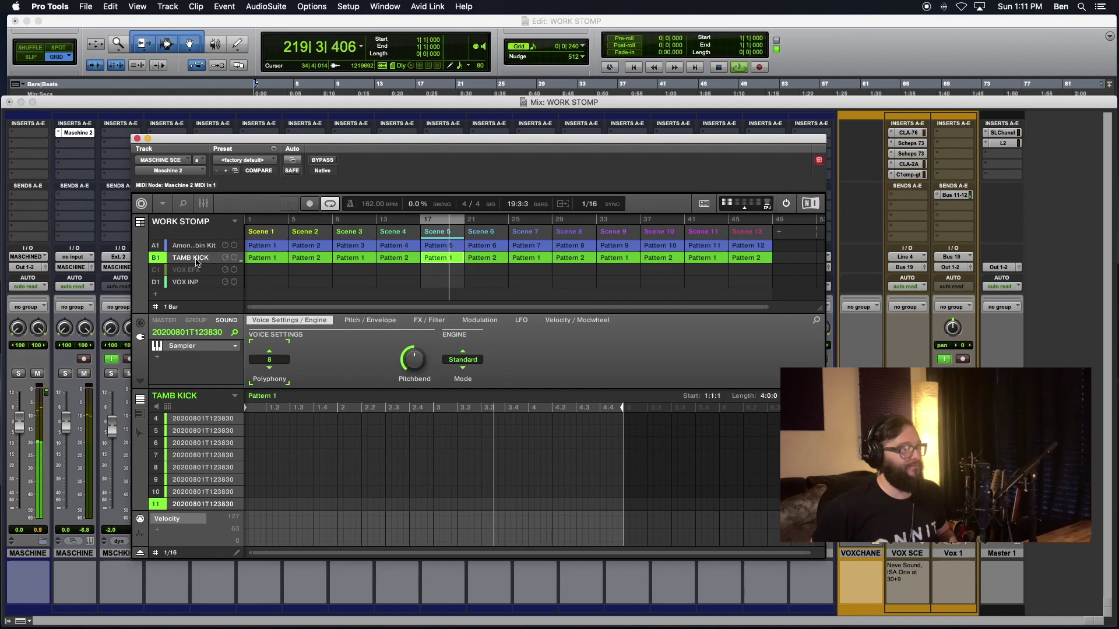
click(203, 204)
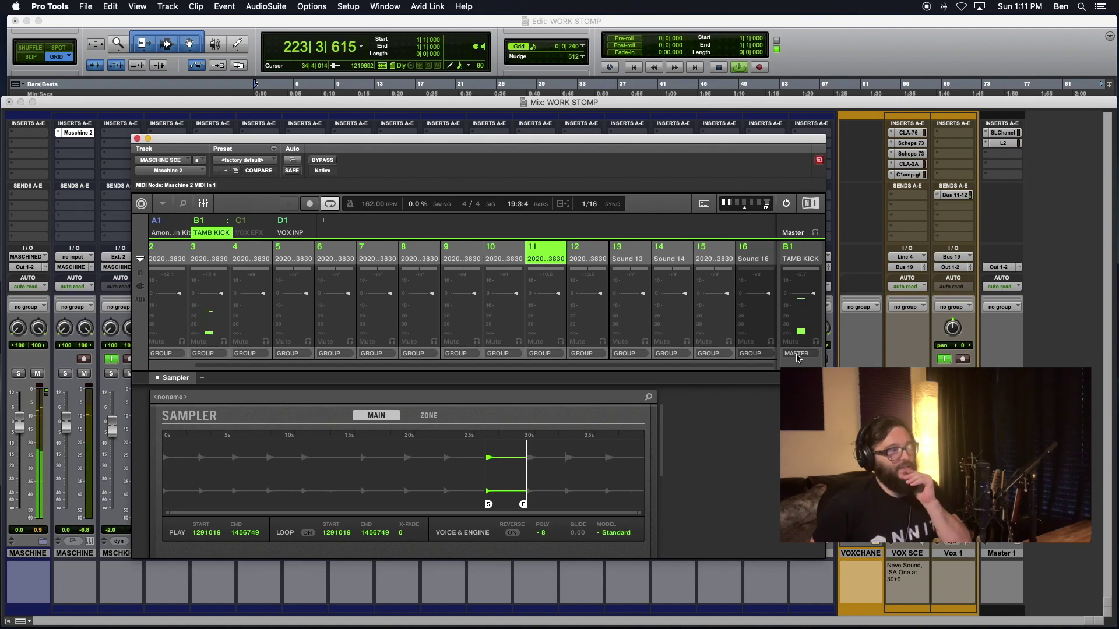
click(203, 204)
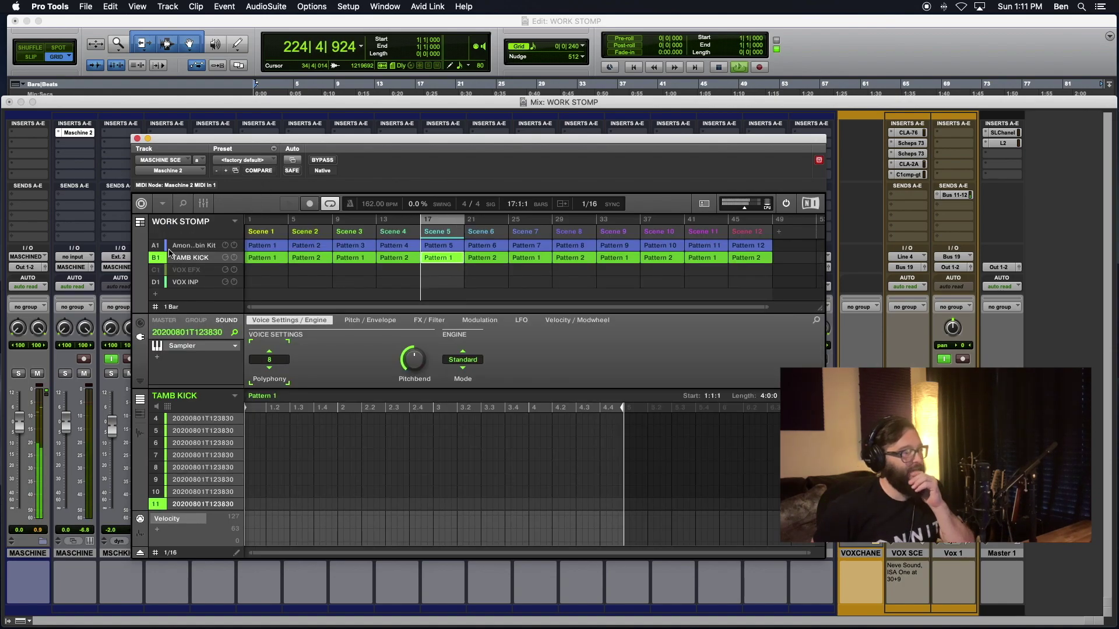
click(196, 320)
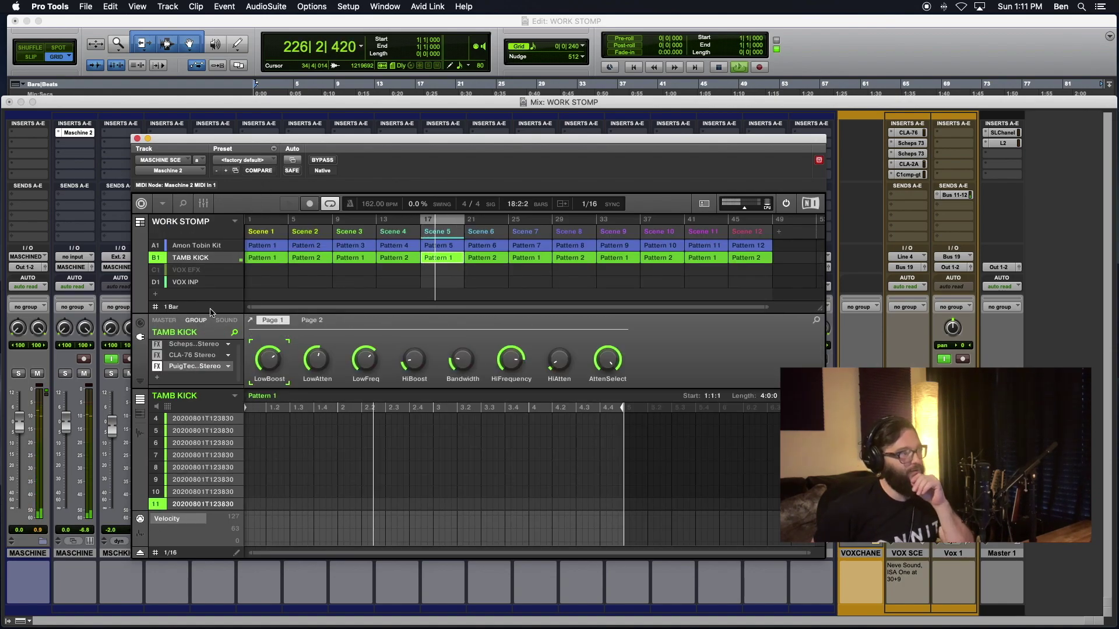
click(203, 204)
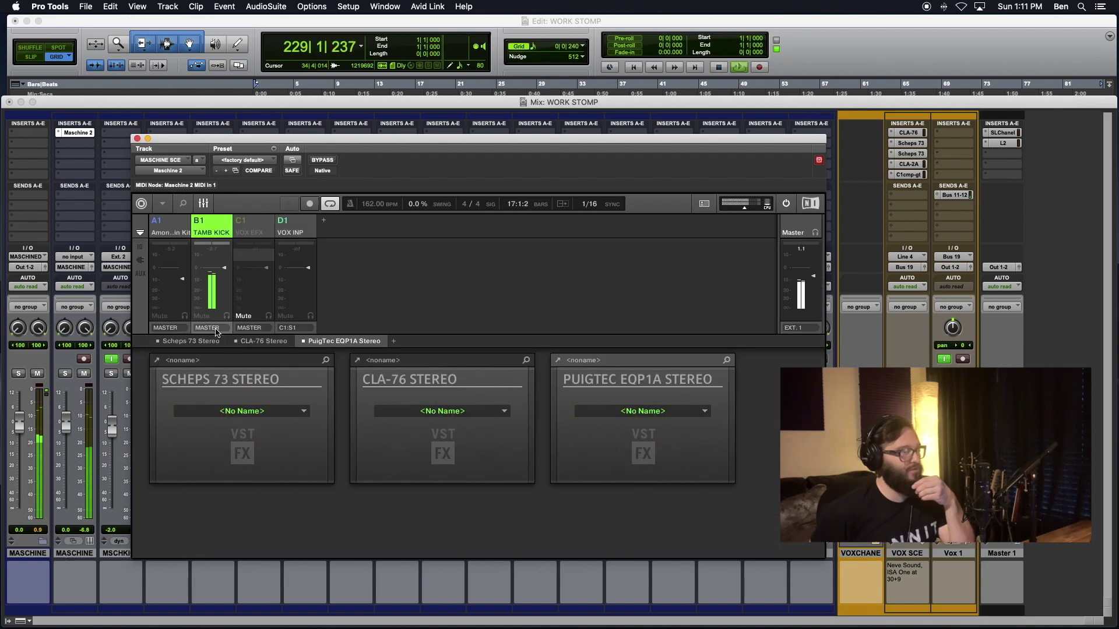
drag(258, 145, 511, 173)
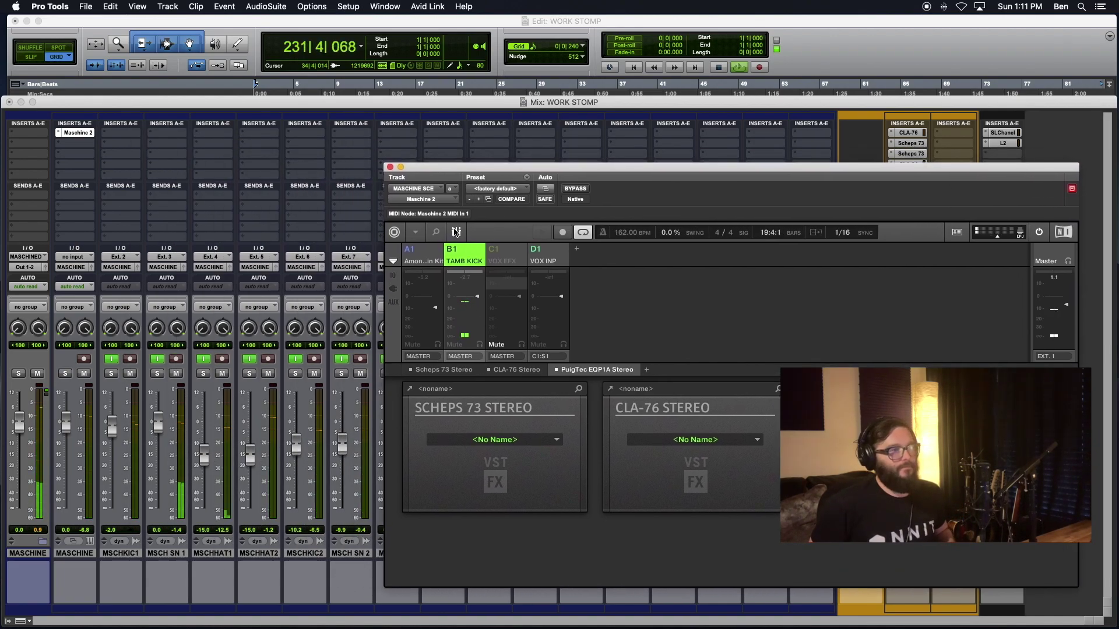
click(464, 357)
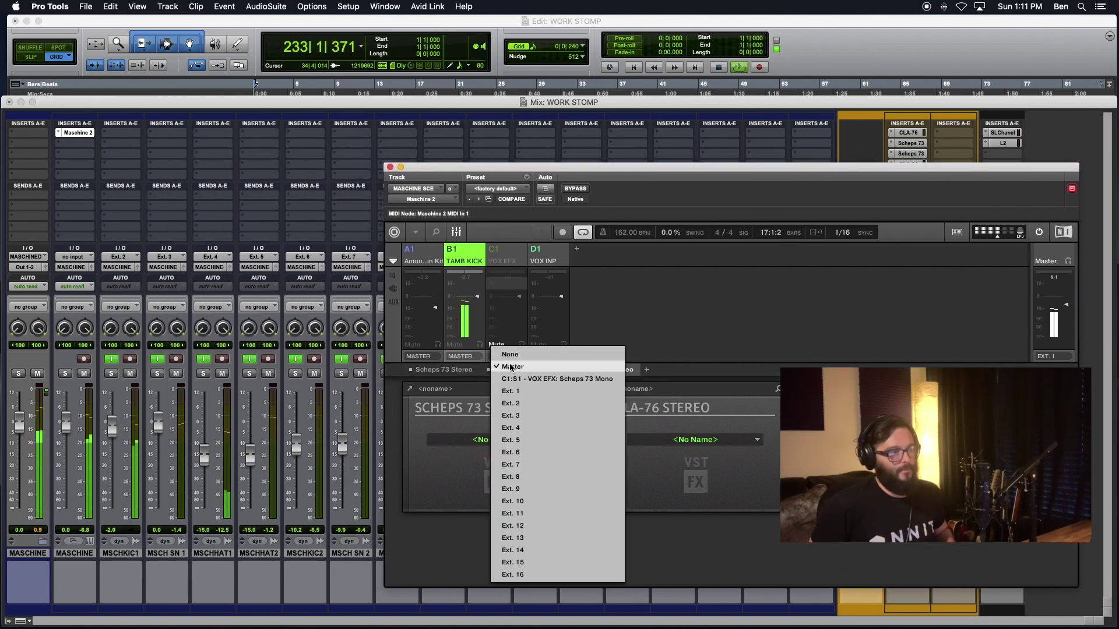
click(522, 170)
Lower the fader of the MSCH SFX RISE track to about -12.1 dB.
drag(523, 170, 43, 141)
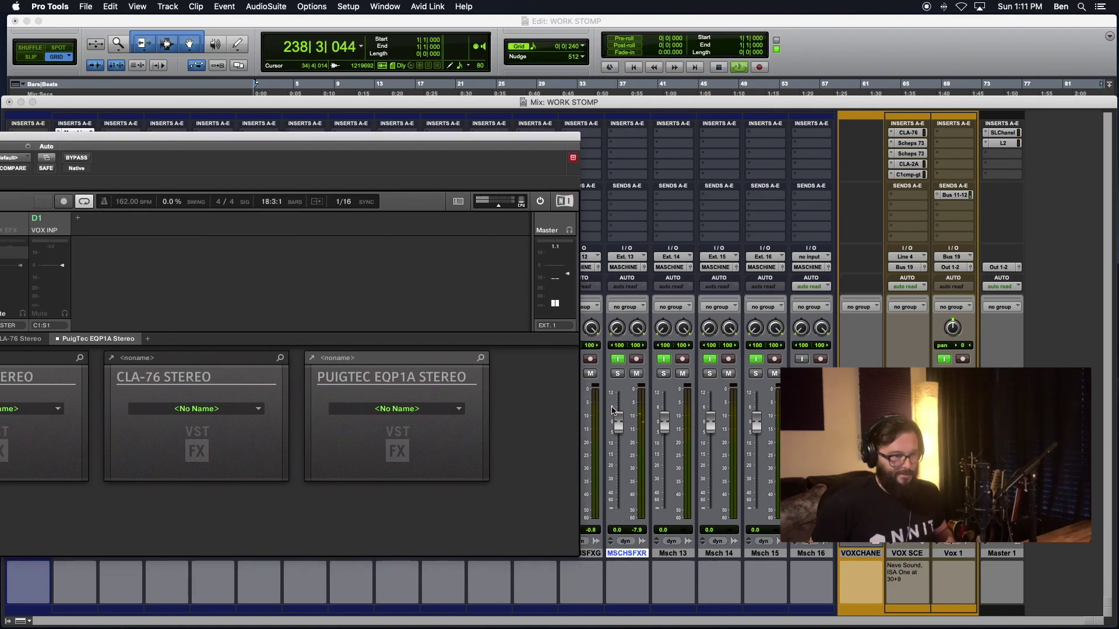
click(622, 426)
drag(621, 425, 623, 452)
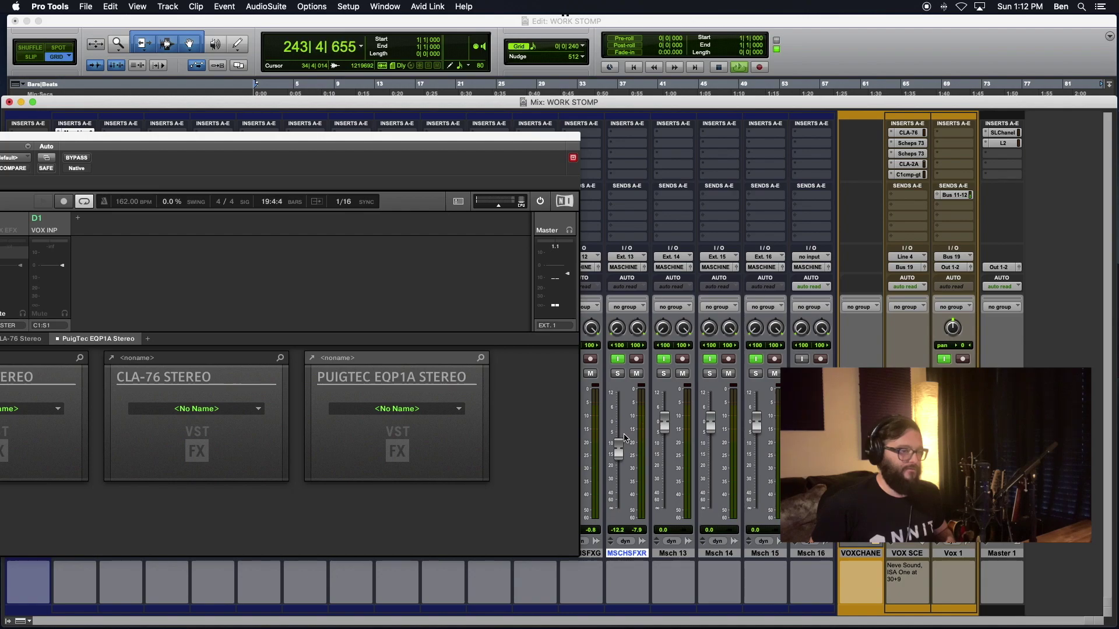
mouse_move(445, 143)
mouse_down()
mouse_move(521, 149)
mouse_move(440, 142)
mouse_up()
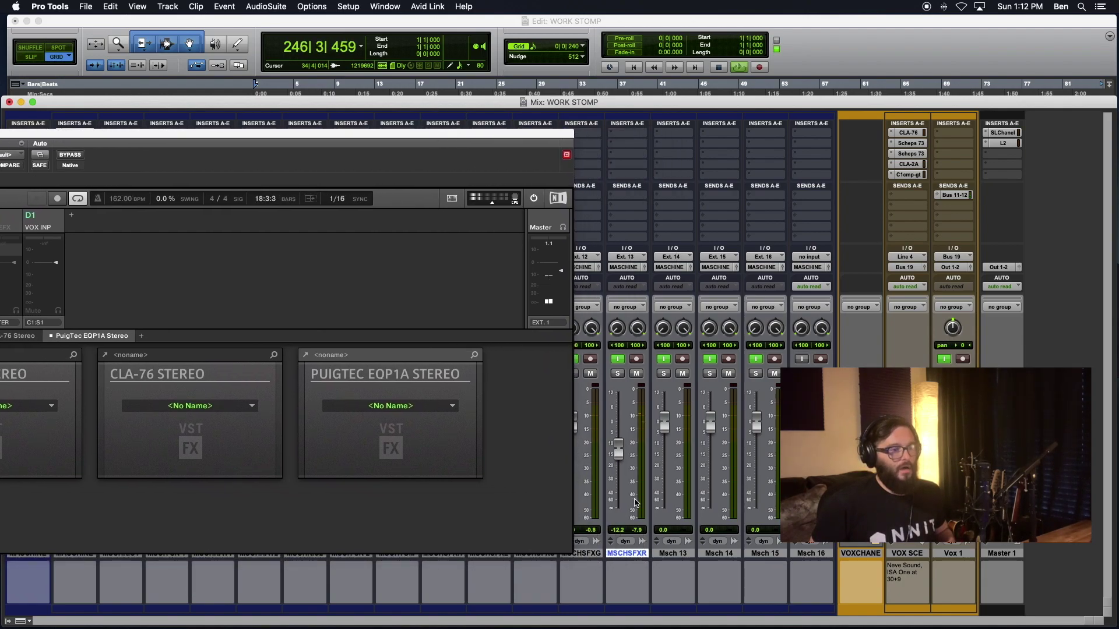
drag(621, 457, 620, 450)
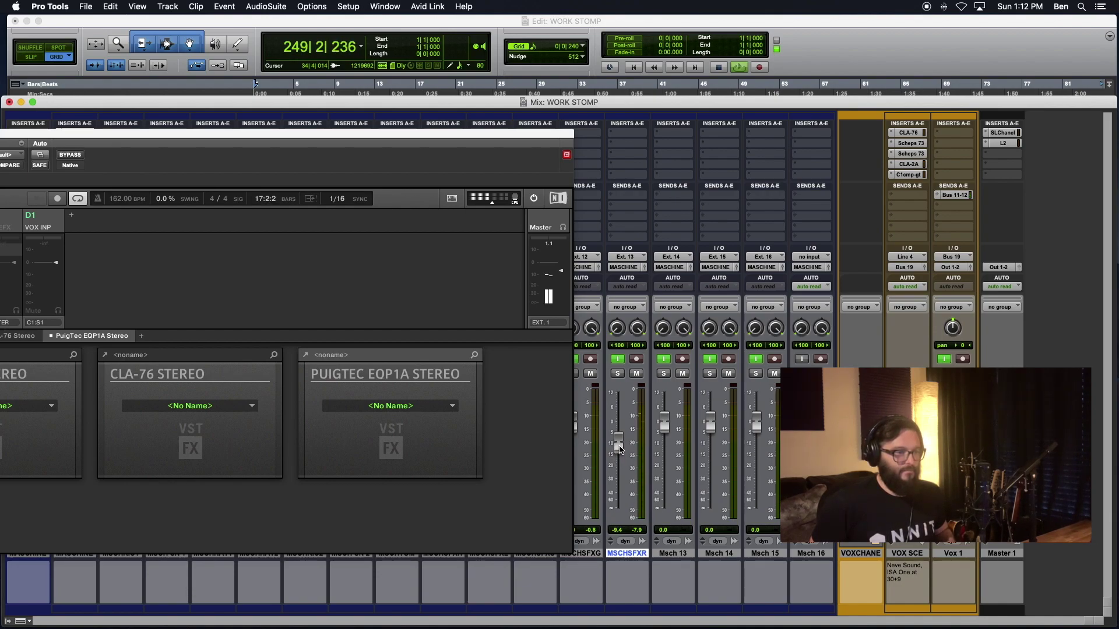
drag(620, 447, 622, 473)
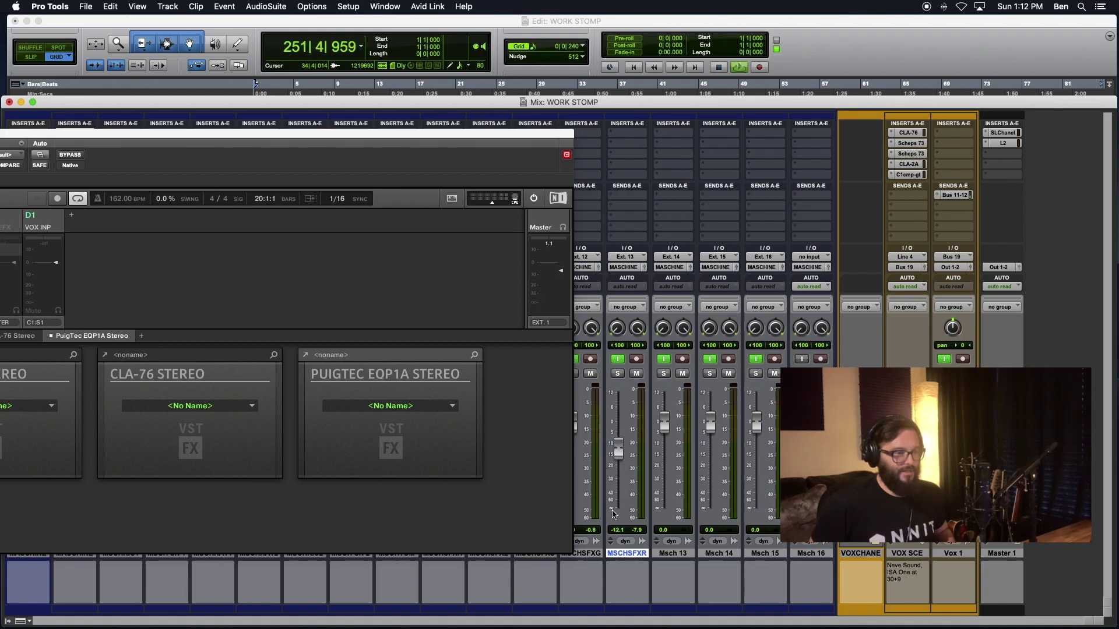
Lower the TAMB KICK group's level slightly in Maschine's mixer and route its output to Ext. 14.
drag(424, 135, 499, 142)
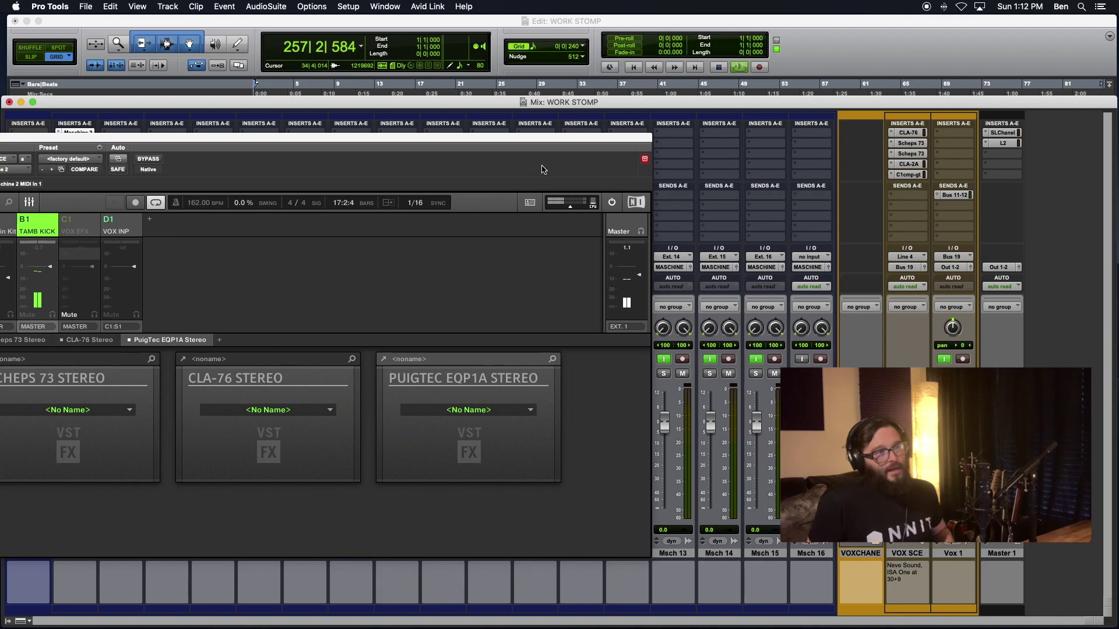
mouse_move(561, 145)
mouse_down()
mouse_move(491, 153)
mouse_move(522, 141)
mouse_move(573, 153)
mouse_move(548, 150)
mouse_move(563, 147)
mouse_up()
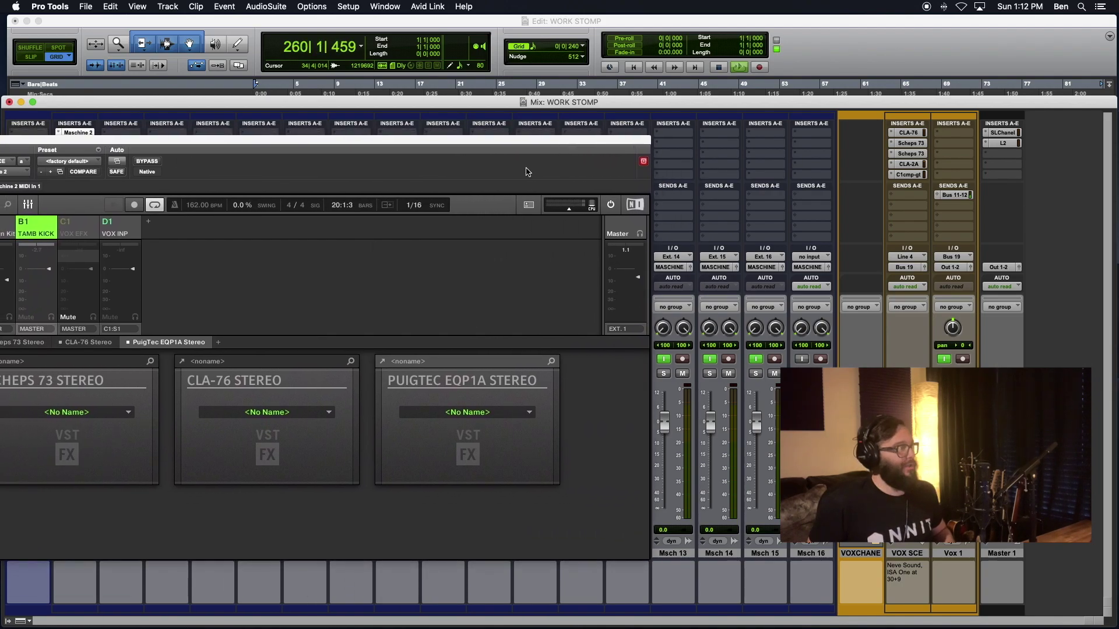
click(42, 328)
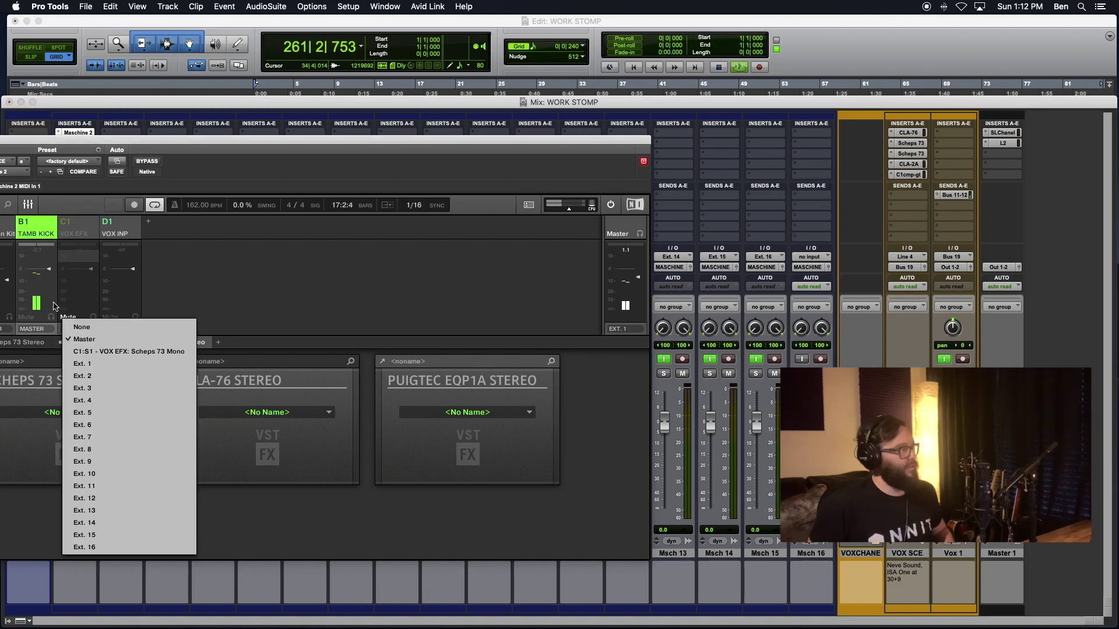
click(52, 281)
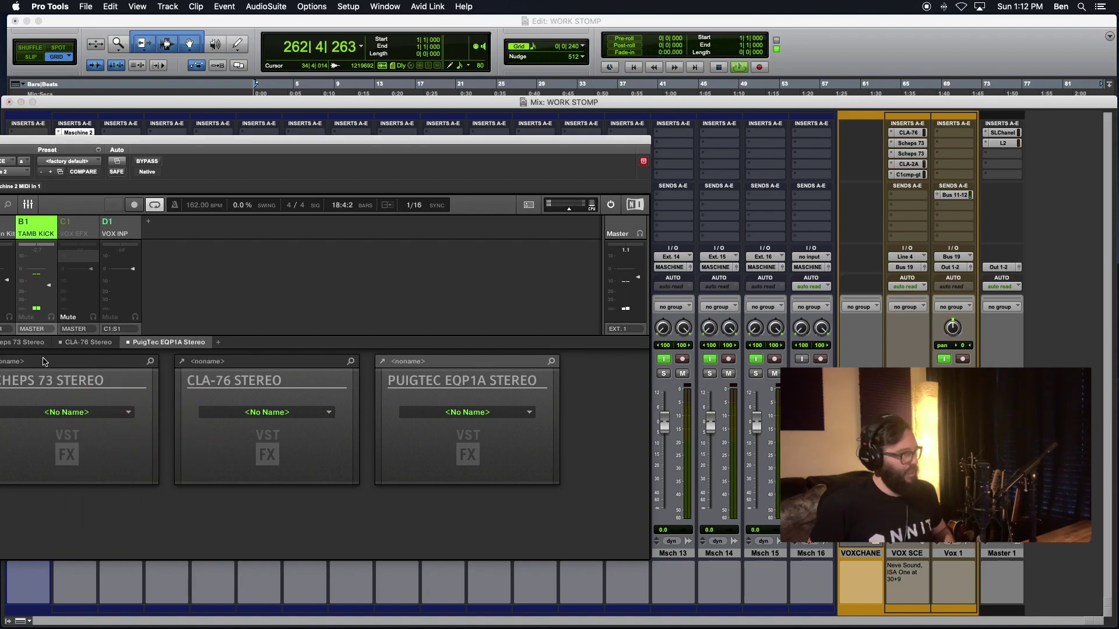
click(35, 330)
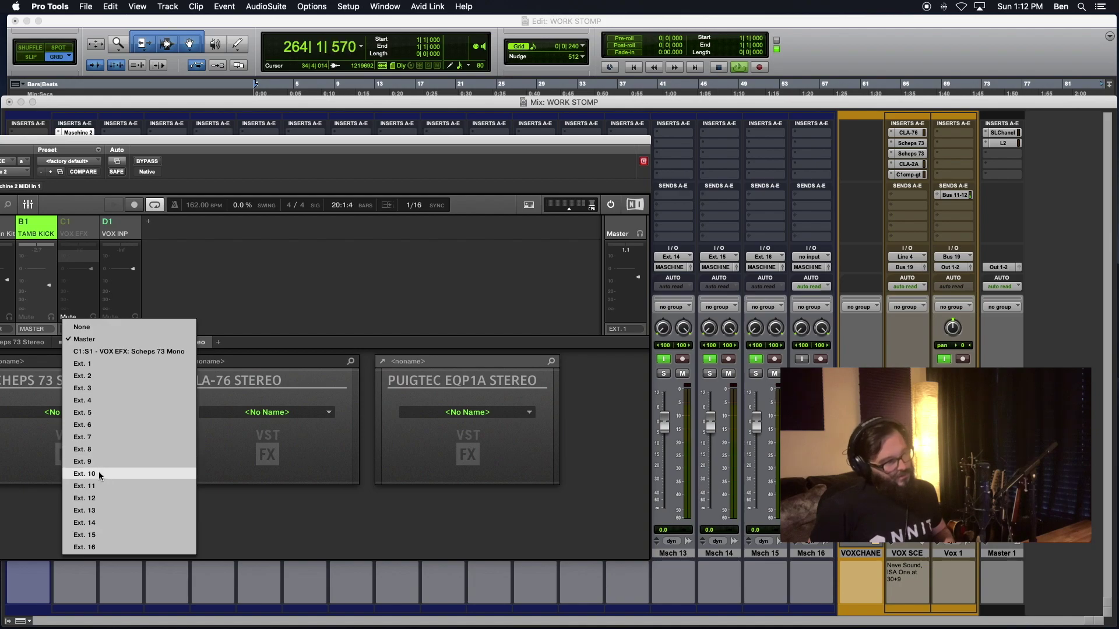
click(85, 523)
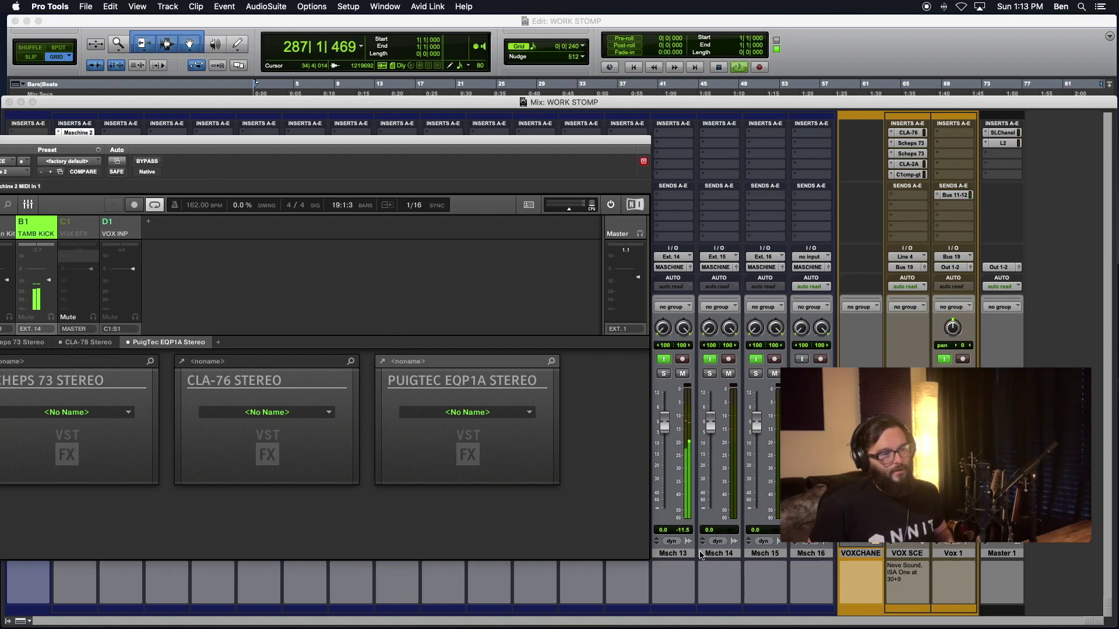
Rename the Msch 13 track as MSCH TRASH KICK and bring the Maschine group channels back into view.
double_click(673, 553)
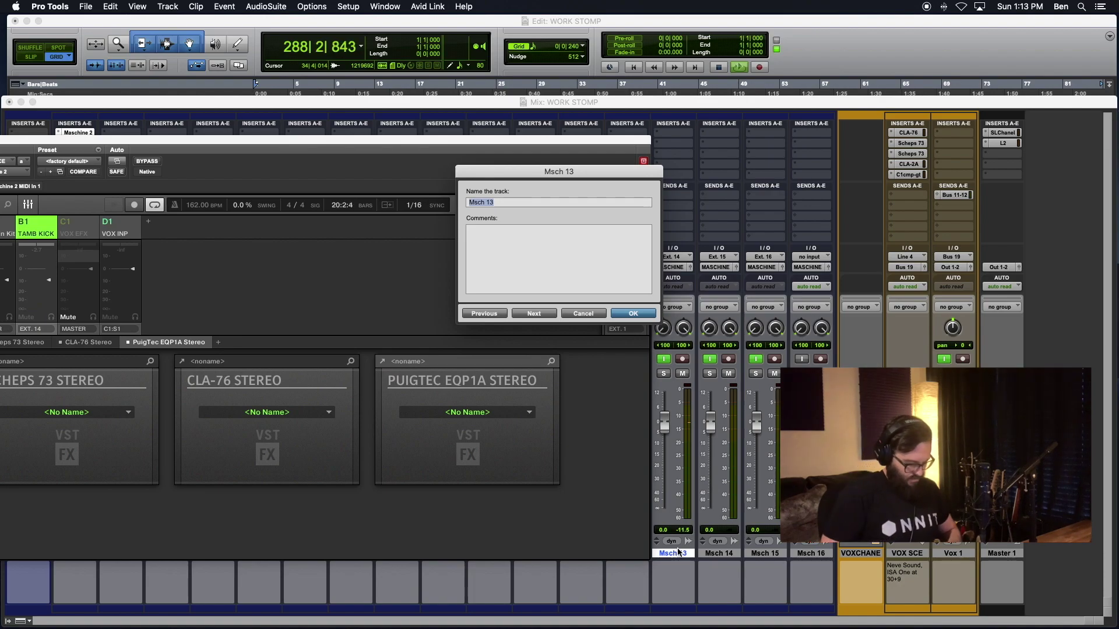
text(MSCH)
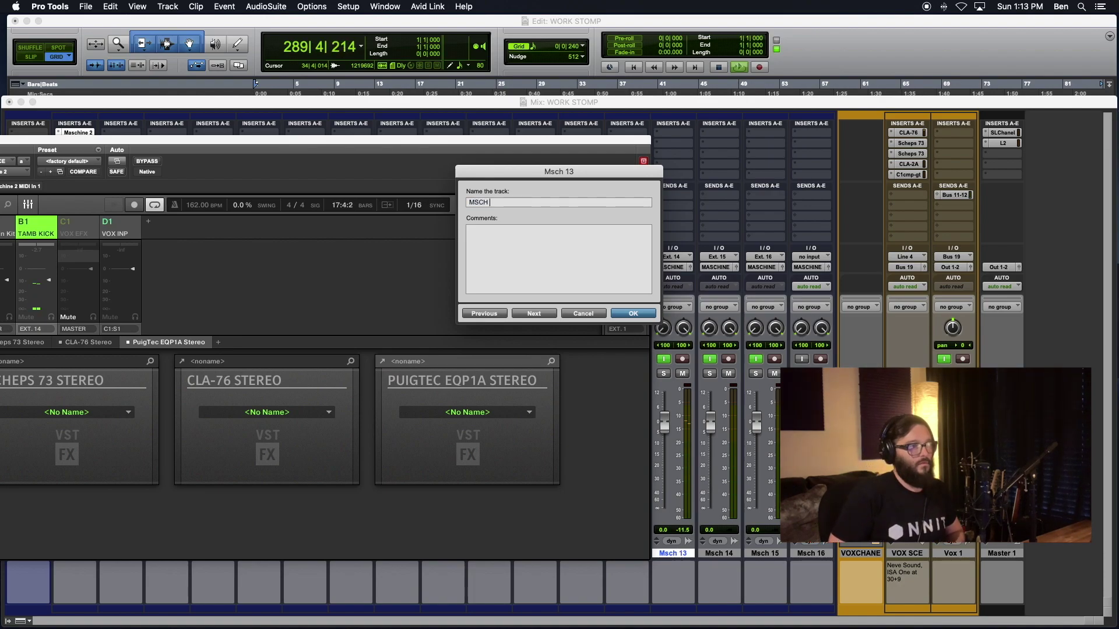
text( KICK)
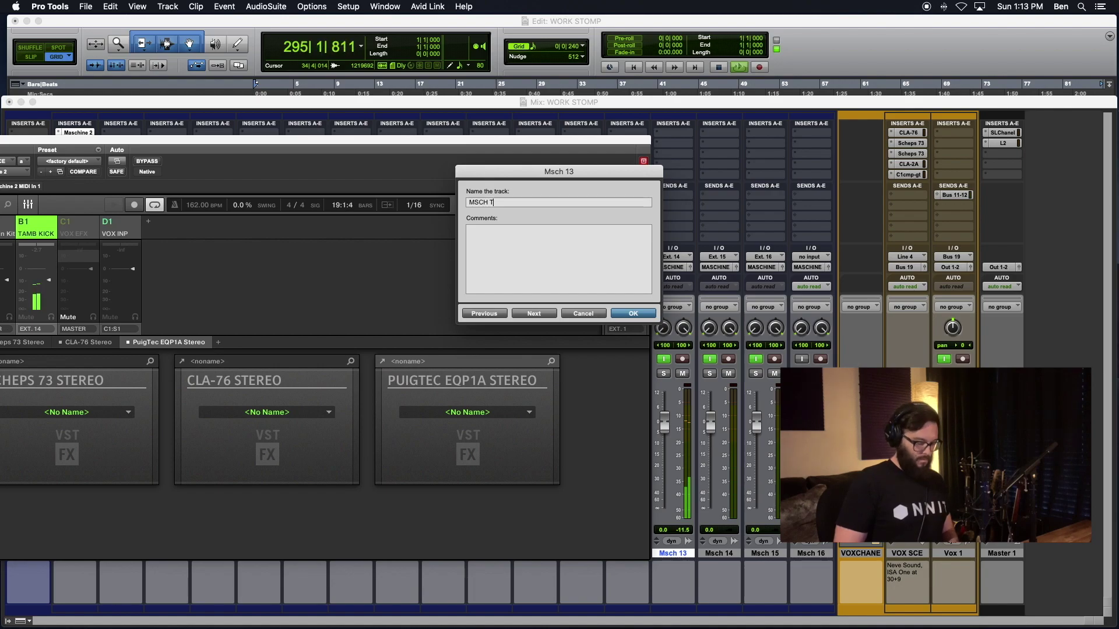
text(SH J)
text(KICK)
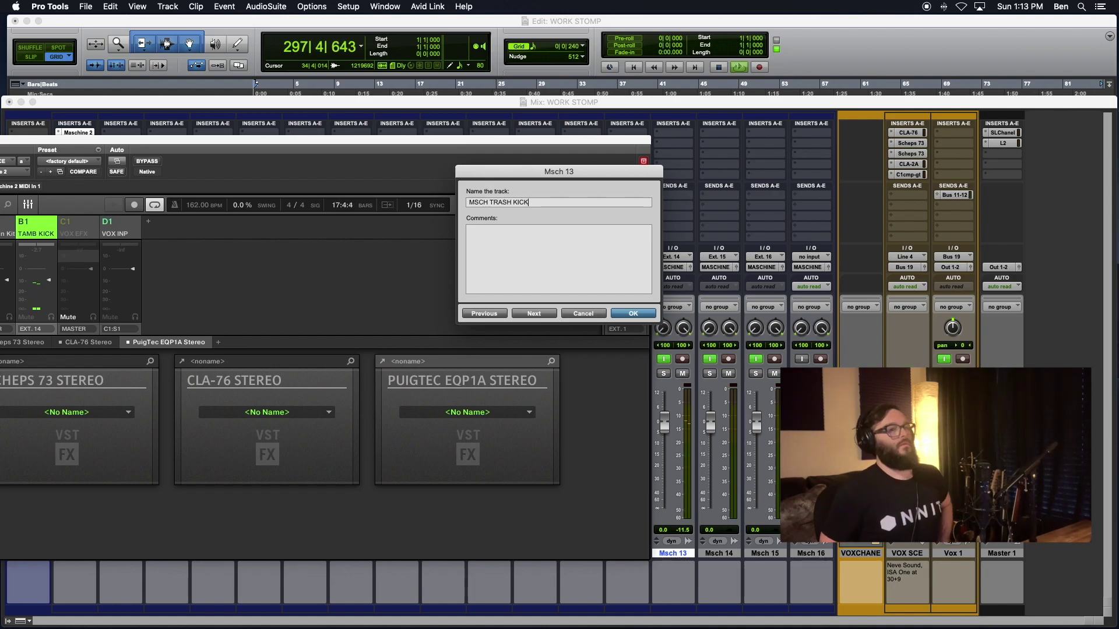
key(Return)
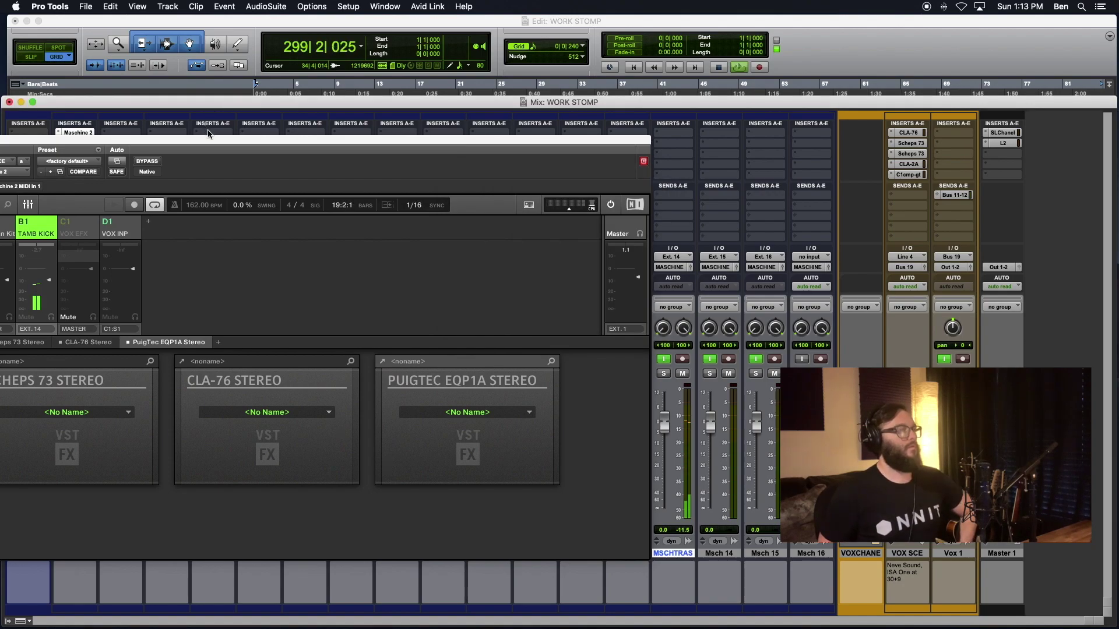
drag(200, 142, 343, 122)
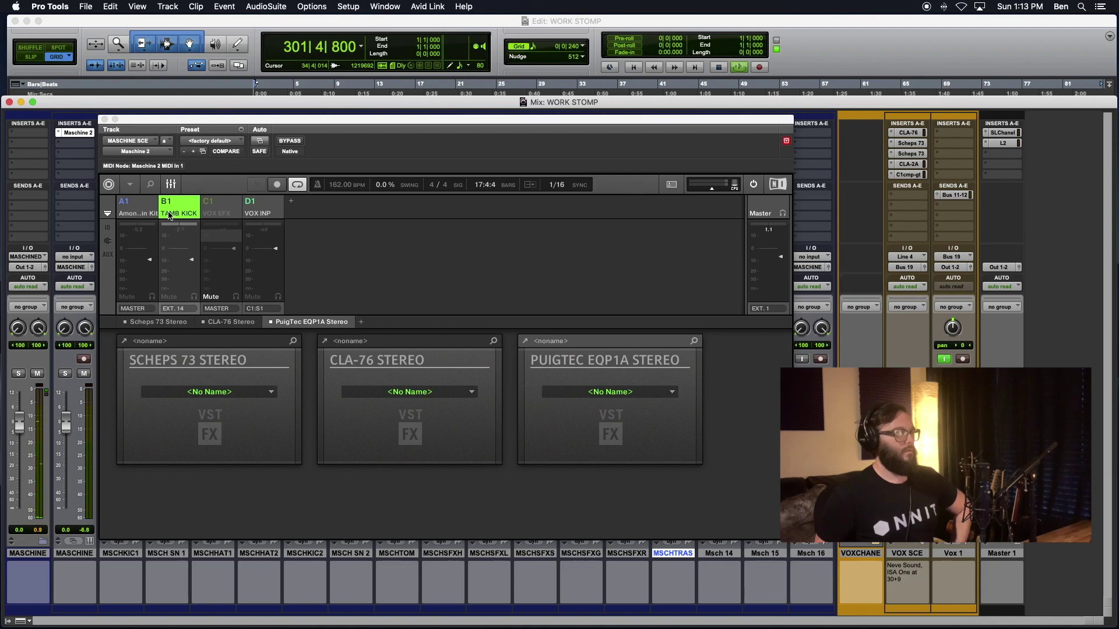
Restart playback from the first bar of Maschine's arrangement and close the plug-in window.
click(171, 185)
key(space)
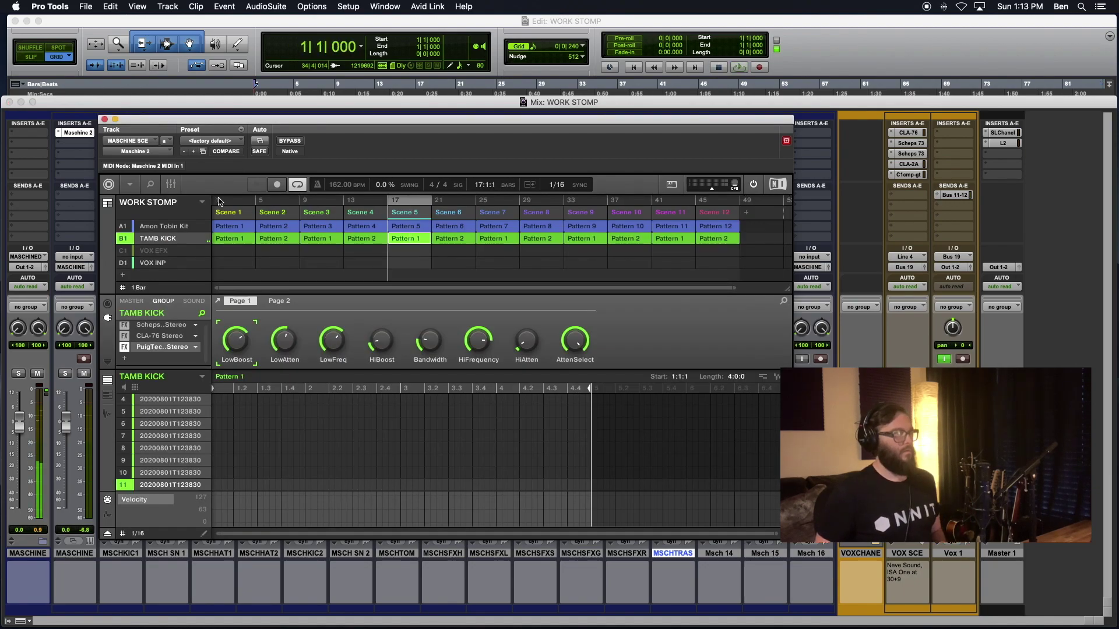
click(233, 204)
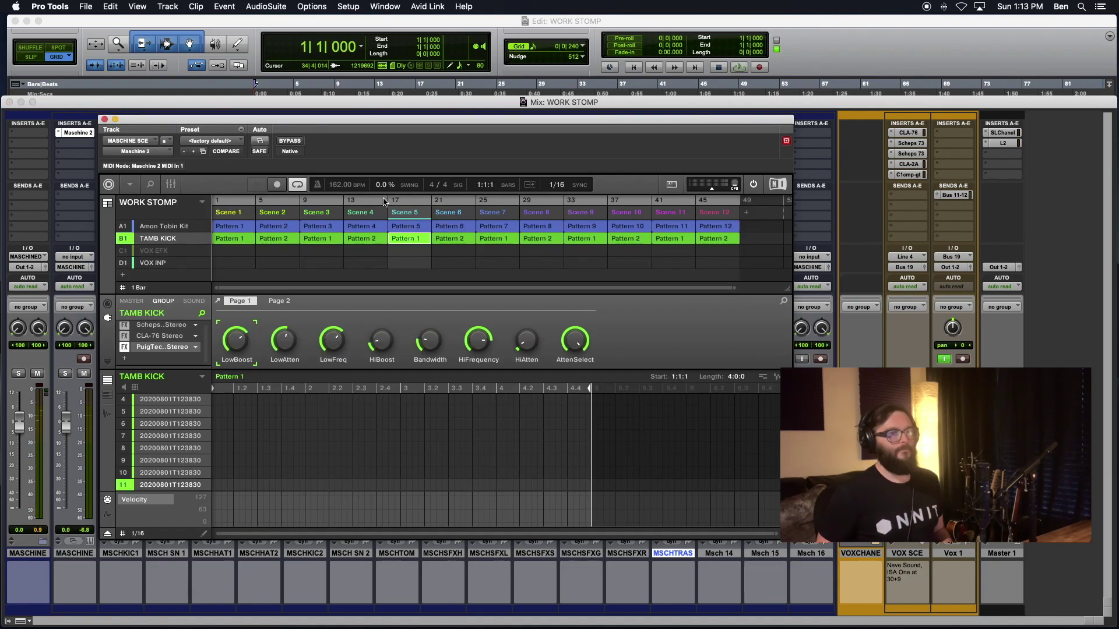
key(space)
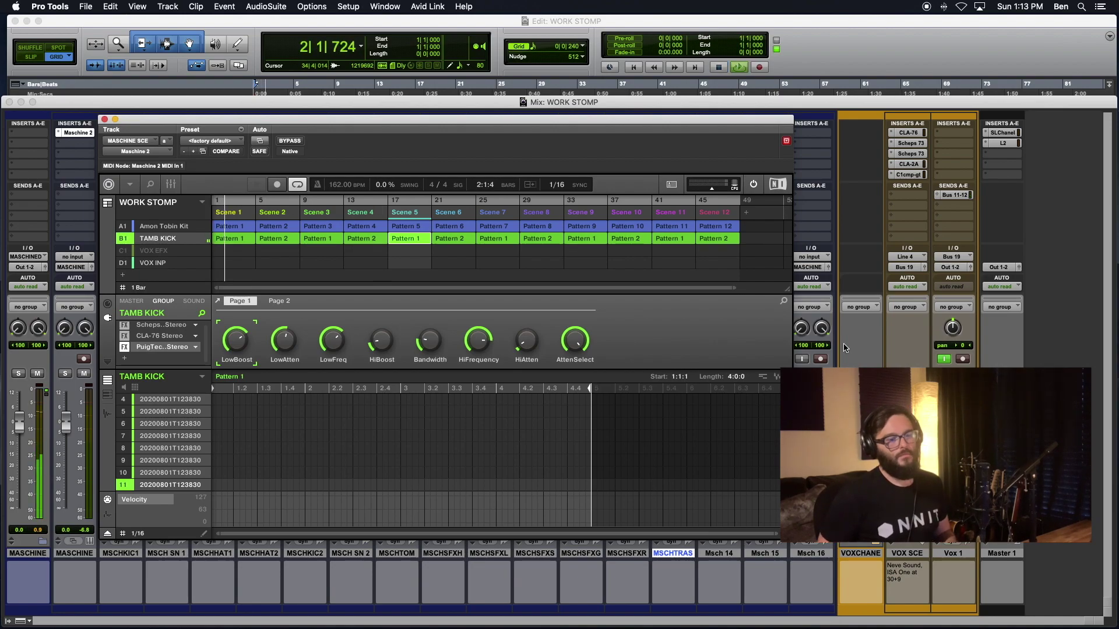
click(105, 119)
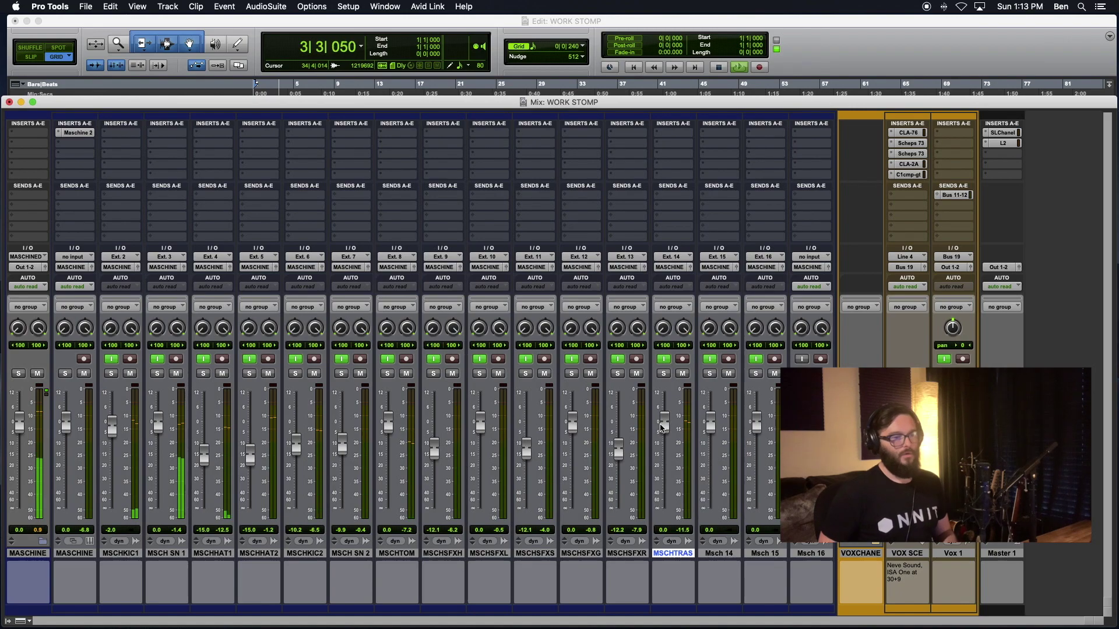
Go through the Maschine tracks one by one from Msch 14 back to MSCH KICK 1 while the song plays.
click(721, 554)
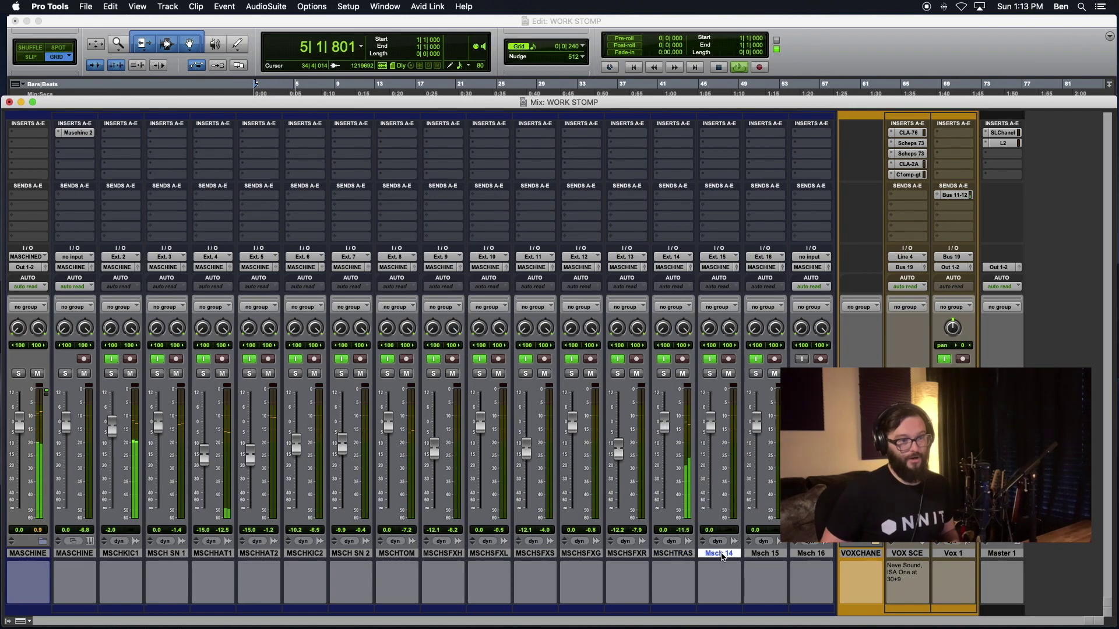
click(675, 555)
click(626, 555)
click(581, 555)
click(541, 557)
click(488, 554)
click(443, 555)
click(397, 554)
click(350, 554)
click(305, 554)
click(258, 554)
click(212, 554)
click(166, 554)
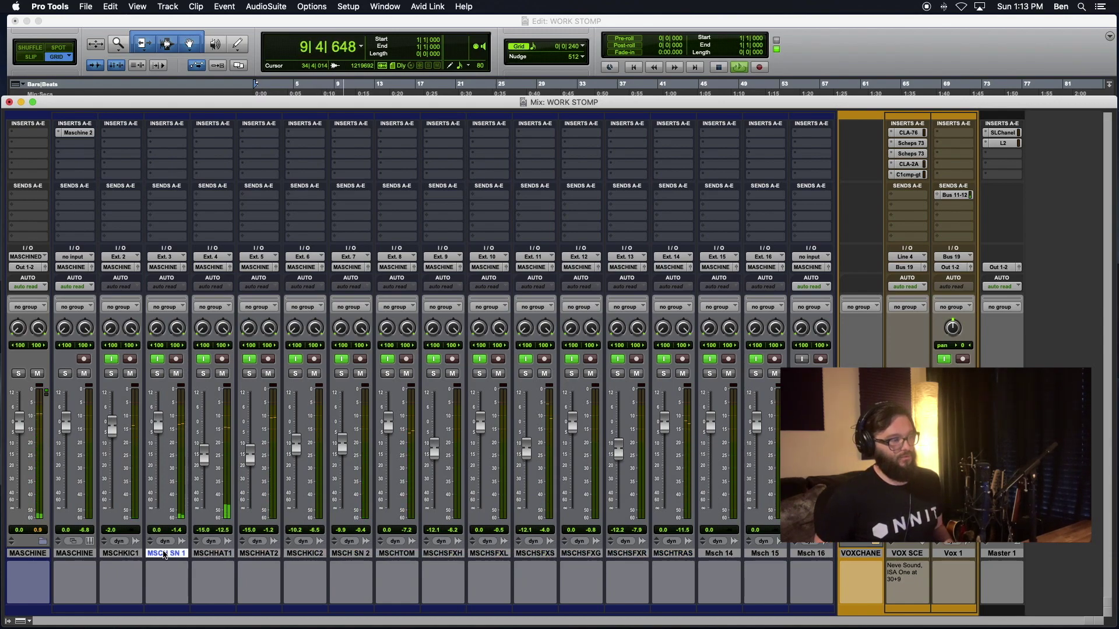
click(127, 553)
Remove the unused Msch 14, Msch 15 and Msch 16 tracks from the mixer and select the MSCH TRASH KICK track.
click(735, 555)
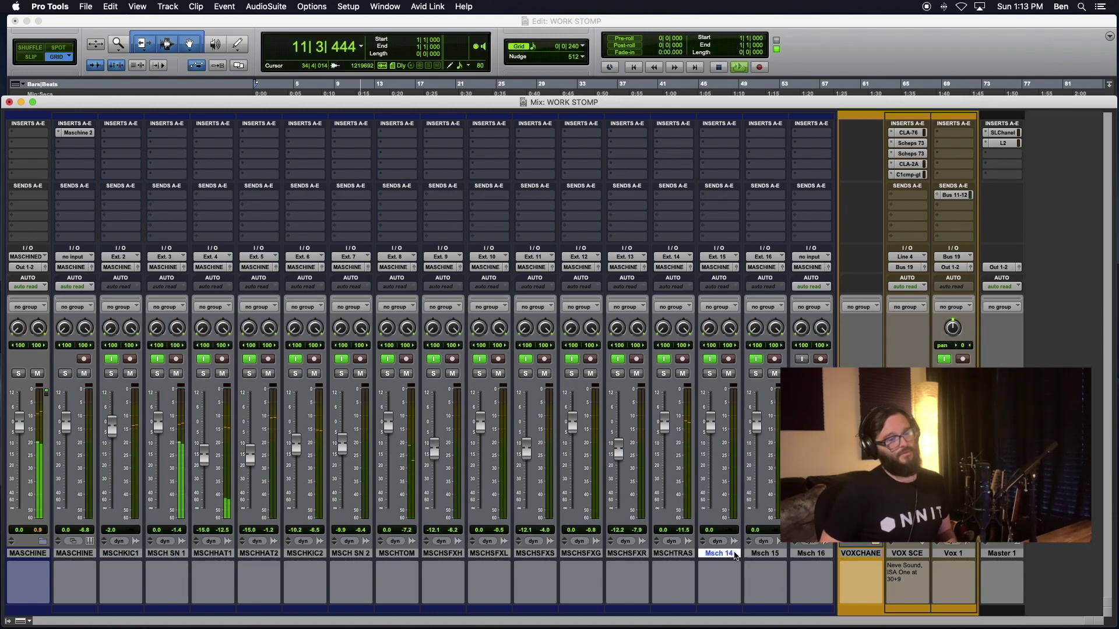
shift+click(764, 554)
right_click(811, 553)
scroll(844, 600, down, 5)
click(843, 618)
click(655, 554)
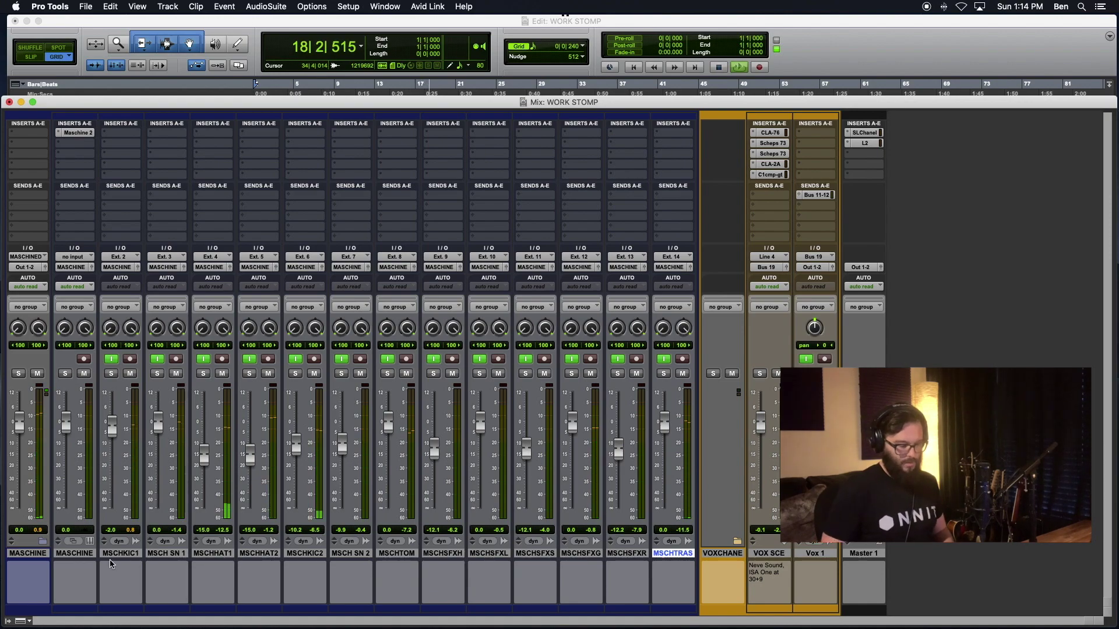
Open the Maschine 2 plug-in from the Edit window, show its scene and pattern grid, and stop playback.
key(super+equal)
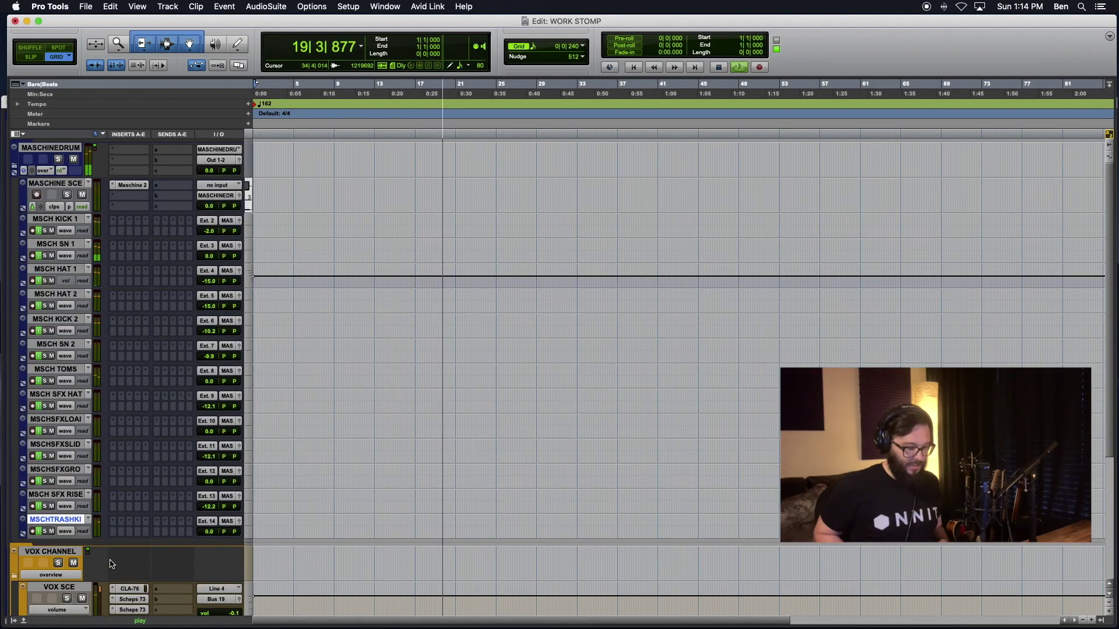
key(super+Tab)
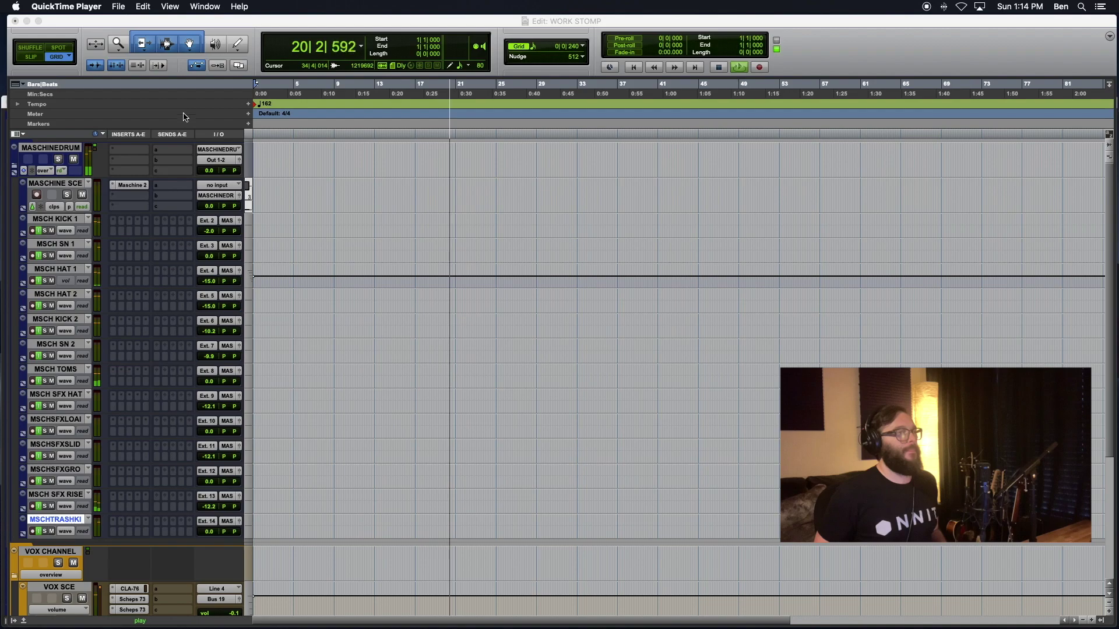
click(122, 187)
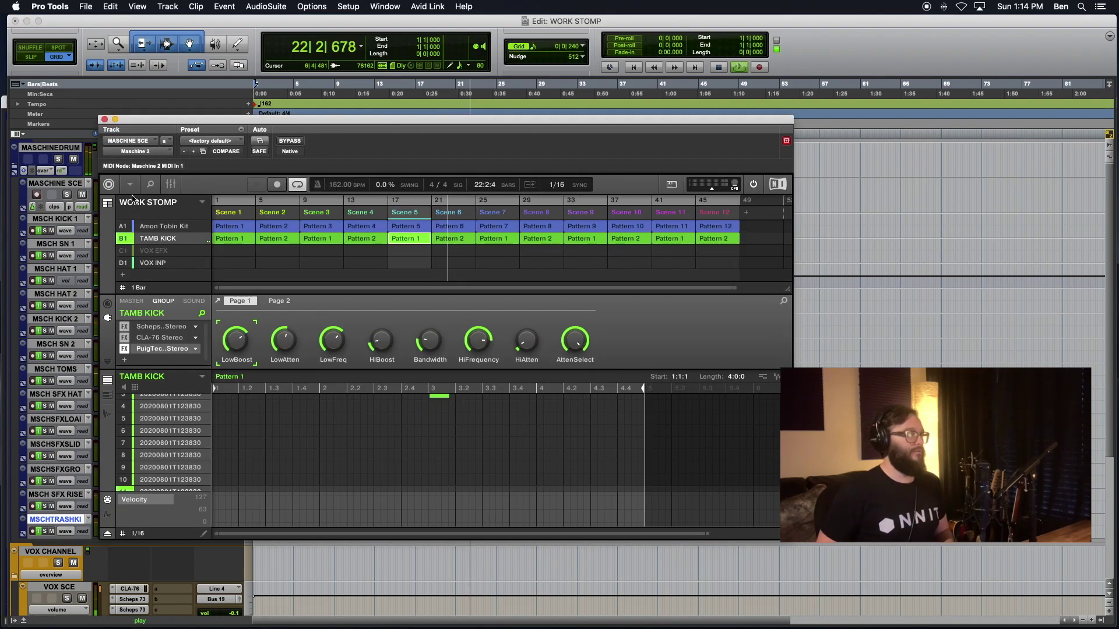
click(107, 202)
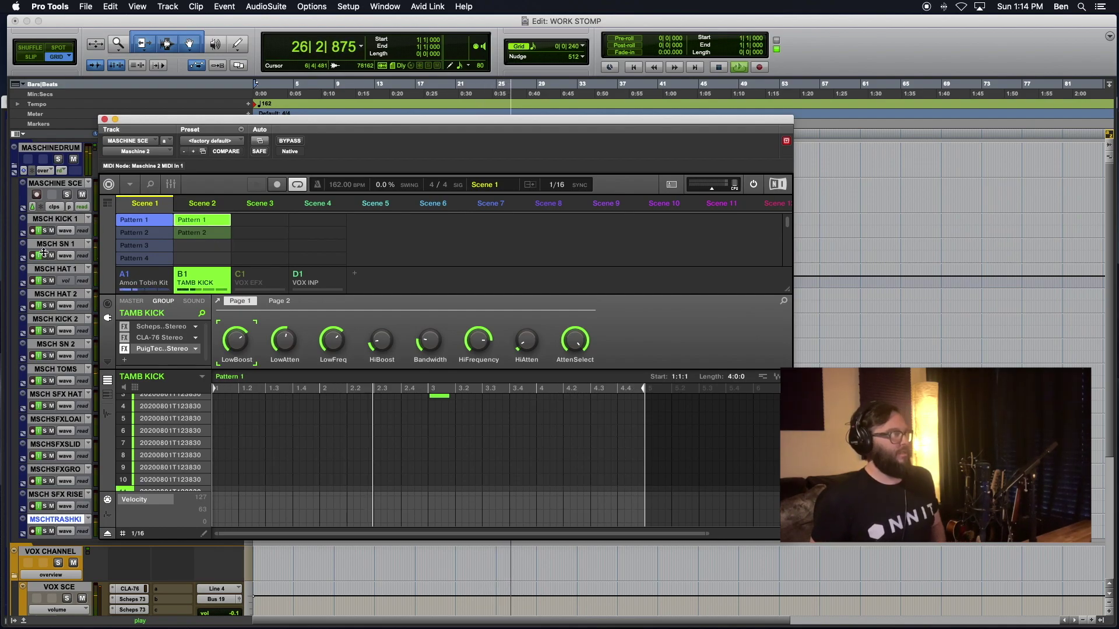
key(space)
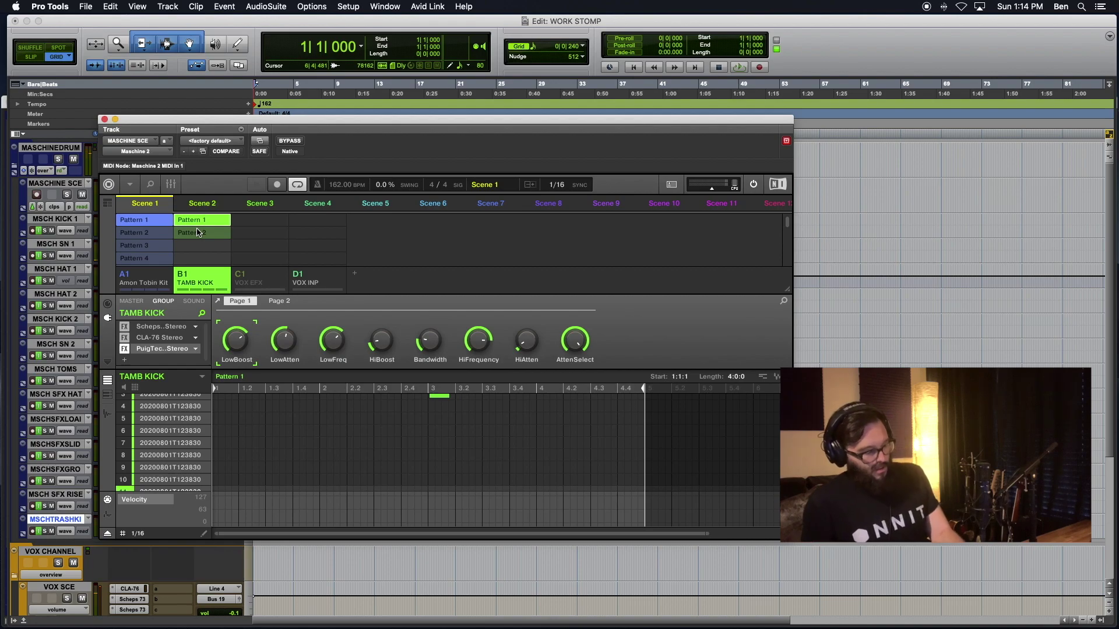
Step through Scenes 1 to 3 in Maschine and show the sampler's Record page for TAMB KICK.
click(193, 203)
click(272, 203)
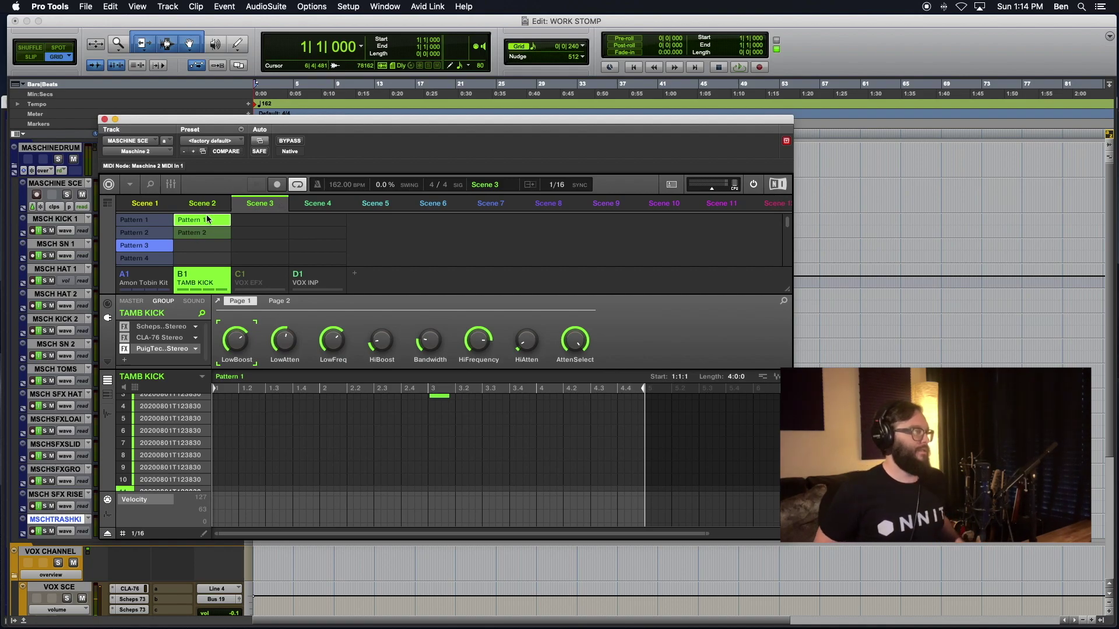
click(194, 204)
click(154, 204)
click(109, 414)
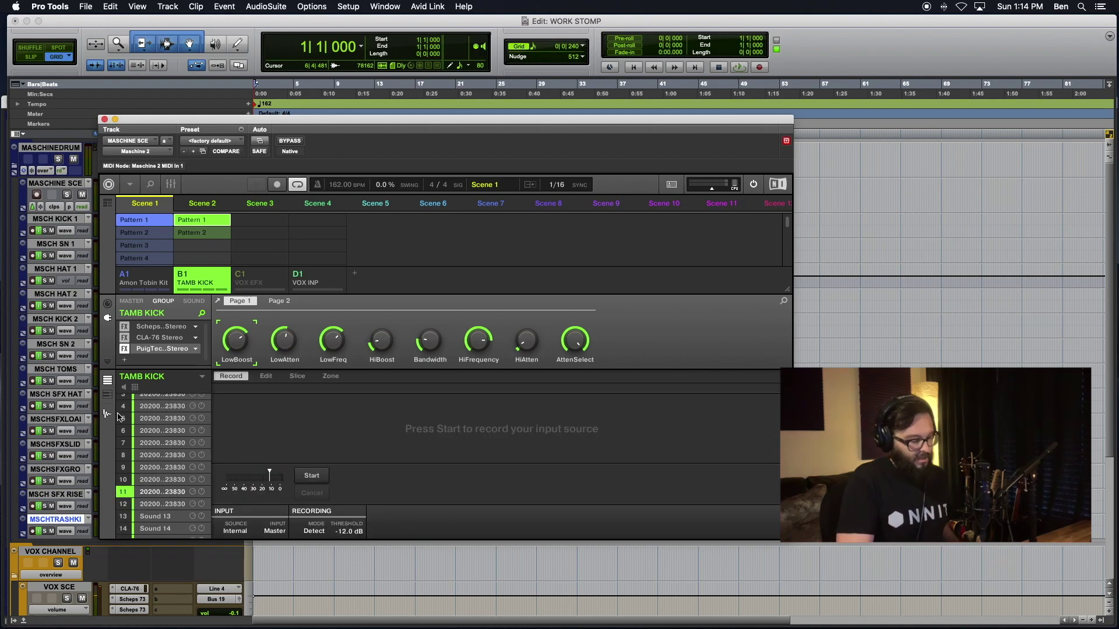
click(204, 203)
click(251, 203)
Start playback and audition Scenes 4 through 12 in order.
key(space)
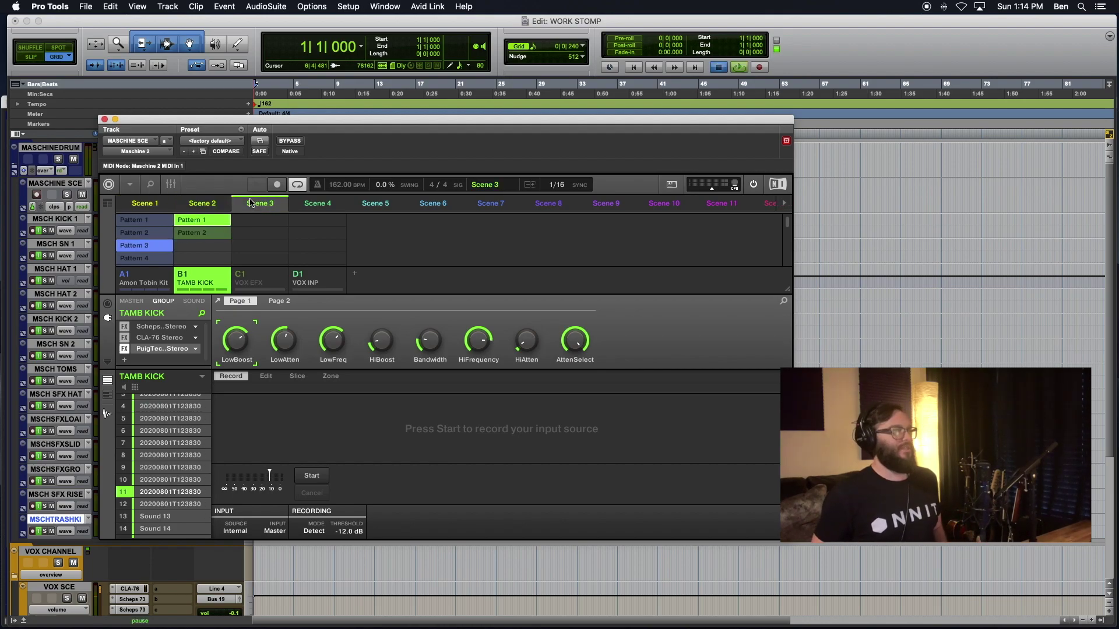
click(343, 203)
click(381, 203)
click(440, 203)
click(498, 203)
click(539, 204)
click(606, 202)
click(664, 202)
click(722, 203)
click(772, 203)
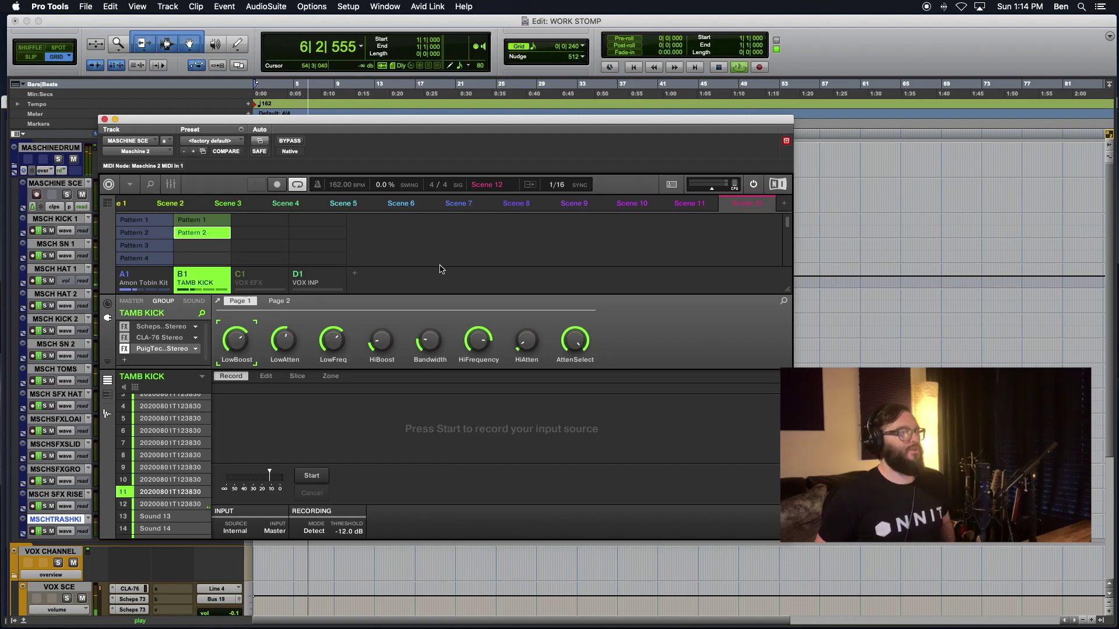
Recheck Scenes 1 and 2, return Maschine to its arrangement timeline and stop playback.
click(125, 204)
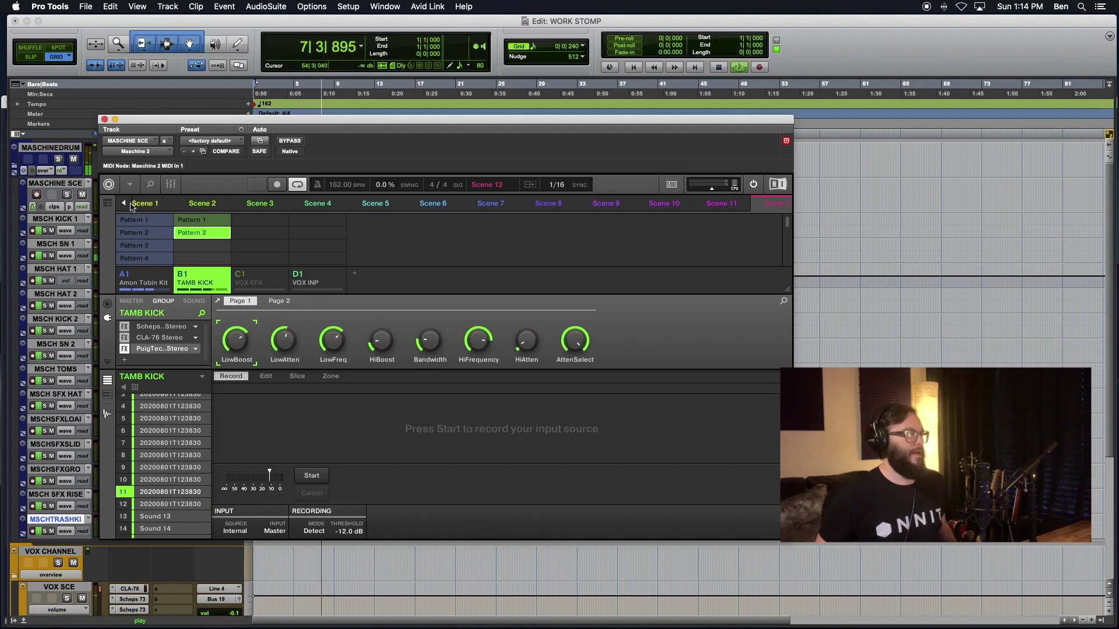
click(145, 204)
click(205, 203)
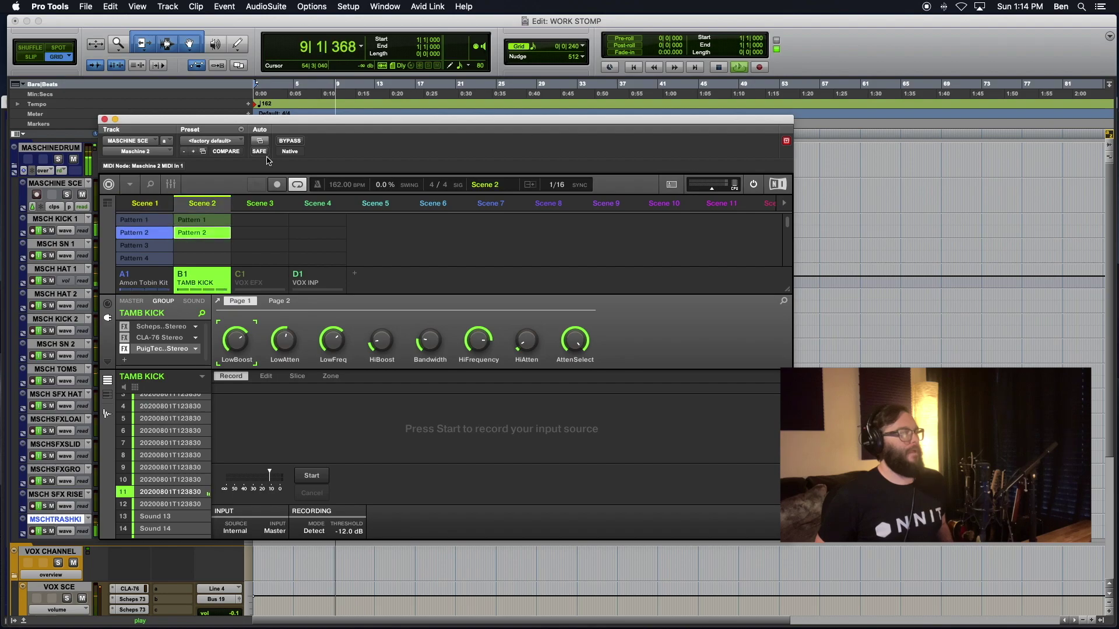
click(134, 204)
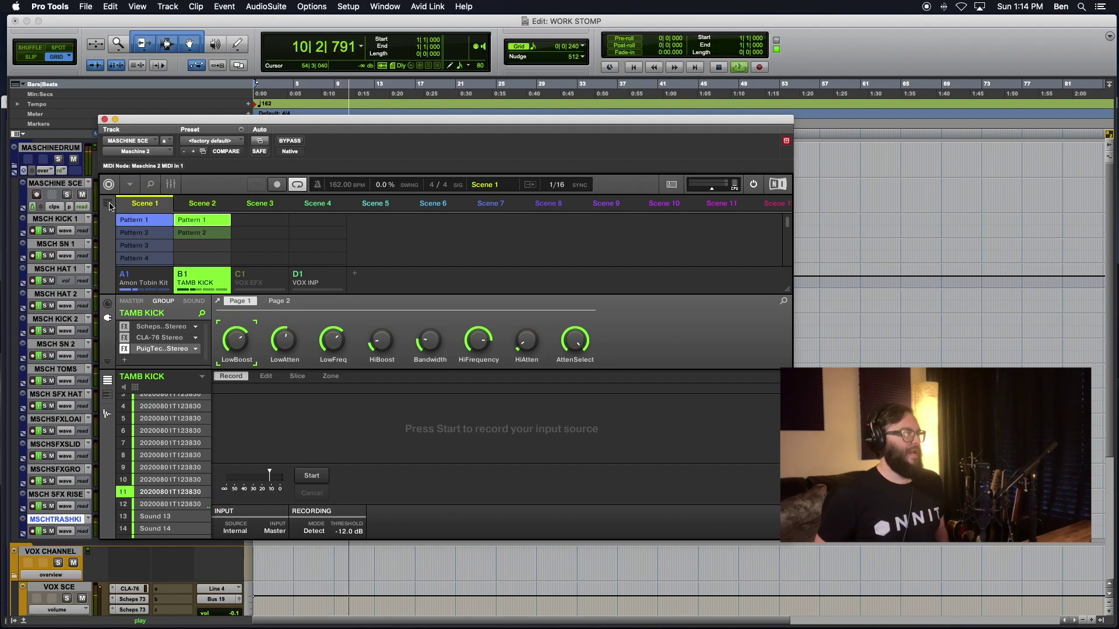
click(107, 204)
key(space)
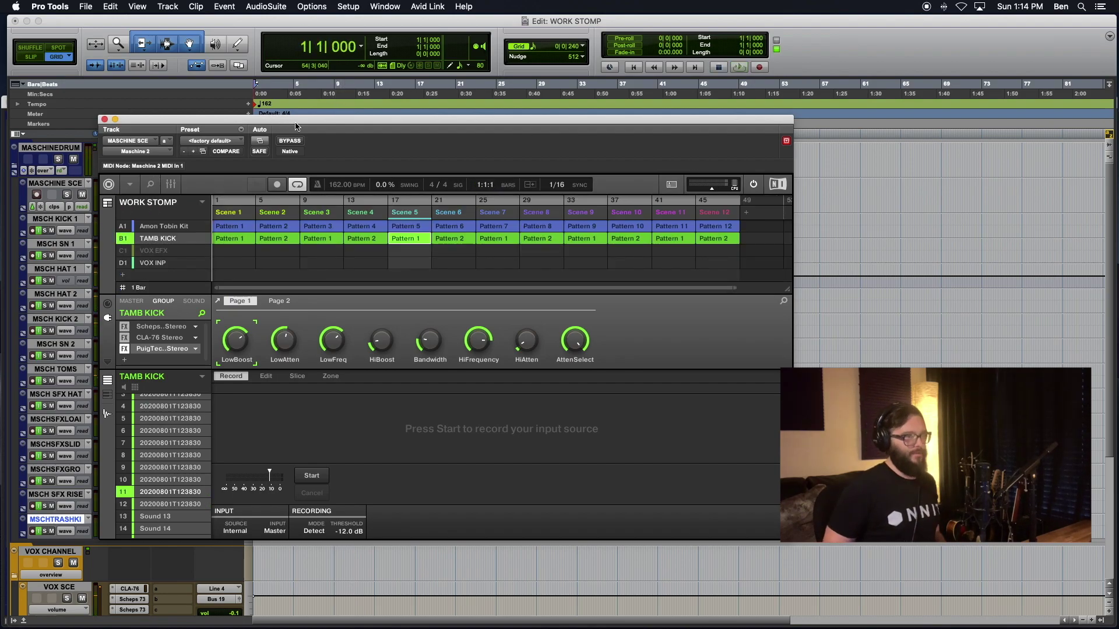
Move the Maschine window aside to uncover the track list and save the session.
drag(304, 125, 653, 161)
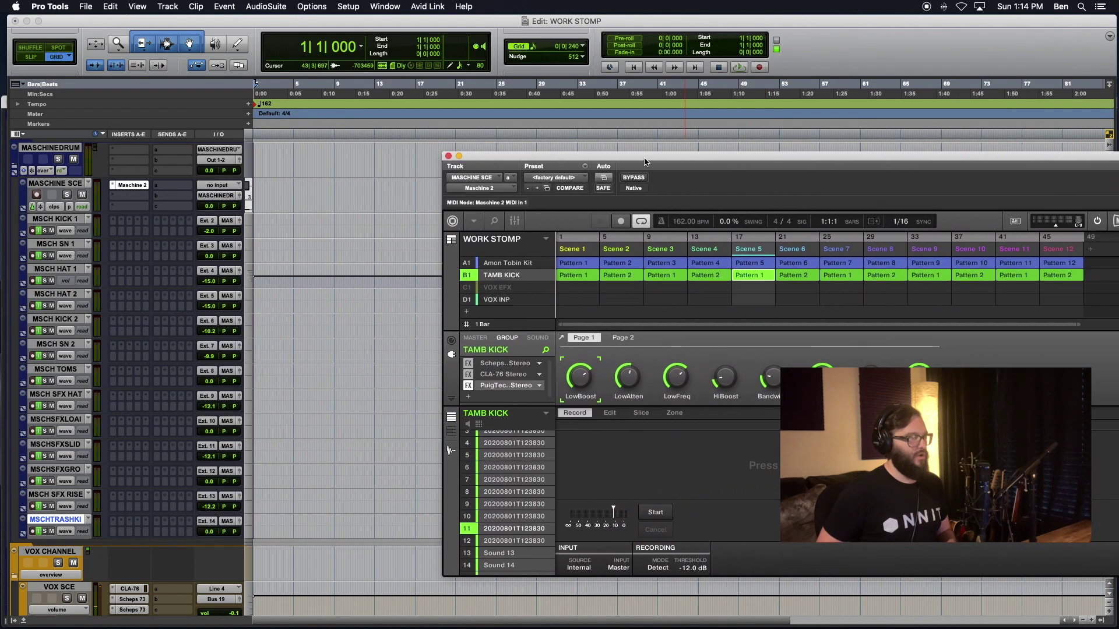
click(75, 282)
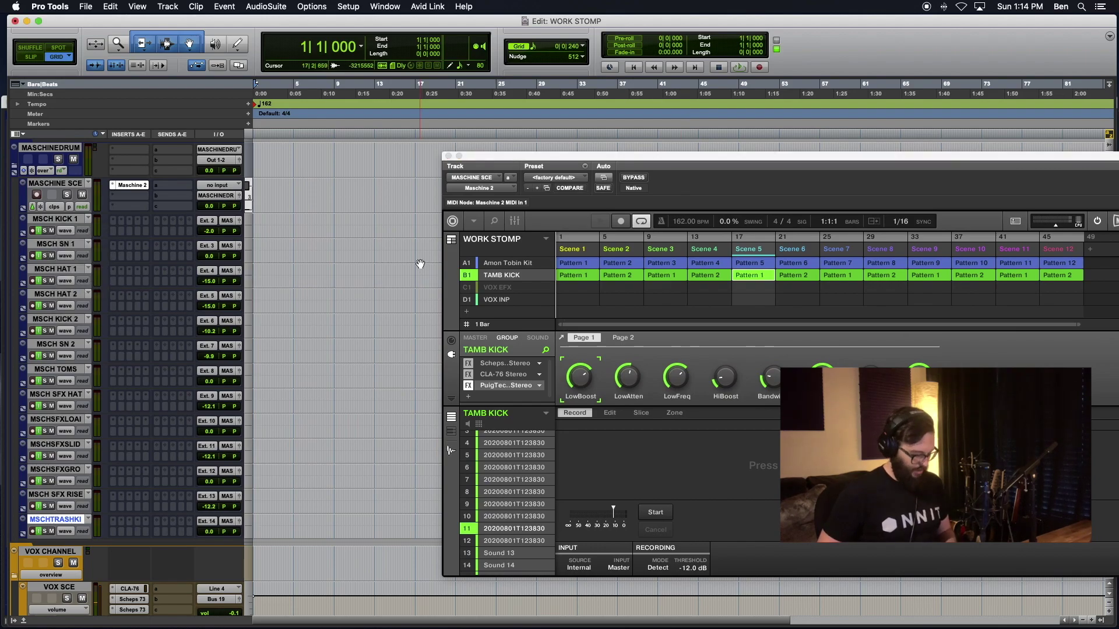
key(super+s)
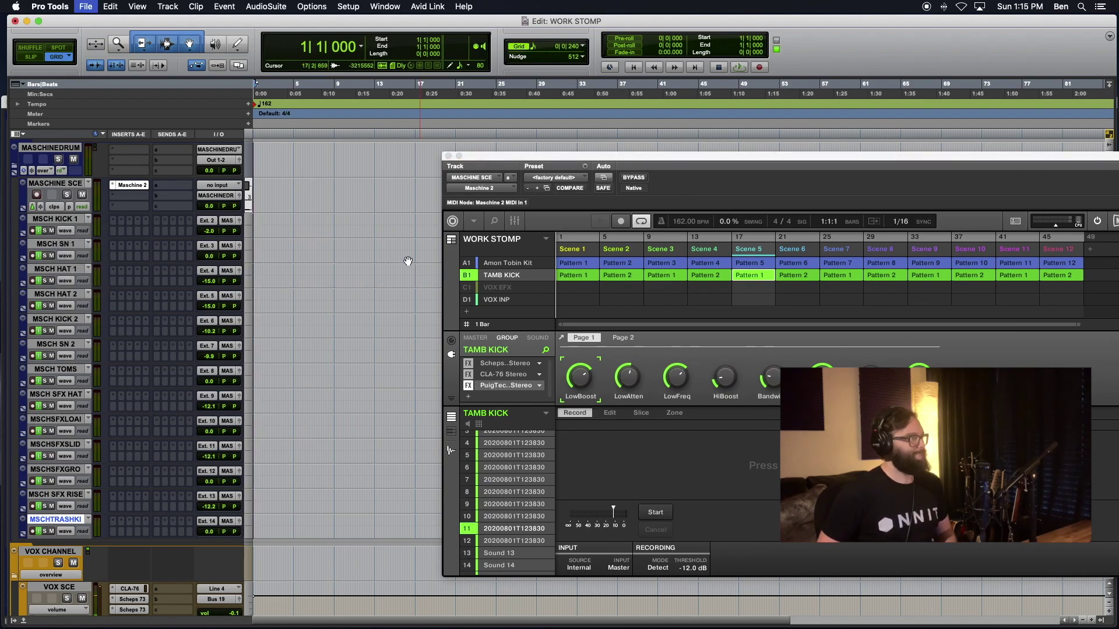
Record-enable all the Maschine audio tracks from MSCH KICK 1 through MSCH TRASH KICK together.
click(57, 219)
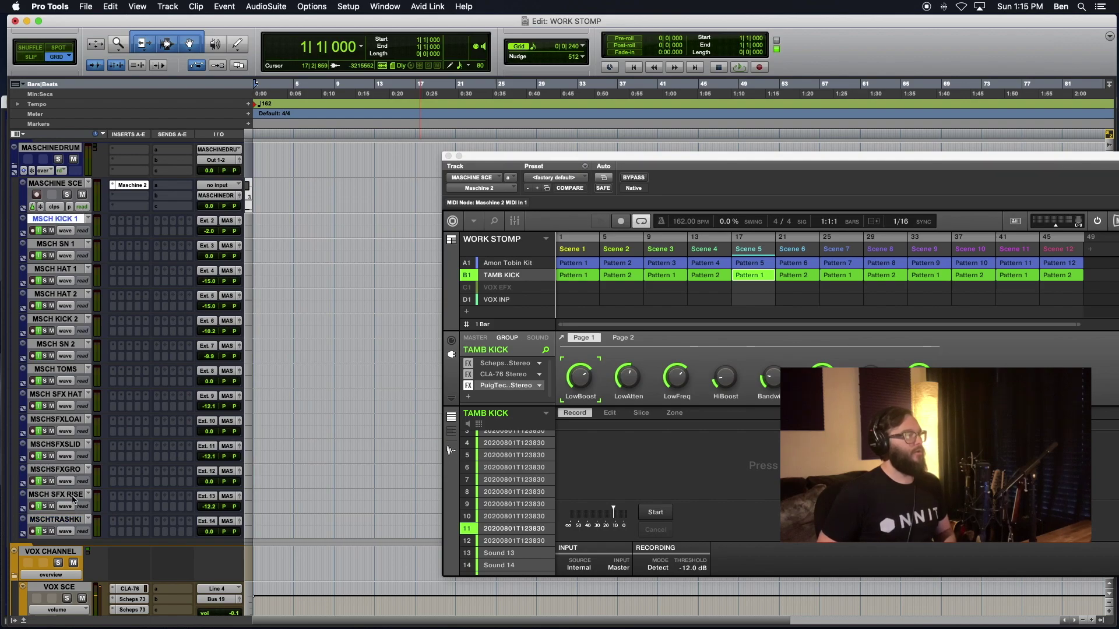
shift+click(55, 521)
alt+shift+click(33, 532)
click(288, 216)
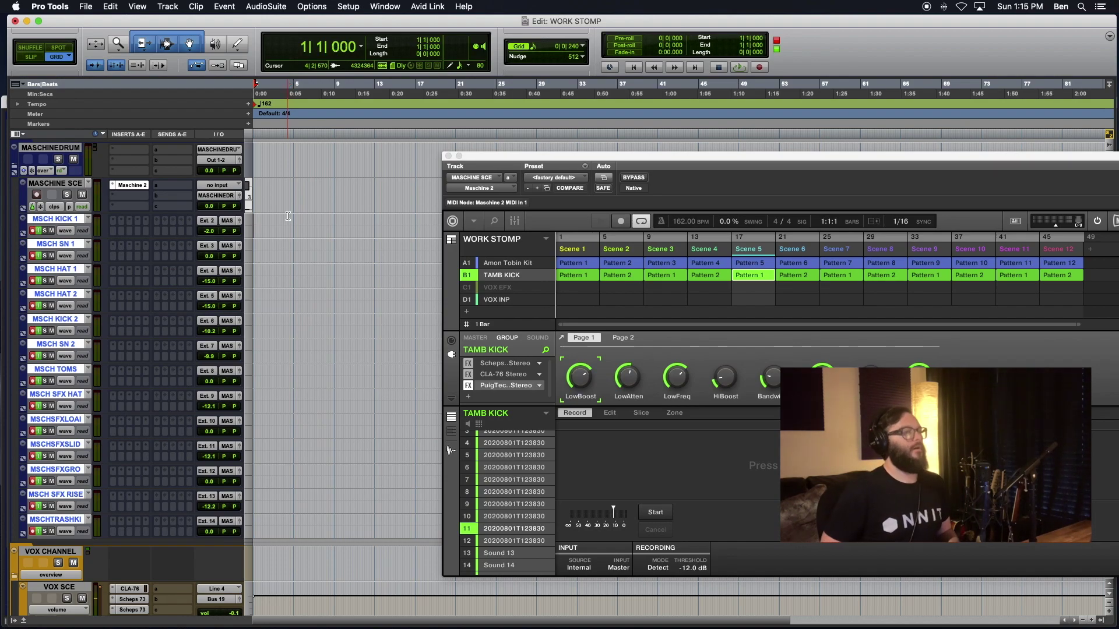
Close the Maschine window, save the session and start recording the armed tracks from bar 1.
drag(622, 157, 430, 138)
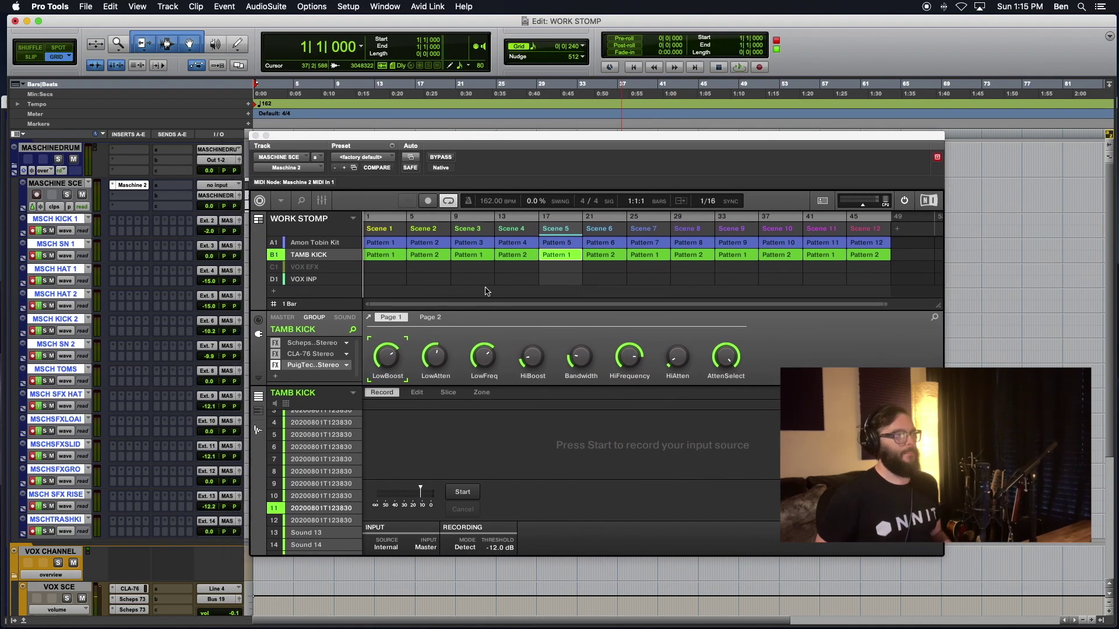
click(255, 135)
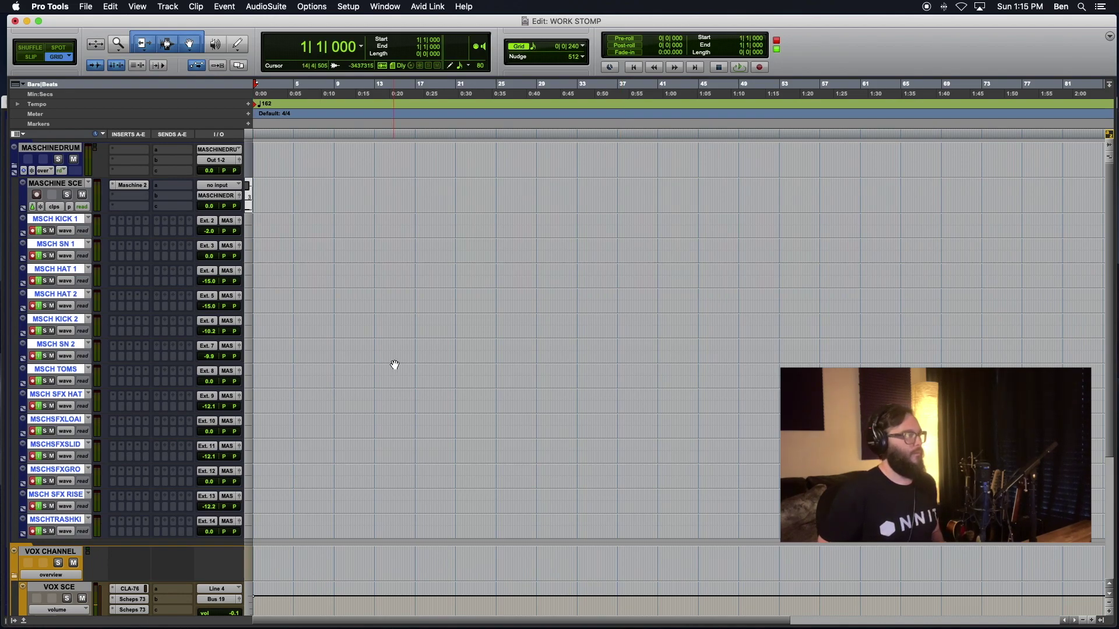
key(super+s)
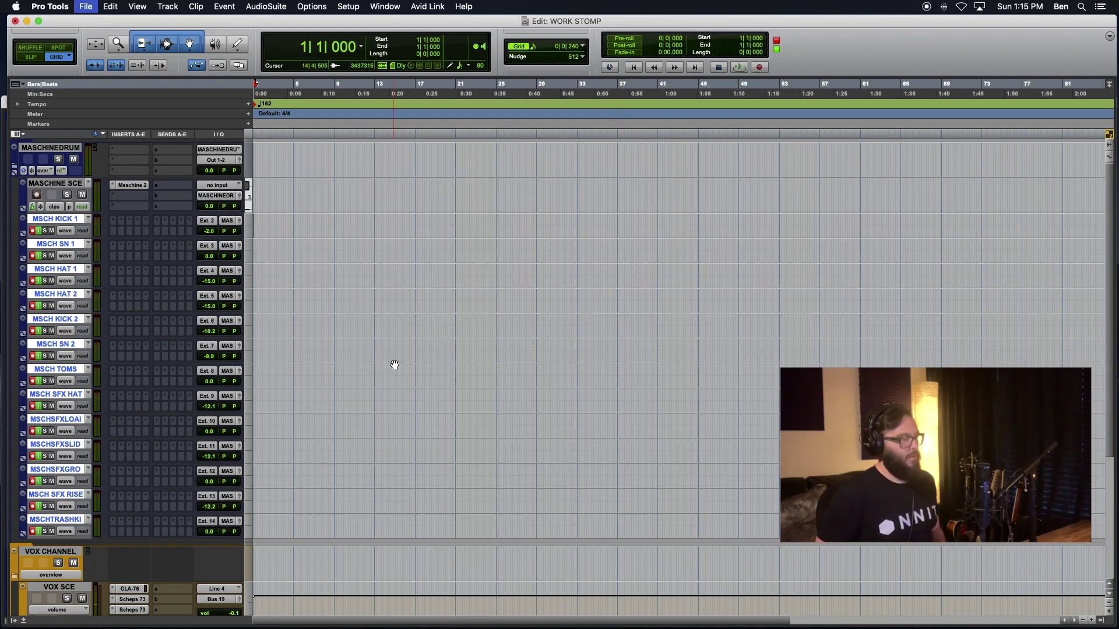
key(super+space)
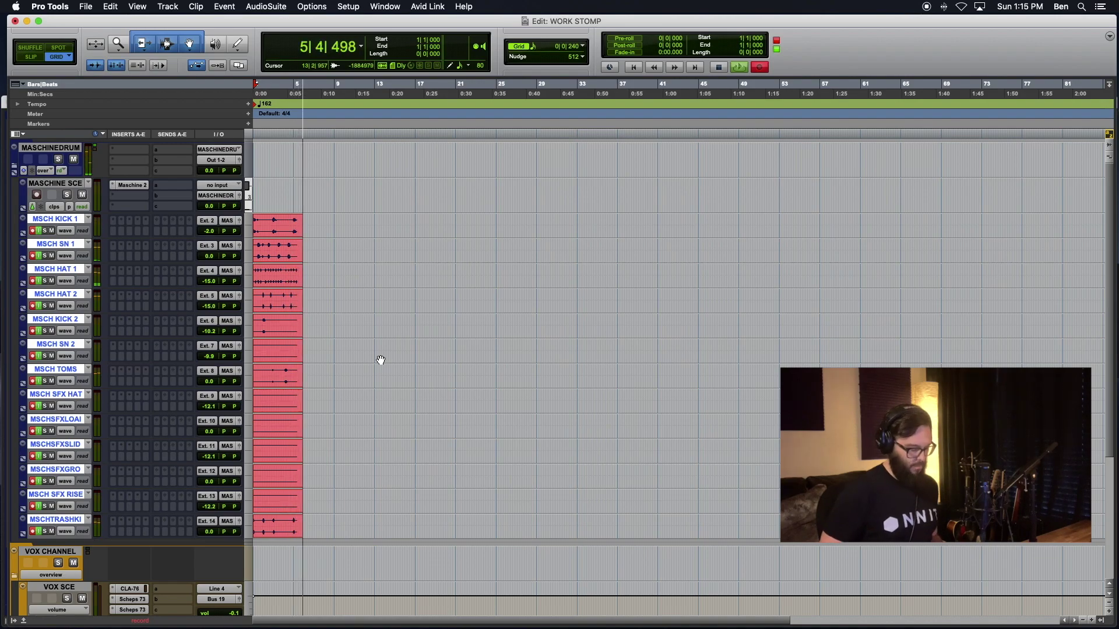
Reopen Maschine from the Mix window during recording and select the Amon Tobin Kit group in its arrangement.
key(super+equal)
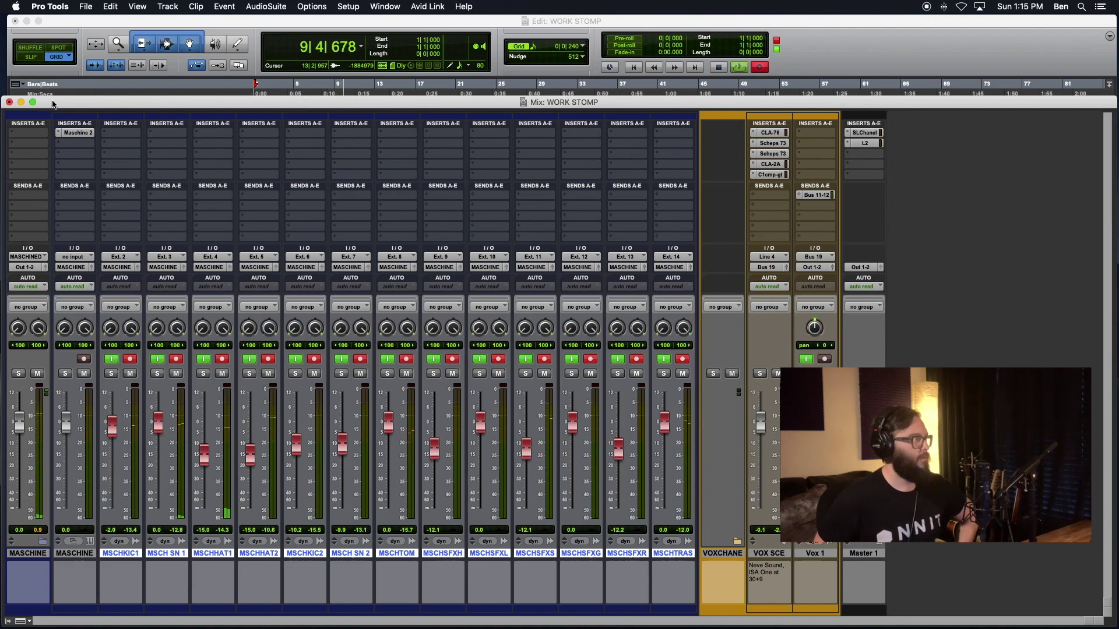
click(76, 135)
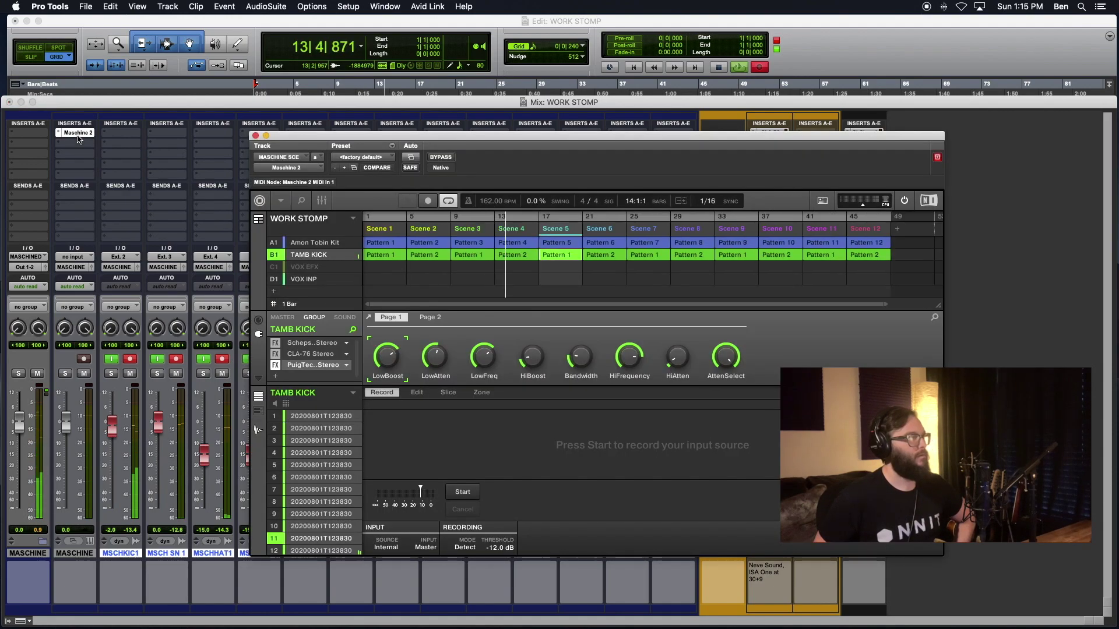
click(322, 201)
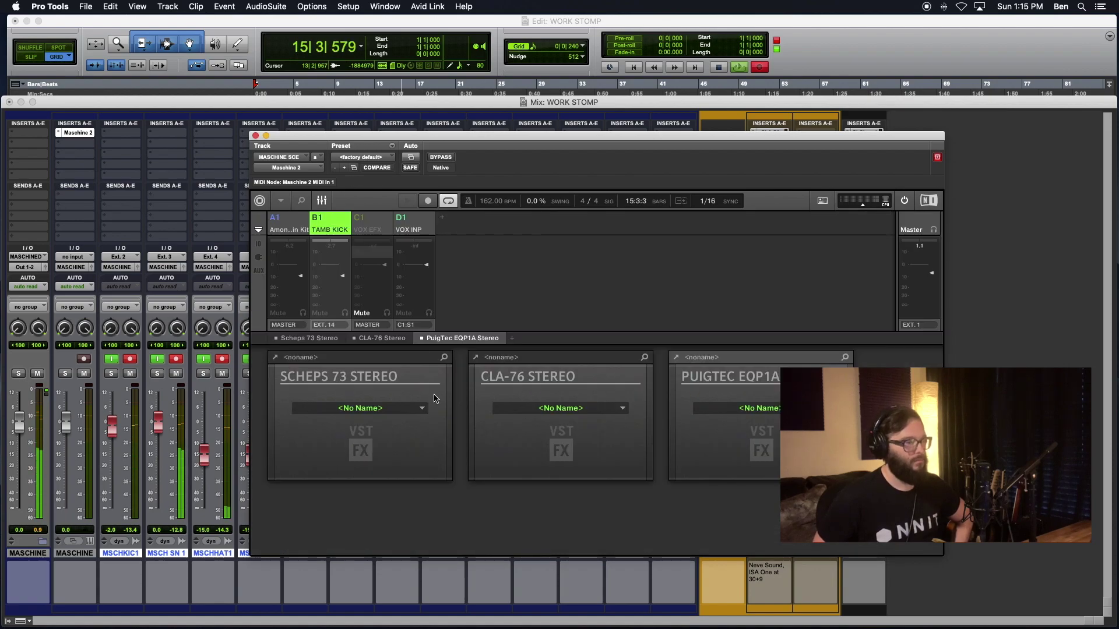
click(322, 201)
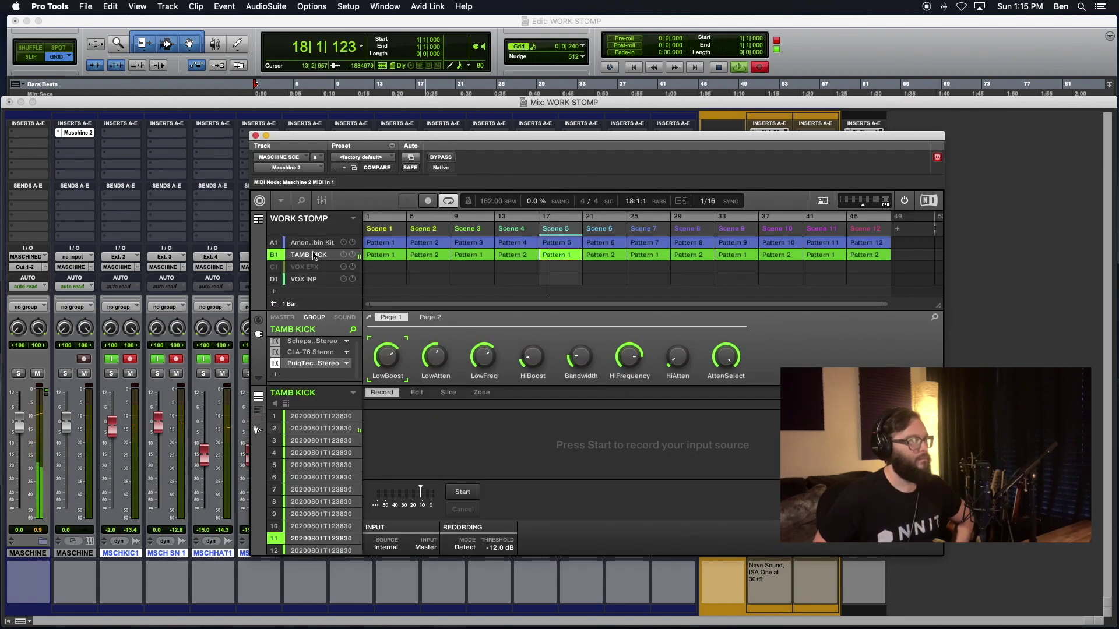
click(312, 246)
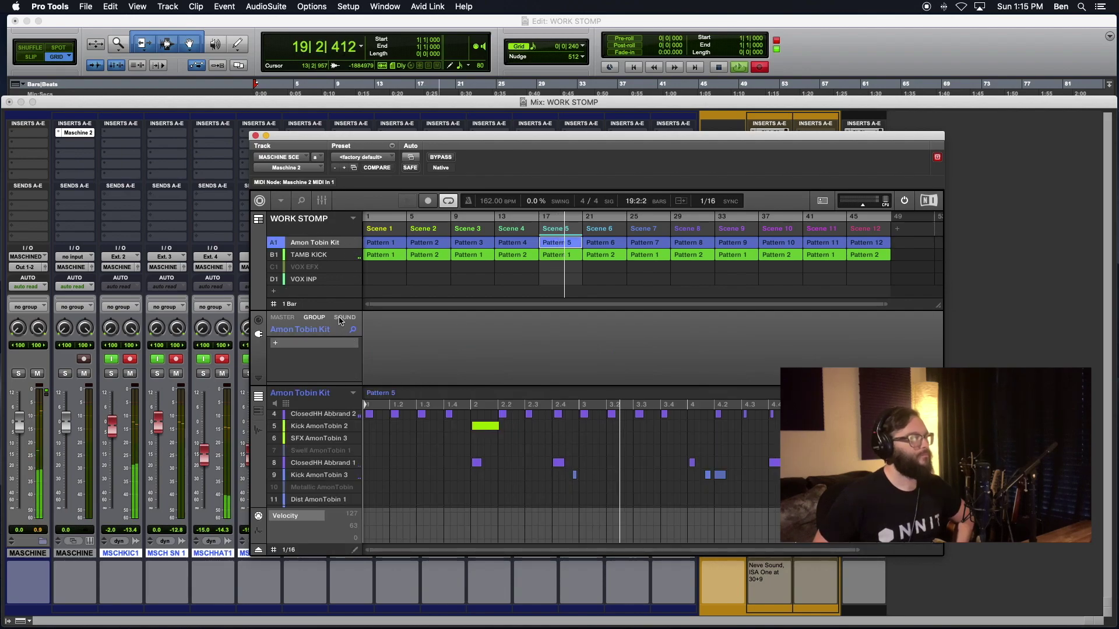
Show Maschine's mixer, stop the recording, and undo the recorded clips in the Edit window.
click(321, 200)
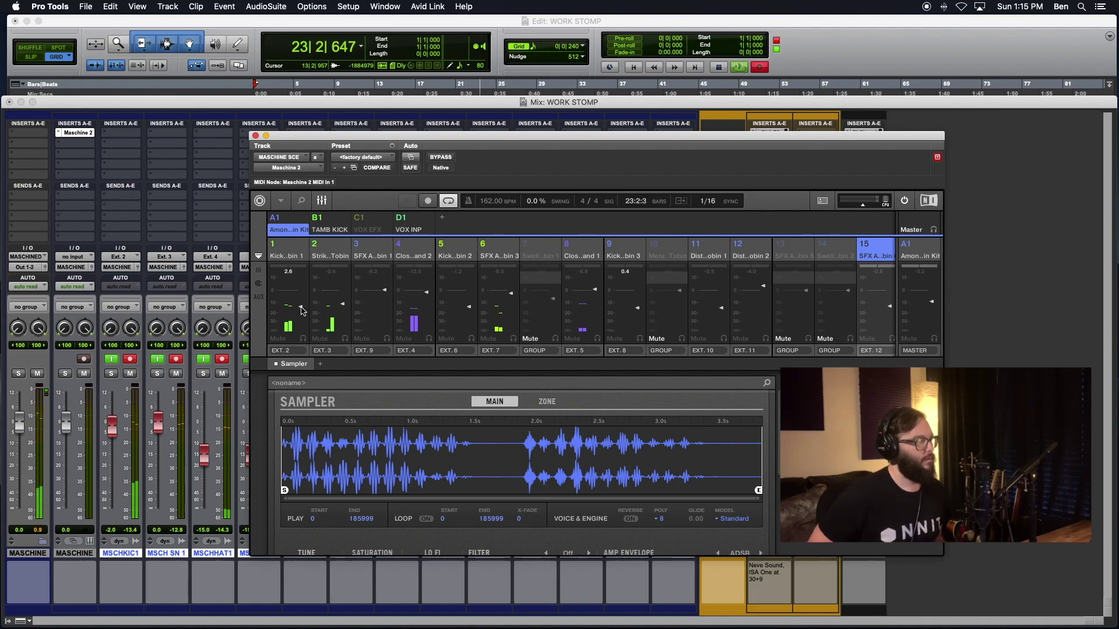
key(space)
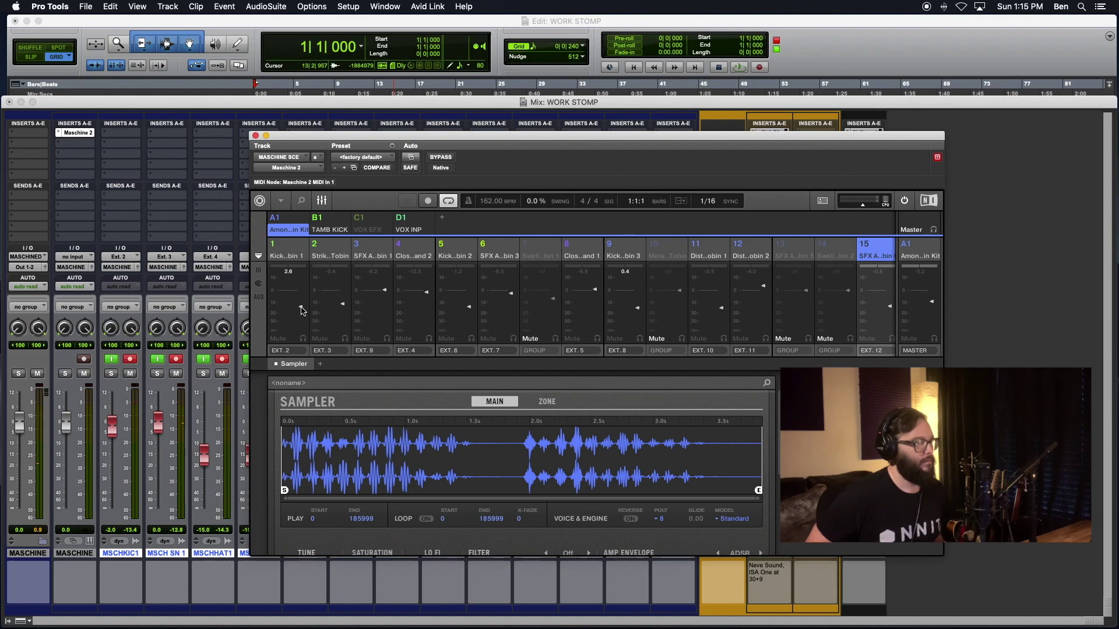
key(super+equal)
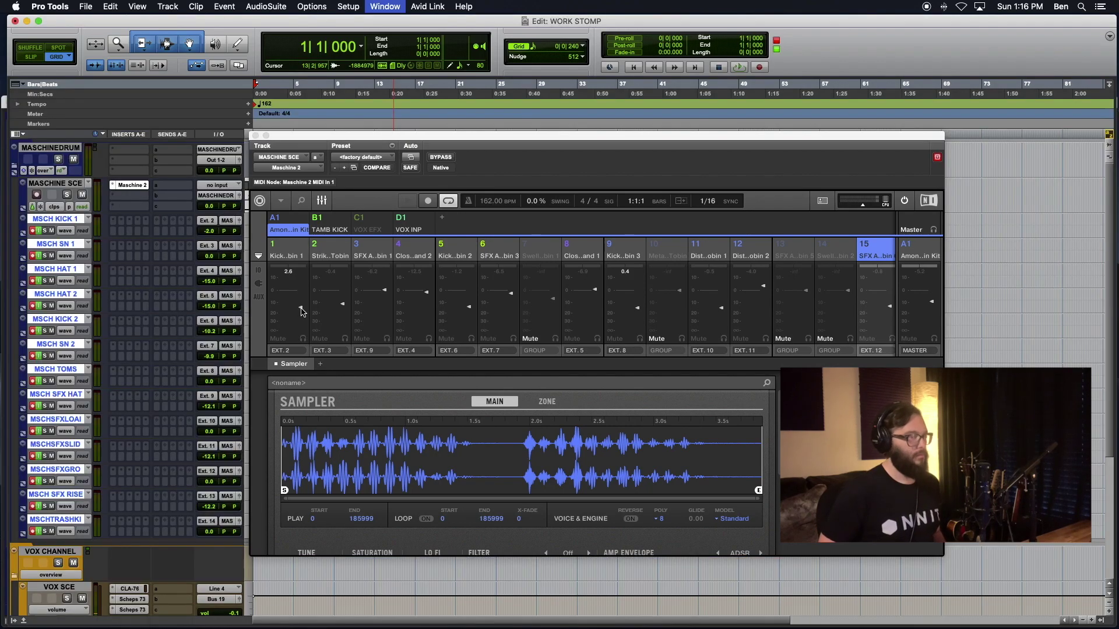
drag(325, 143, 464, 167)
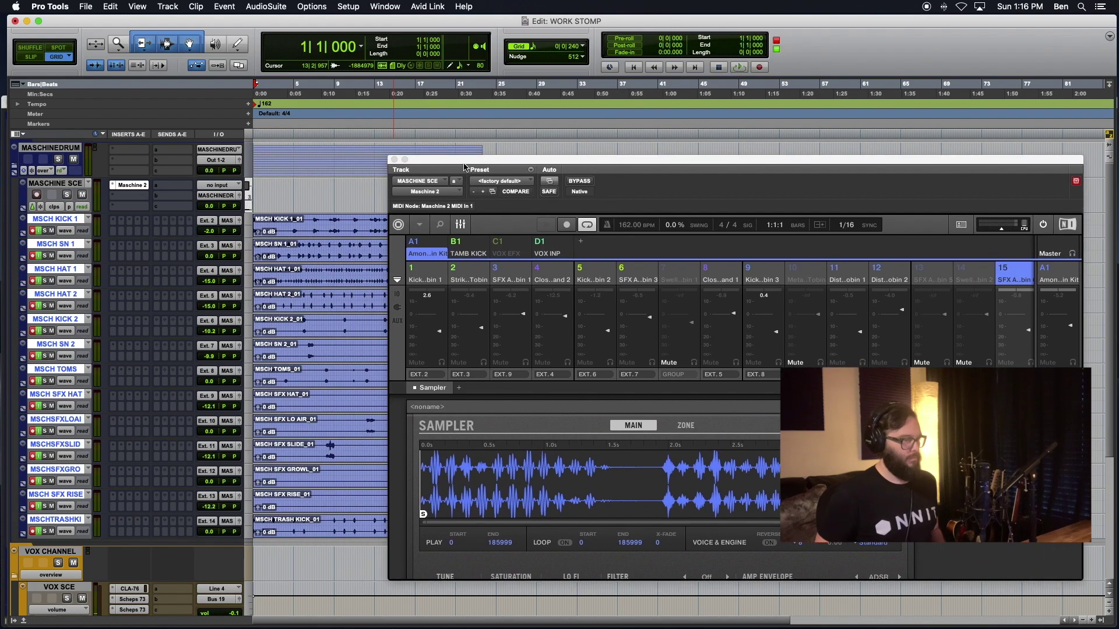
key(super+z)
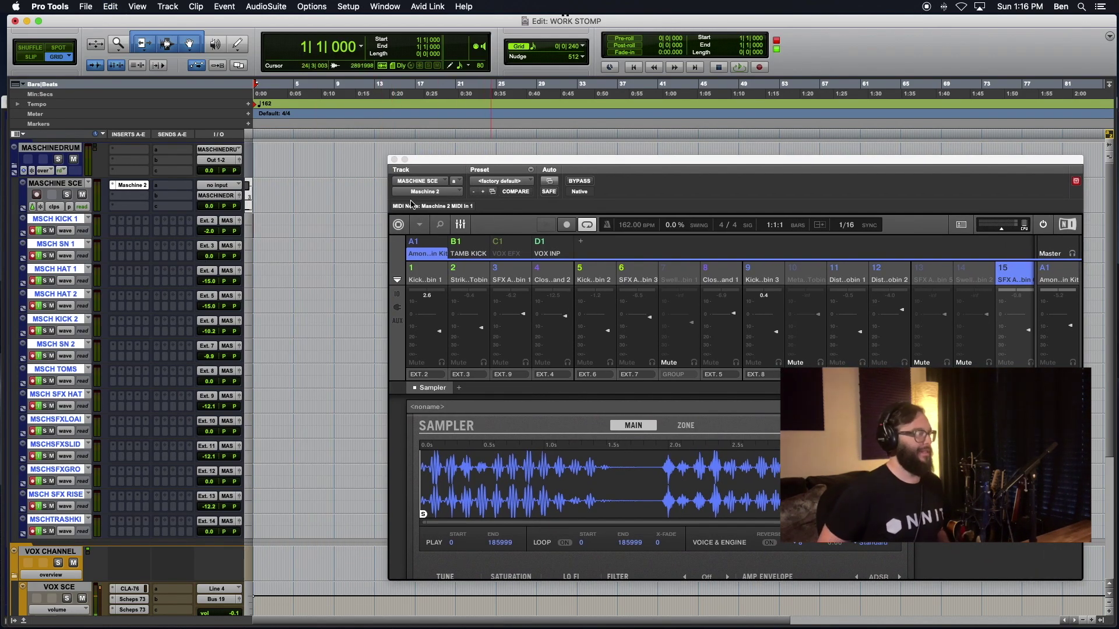
Inspect the CLA-76 and CLA-2A compressors on the VOX SCE track and close the plug-in window.
scroll(202, 403, down, 5)
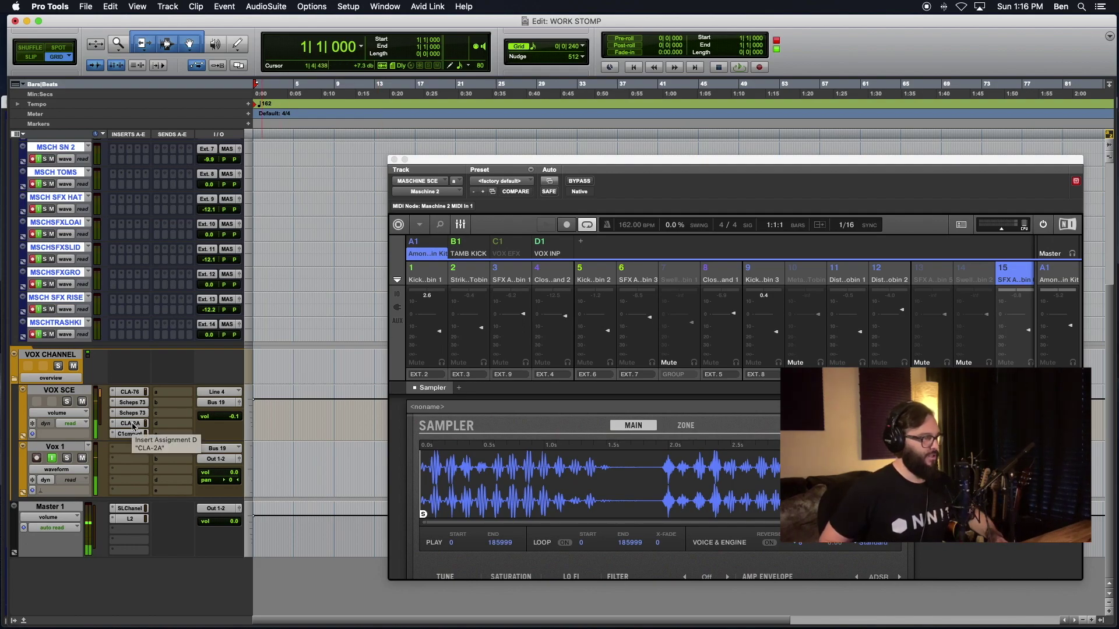
click(132, 392)
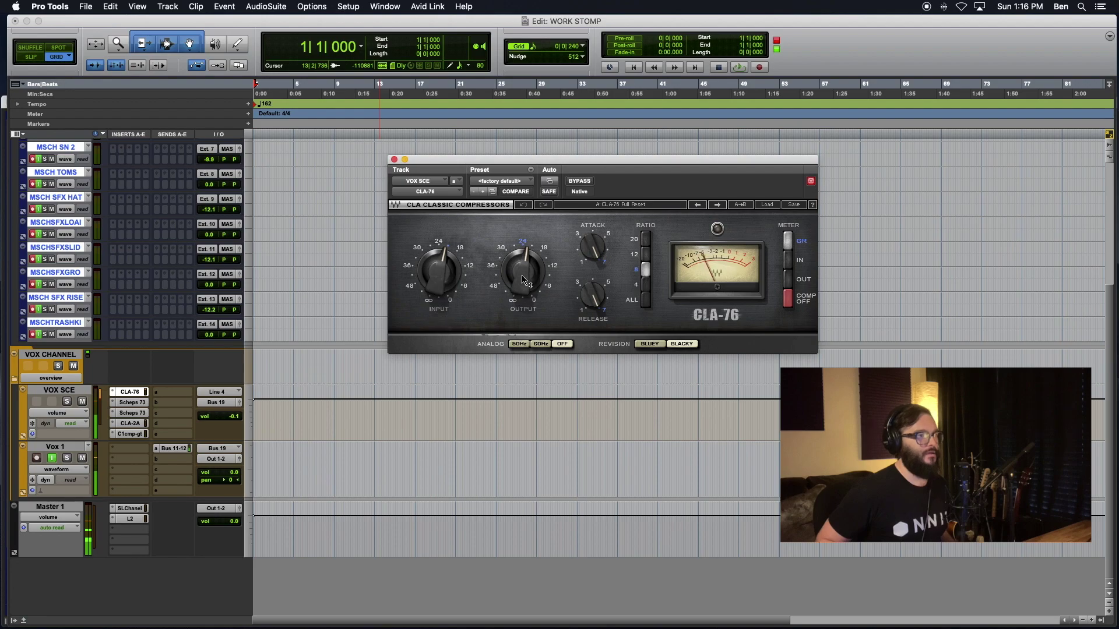
click(145, 423)
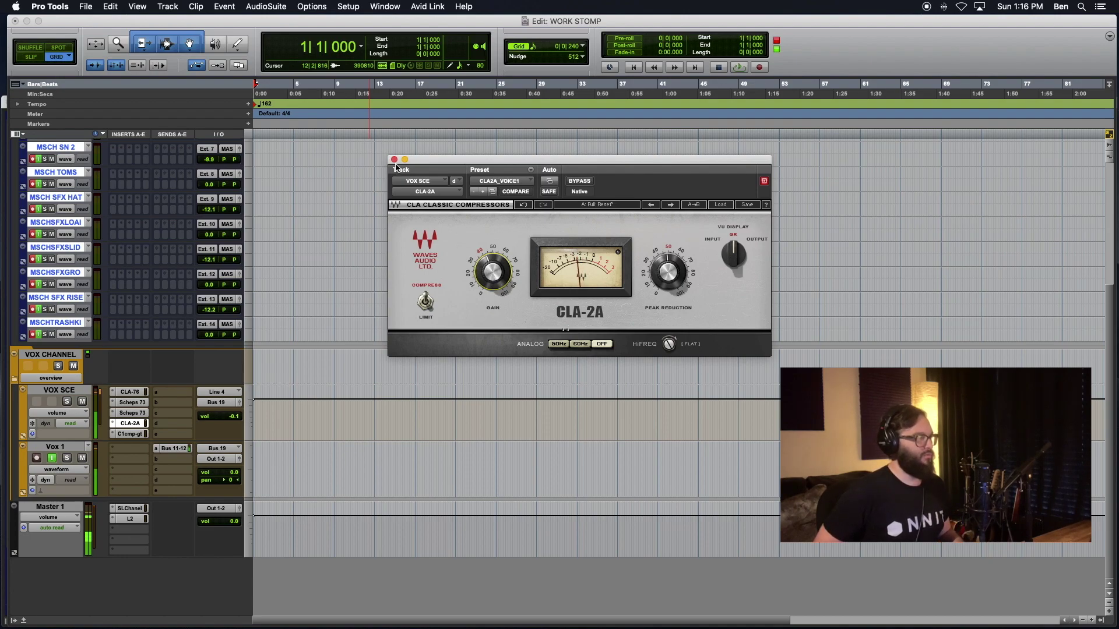
click(394, 160)
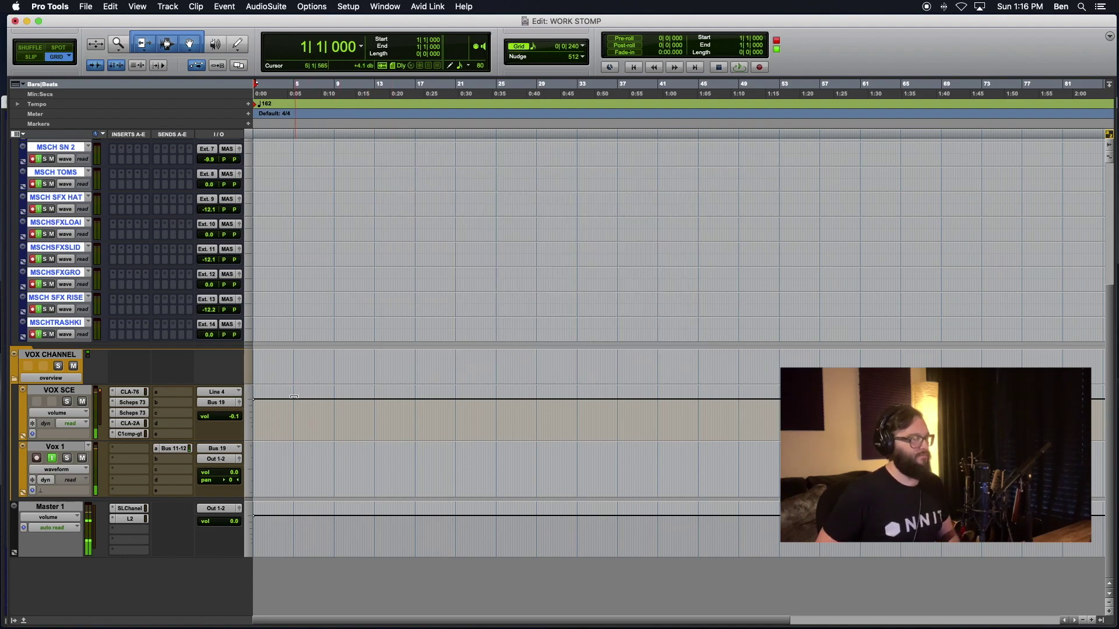
click(283, 410)
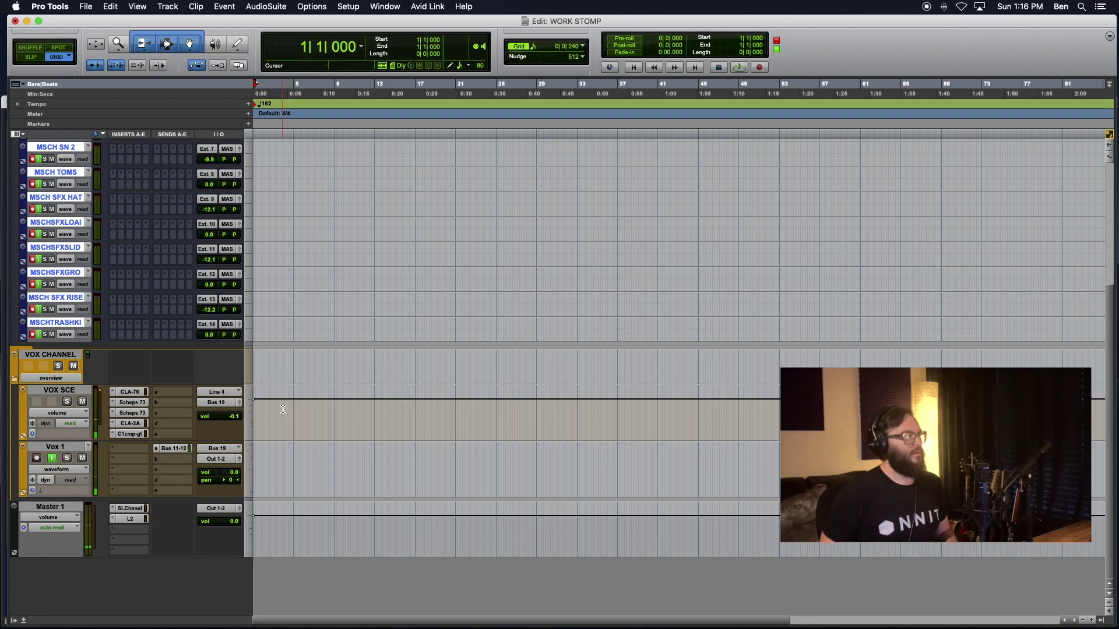
Play the session from the start and compare the levels in Maschine's mixer with the track meters in the Mix window.
scroll(240, 270, up, 5)
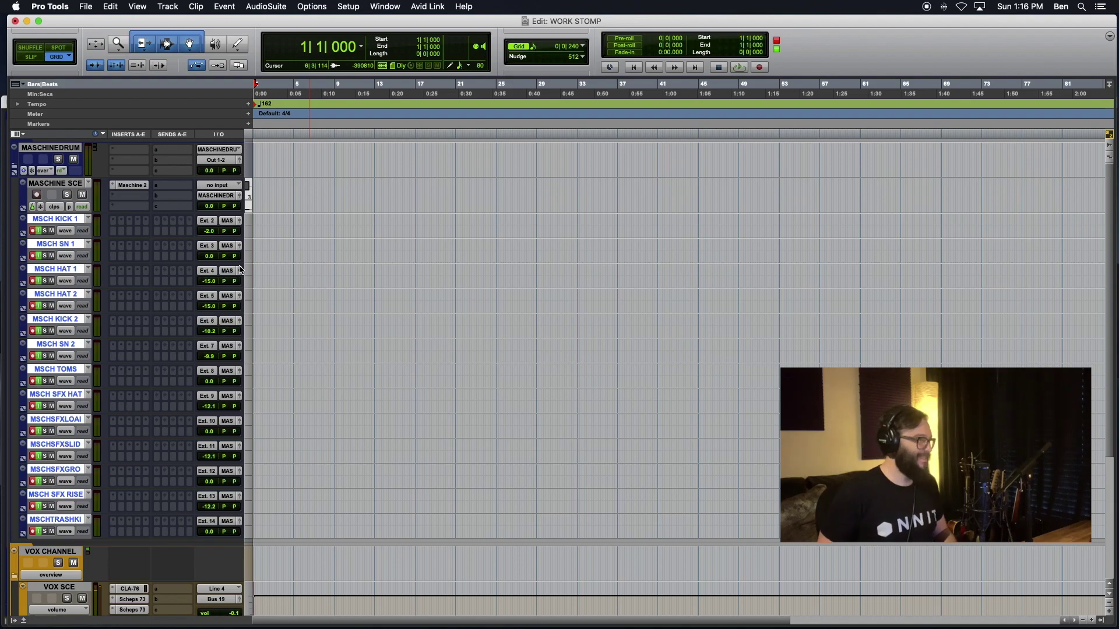
key(Return)
key(space)
click(132, 185)
key(super+equal)
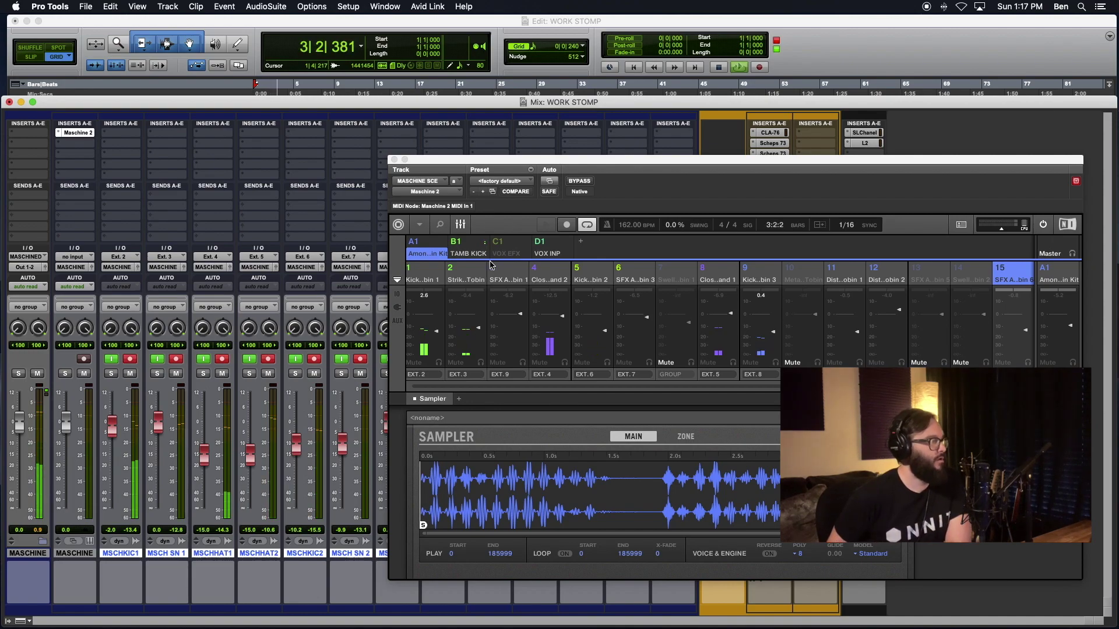
click(436, 336)
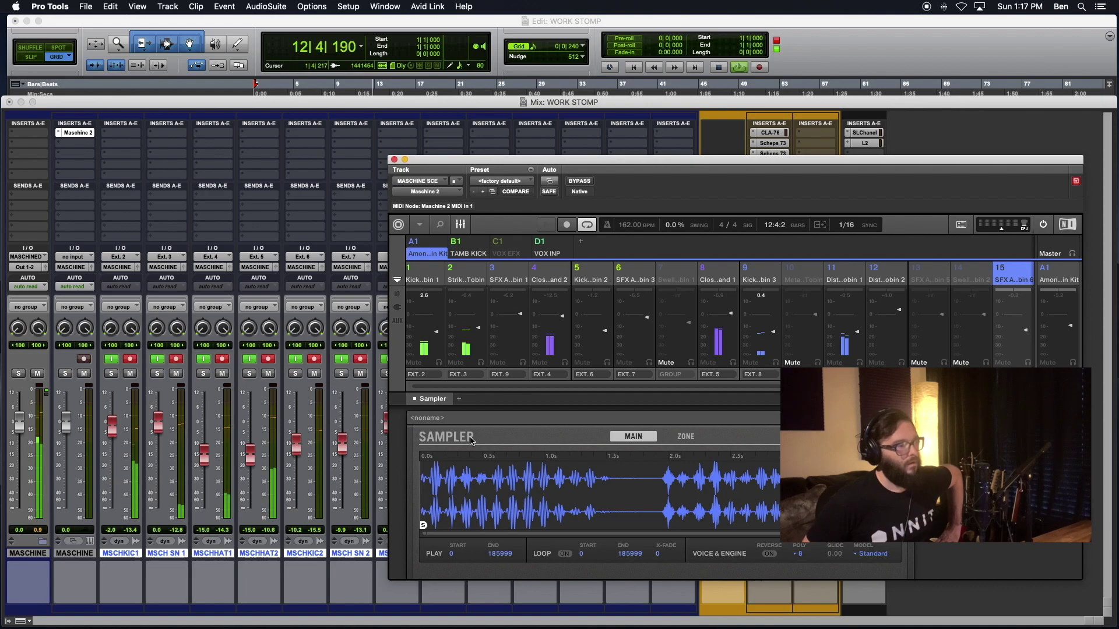
drag(459, 165, 495, 165)
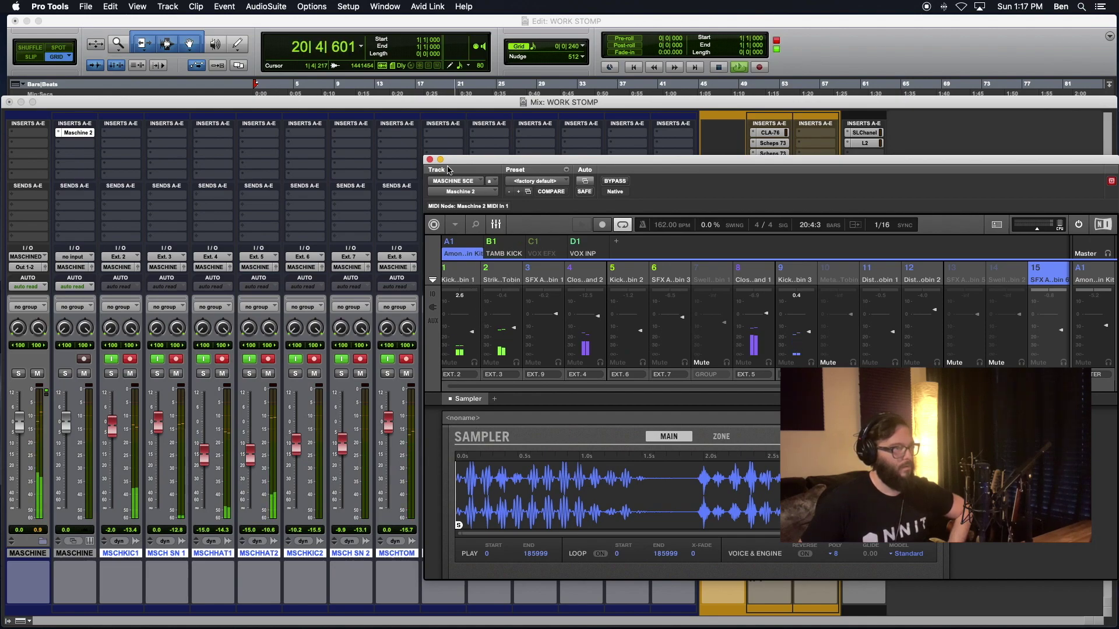
Close Maschine, return to the Edit window, stop playback and start recording the armed tracks from bar 1.
click(430, 160)
key(super+equal)
key(space)
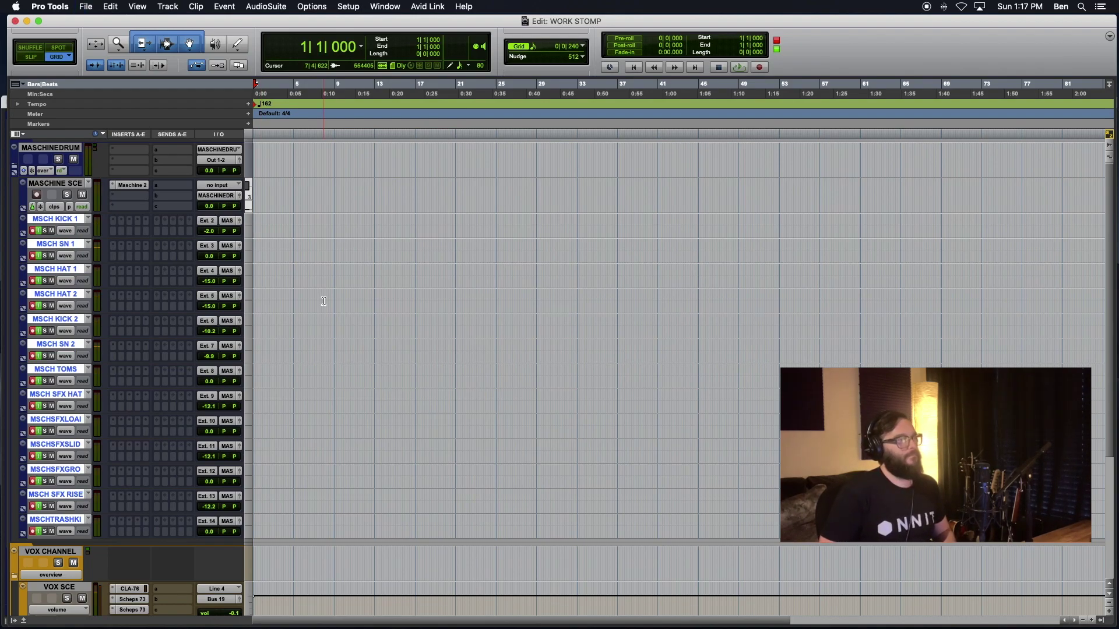
key(super+space)
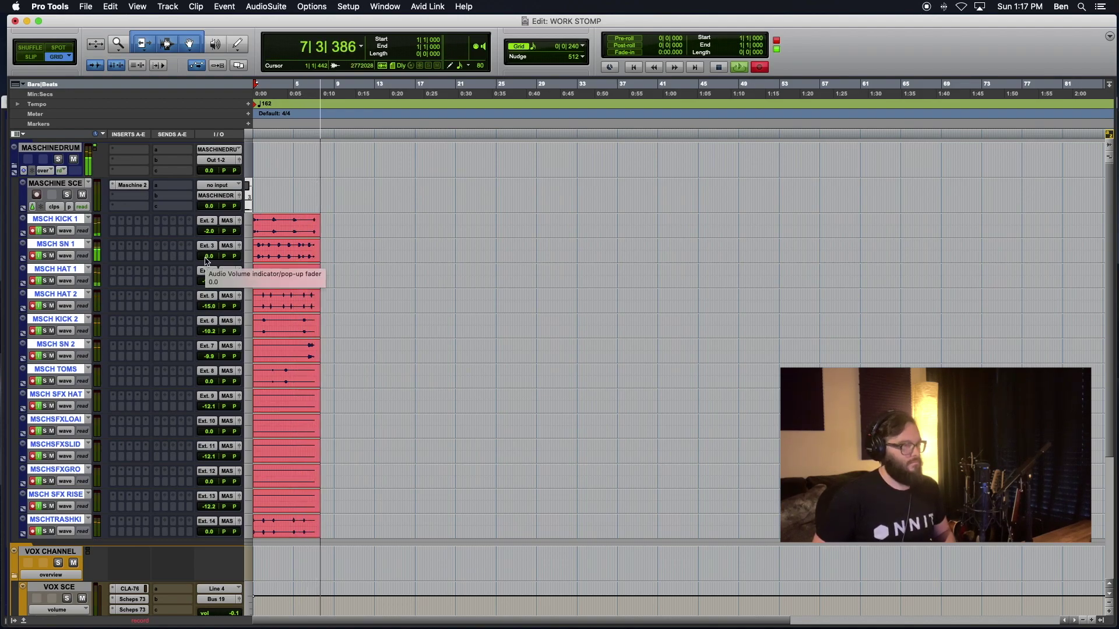
Reopen Maschine's arrangement during recording, zoom out to all twelve scenes, and view Scenes 4 through 7 one after another.
click(130, 185)
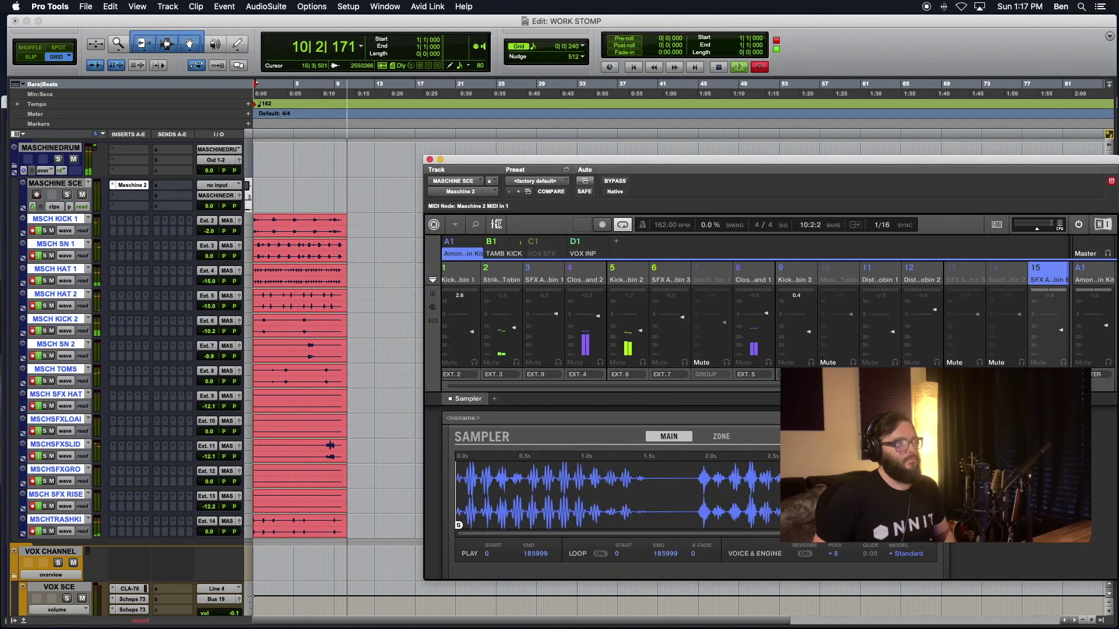
click(495, 225)
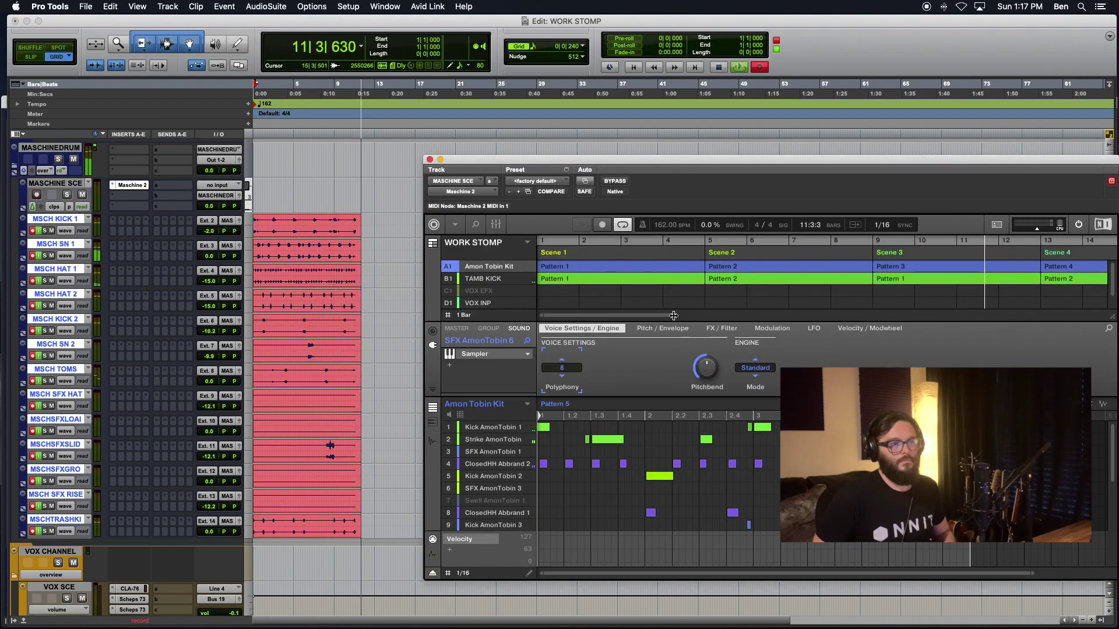
drag(676, 315, 1116, 322)
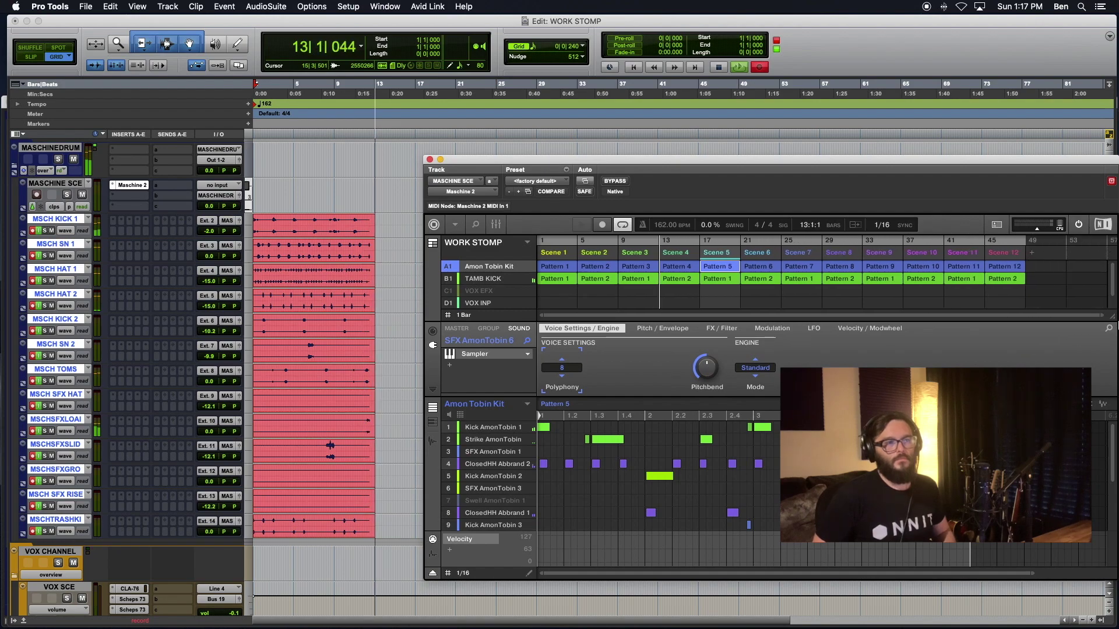
click(684, 253)
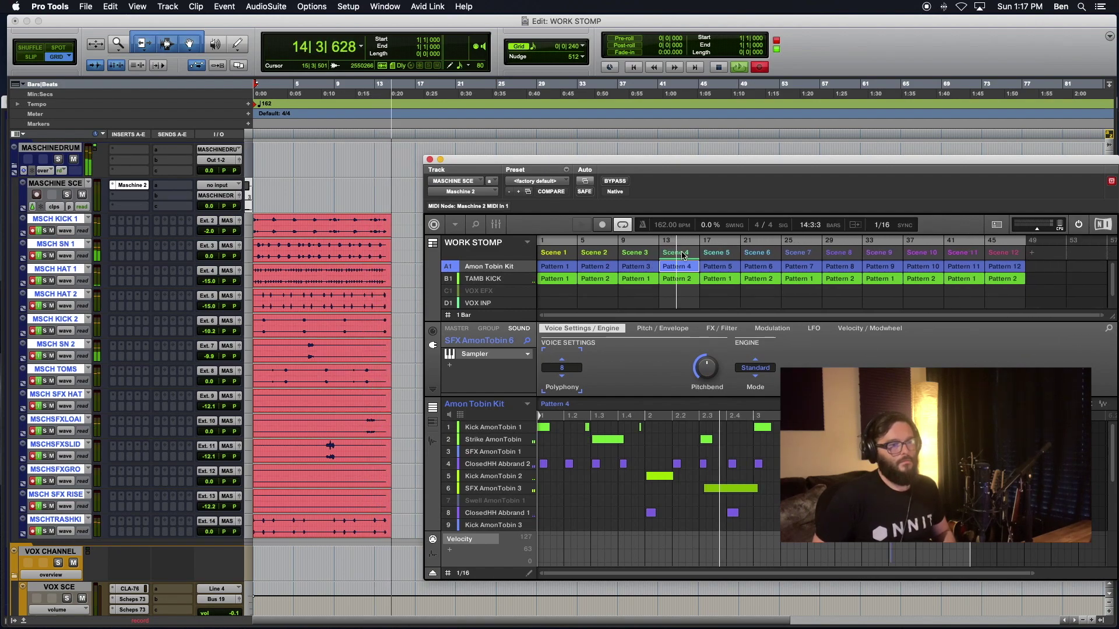
click(721, 255)
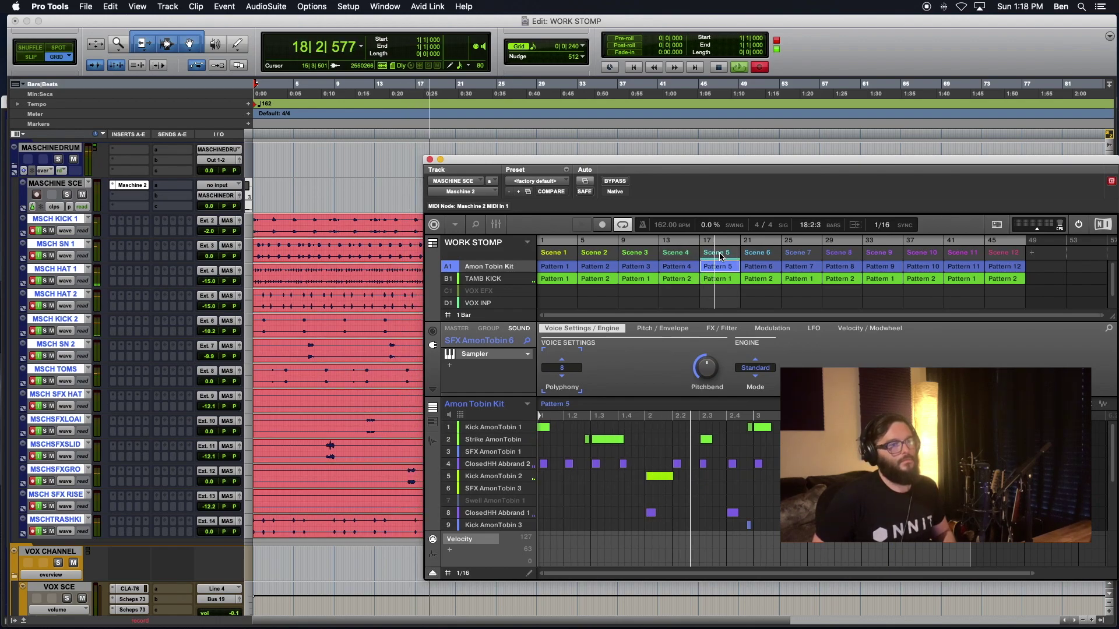
click(761, 257)
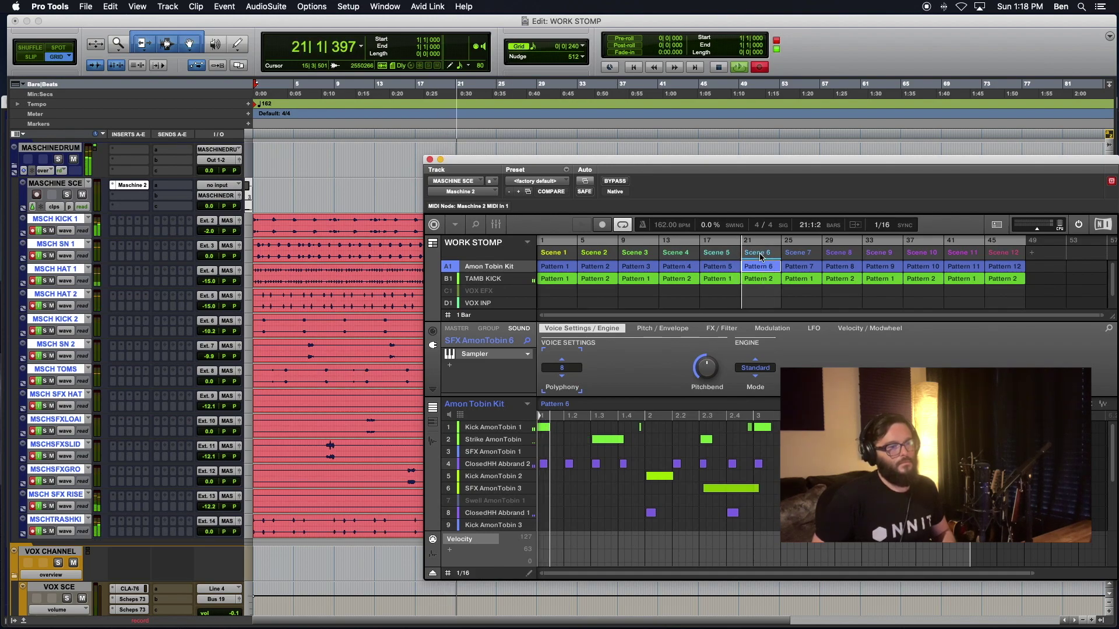
click(796, 258)
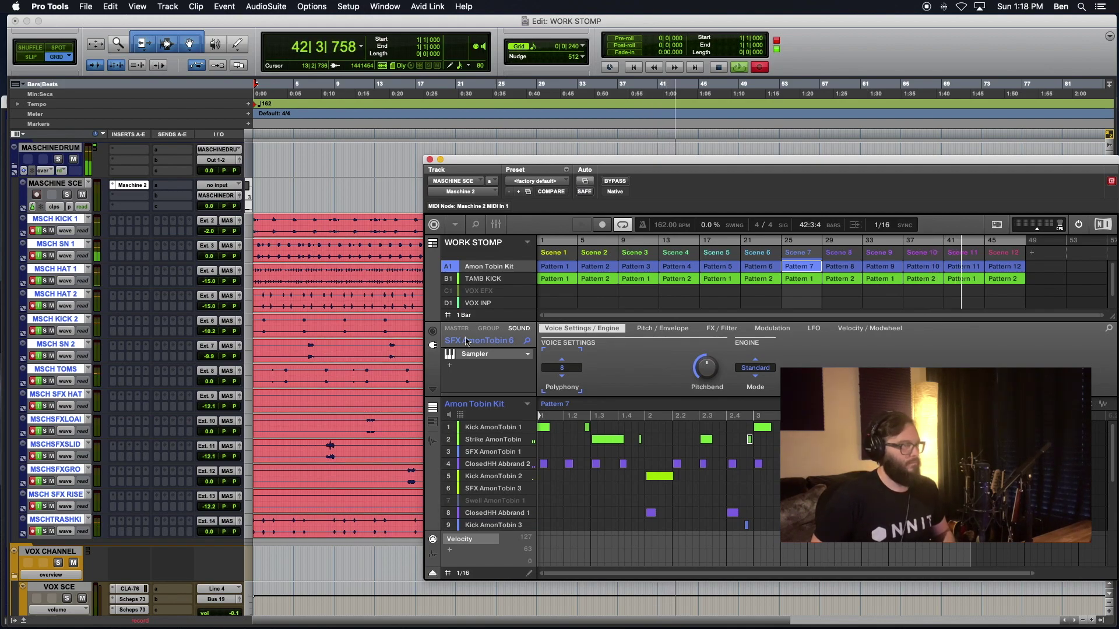
Adjust the MSCH KICK 1 track's volume fader while recording continues.
click(212, 233)
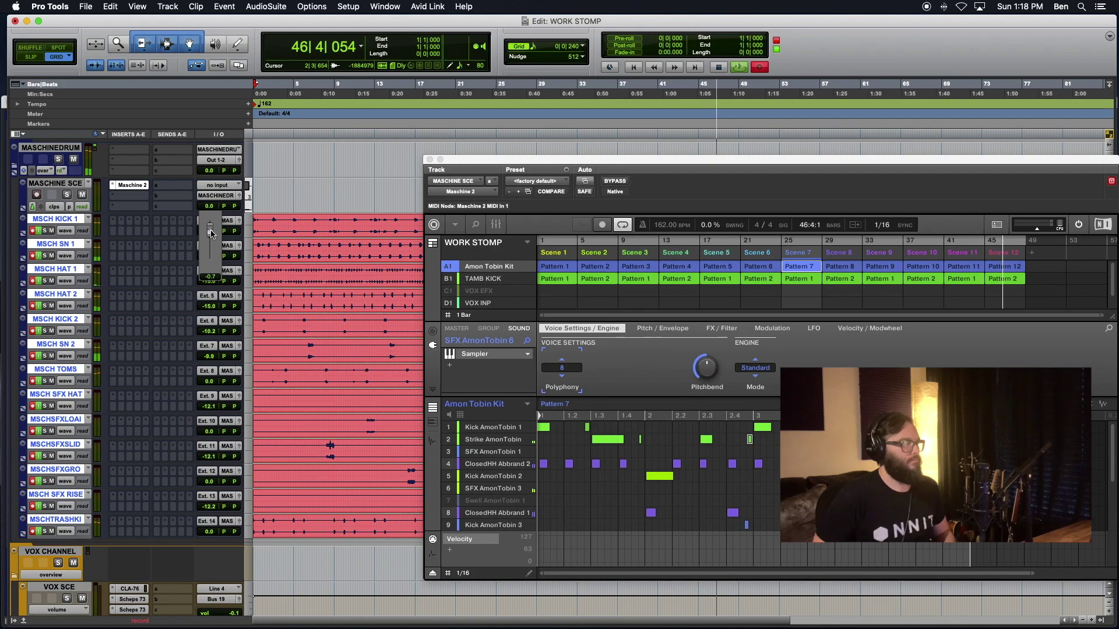
drag(211, 229, 211, 231)
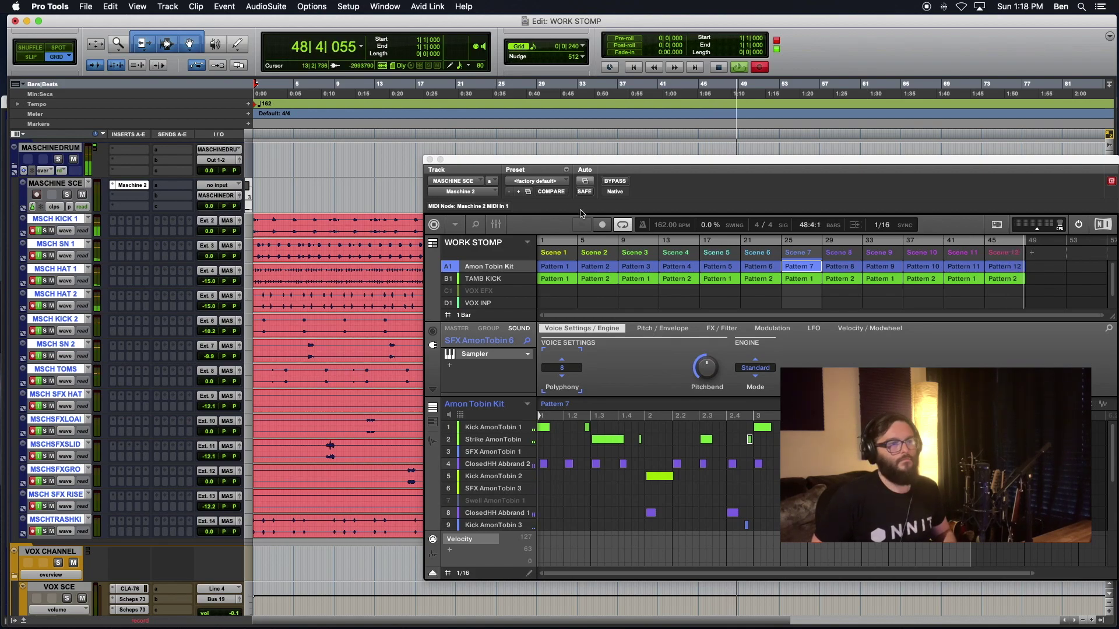
Switch Maschine from the arrangement to its scene and pattern grid and trigger Scenes 2, 3, 4, 6 and 7 live during recording.
click(433, 243)
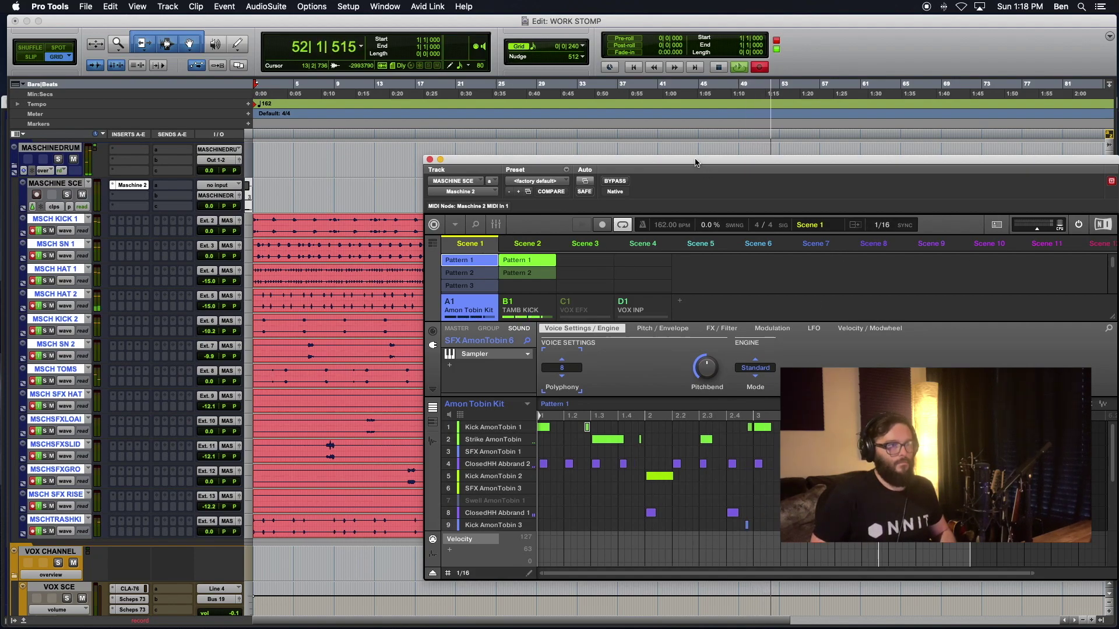
drag(700, 163, 640, 156)
click(471, 239)
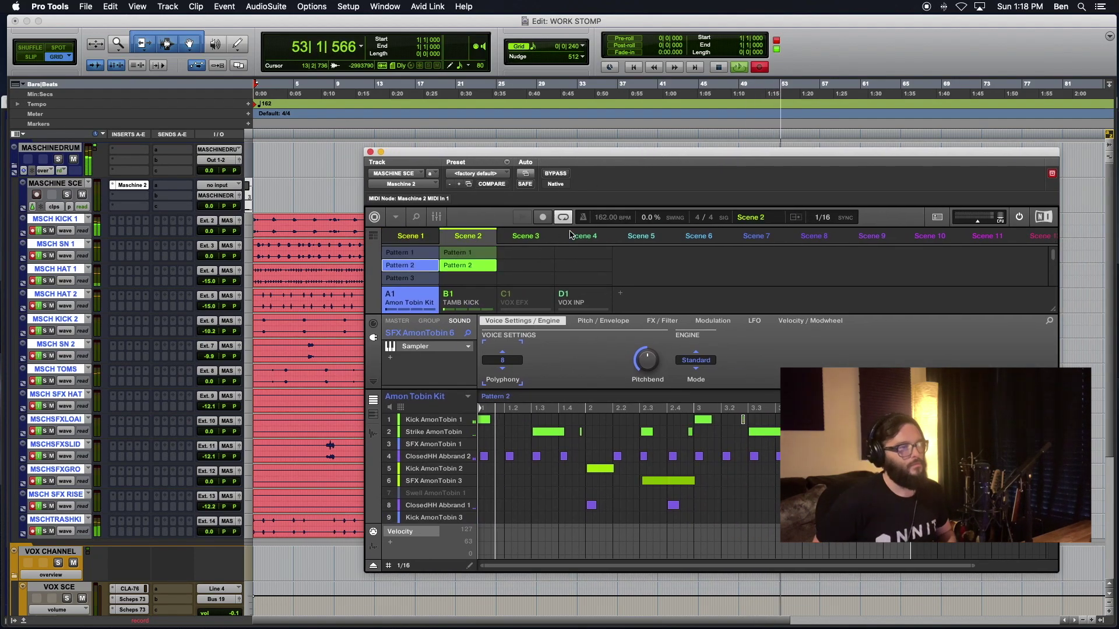
click(526, 237)
click(622, 237)
click(606, 238)
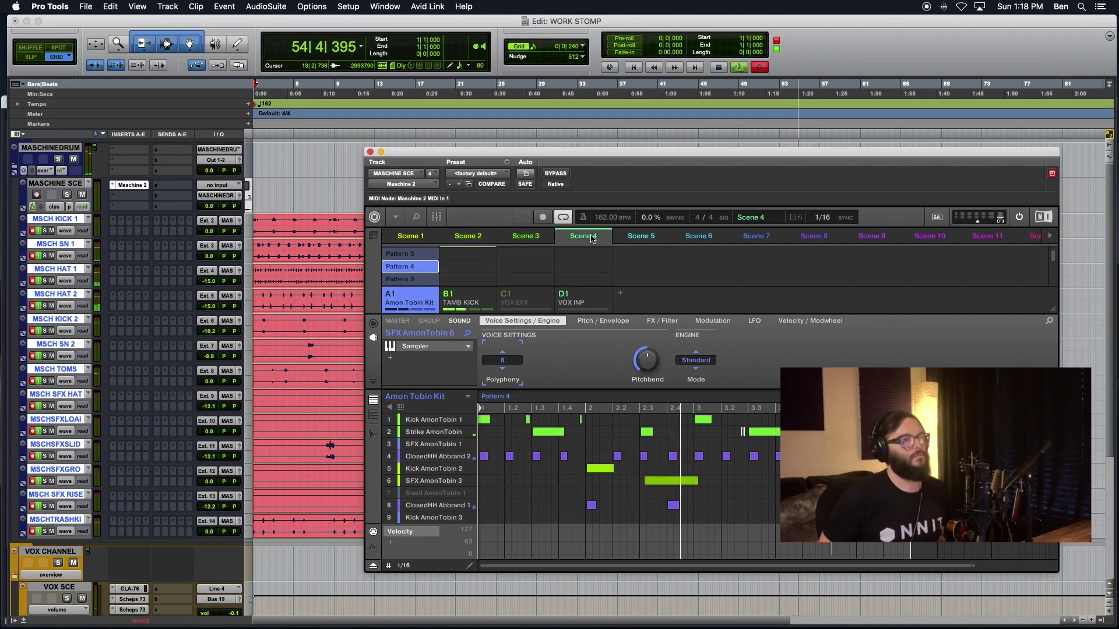
click(694, 237)
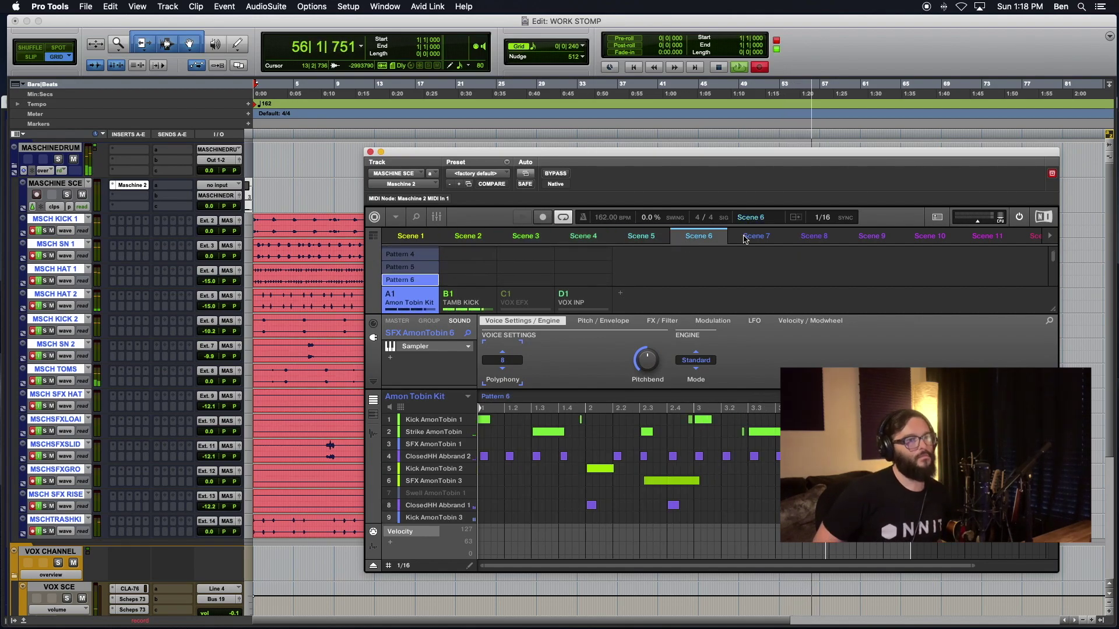
click(756, 237)
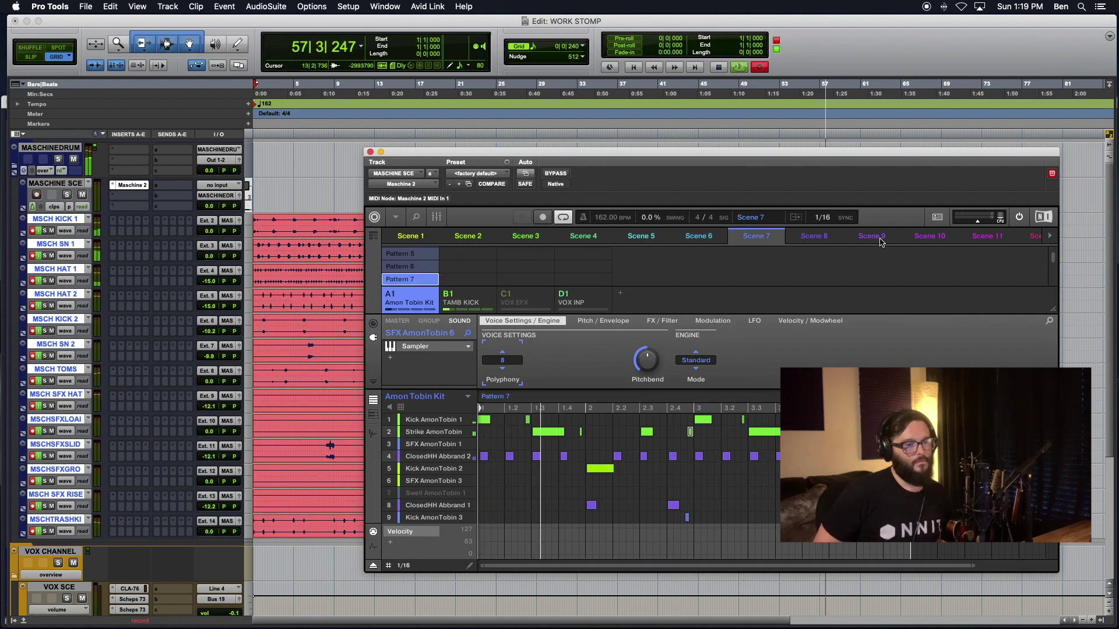
Keep performing the arrangement live by triggering Scenes 9, 12, 7, 6, 4 and 7 in Maschine.
click(872, 238)
click(1036, 235)
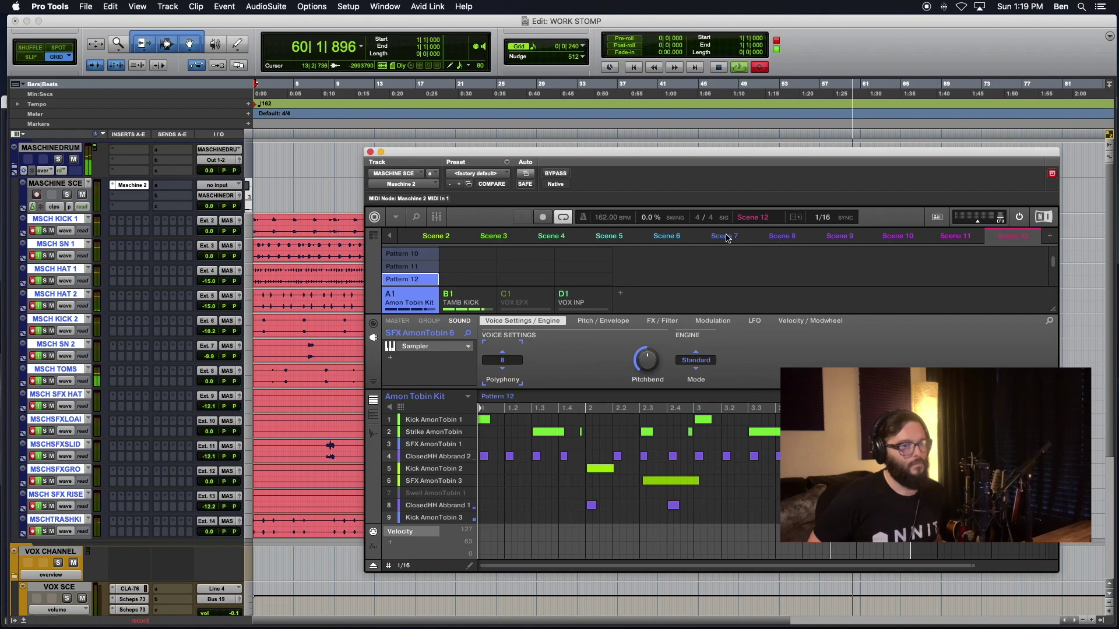
click(726, 236)
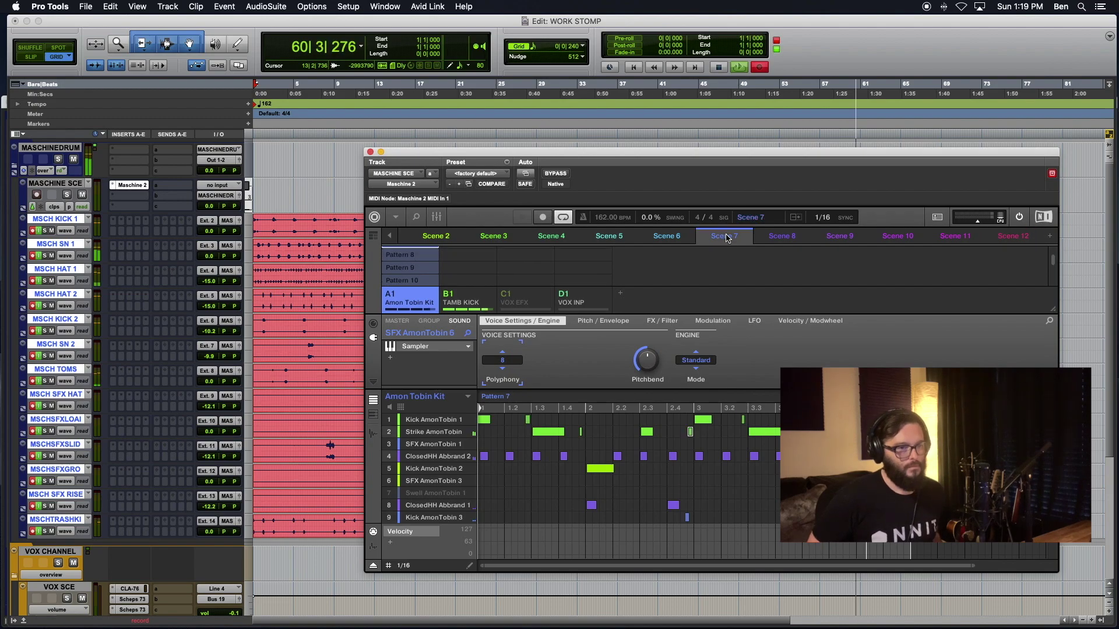
click(672, 238)
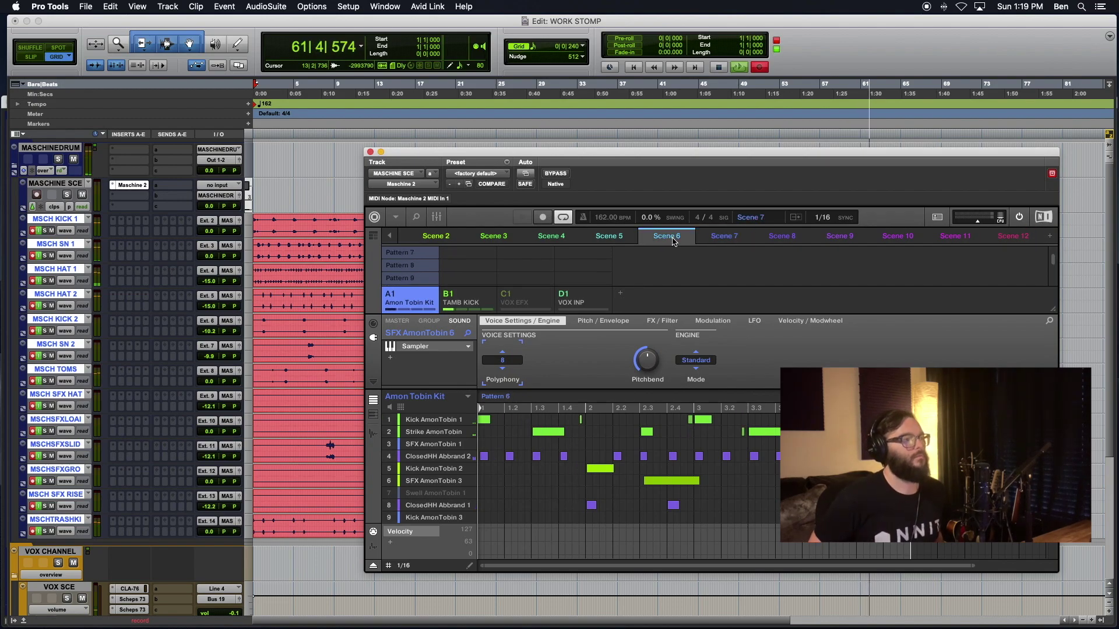
click(549, 237)
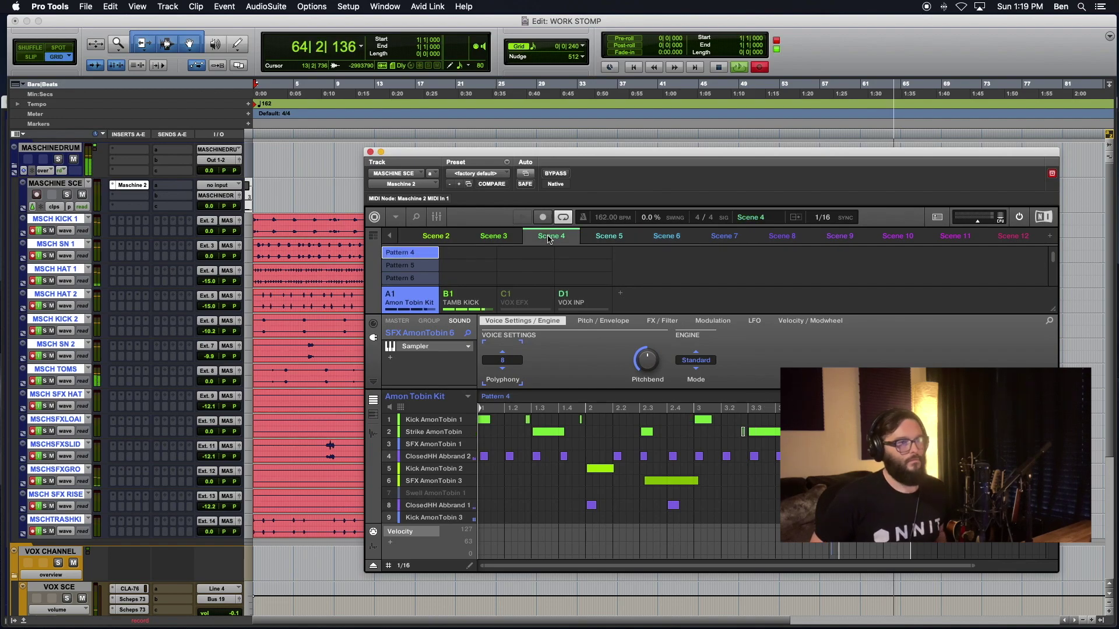
click(705, 238)
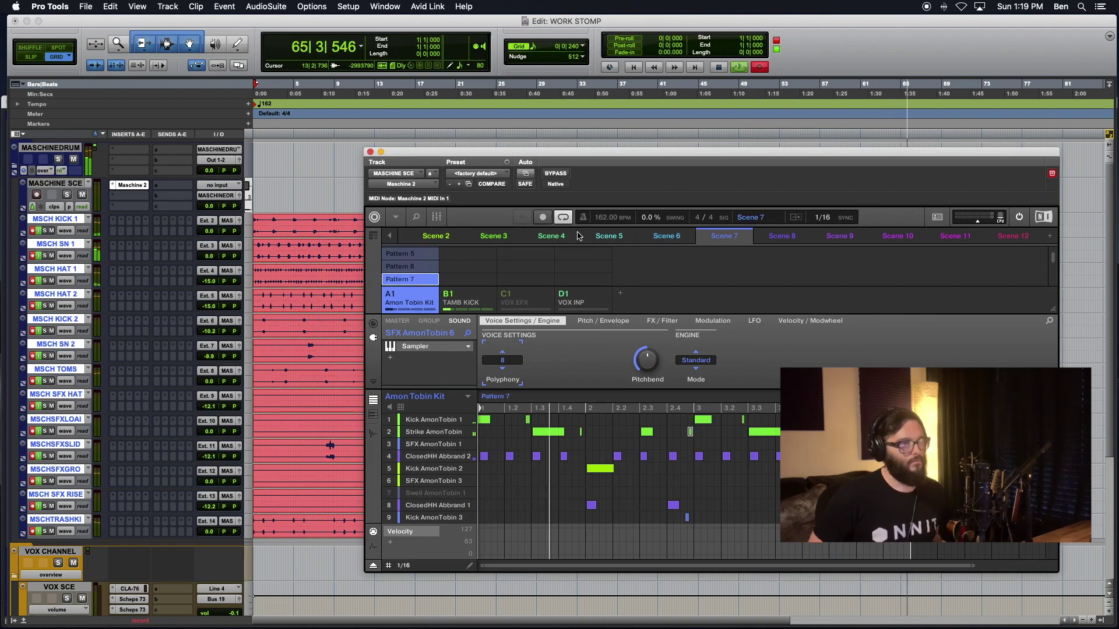
Continue the live recording by triggering Scenes 4, 3, 7, 10, 11 and 12 in Maschine.
click(552, 236)
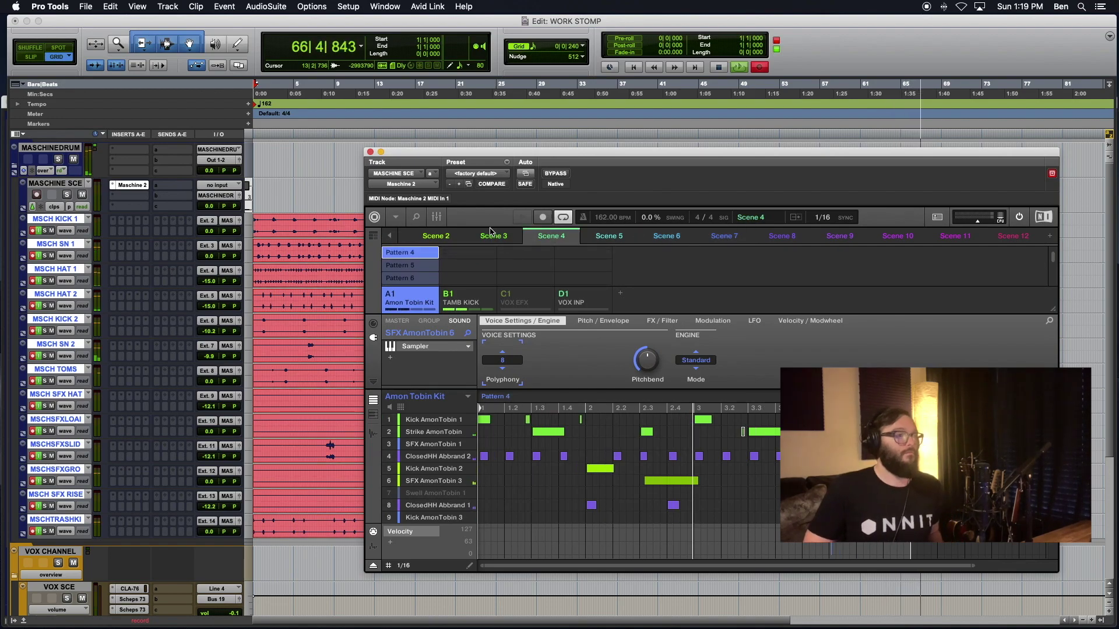
click(518, 238)
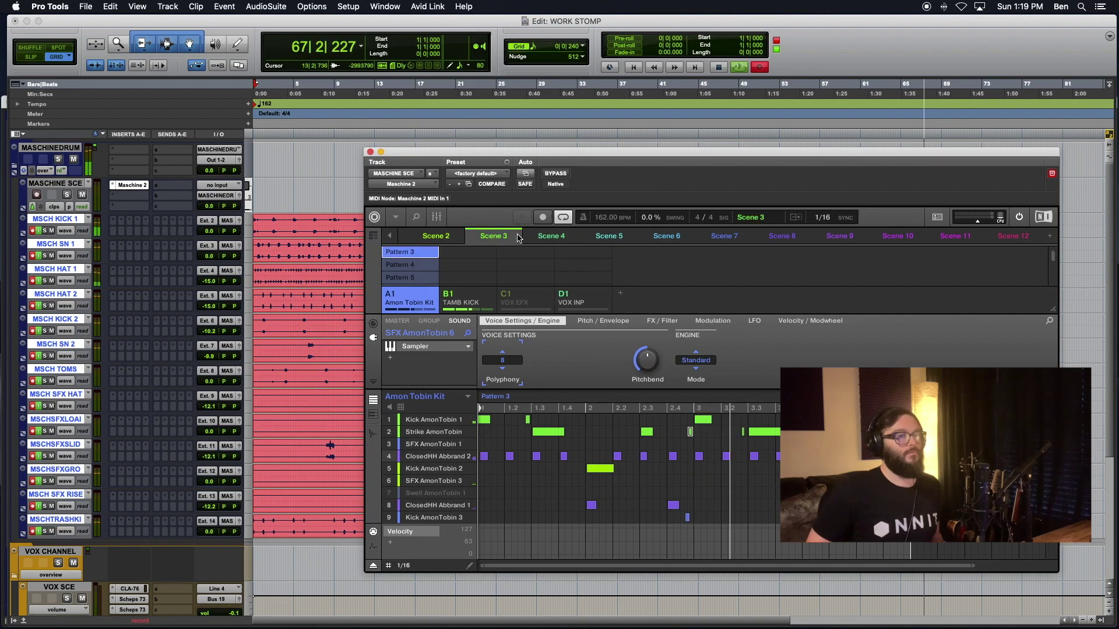
click(721, 238)
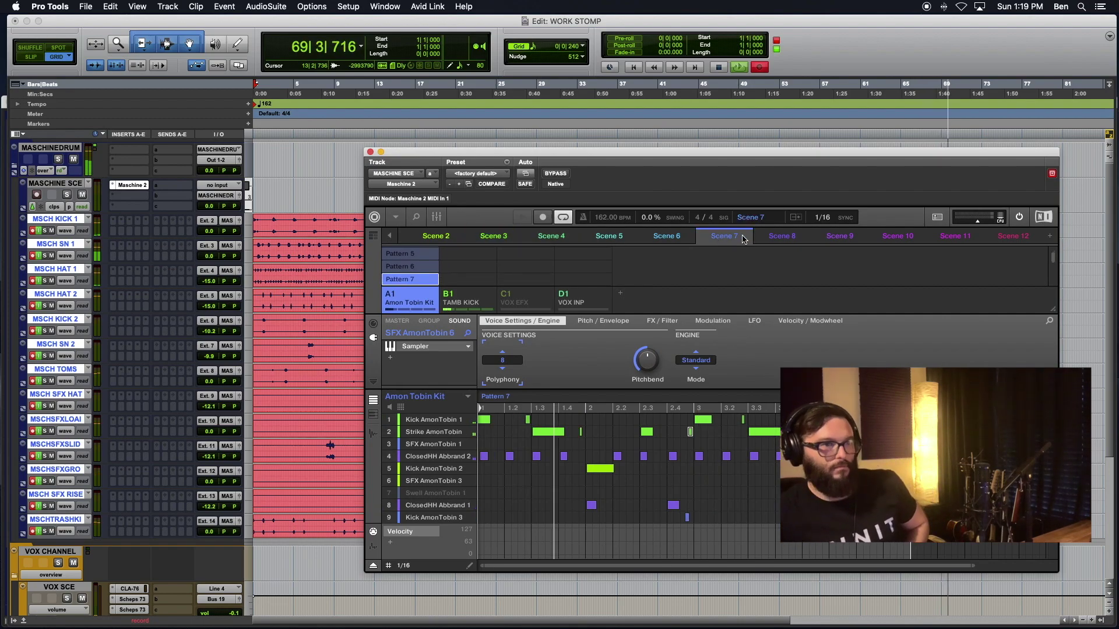
click(893, 239)
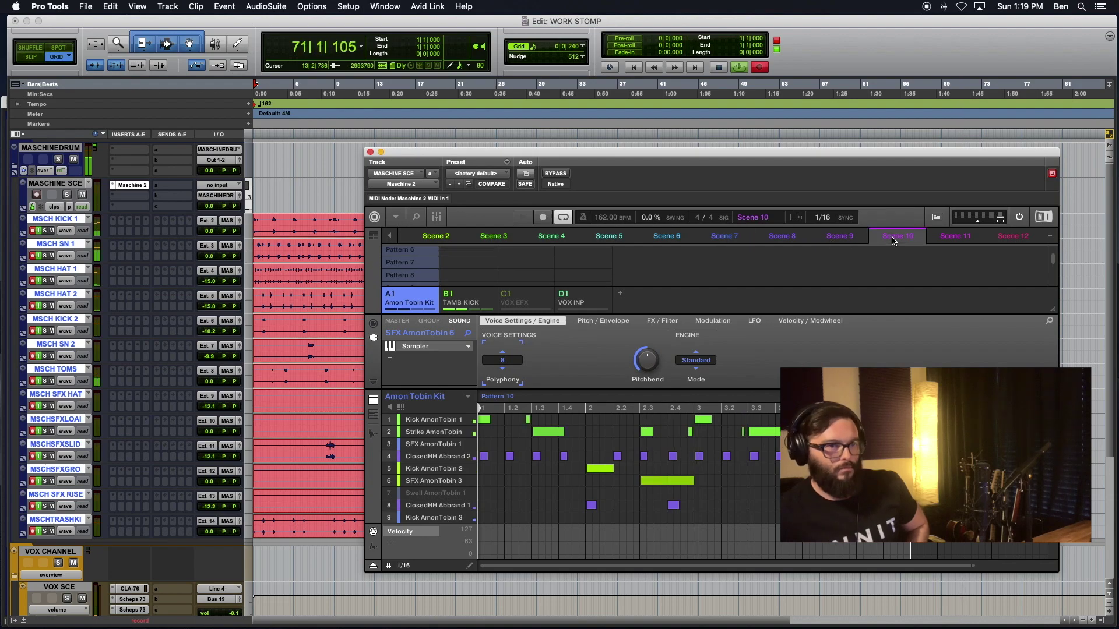
click(956, 238)
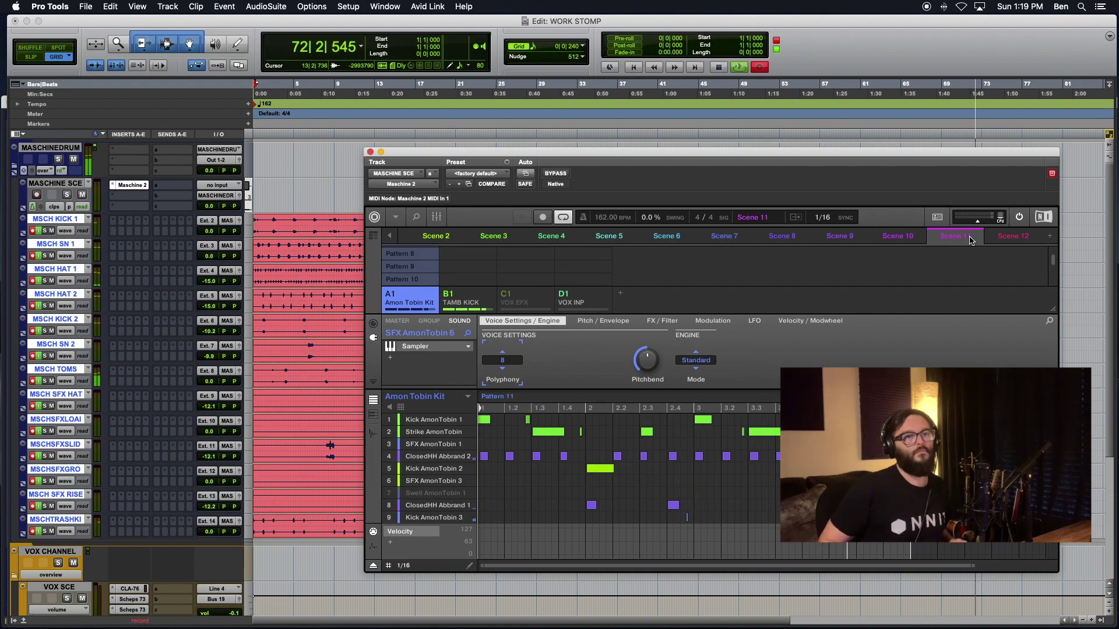
click(1013, 238)
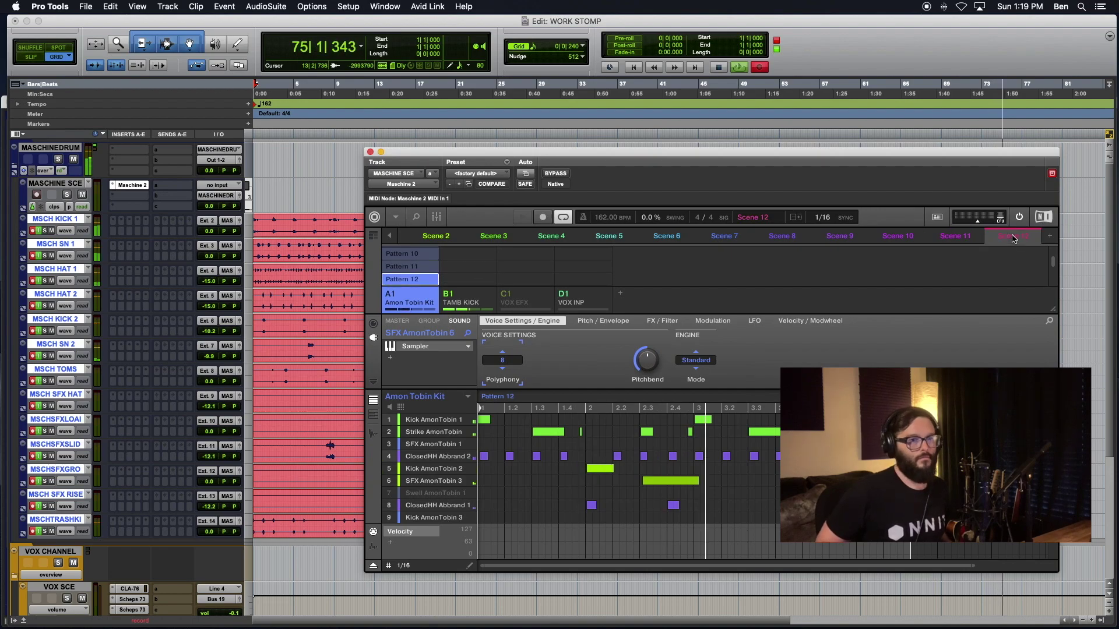
Finish the live performance by triggering Scenes 5, 4, 8 and 12, and stop recording.
click(606, 238)
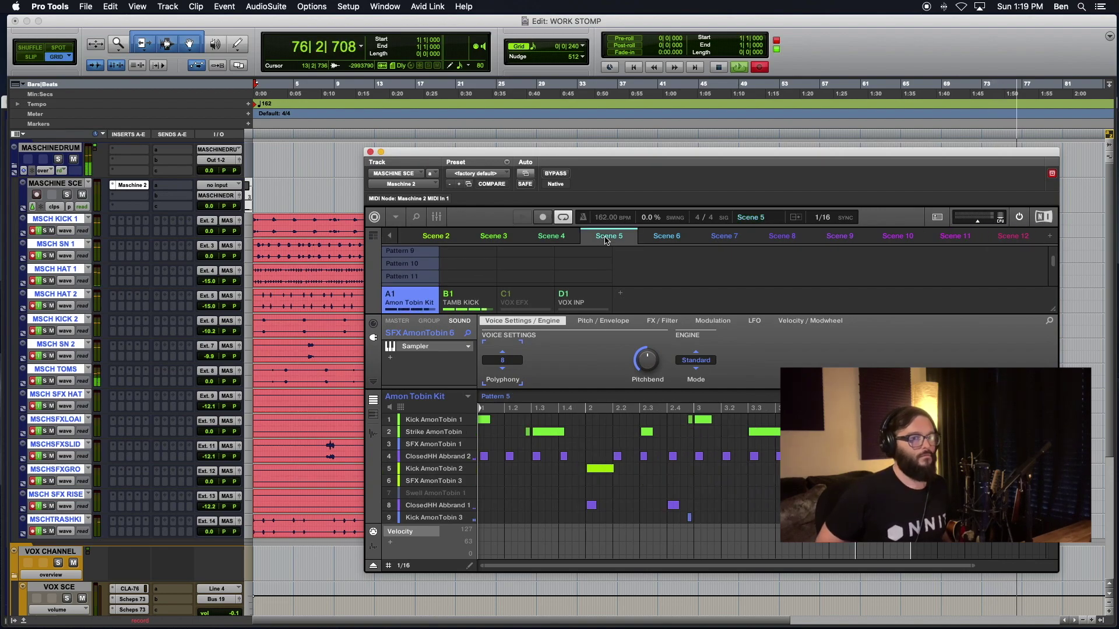
click(553, 237)
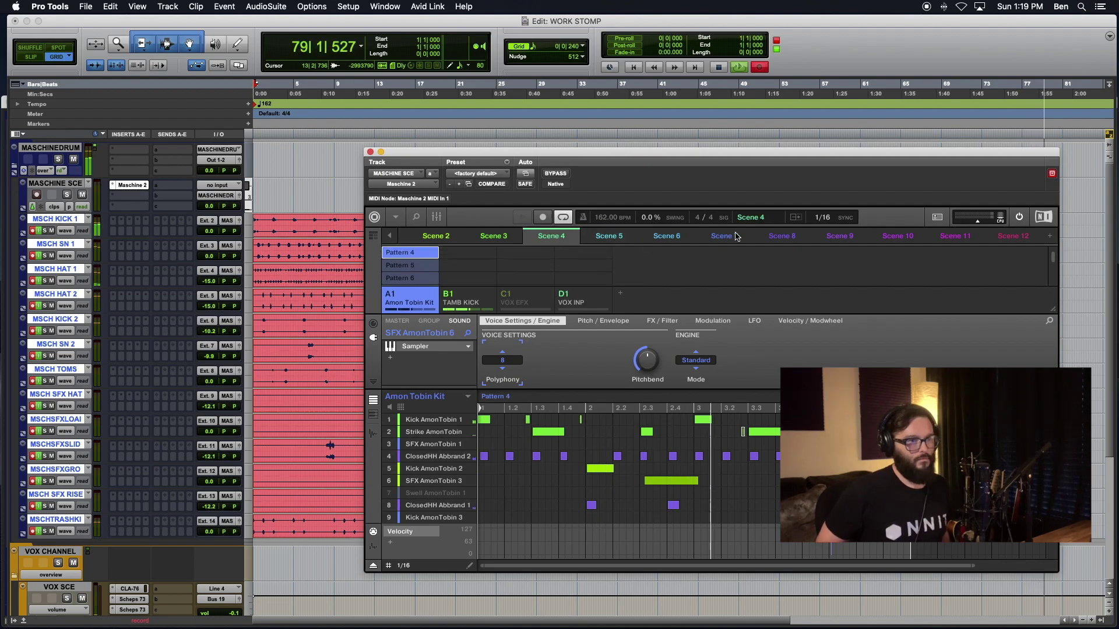
click(780, 236)
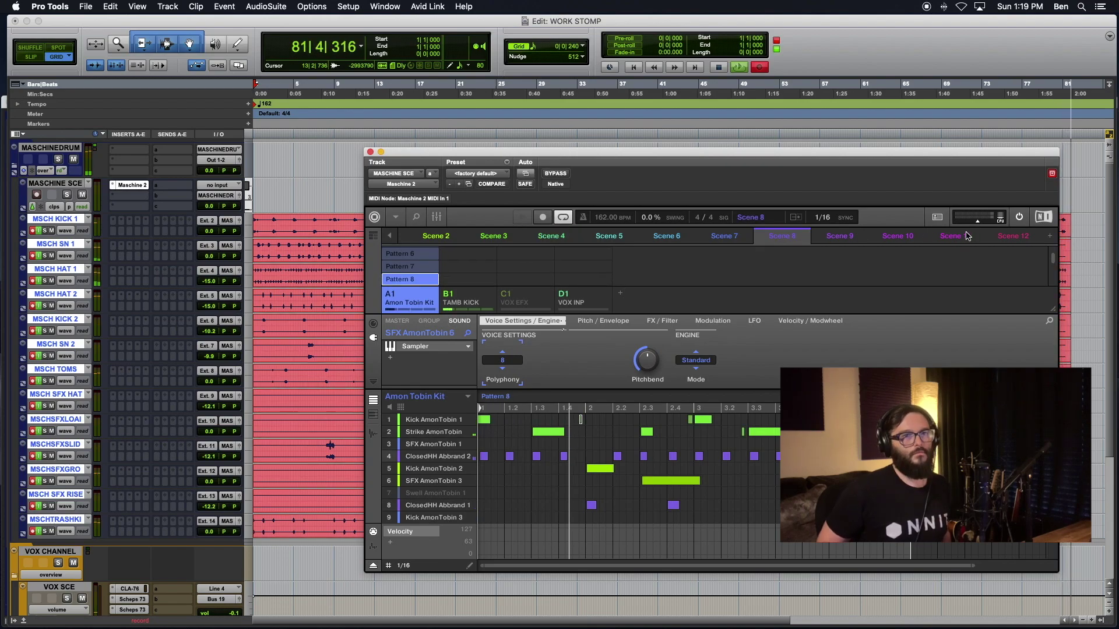
click(1010, 236)
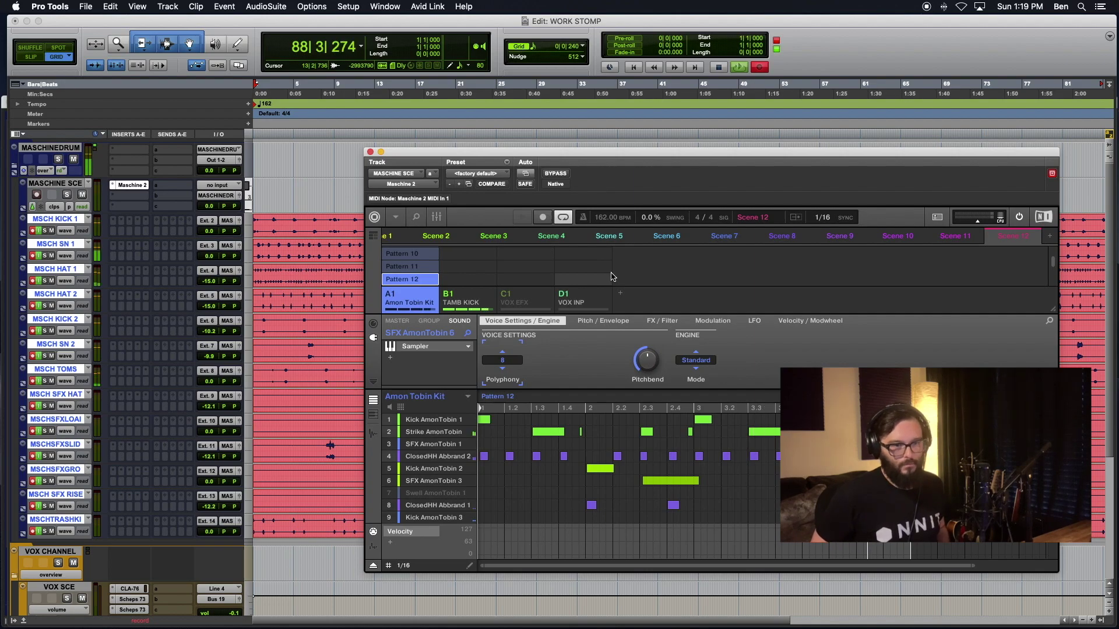
key(space)
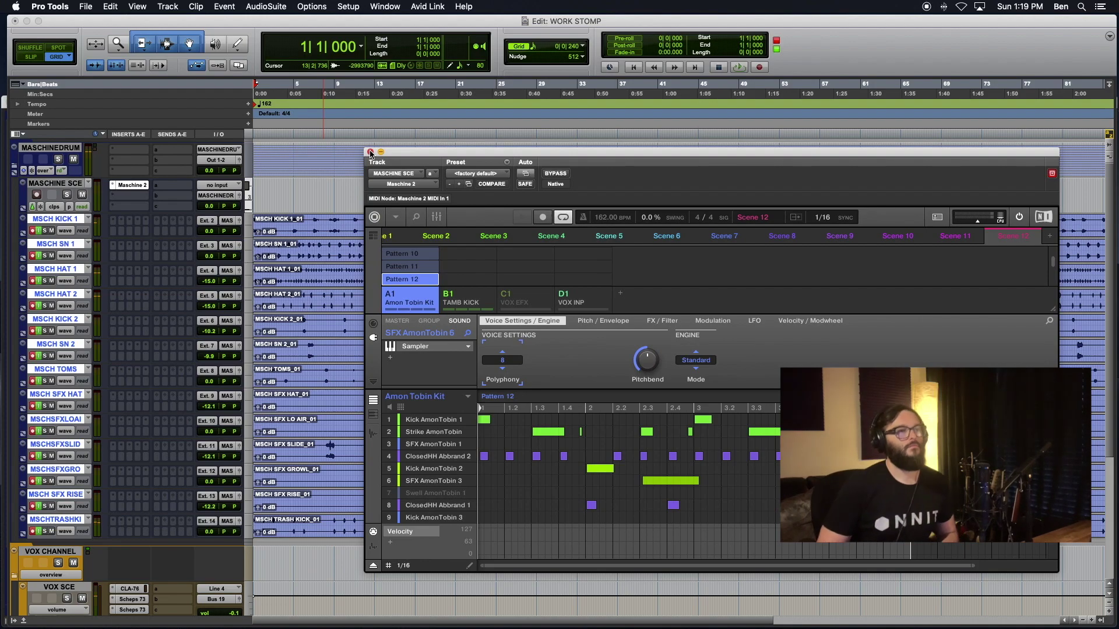
Nudge the gain on the VOX SCE track's CLA-2A compressor and close the plug-in.
click(82, 599)
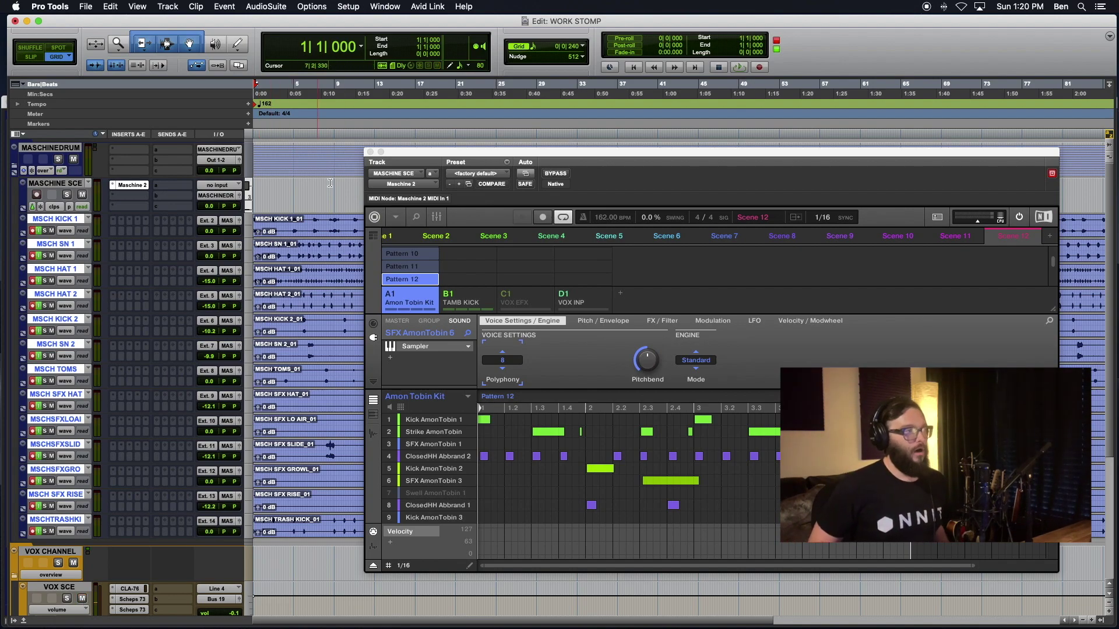
scroll(125, 406, down, 5)
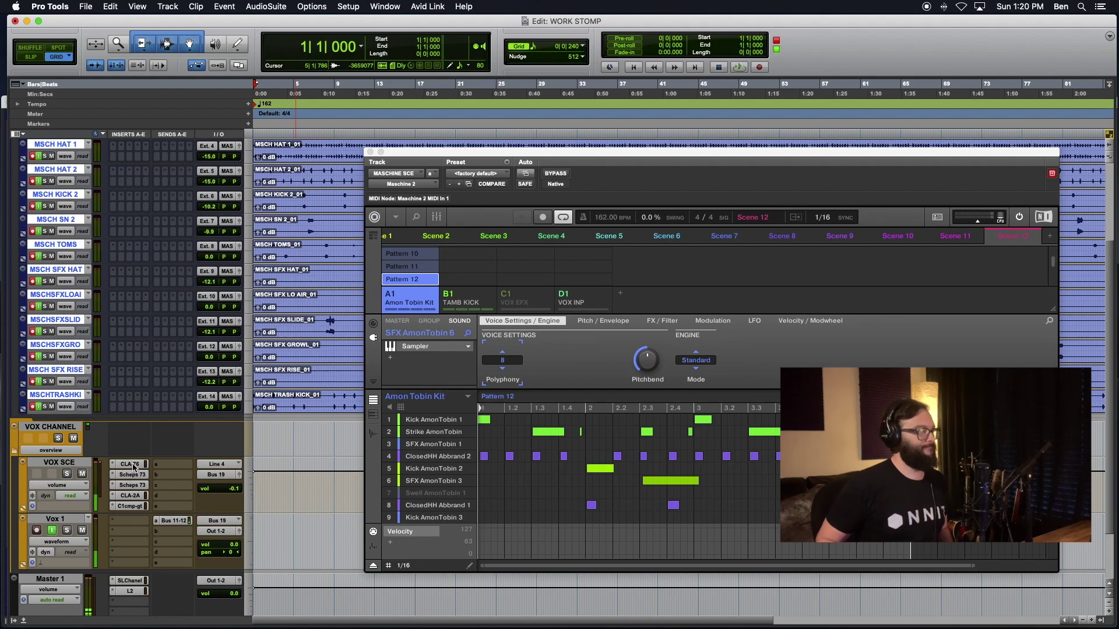
click(143, 496)
drag(471, 268, 471, 265)
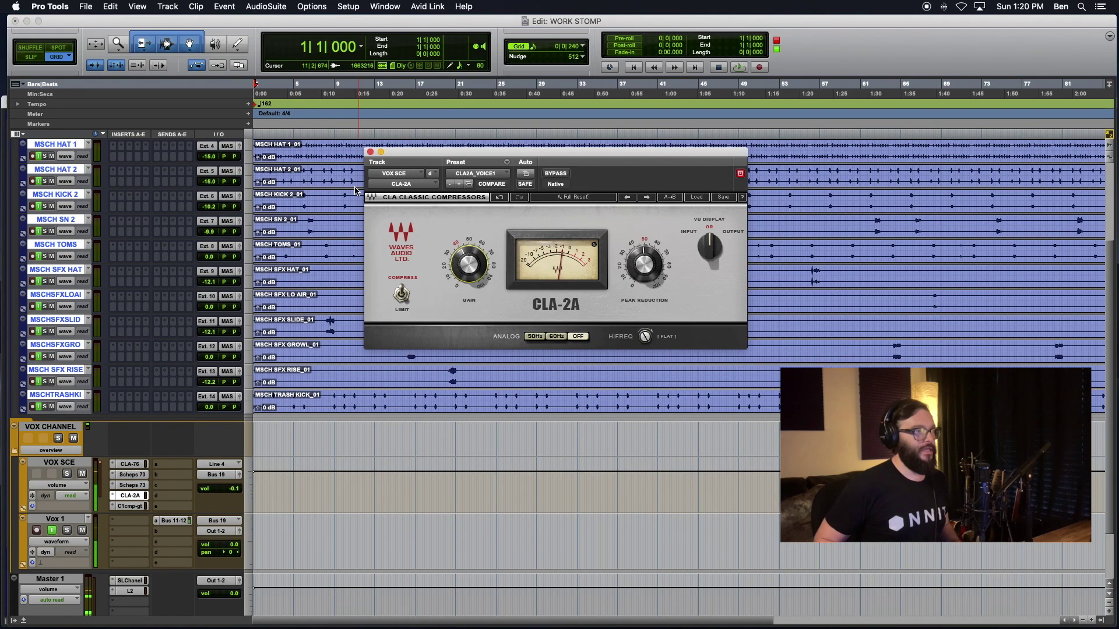
click(370, 153)
scroll(408, 292, up, 5)
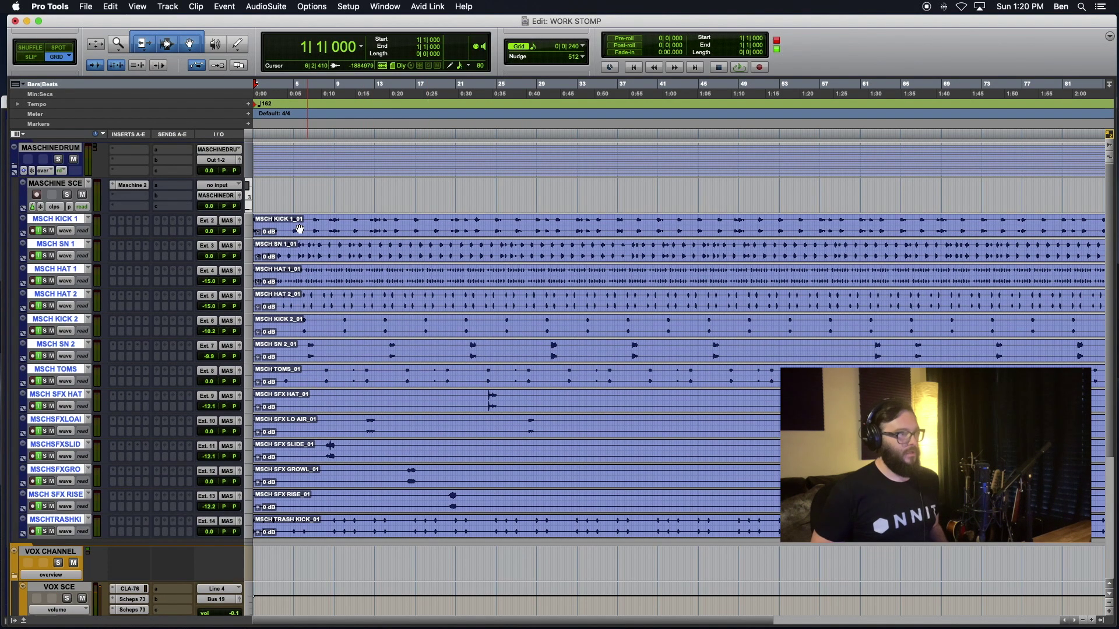
Turn off input monitoring and record arming on all the MSCH audio tracks from MSCH KICK 1 to MSCH TRASH KICK.
key(r)
key(r)
scroll(114, 249, down, 3)
scroll(51, 245, up, 3)
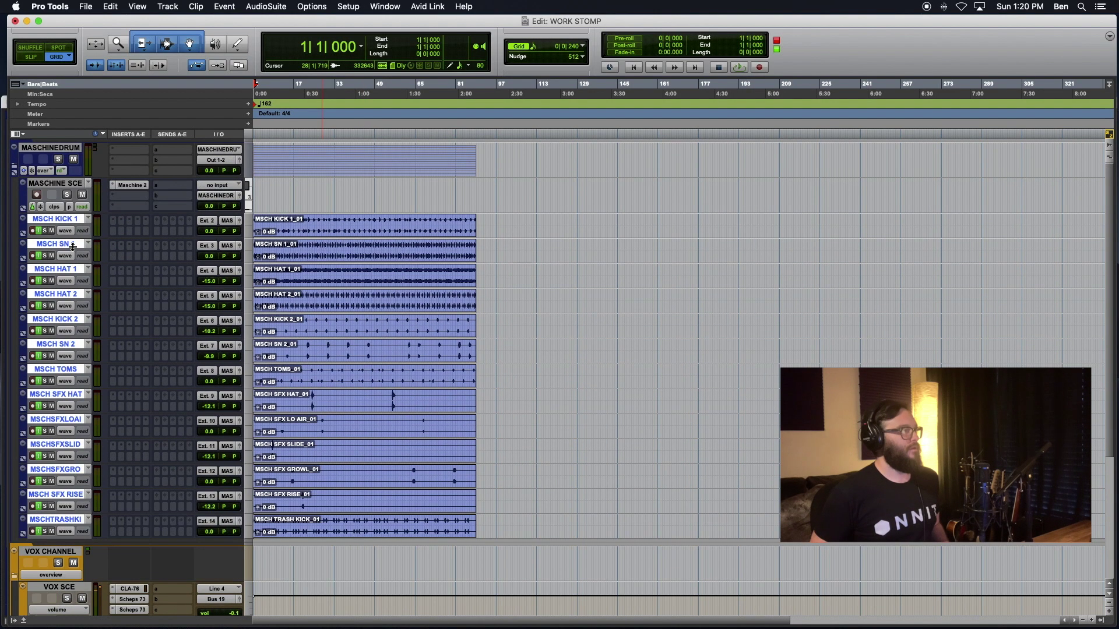
alt+shift+click(44, 232)
alt+shift+click(44, 232)
alt+shift+click(39, 232)
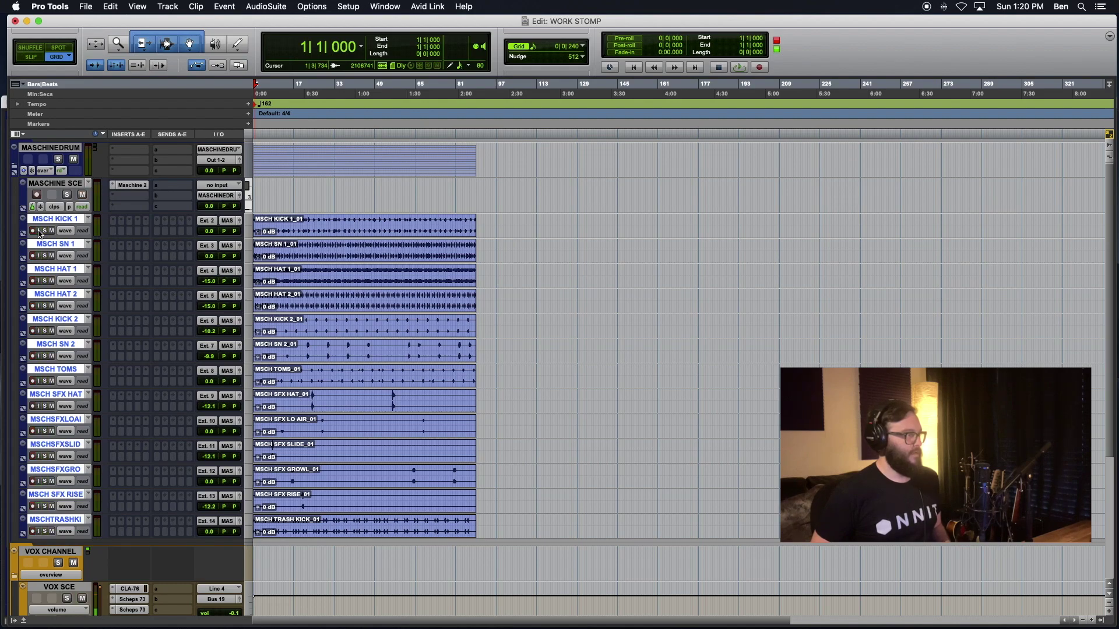
alt+shift+click(33, 232)
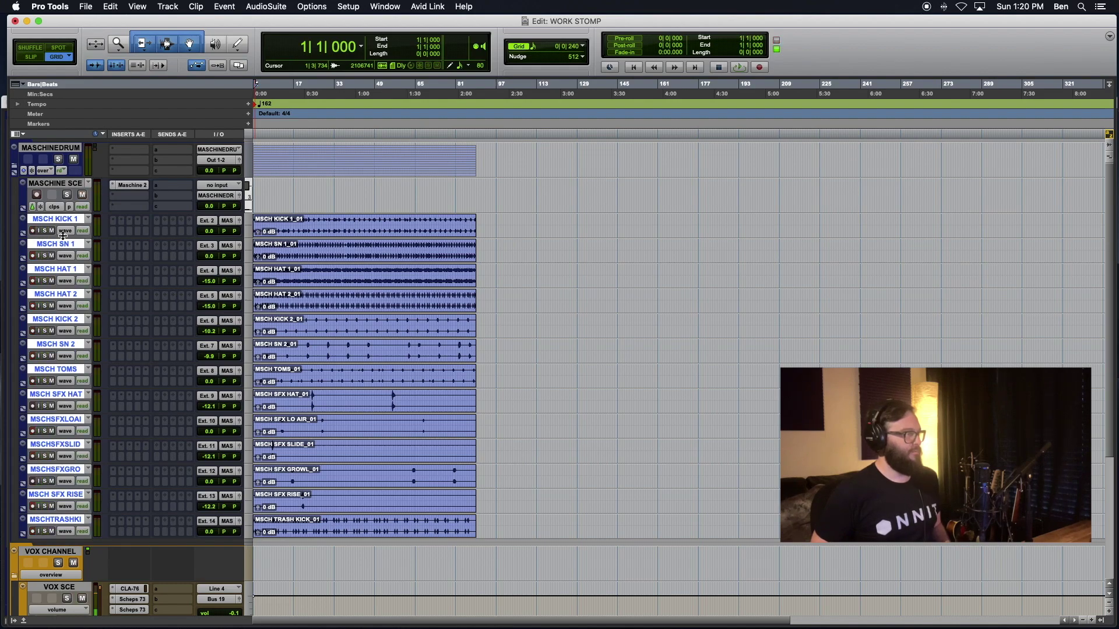
Select the MSCH KICK 1 recording and examine the recorded waveforms up close along the timeline.
click(60, 185)
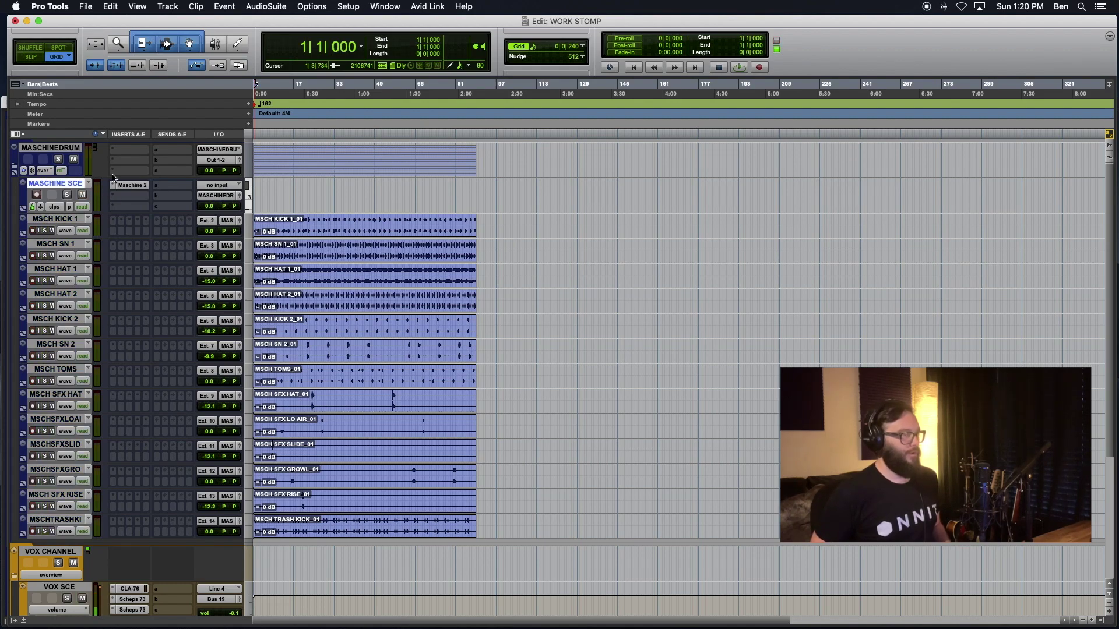
click(357, 236)
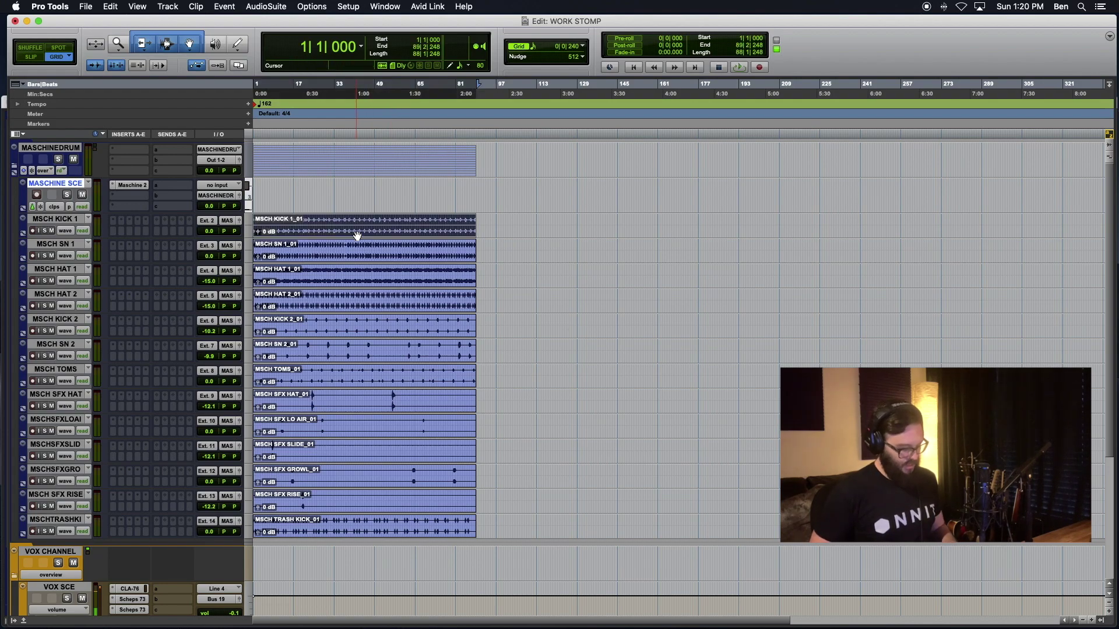
key(alt+f)
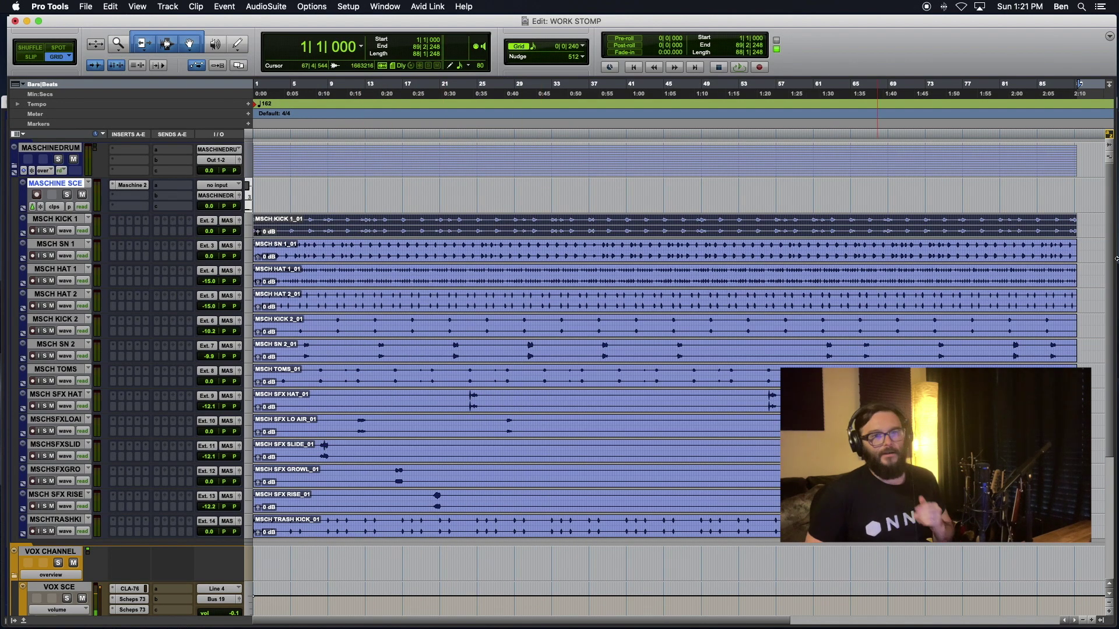
key(t)
key(t)
key(t)
key(t)
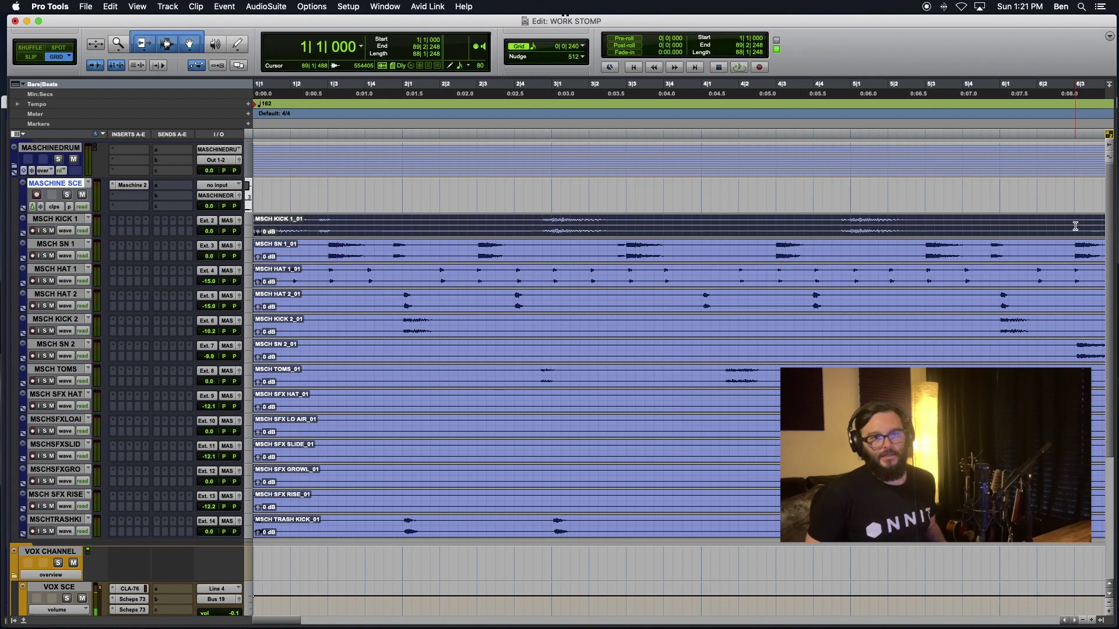
scroll(1076, 226, right, 12)
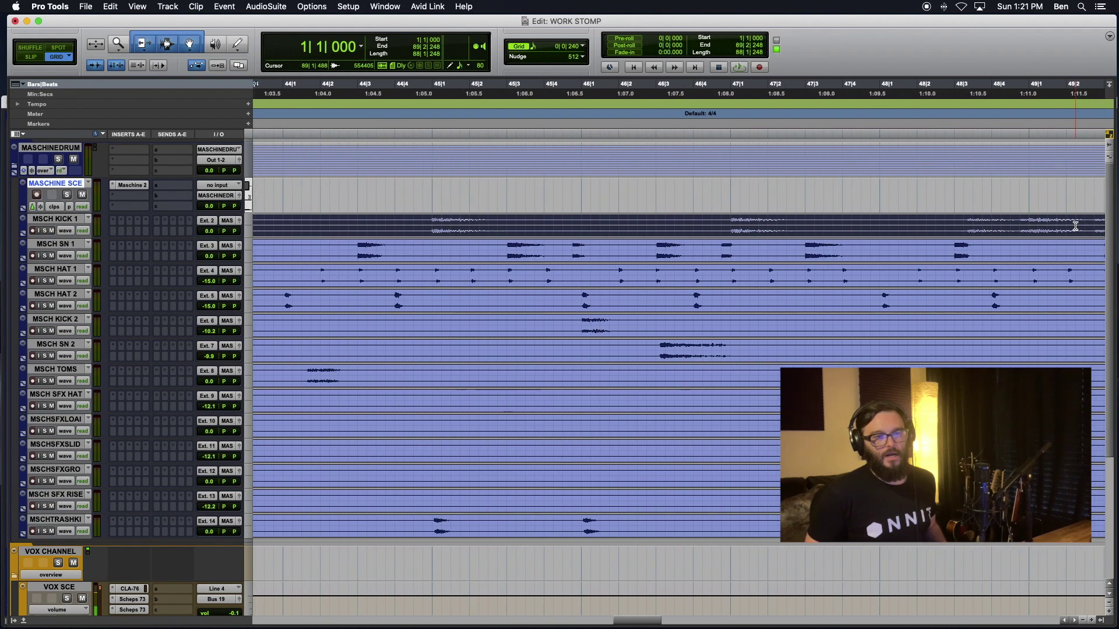
key(alt+f)
Examine the end of the recorded clips and play back from bar 86 to find where the take should be cut.
click(1080, 224)
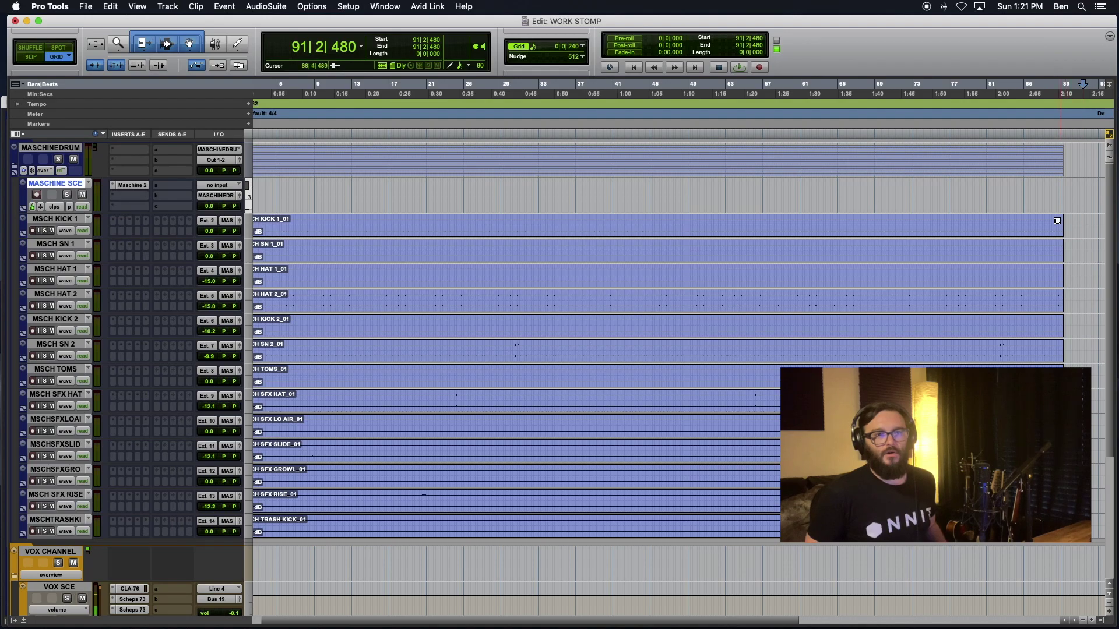
drag(1057, 220, 1074, 224)
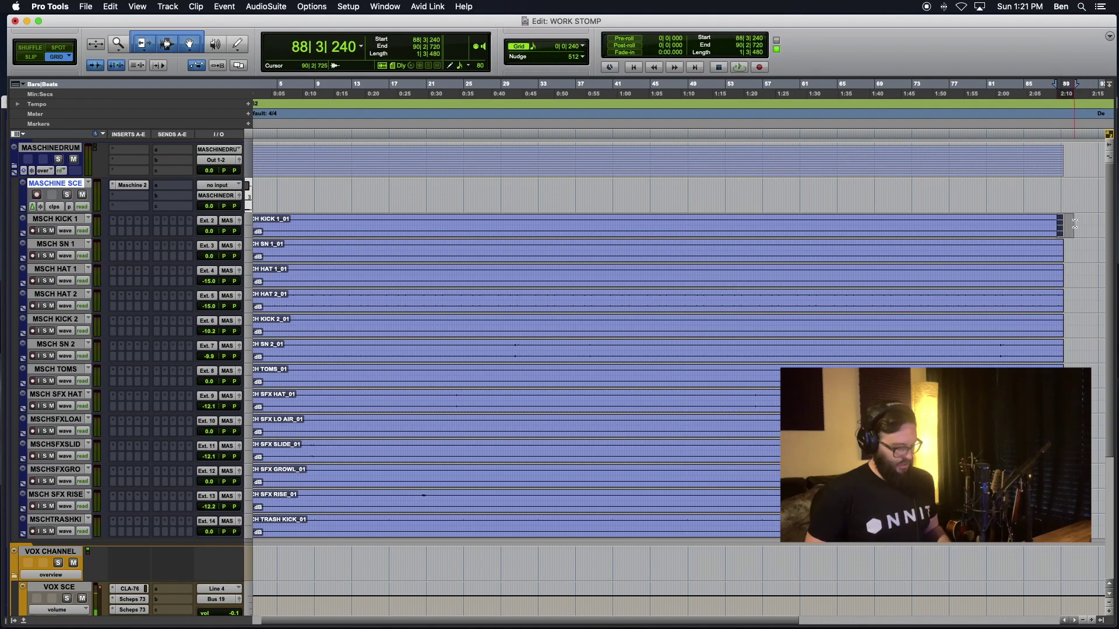
key(alt+f)
click(623, 257)
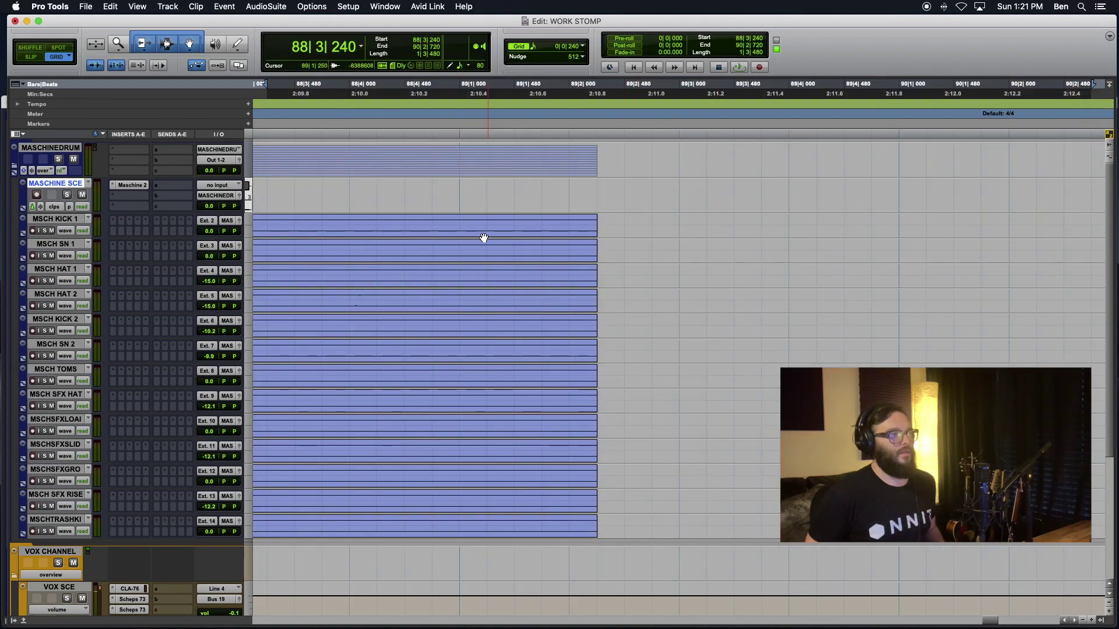
key(alt+f)
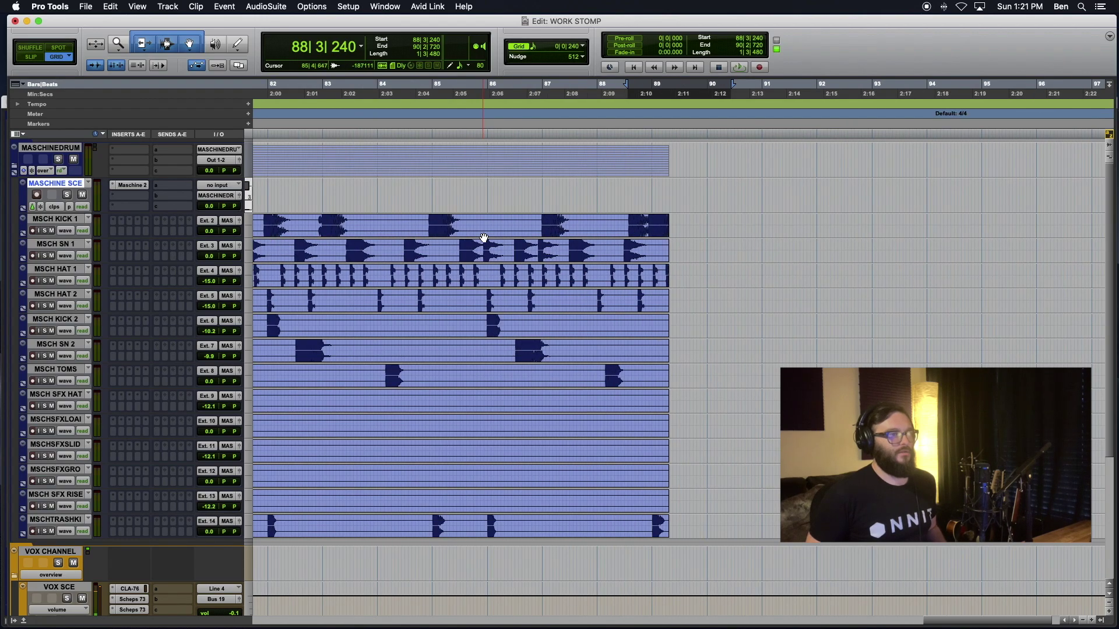
click(512, 222)
key(space)
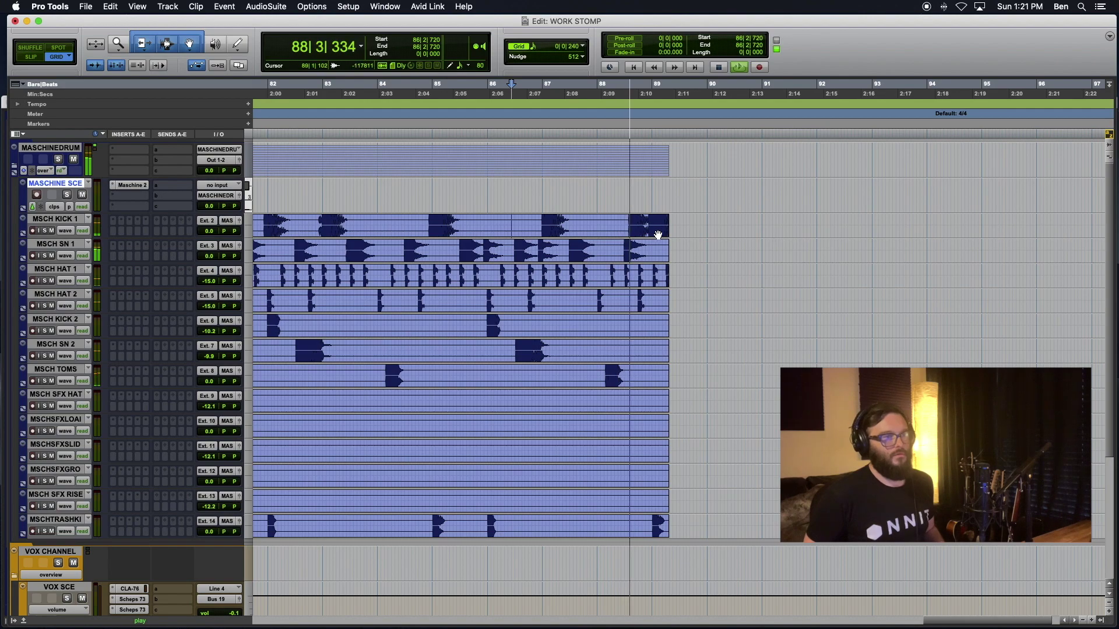
key(space)
Delete the recorded audio after bar 89 on all MSCH tracks and select the whole trimmed MSCH KICK 1 clip.
drag(652, 220, 707, 543)
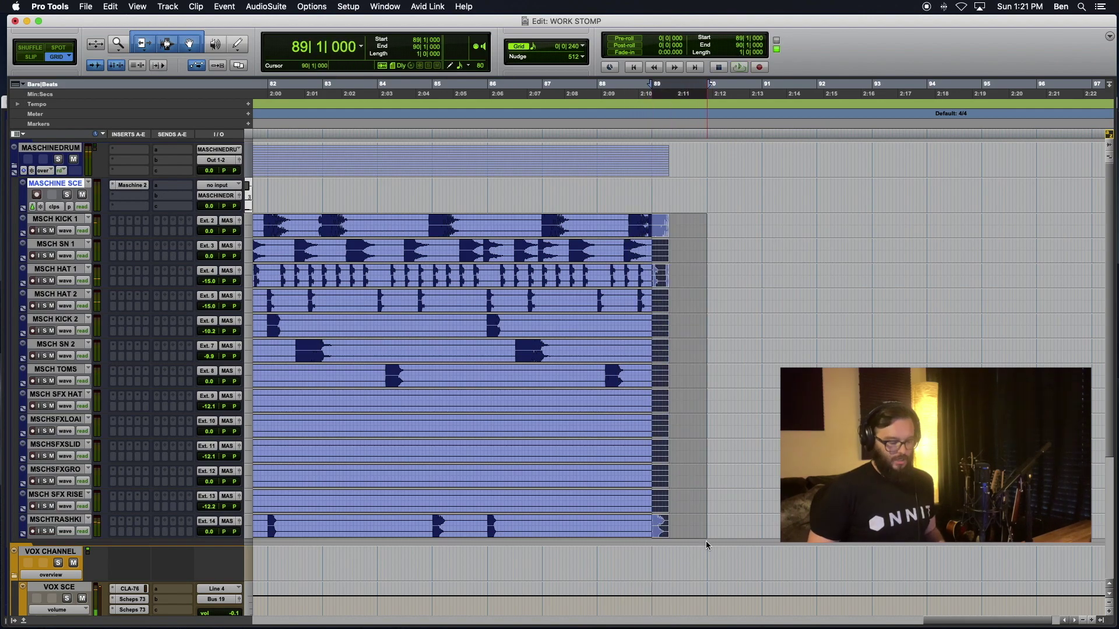
key(Delete)
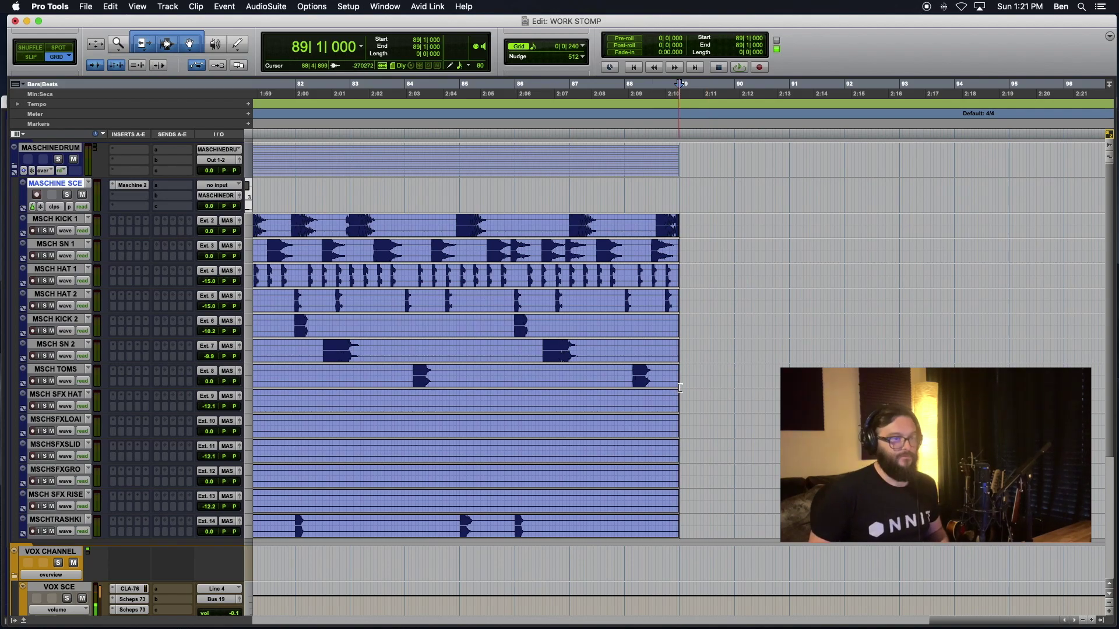
key(r)
key(r)
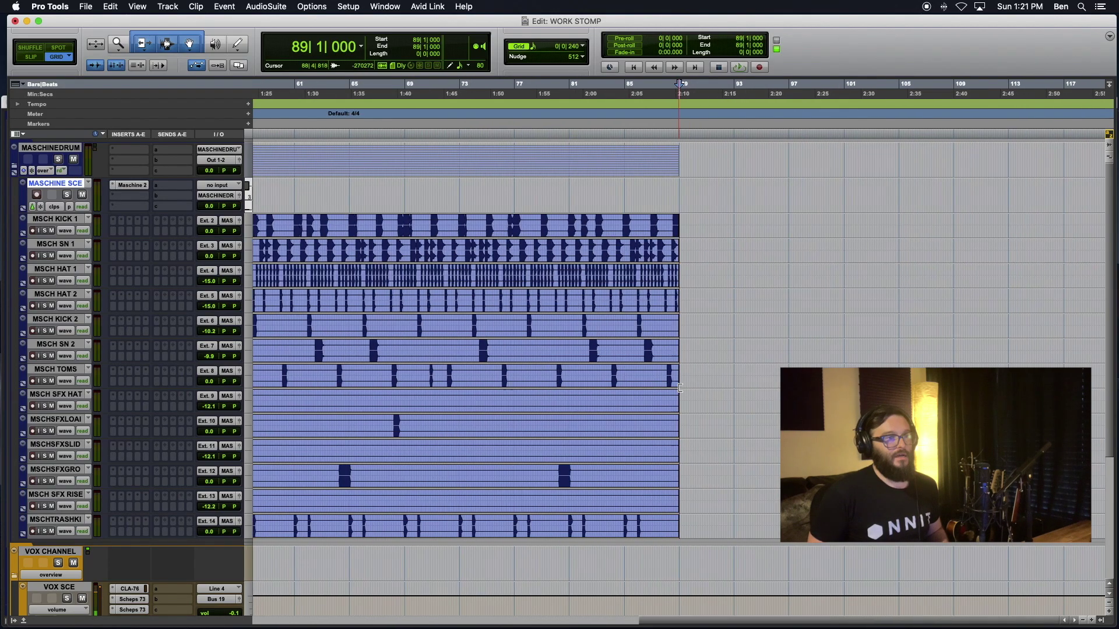
click(474, 236)
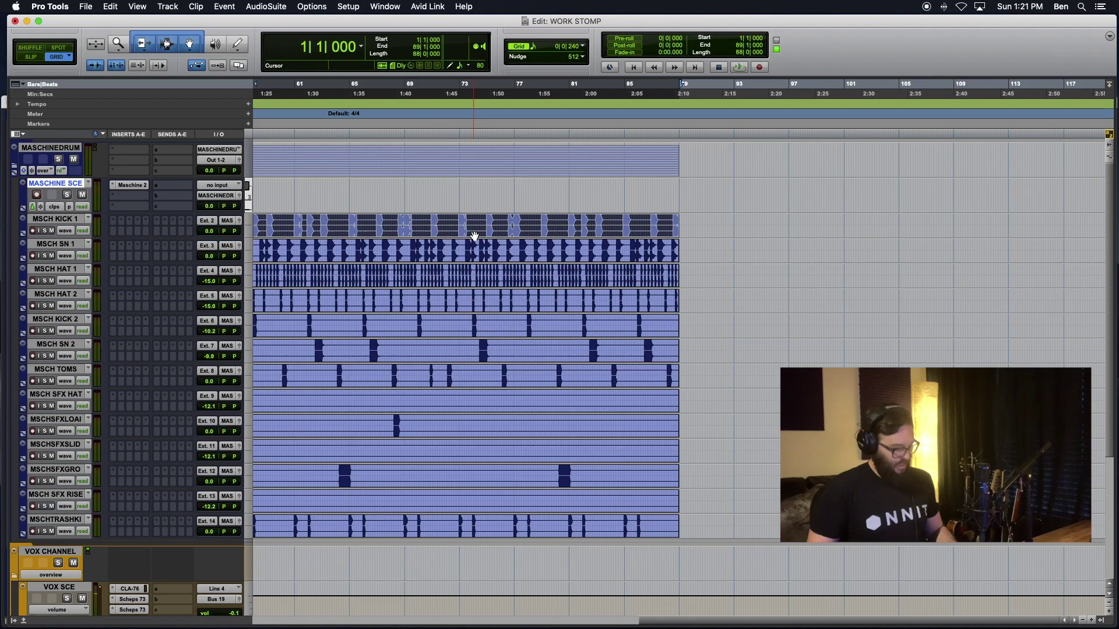
key(alt+f)
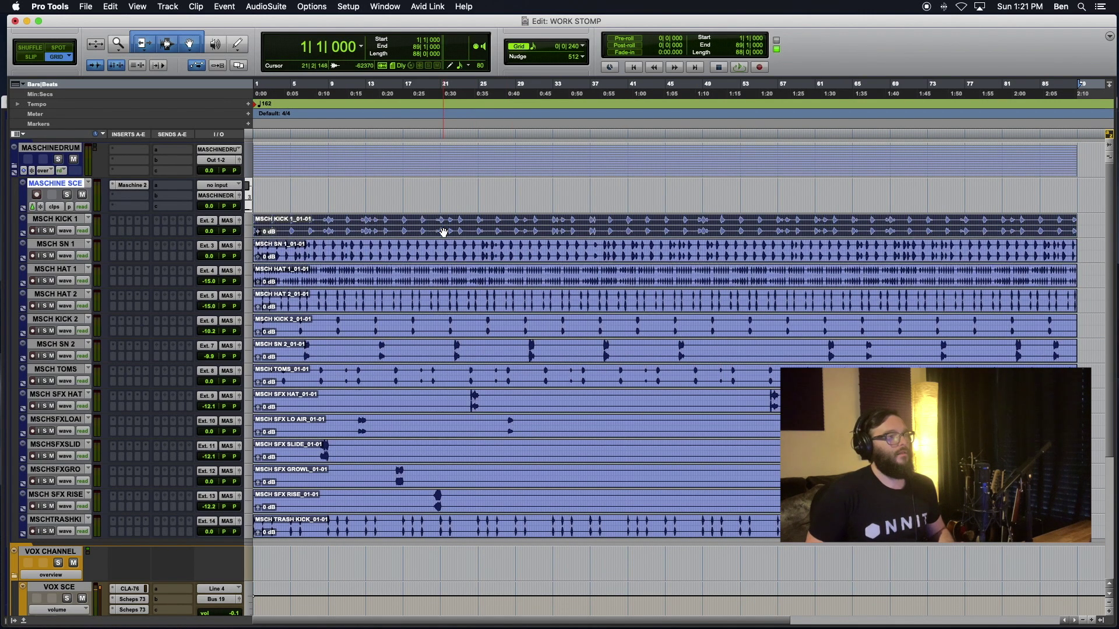
View the Maschine 2 plug-in on the MASCHINE SCE track and set that track's output to no output.
click(130, 185)
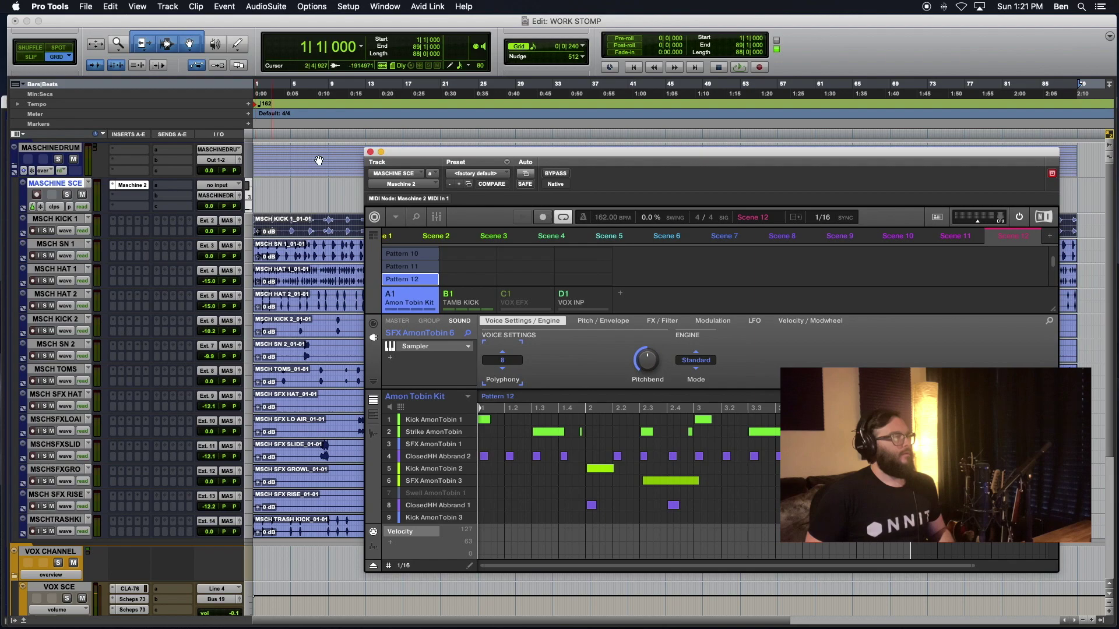
click(205, 201)
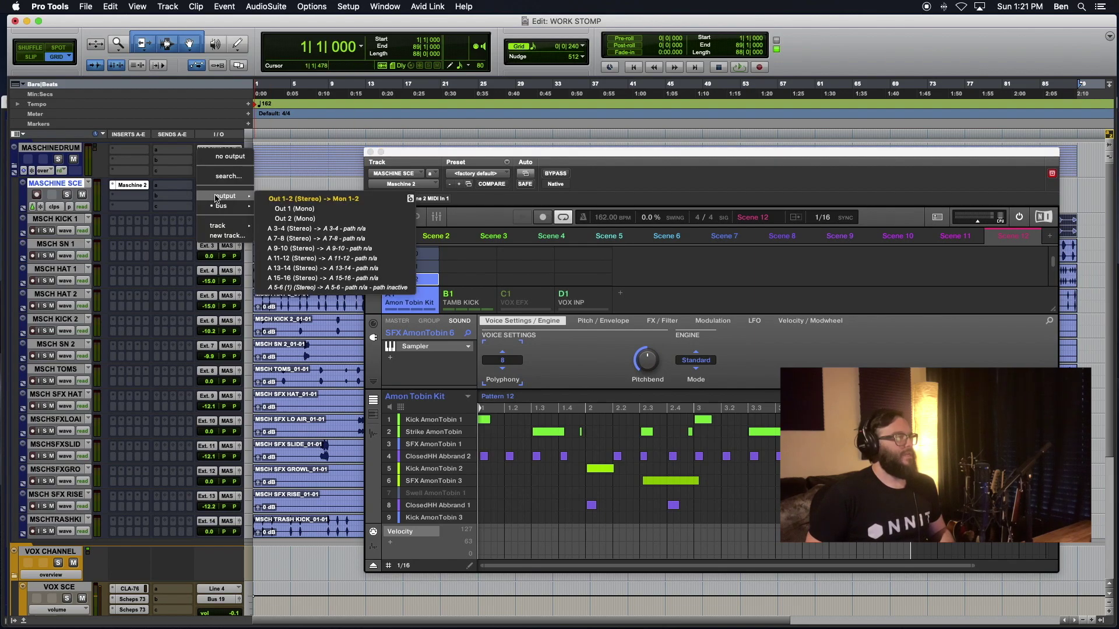
click(220, 158)
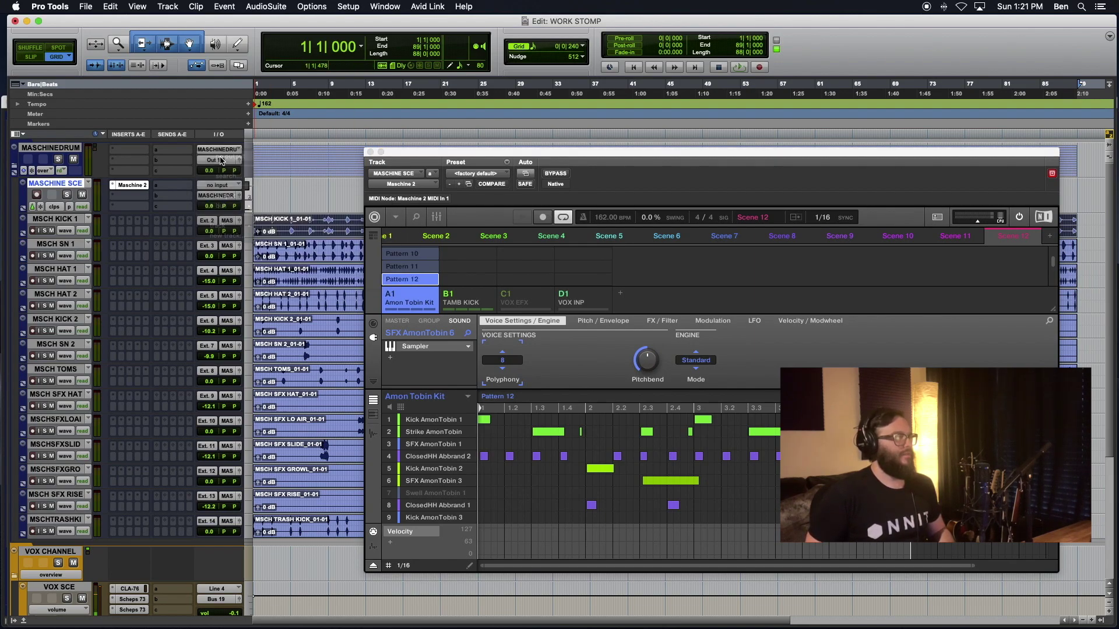
click(370, 152)
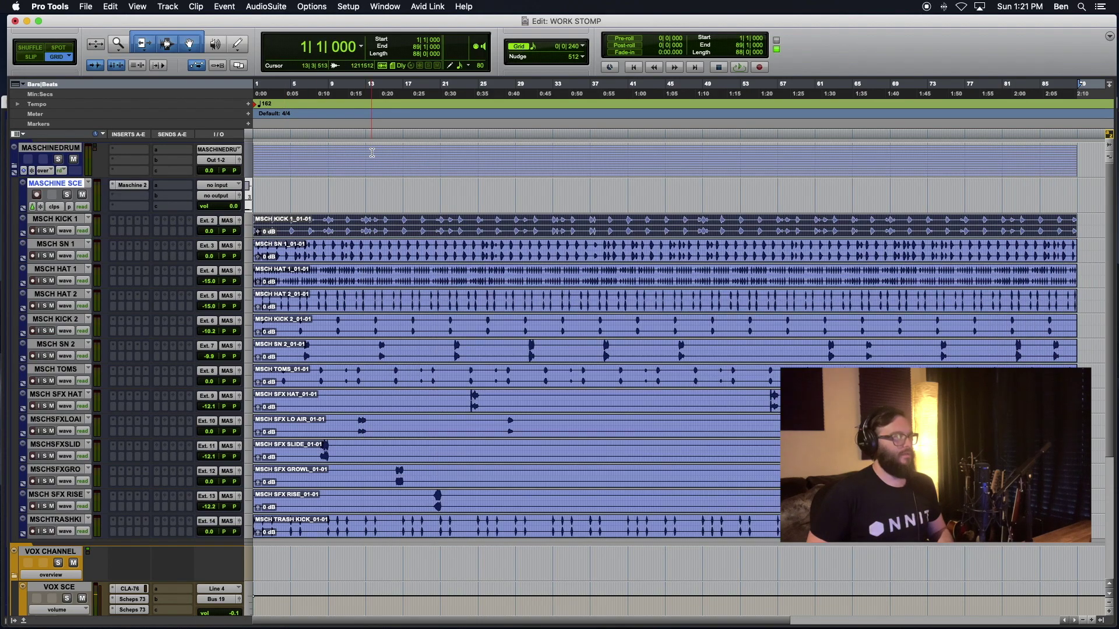
Play back from bar 2 and toggle the mutes of all MSCH tracks from MSCH KICK 1 to MSCH TRASH KICK.
click(271, 185)
key(space)
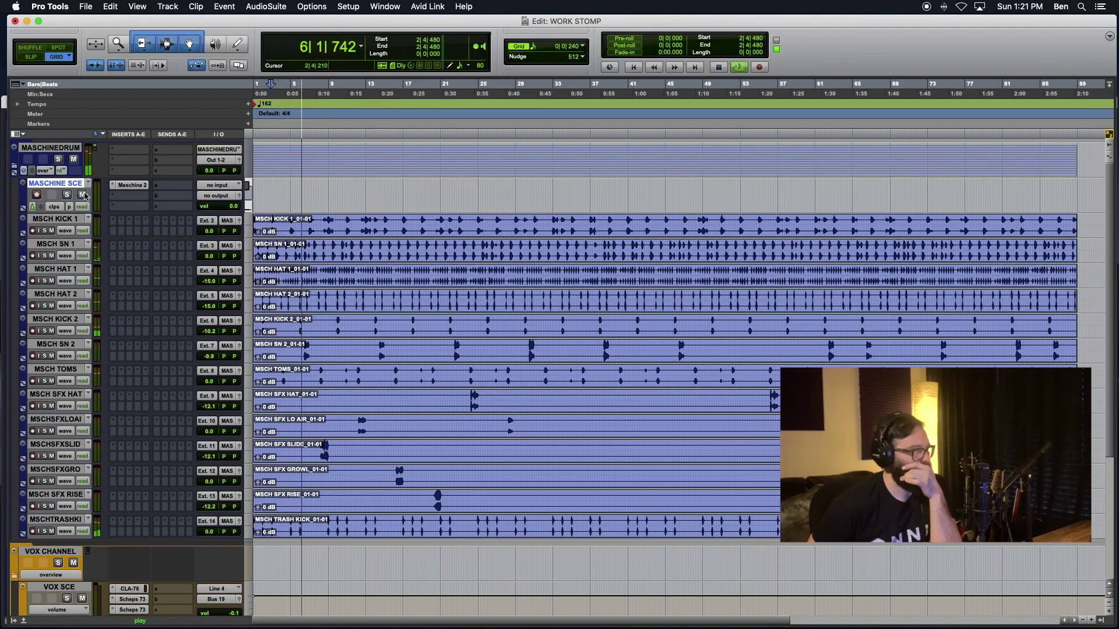
click(56, 219)
shift+click(57, 519)
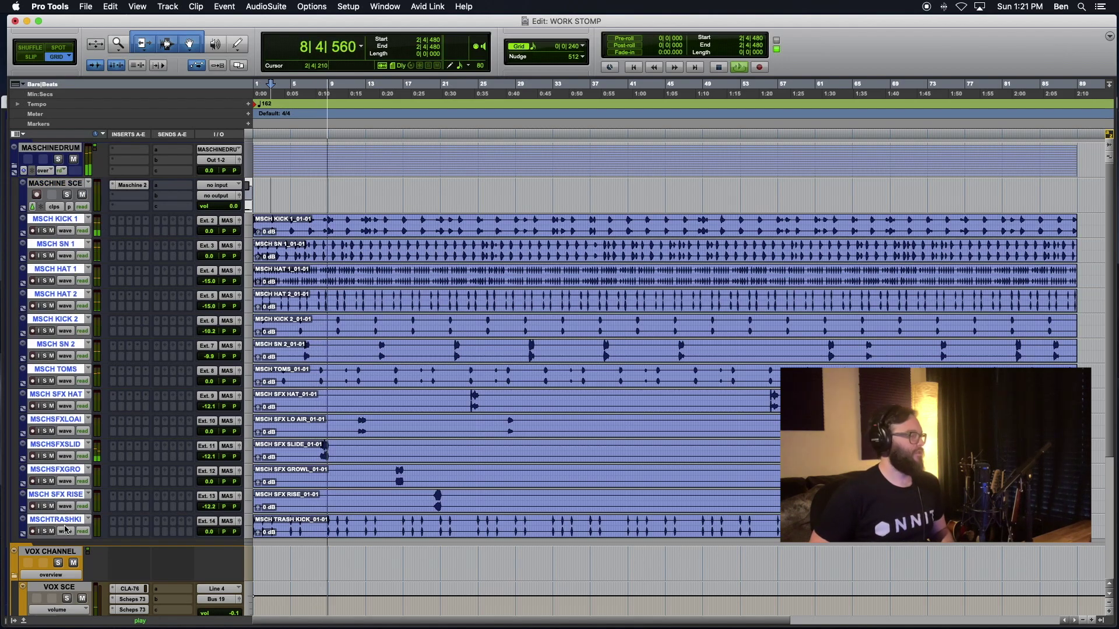
alt+shift+click(51, 531)
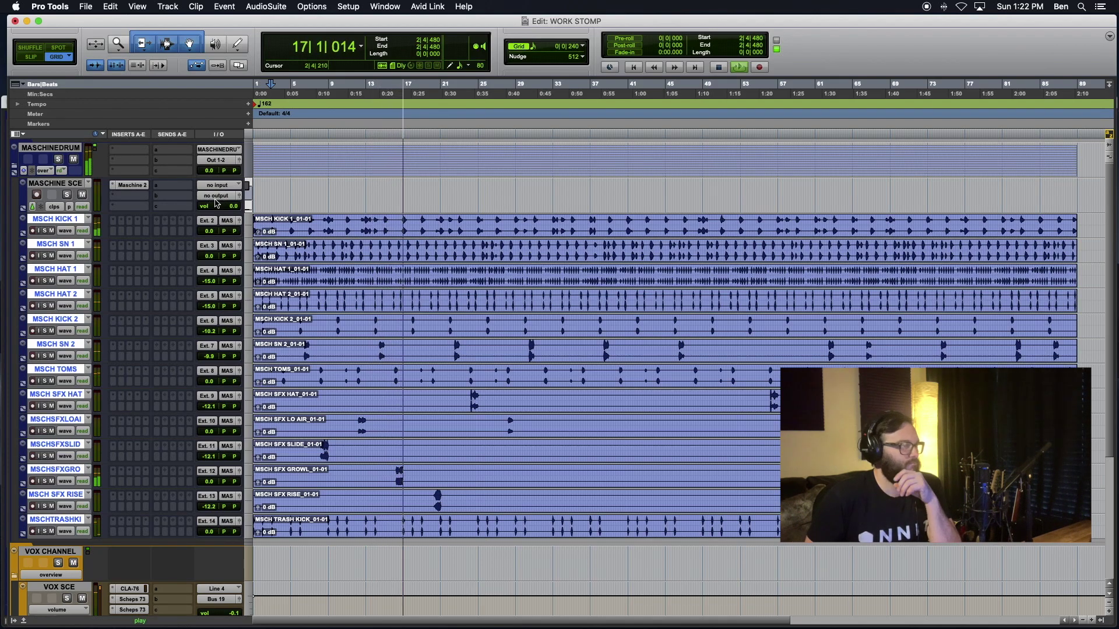
Check the Maschine 2 plug-in once more and hide the MASCHINE SCE track while making it inactive.
click(125, 185)
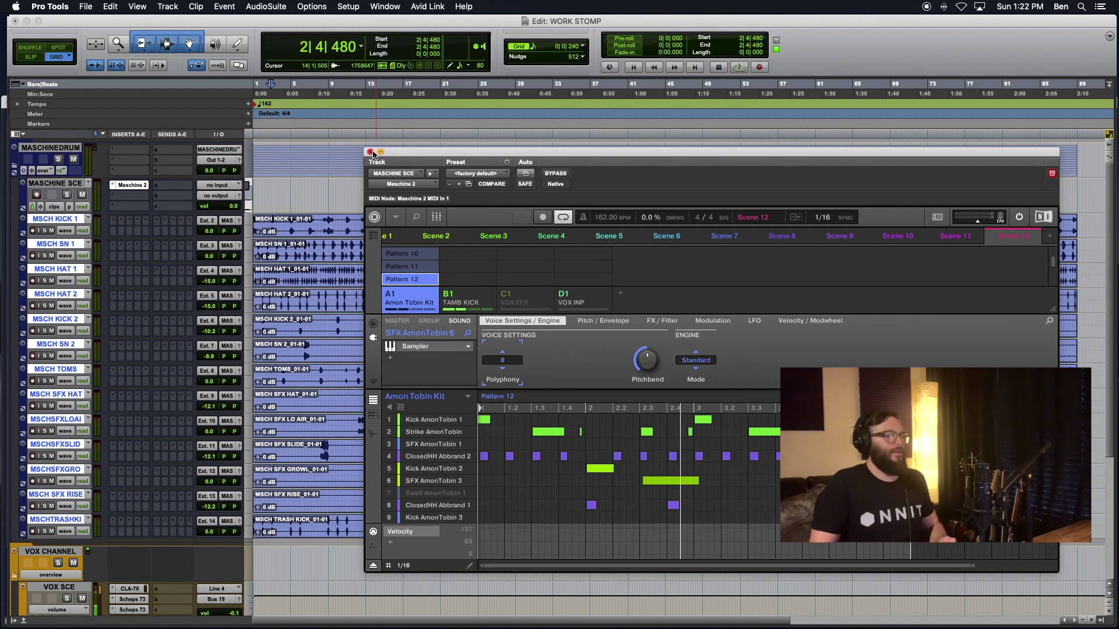
click(371, 151)
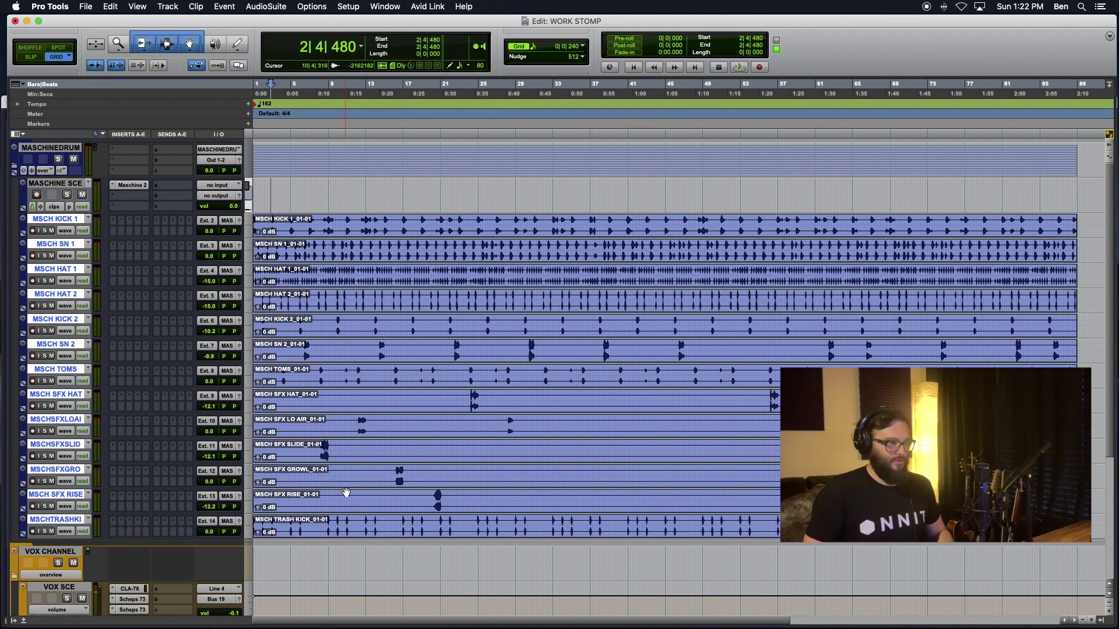
click(50, 185)
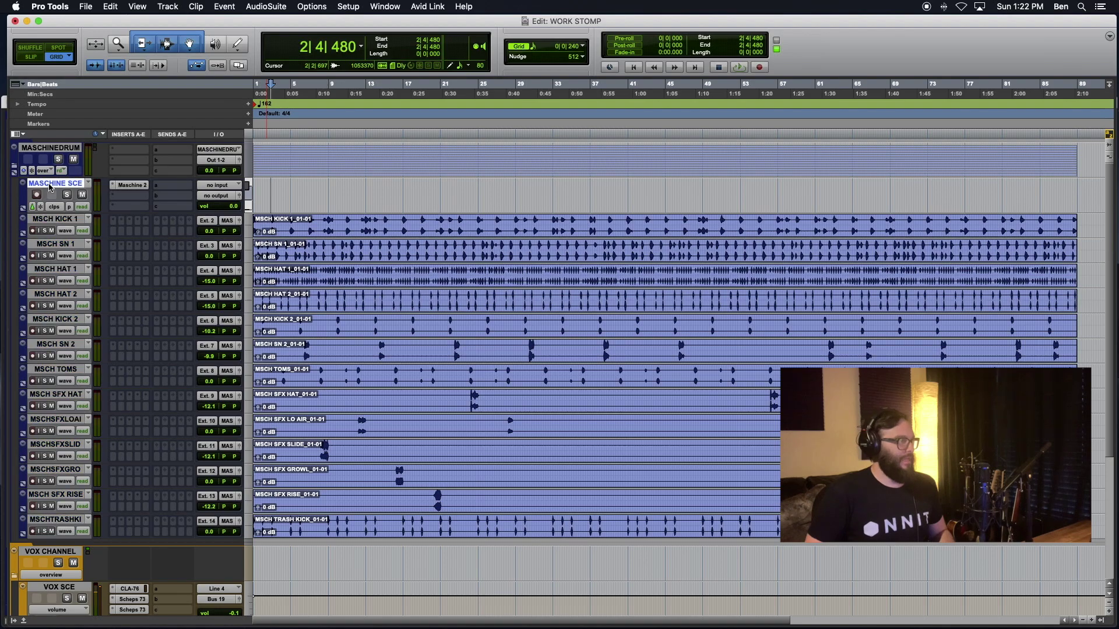
right_click(49, 182)
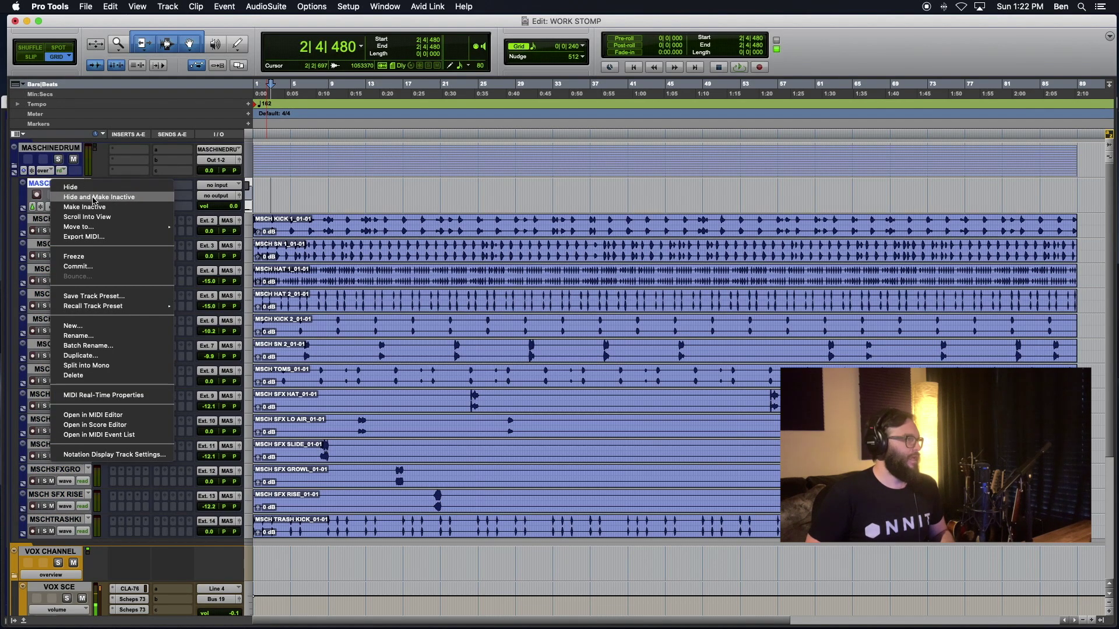
click(76, 195)
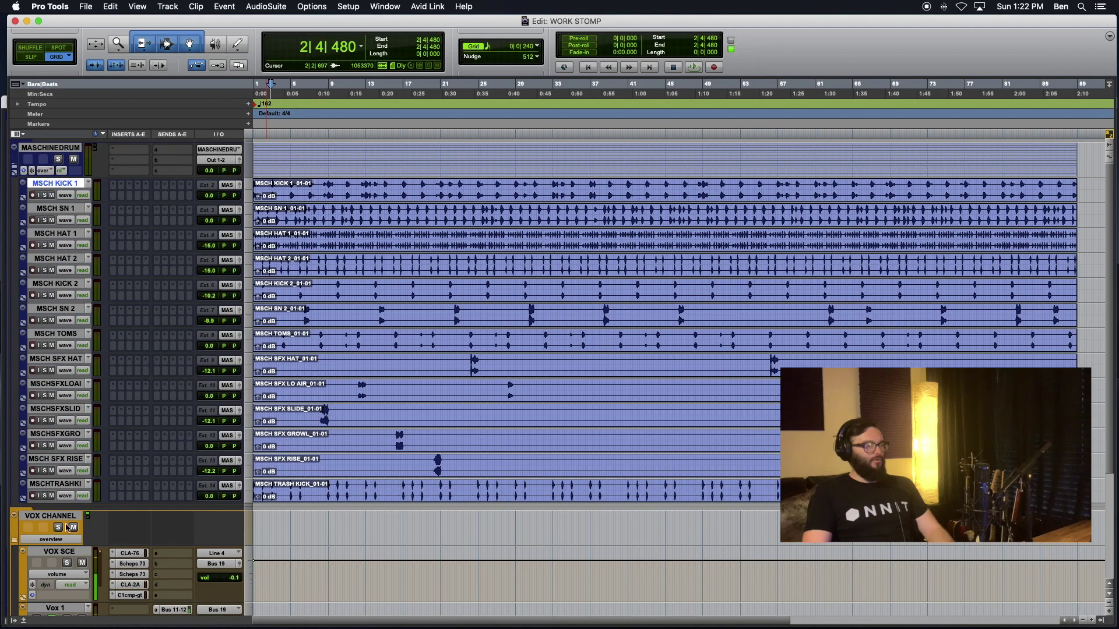
Select the whole MSCH KICK 1 clip and play the recorded MSCH audio tracks from bar 1.
click(858, 200)
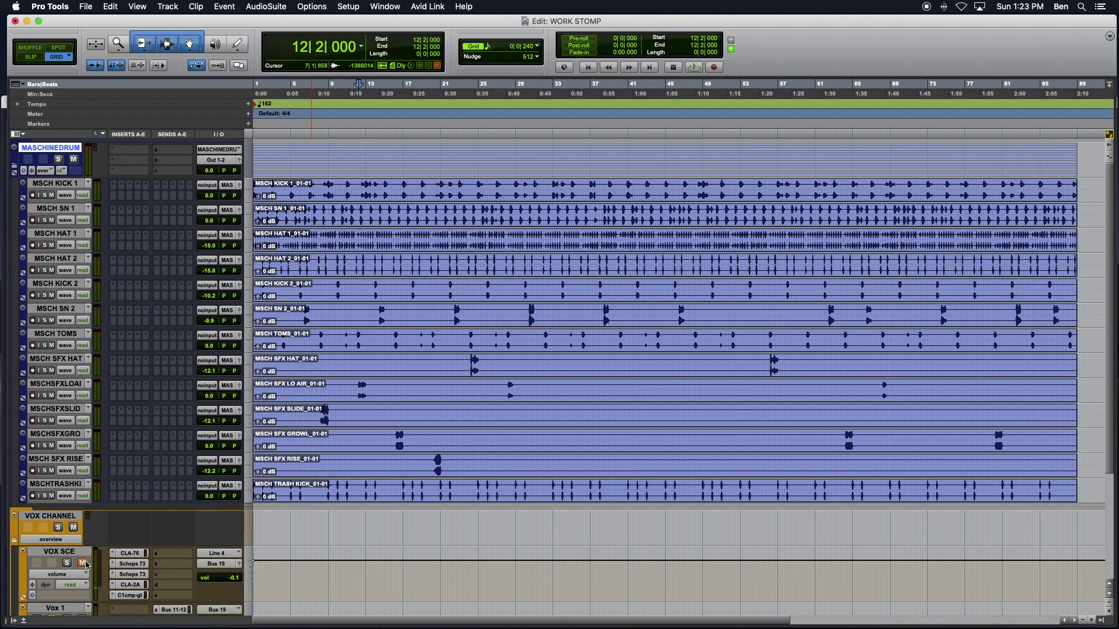
click(435, 197)
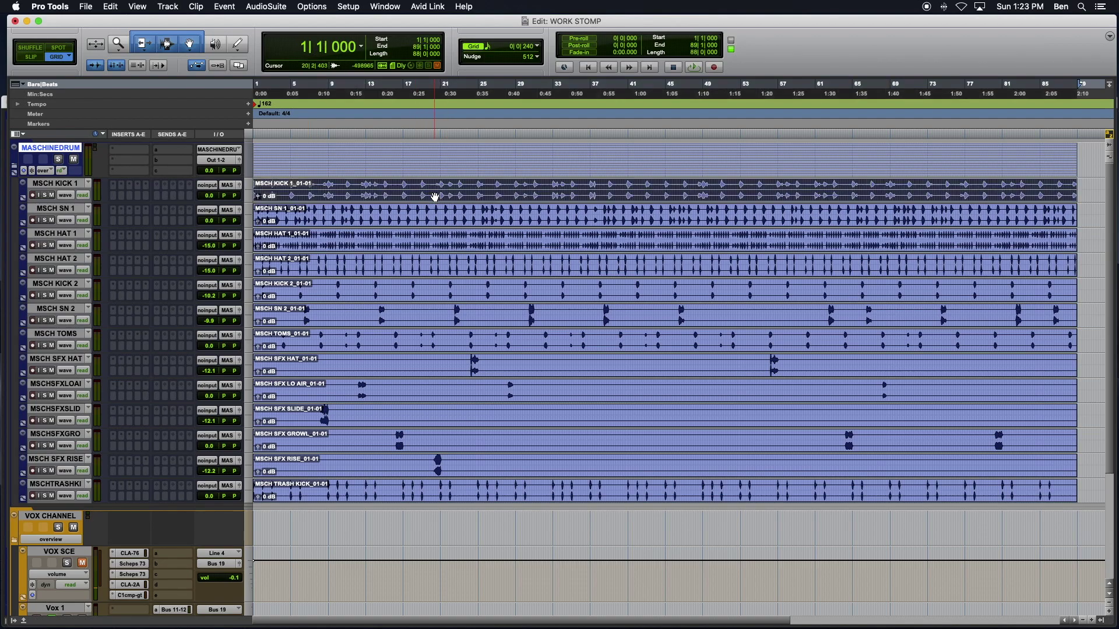
key(space)
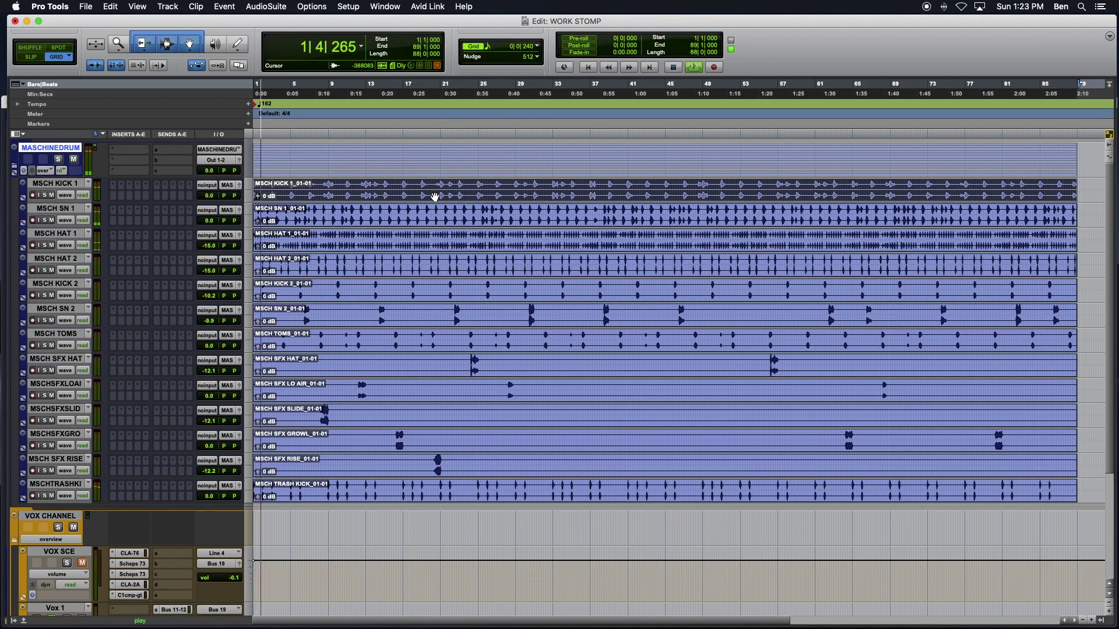